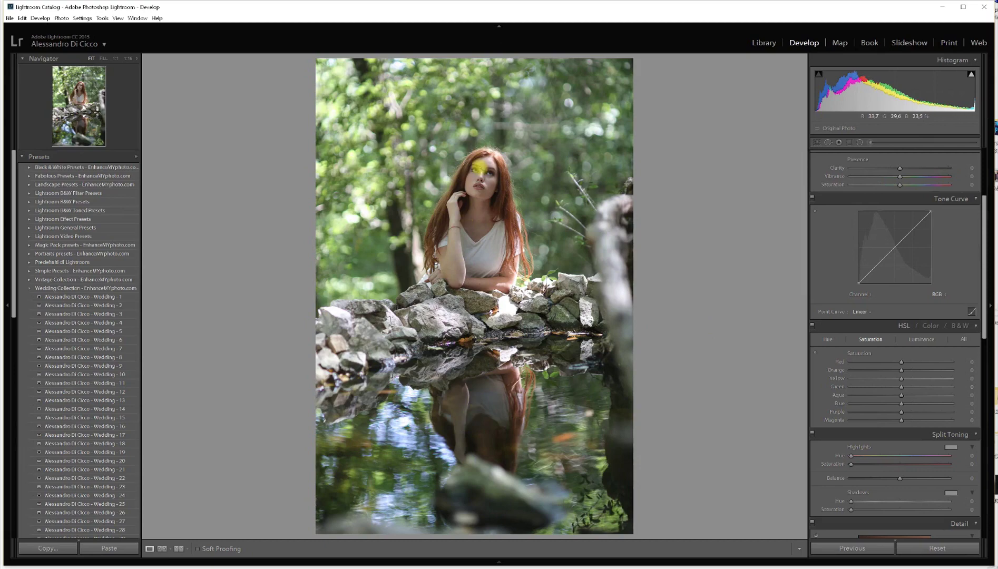
- Set the white balance to Temp +5 and Tint +2, and lower Contrast to -10
left_click(481, 166)
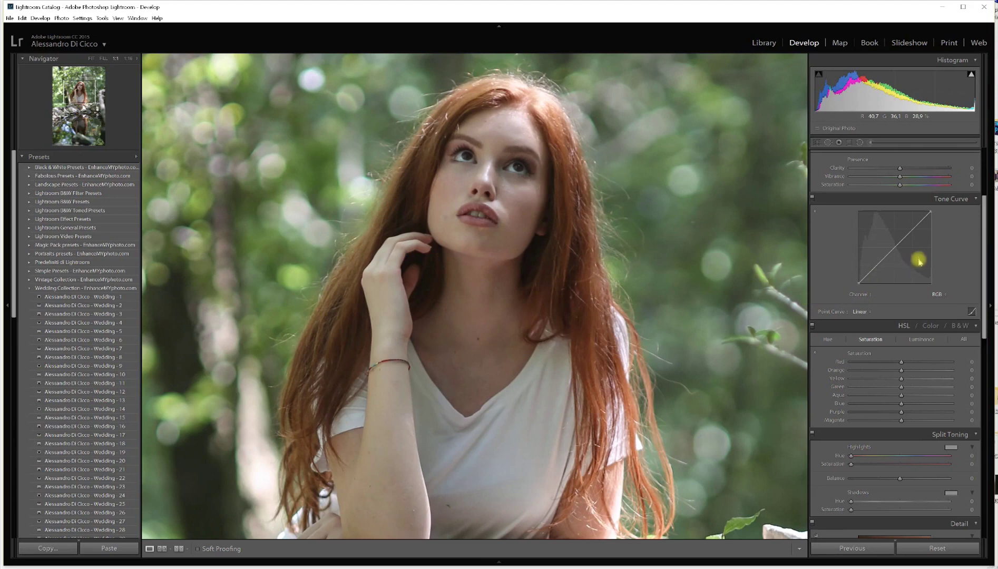
scroll(918, 258, "up", 3)
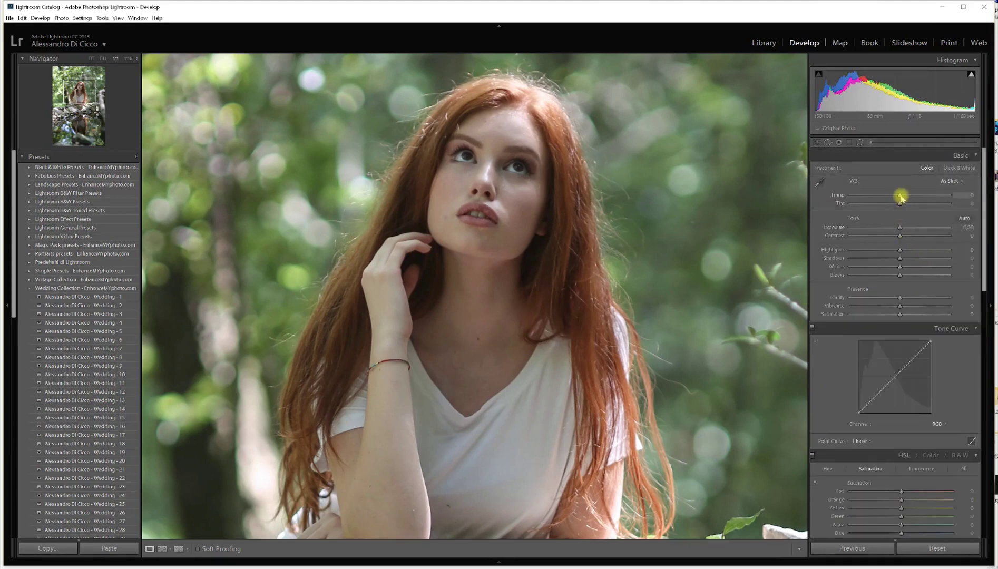
left_click_drag(899, 197, 901, 198)
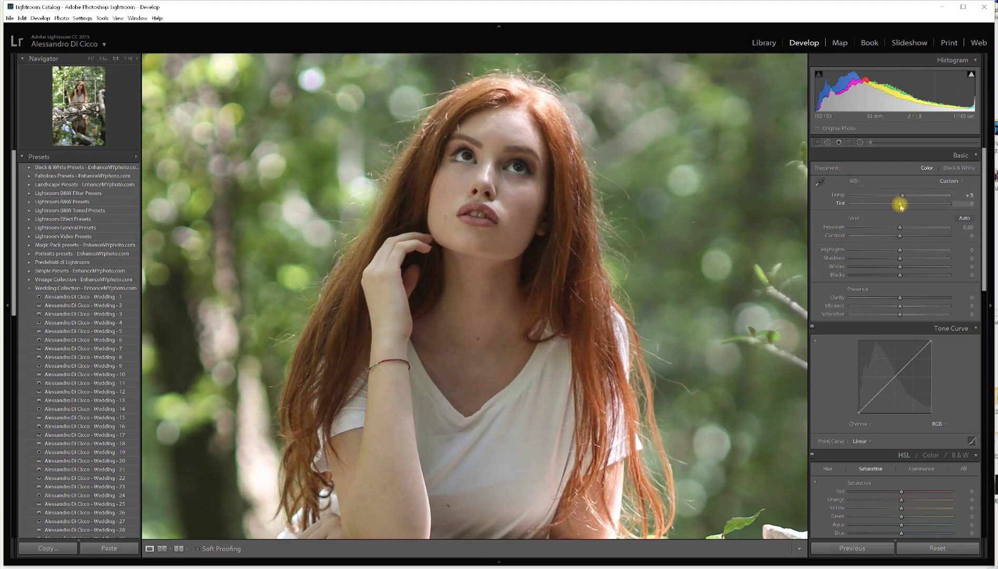
left_click_drag(900, 206, 897, 205)
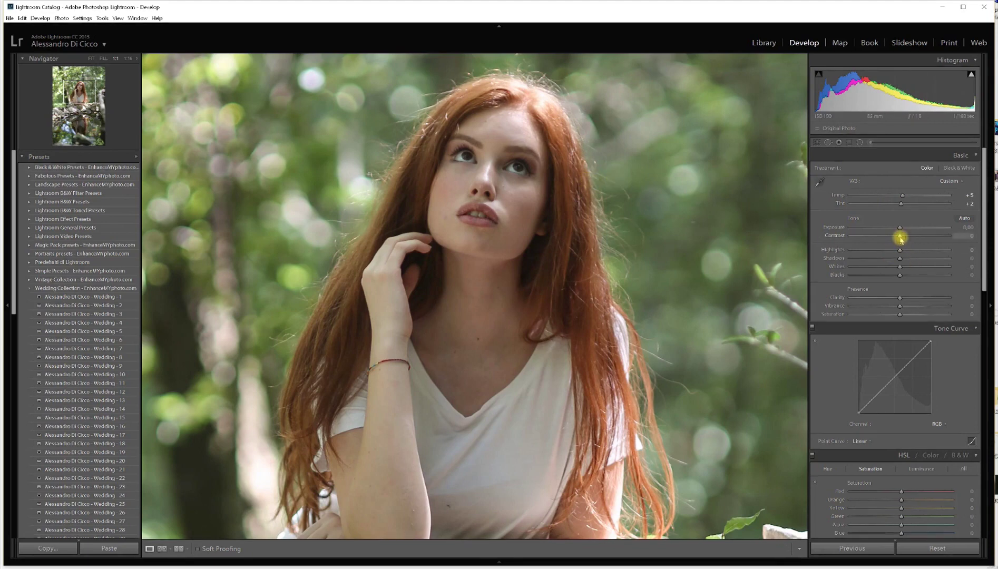
left_click_drag(899, 238, 899, 238)
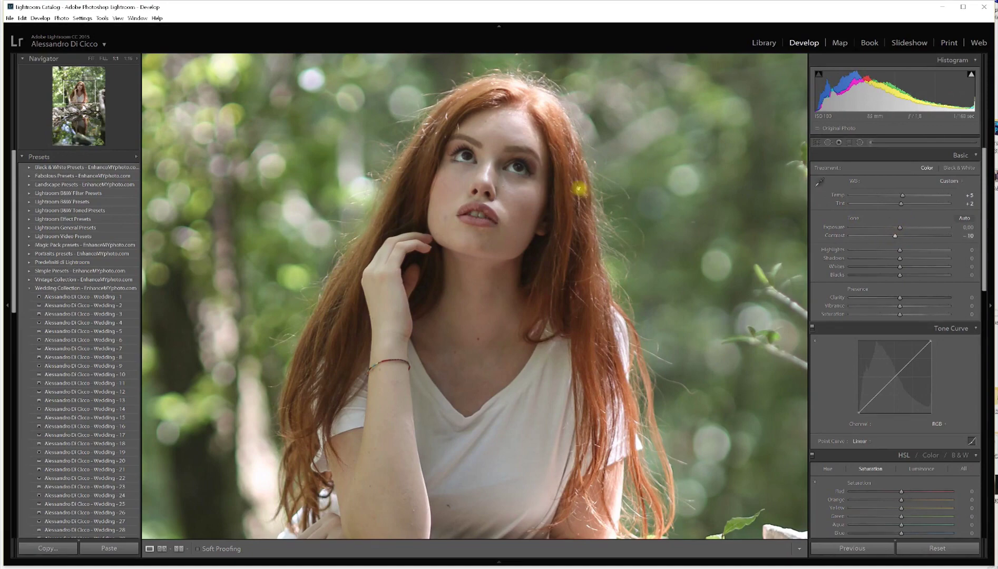
left_click(495, 189)
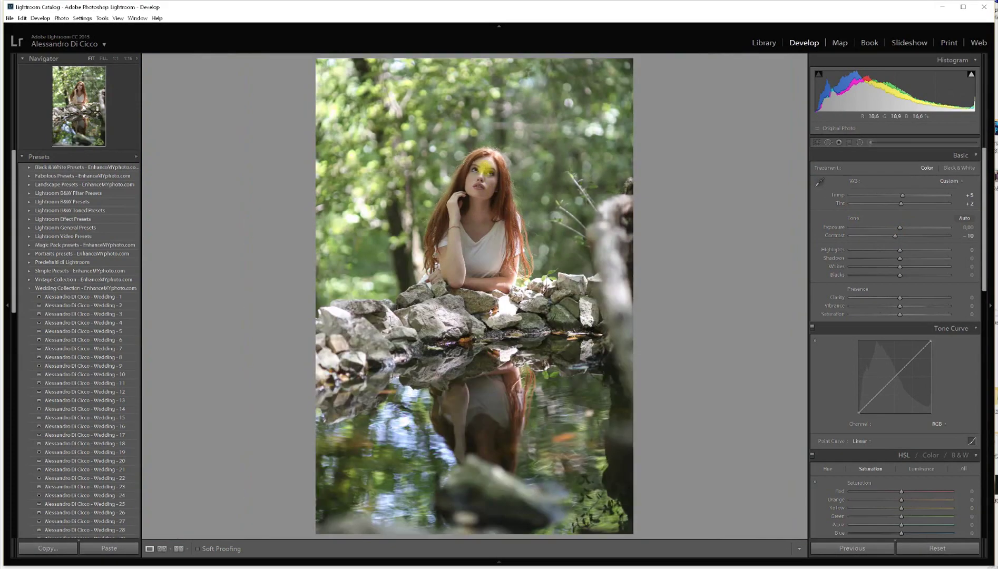
- Set Shadows to +26 and Blacks to +26, leaving Highlights at 0
left_click(484, 163)
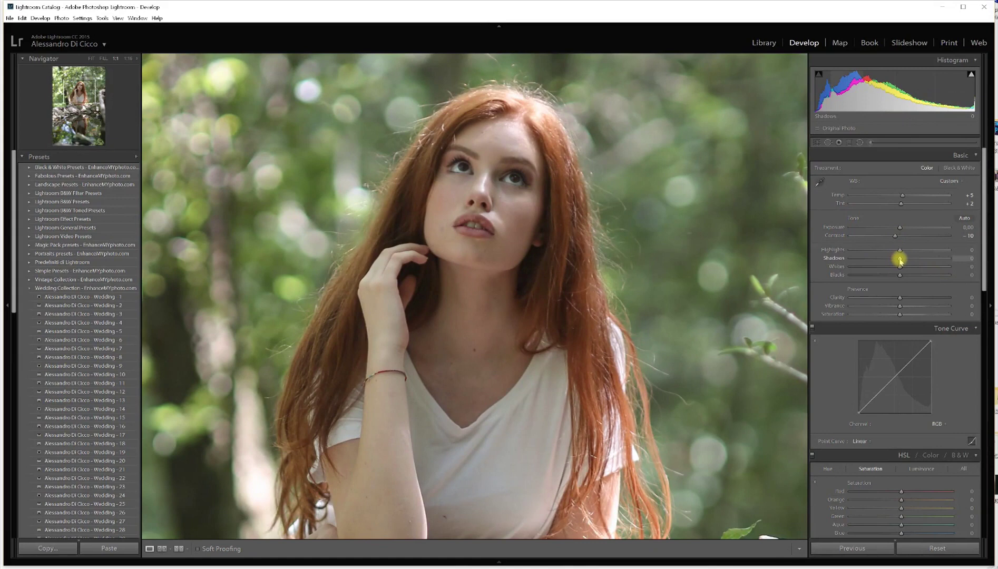
left_click_drag(900, 259, 913, 279)
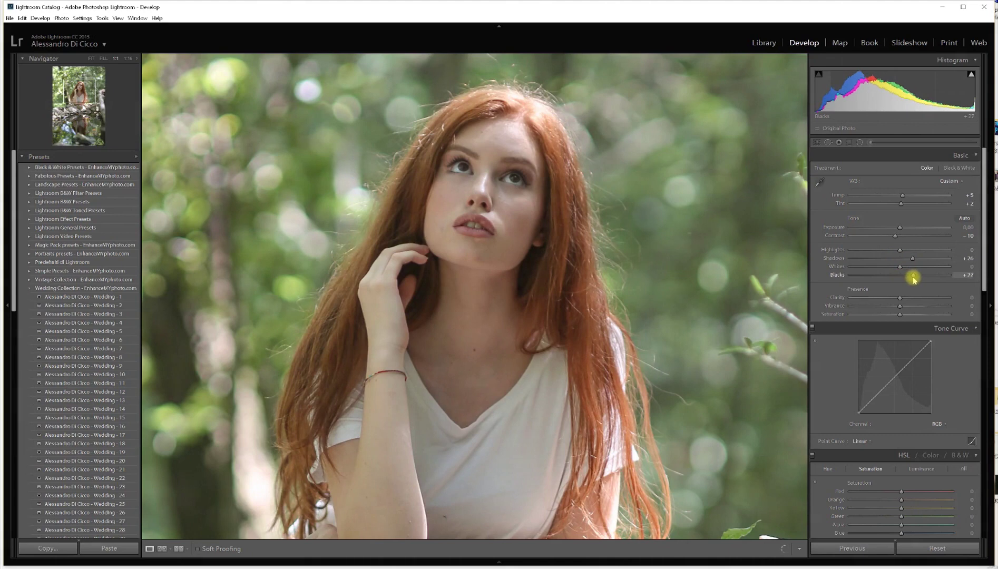
mouse_move(902, 250)
left_mouse_down()
mouse_move(913, 252)
mouse_move(889, 245)
mouse_move(908, 255)
mouse_move(900, 254)
left_mouse_up()
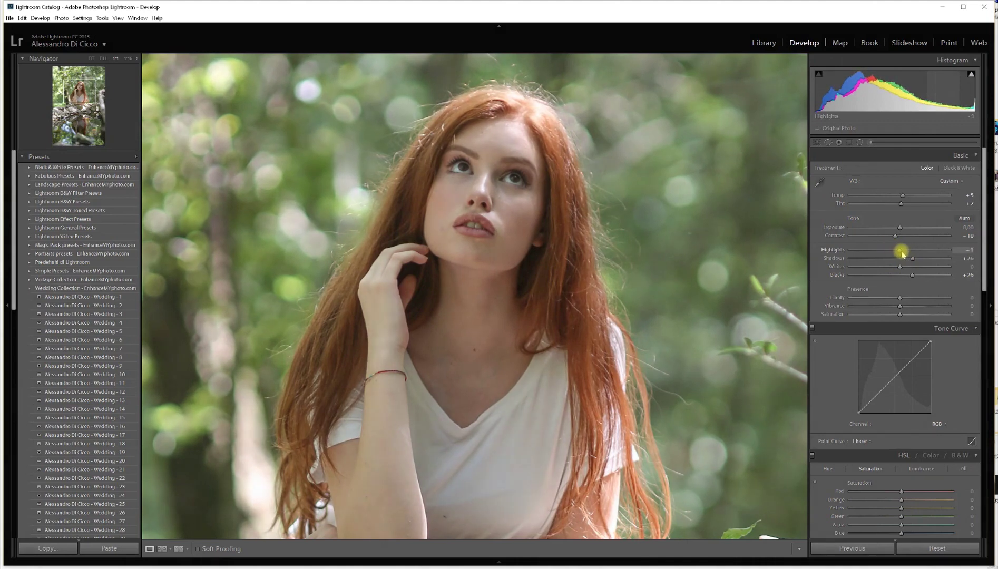
mouse_move(902, 253)
left_mouse_down()
mouse_move(897, 268)
mouse_move(912, 267)
mouse_move(903, 269)
mouse_move(901, 253)
left_mouse_up()
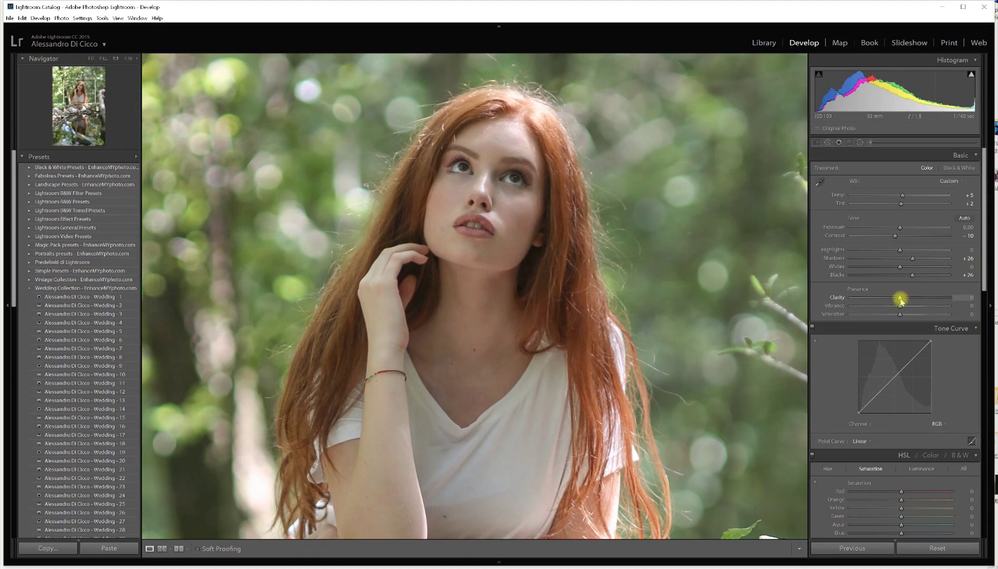
- Set Clarity to +15 and check its effect on the portrait at different zoom levels
left_click_drag(900, 299, 904, 301)
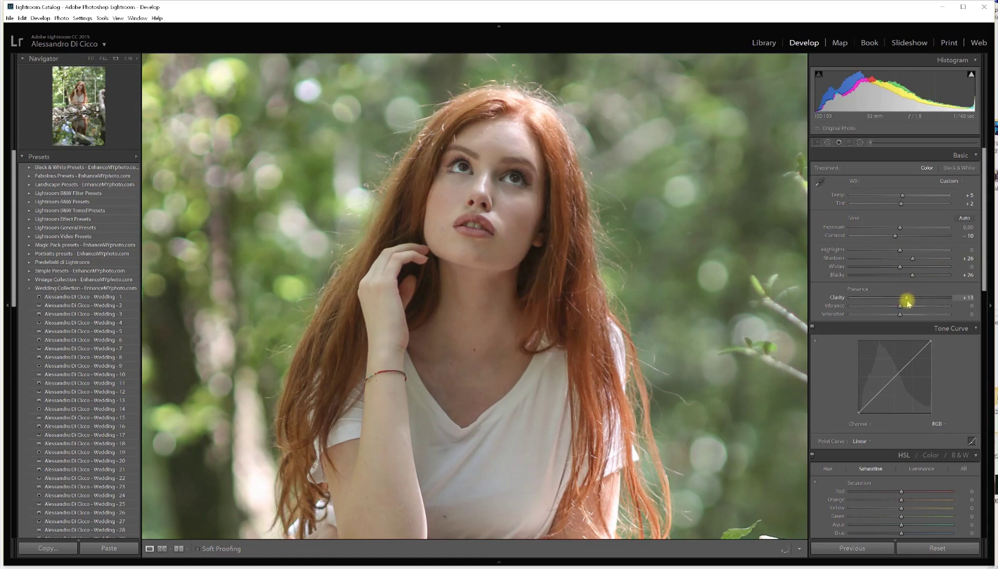
left_click(546, 196)
left_click(487, 170)
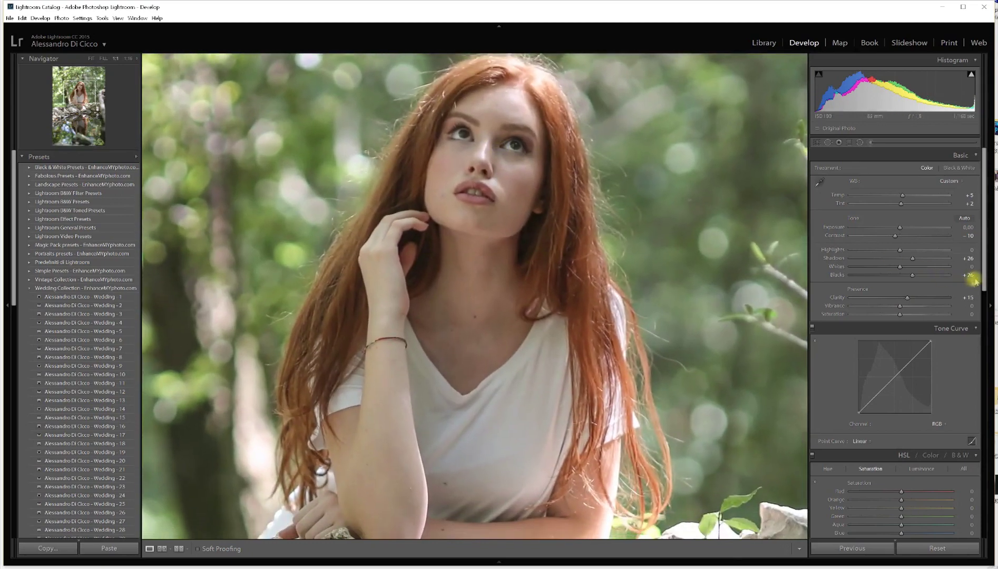
- Try shifting the red hue in the HSL adjustments, and set the orange luminance to +14
left_click_drag(981, 271, 983, 335)
left_click(828, 307)
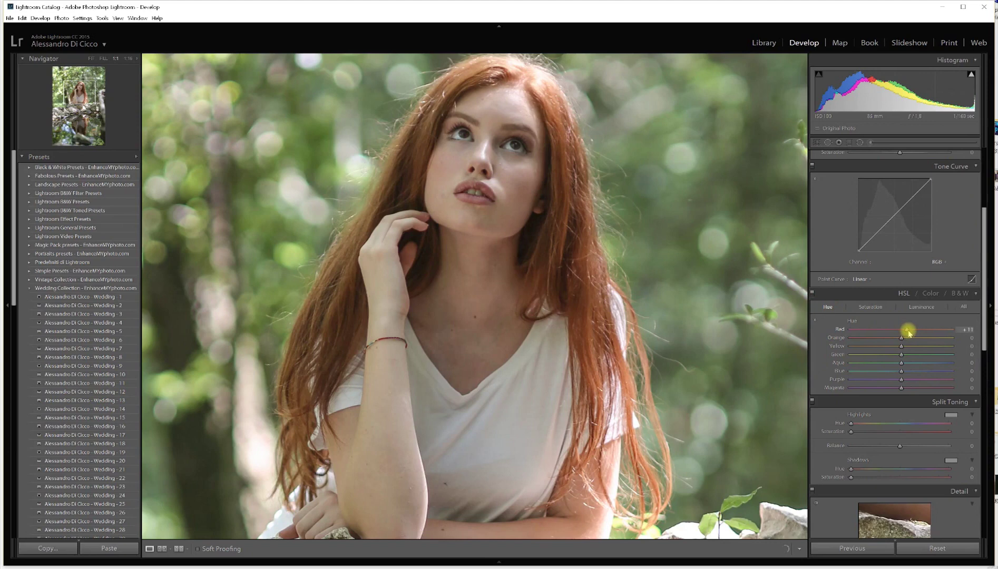
mouse_move(909, 333)
left_mouse_down()
mouse_move(860, 332)
mouse_move(967, 351)
mouse_move(914, 349)
left_mouse_up()
left_click(921, 307)
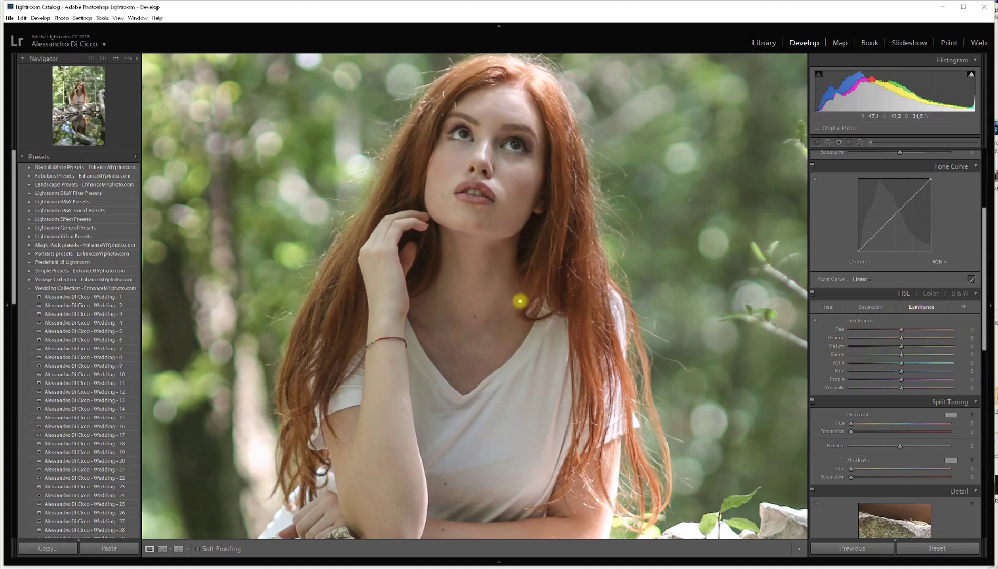
left_click_drag(902, 339, 906, 341)
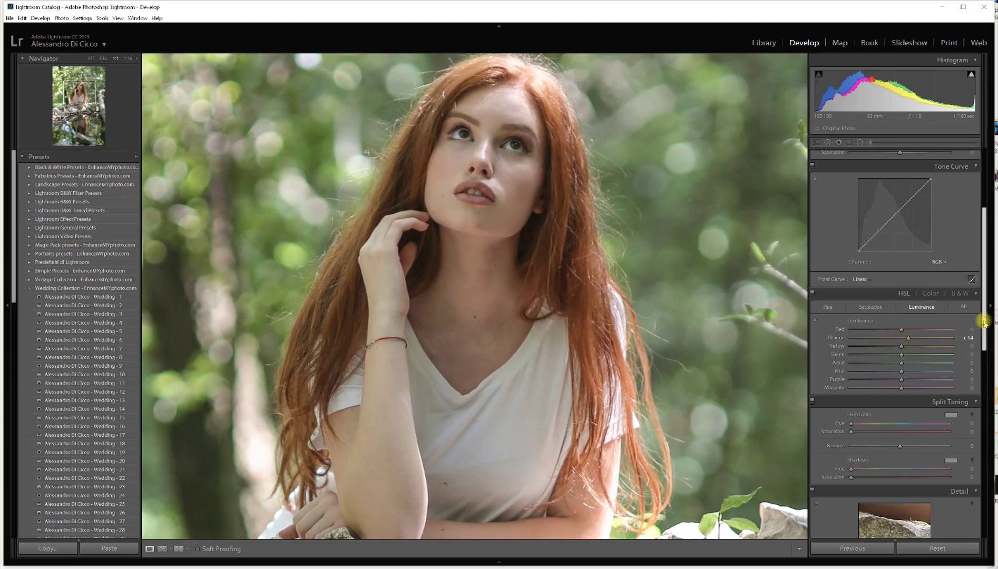
- Set the Sharpening amount to 20, and compare the whole photo before and after side by side
left_click_drag(982, 320, 994, 437)
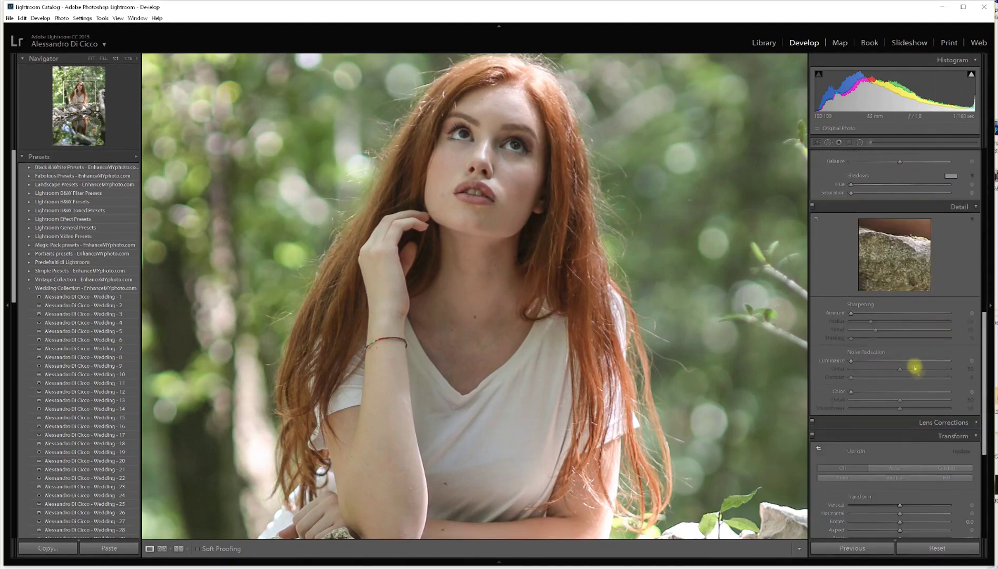
left_click_drag(852, 314, 856, 316)
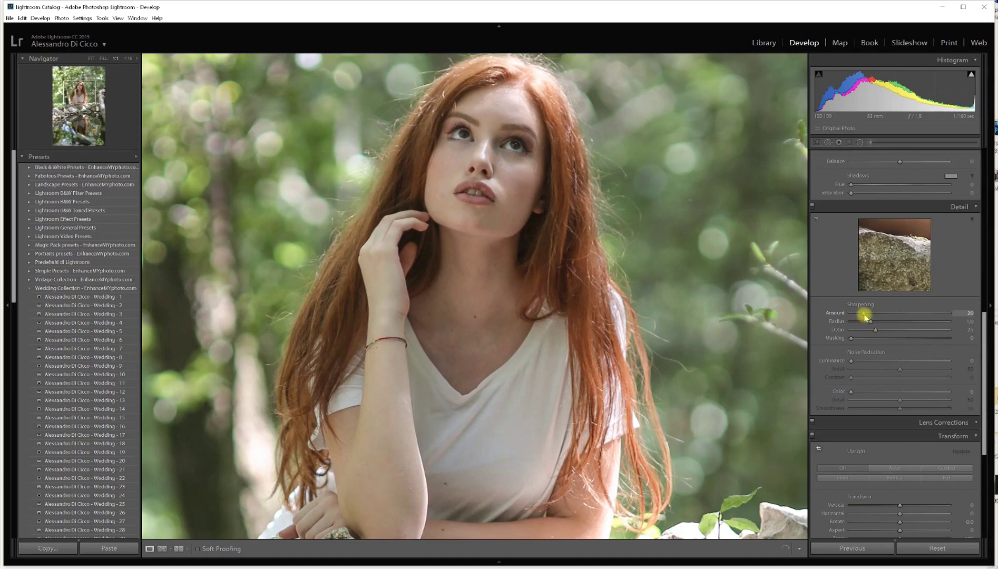
left_click(486, 177)
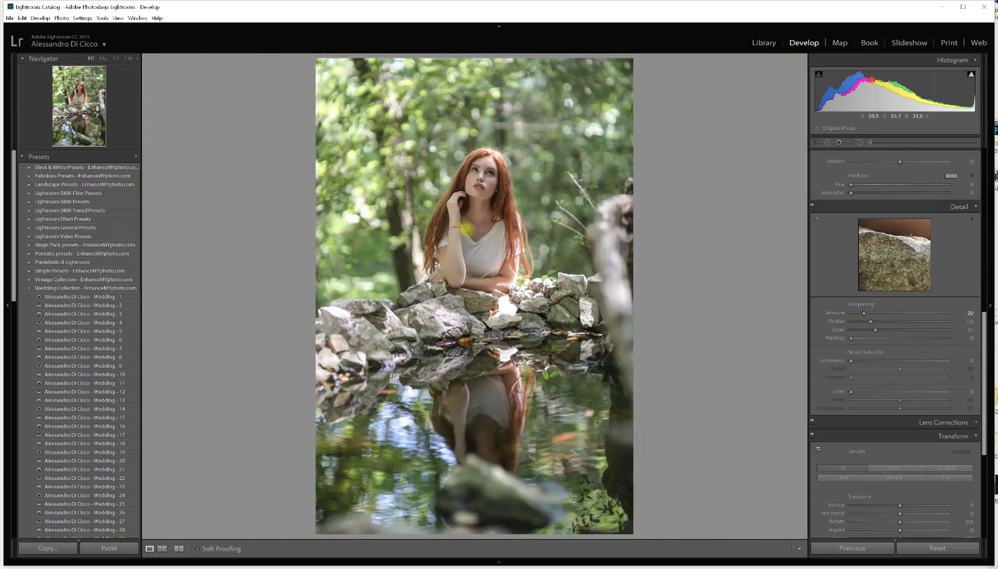
left_click(175, 549)
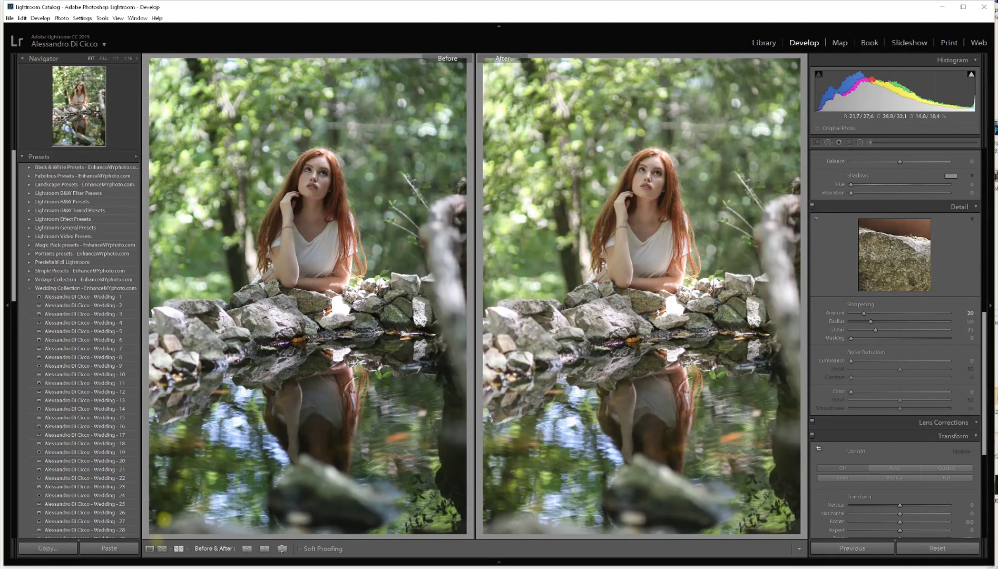
left_click(150, 548)
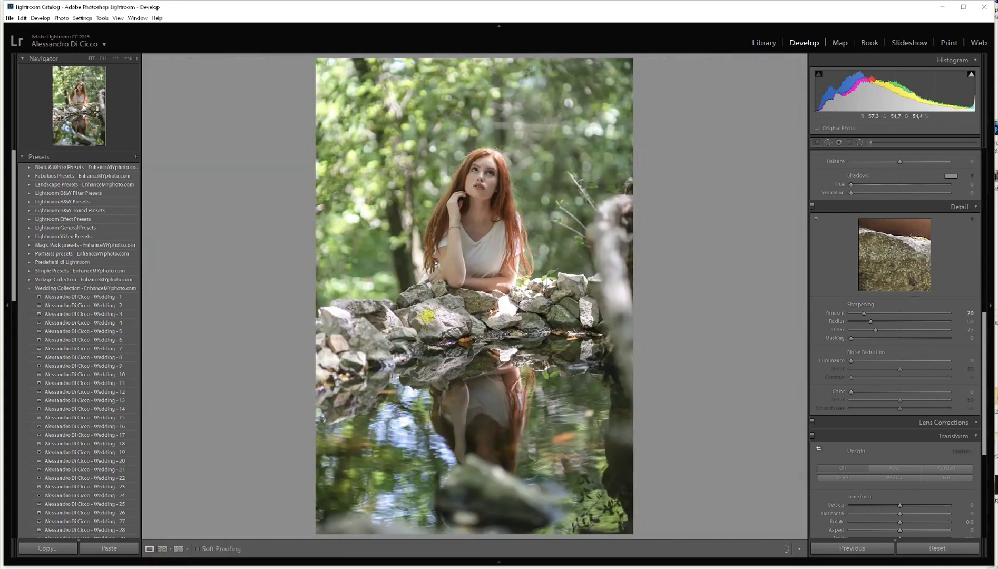
- Send the adjusted photo to Adobe Photoshop CC for further editing
right_click(428, 314)
mouse_move(448, 383)
left_click(537, 383)
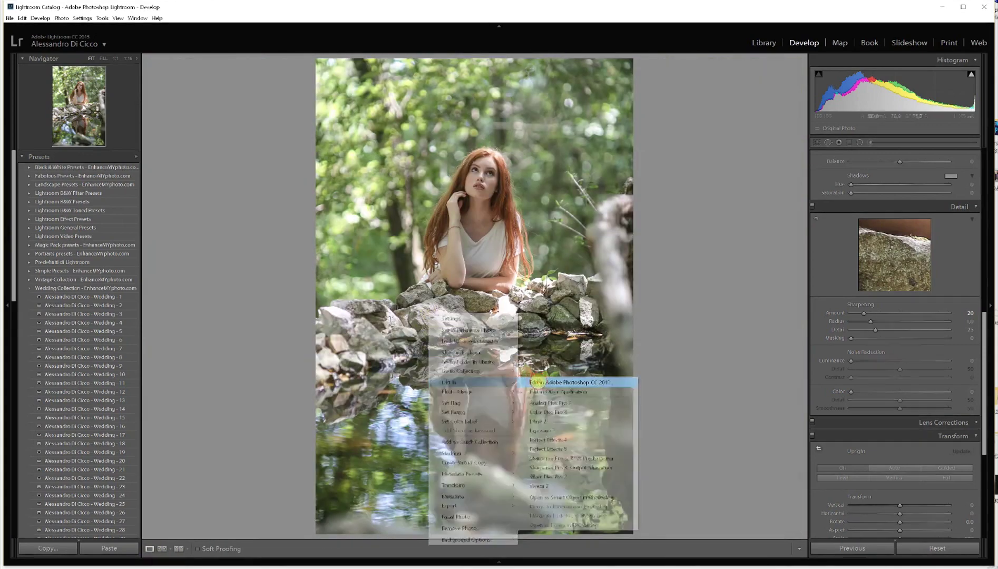
left_click(523, 333)
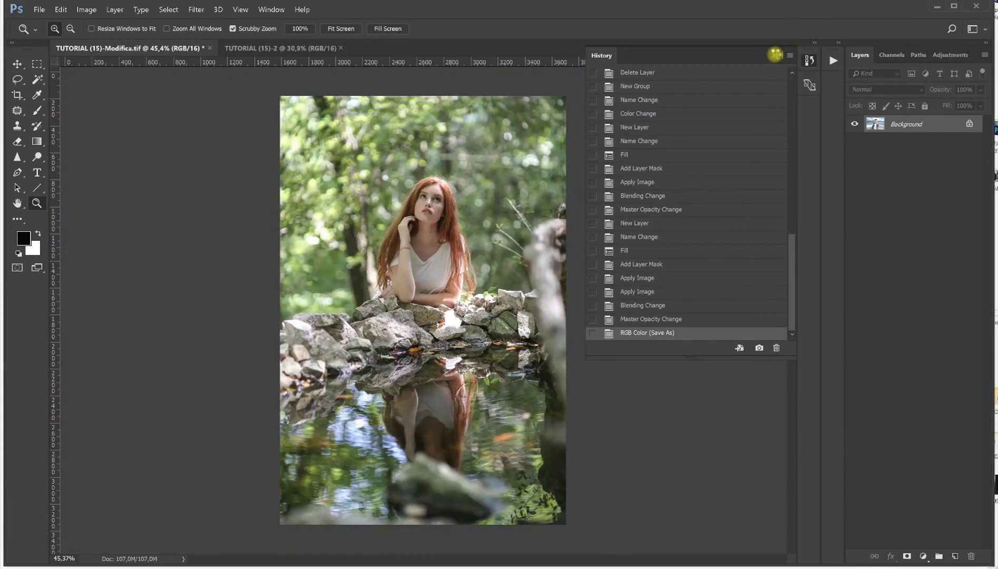
right_click(375, 263)
left_click(383, 269)
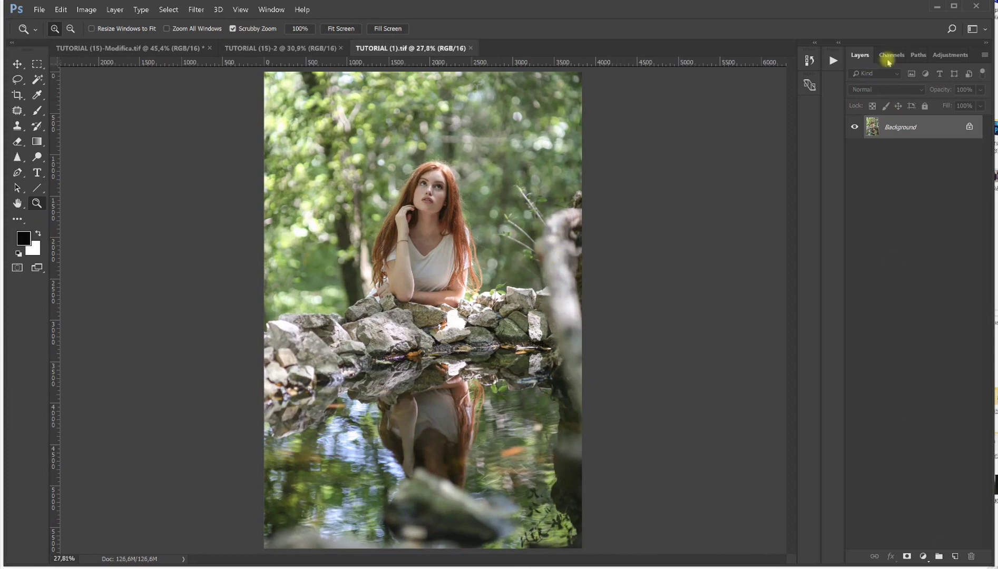
- Duplicate the Background layer and select the Clone Stamp tool
left_click_drag(913, 129, 956, 557)
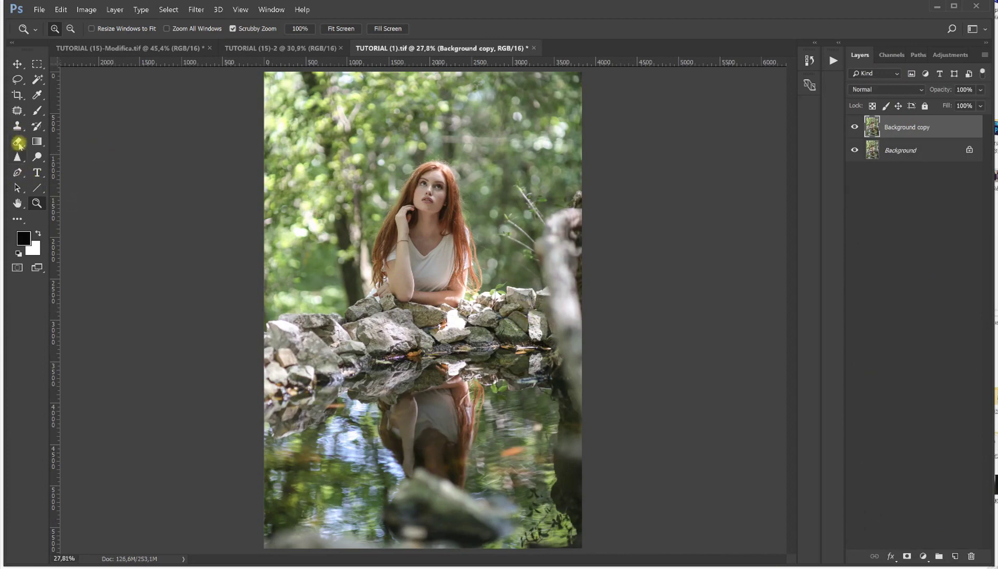
left_click(18, 126)
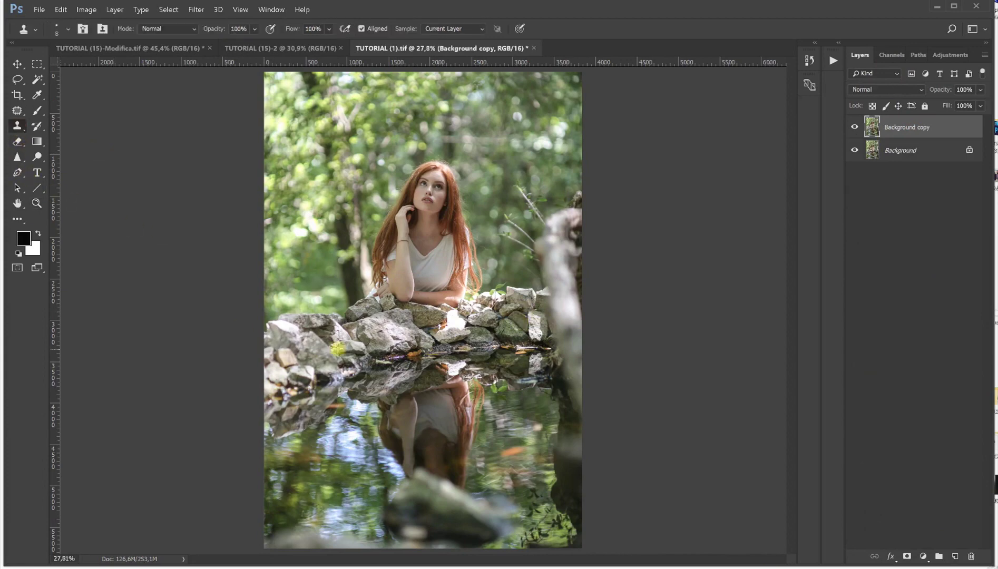
right_click(445, 342)
left_click(595, 22)
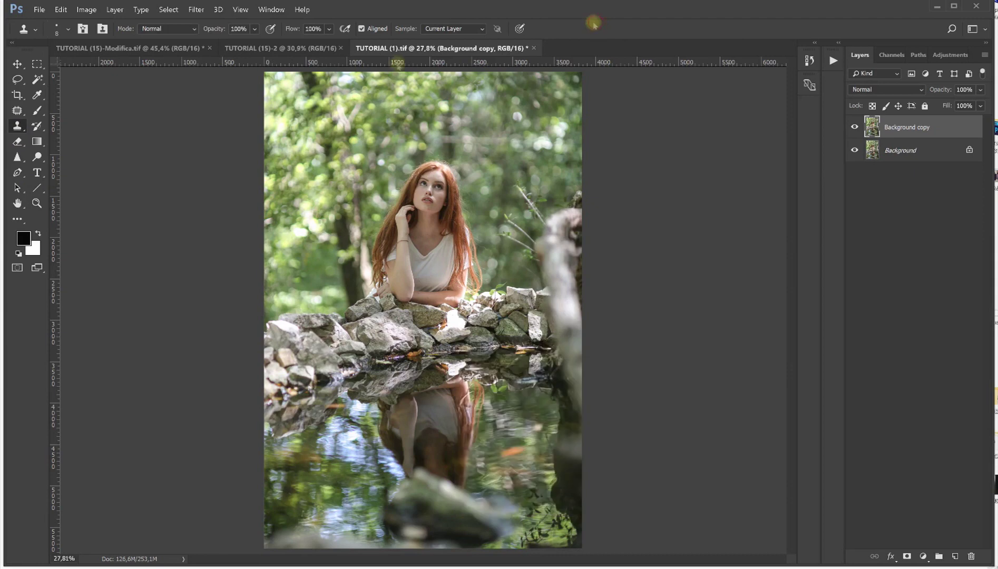
right_click(17, 127)
left_click(17, 127)
right_click(17, 127)
left_click(51, 126)
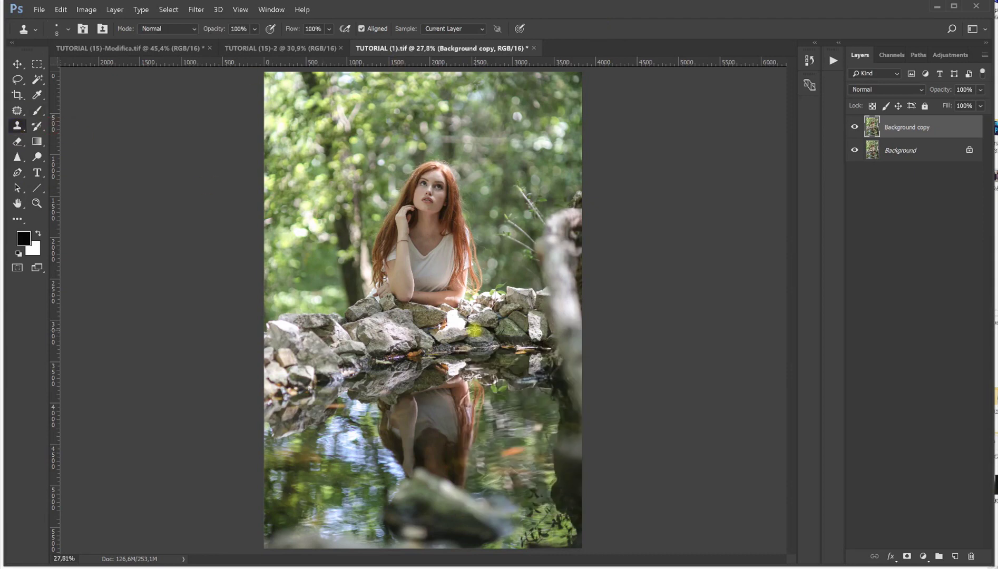
right_click(474, 330)
left_click(476, 327)
right_click(470, 320)
left_click(450, 314)
right_click(447, 313)
left_click(445, 312)
right_click(444, 311)
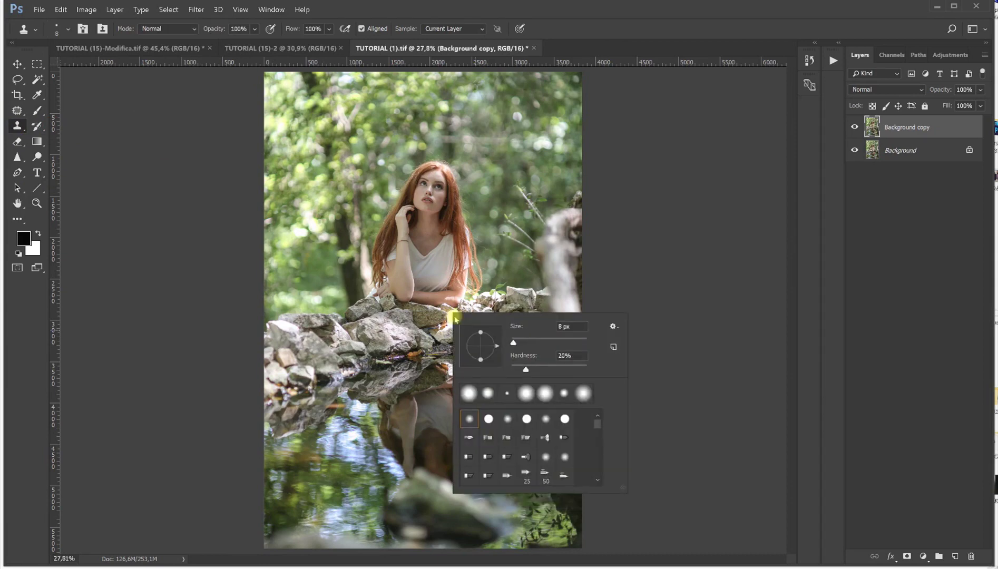
left_click(444, 311)
left_click(501, 227)
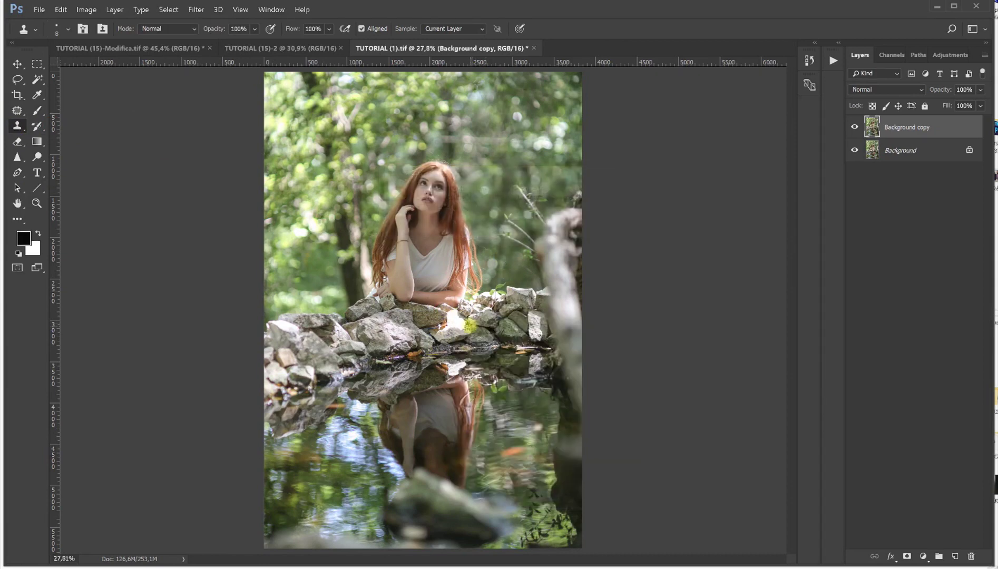
- Set the Clone Stamp brush size to 448 px and clone wall stones over the blurred trunk beside the wall
right_click(469, 325)
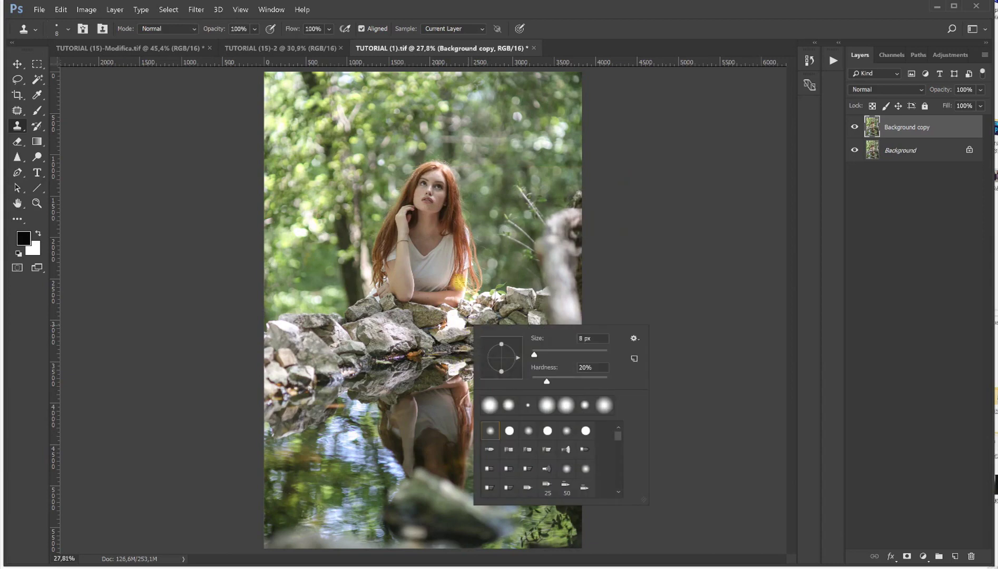
mouse_move(535, 354)
left_mouse_down()
mouse_move(545, 357)
mouse_move(535, 296)
mouse_move(542, 316)
left_mouse_up()
mouse_move(543, 350)
left_mouse_down()
mouse_move(584, 350)
mouse_move(532, 301)
mouse_move(598, 357)
left_mouse_up()
left_click(617, 23)
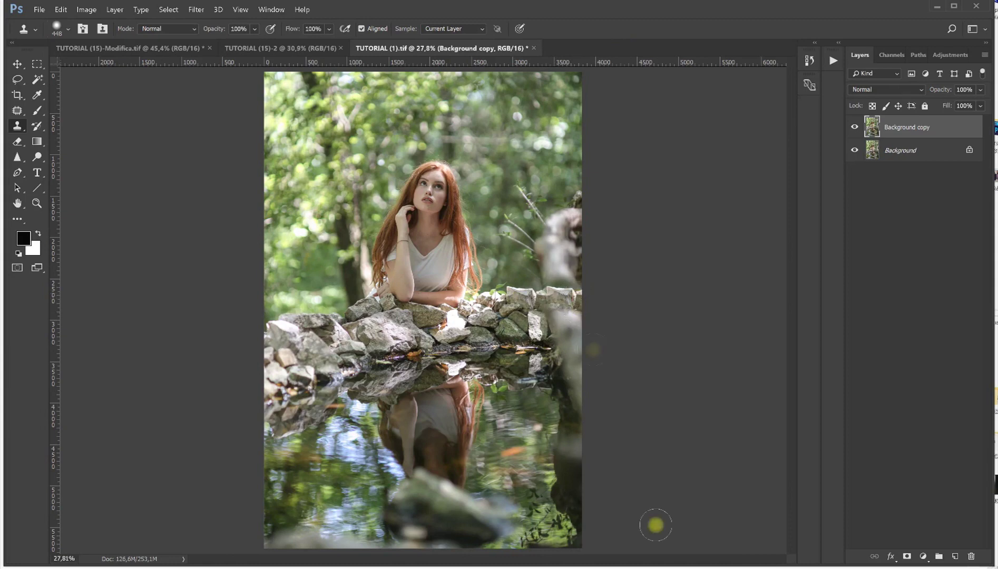
left_click(533, 321, "alt")
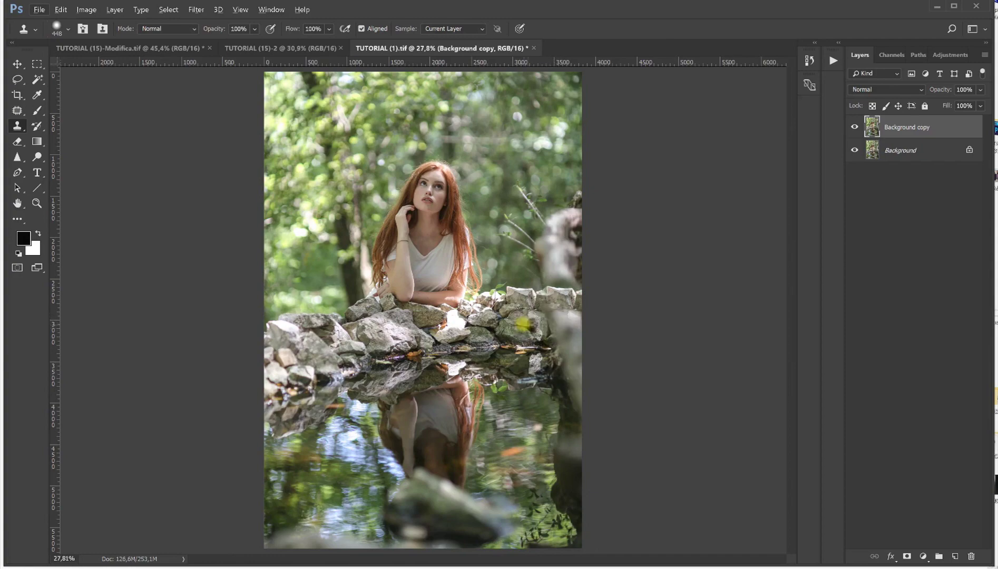
- Zoom in on the cloned stones and compare them with the original by toggling the Background copy layer
left_click(36, 203)
left_click(578, 326)
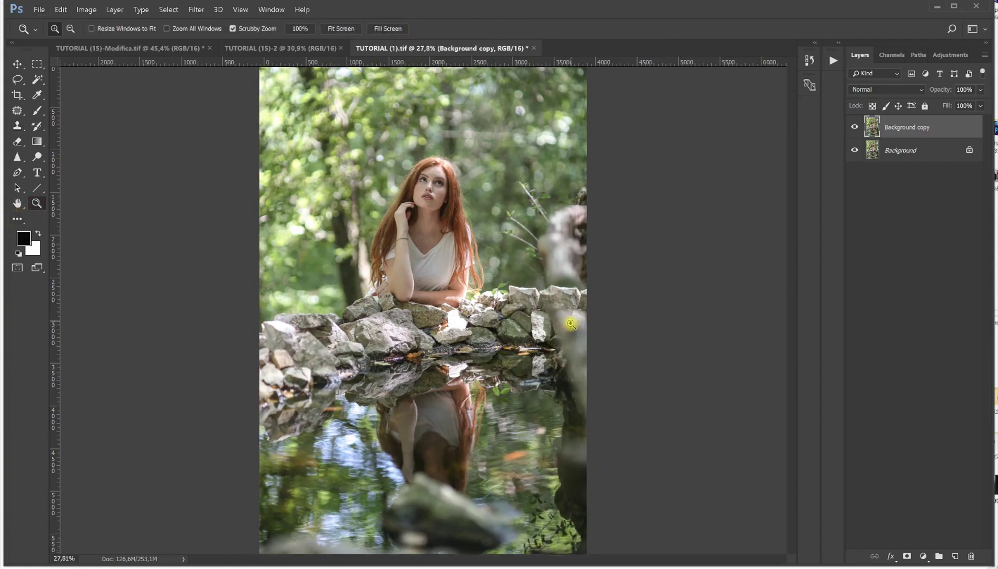
left_click(578, 327)
left_click(578, 326)
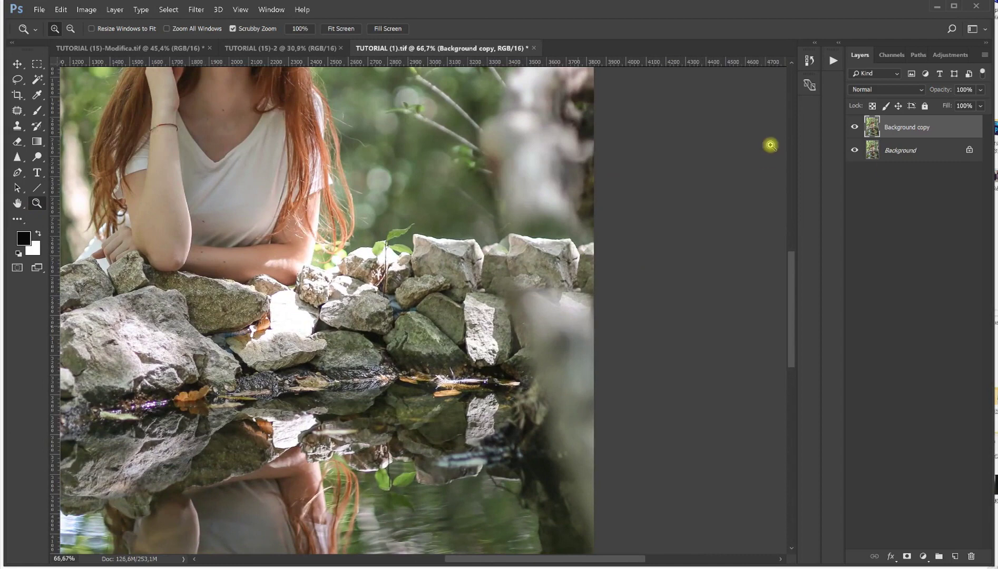
left_click(854, 129)
left_click(854, 128)
- Clone wall stones over the remaining blurred trunk beside the lower wall, and try cloning foliage over the trunk above it
left_click(17, 127)
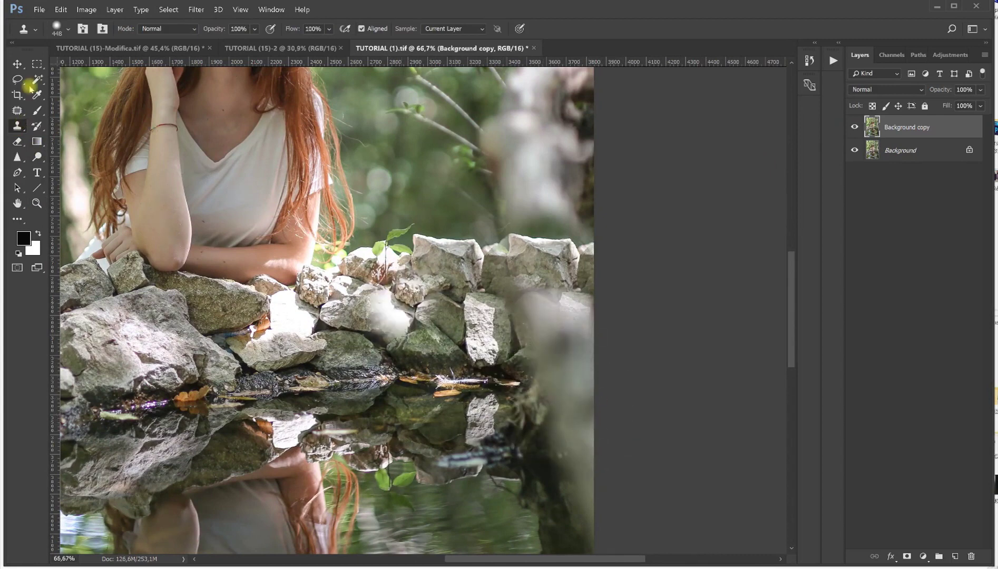
left_click(18, 64)
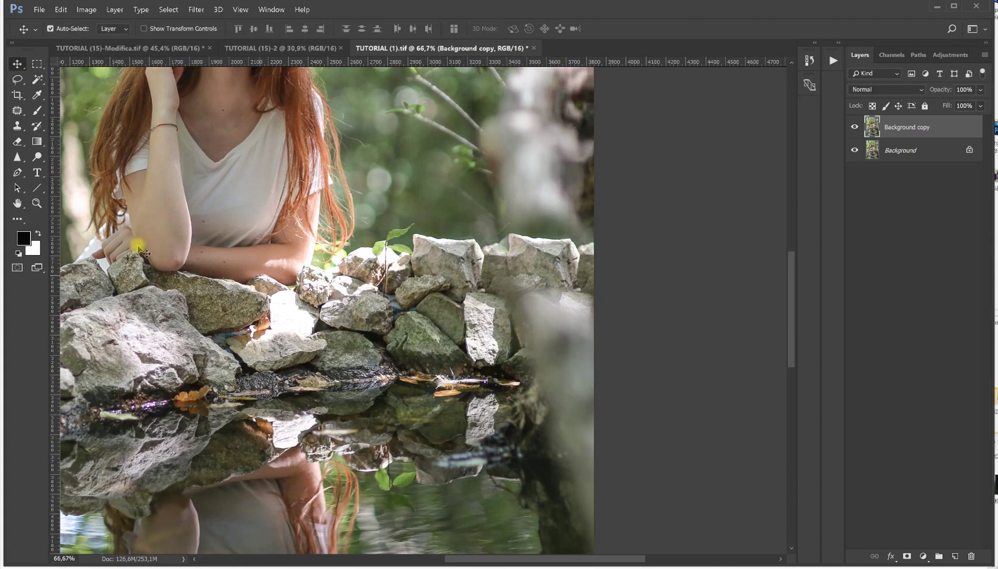
left_click(17, 127)
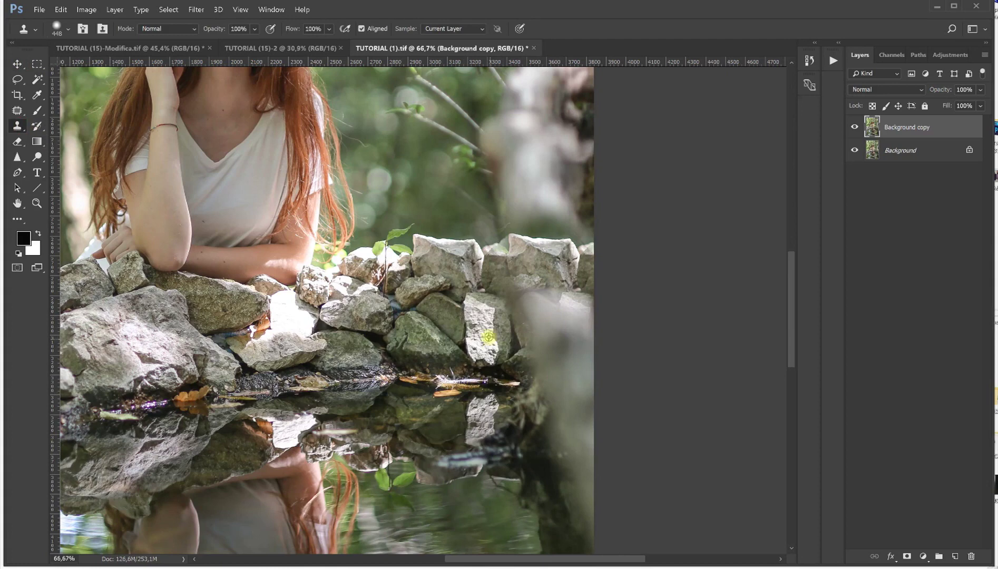
mouse_move(533, 332)
left_mouse_down()
mouse_move(546, 330)
mouse_move(524, 324)
mouse_move(546, 324)
left_mouse_up()
left_click(445, 312, "alt")
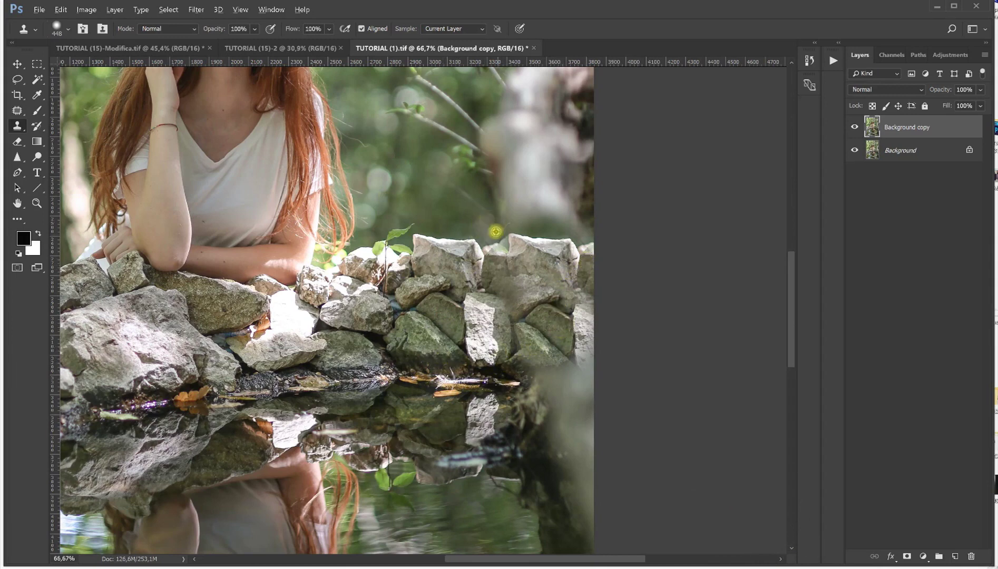
left_click(401, 194, "alt")
mouse_move(465, 197)
left_mouse_down()
mouse_move(466, 209)
mouse_move(457, 199)
mouse_move(513, 208)
mouse_move(584, 167)
left_mouse_up()
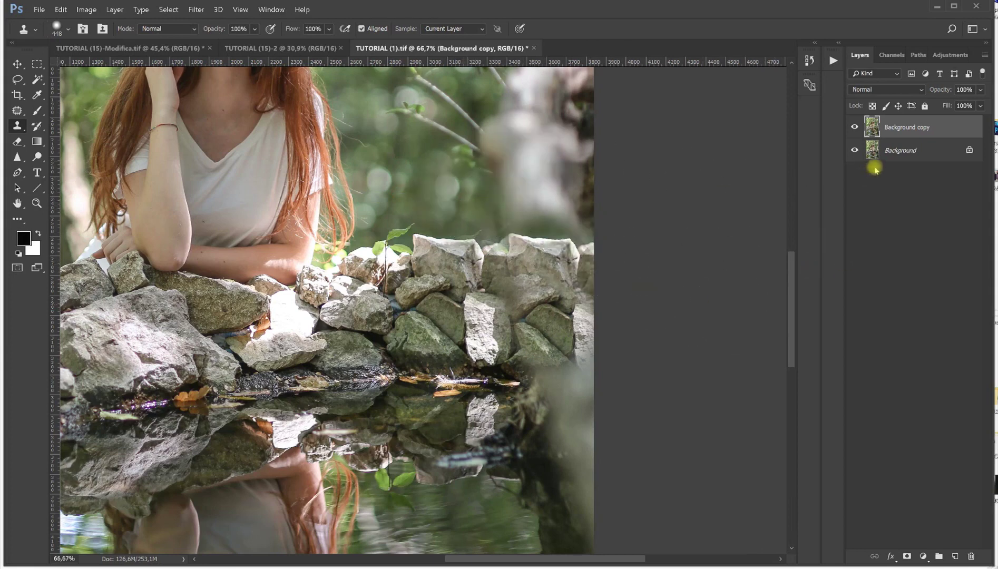
- Duplicate the Background copy layer and clone blurred foliage over the upper branches with a 253 px Clone Stamp brush
left_click_drag(895, 132, 955, 555)
left_click_drag(788, 336, 790, 282)
left_click_drag(464, 152, 422, 146)
left_click(463, 152, "alt")
mouse_move(463, 213)
left_mouse_down()
mouse_move(483, 217)
mouse_move(500, 200)
mouse_move(523, 200)
mouse_move(527, 144)
left_mouse_up()
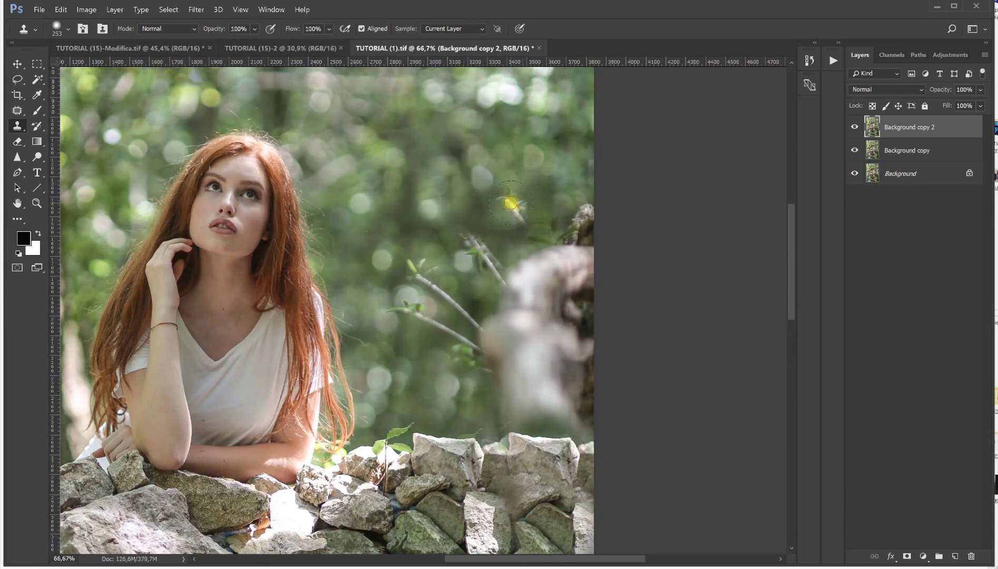
left_click_drag(510, 203, 530, 221)
mouse_move(583, 163)
left_mouse_down()
mouse_move(590, 217)
mouse_move(581, 233)
mouse_move(529, 216)
left_mouse_up()
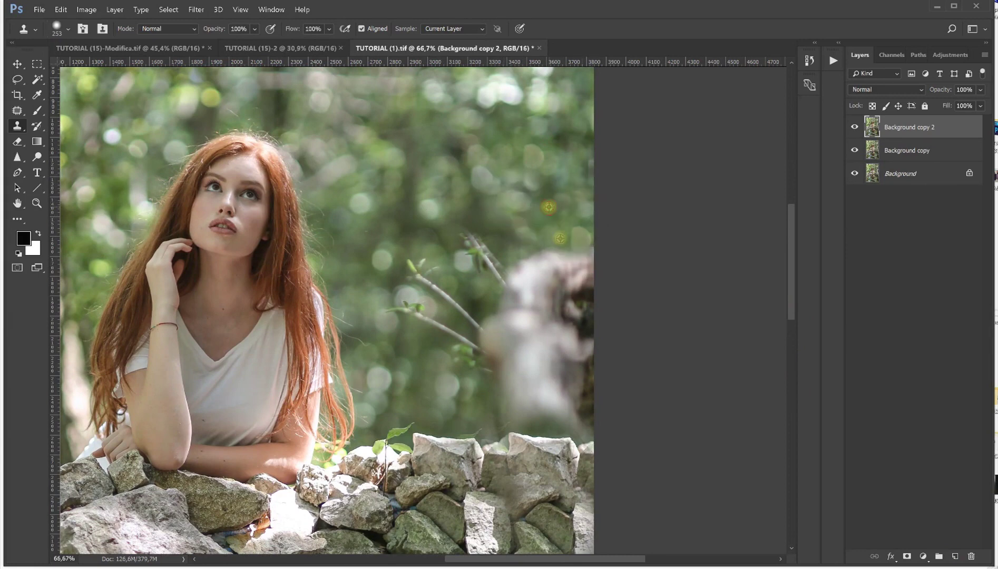
- Clone blurred foliage over the remaining trunk and twigs above the wall, finishing with a 98 px brush
mouse_move(585, 243)
left_mouse_down()
mouse_move(584, 289)
mouse_move(555, 254)
mouse_move(538, 282)
mouse_move(478, 236)
mouse_move(474, 253)
mouse_move(422, 273)
mouse_move(426, 300)
mouse_move(408, 310)
mouse_move(462, 312)
mouse_move(452, 333)
mouse_move(507, 315)
mouse_move(517, 296)
mouse_move(577, 309)
mouse_move(551, 316)
left_mouse_up()
mouse_move(573, 351)
left_mouse_down()
mouse_move(531, 340)
mouse_move(500, 348)
mouse_move(549, 374)
mouse_move(601, 369)
mouse_move(548, 374)
mouse_move(494, 395)
mouse_move(567, 389)
left_mouse_up()
left_click_drag(536, 335, 505, 334)
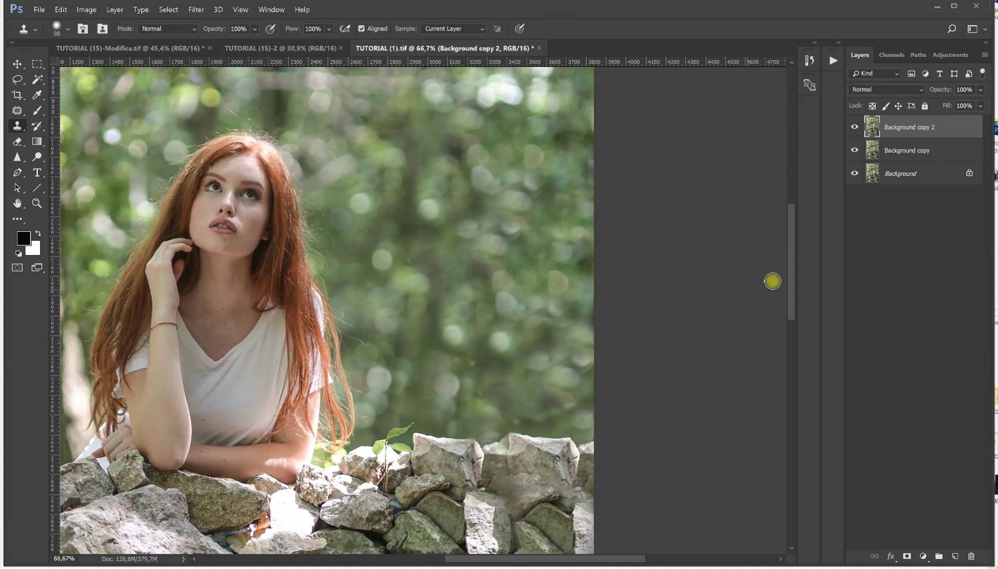
- Compare the retouched foliage with the previous state by toggling the visibility of the Background copy 2 layer
left_click_drag(790, 280, 779, 327)
left_click(854, 127)
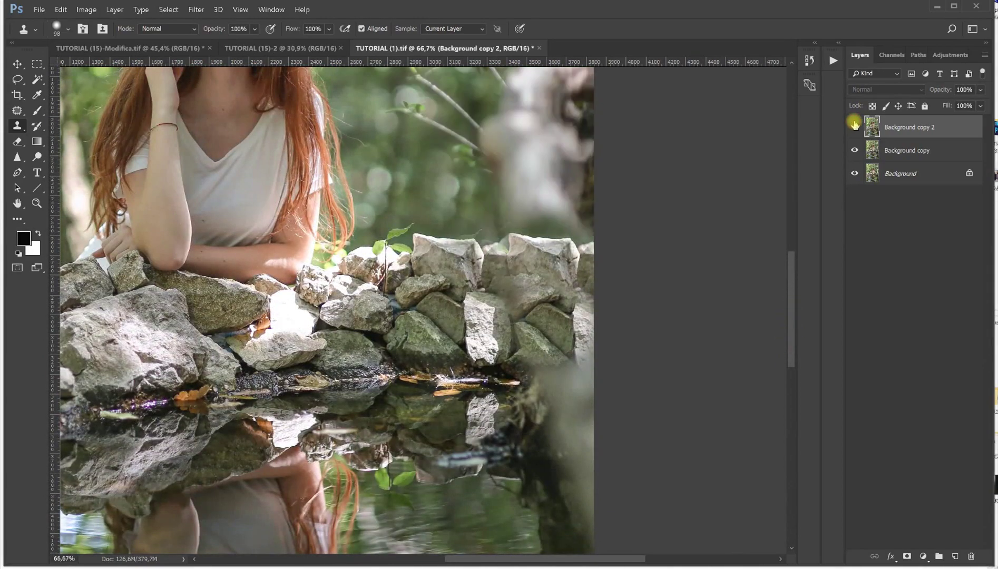
scroll(580, 306, "up", 3)
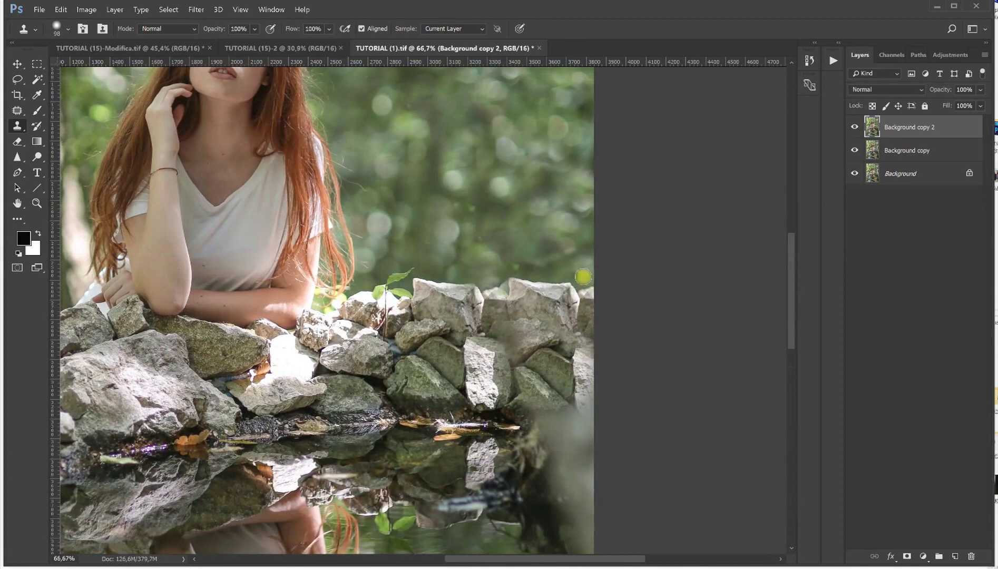
left_click(853, 127)
left_click(854, 127)
left_click(852, 128)
left_click(853, 128)
left_click(853, 128)
left_click(853, 128)
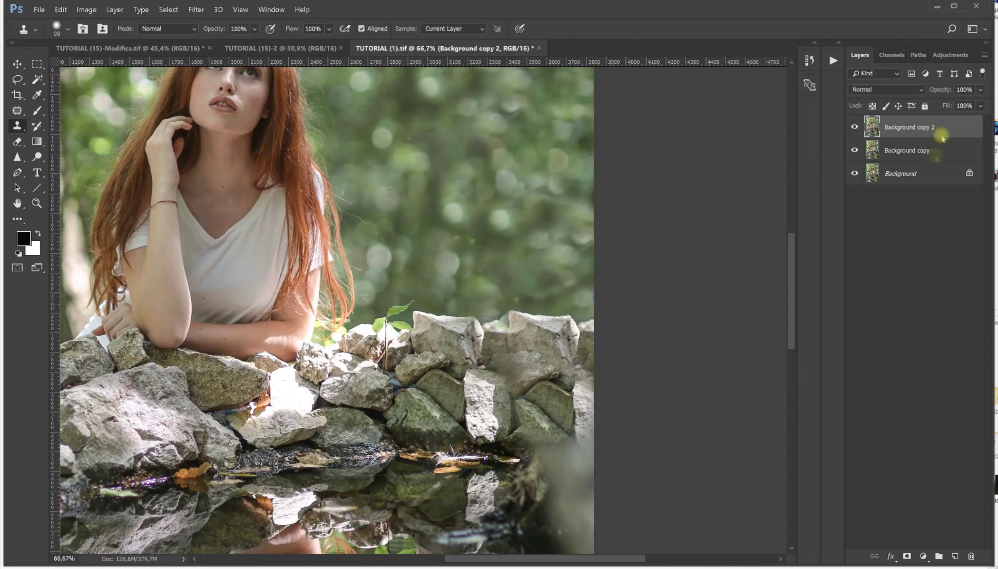
- Clone pond water over the woman's reflection, the foreground rock and the dark trunk in the water with an 876 px Clone Stamp brush
left_click(36, 202)
right_click(265, 241)
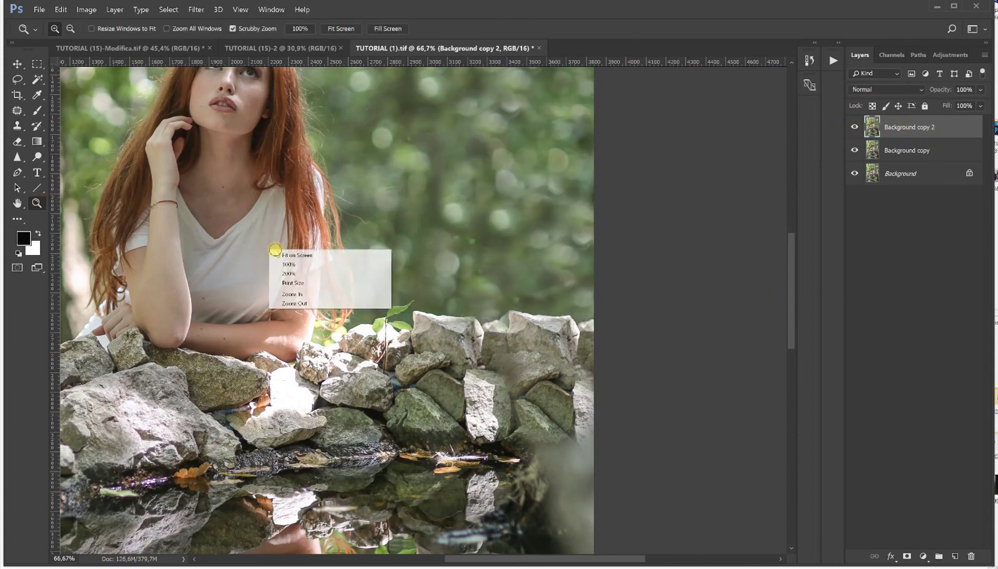
left_click(280, 258)
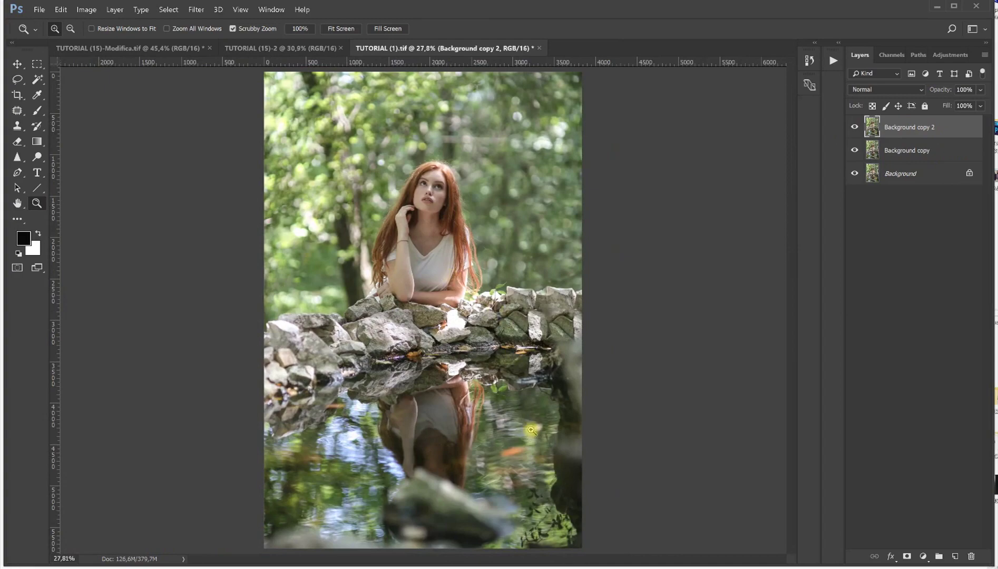
left_click(531, 430)
scroll(341, 436, "down", 2)
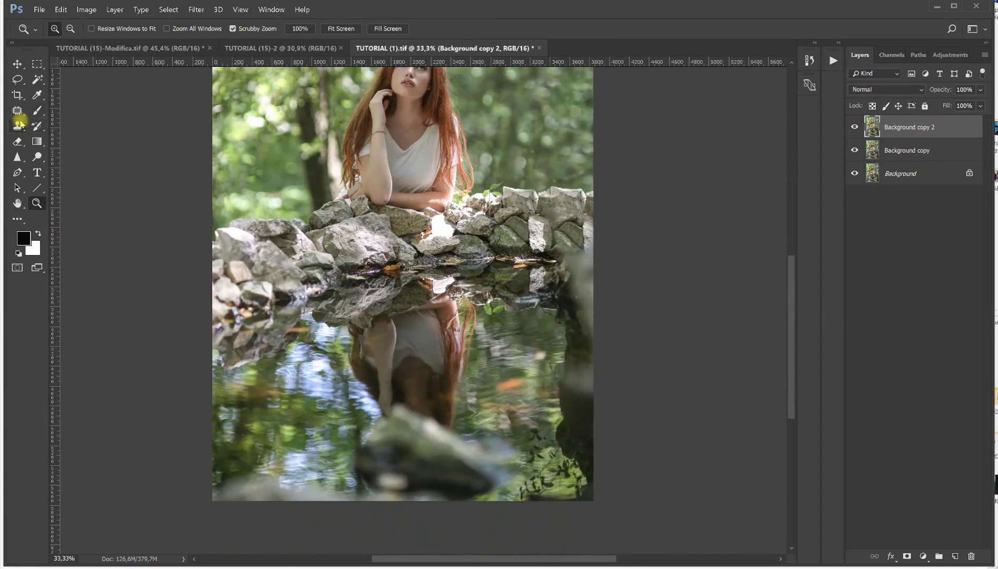
left_click(20, 125)
mouse_move(305, 421)
left_mouse_down()
mouse_move(388, 424)
mouse_move(302, 444)
mouse_move(418, 447)
mouse_move(482, 462)
mouse_move(437, 413)
mouse_move(423, 449)
mouse_move(331, 450)
mouse_move(334, 461)
mouse_move(310, 487)
mouse_move(245, 486)
mouse_move(383, 528)
mouse_move(334, 470)
mouse_move(338, 407)
left_mouse_up()
left_click_drag(437, 411, 418, 411)
left_click_drag(462, 385, 488, 384)
mouse_move(458, 340)
left_mouse_down()
mouse_move(414, 414)
mouse_move(368, 424)
mouse_move(351, 370)
mouse_move(416, 339)
mouse_move(398, 321)
mouse_move(341, 392)
mouse_move(347, 319)
mouse_move(419, 357)
mouse_move(345, 365)
mouse_move(390, 306)
mouse_move(490, 312)
mouse_move(508, 333)
mouse_move(462, 299)
mouse_move(506, 301)
mouse_move(523, 320)
mouse_move(529, 305)
mouse_move(548, 303)
mouse_move(445, 311)
left_mouse_up()
mouse_move(536, 294)
left_mouse_down()
mouse_move(587, 303)
mouse_move(568, 303)
mouse_move(585, 342)
mouse_move(556, 346)
left_mouse_up()
mouse_move(533, 403)
left_mouse_down()
mouse_move(577, 424)
mouse_move(571, 461)
mouse_move(553, 386)
left_mouse_up()
mouse_move(553, 460)
left_mouse_down()
mouse_move(411, 477)
mouse_move(447, 438)
left_mouse_up()
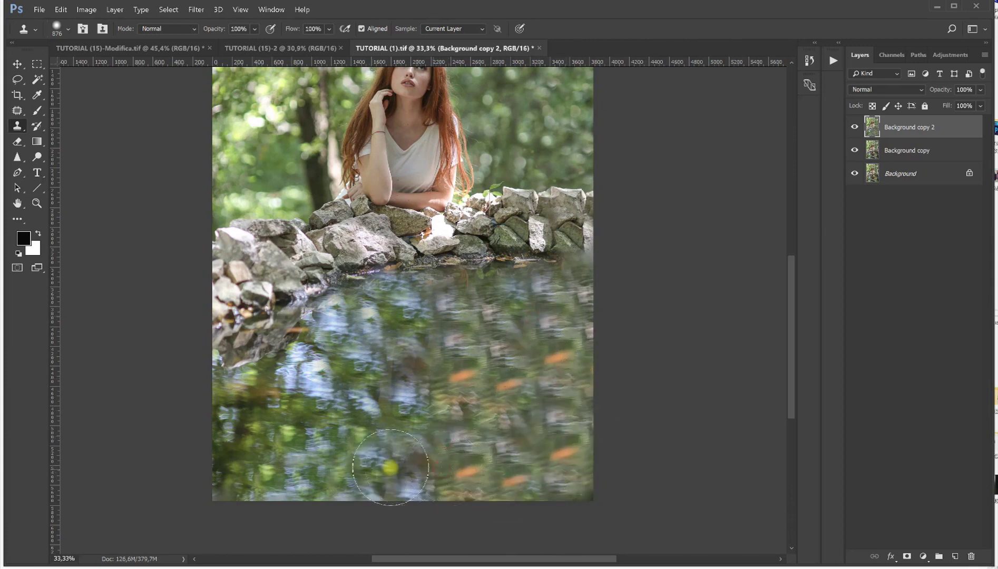
mouse_move(474, 379)
left_mouse_down()
mouse_move(439, 382)
mouse_move(490, 447)
mouse_move(395, 381)
mouse_move(514, 416)
mouse_move(391, 425)
left_mouse_up()
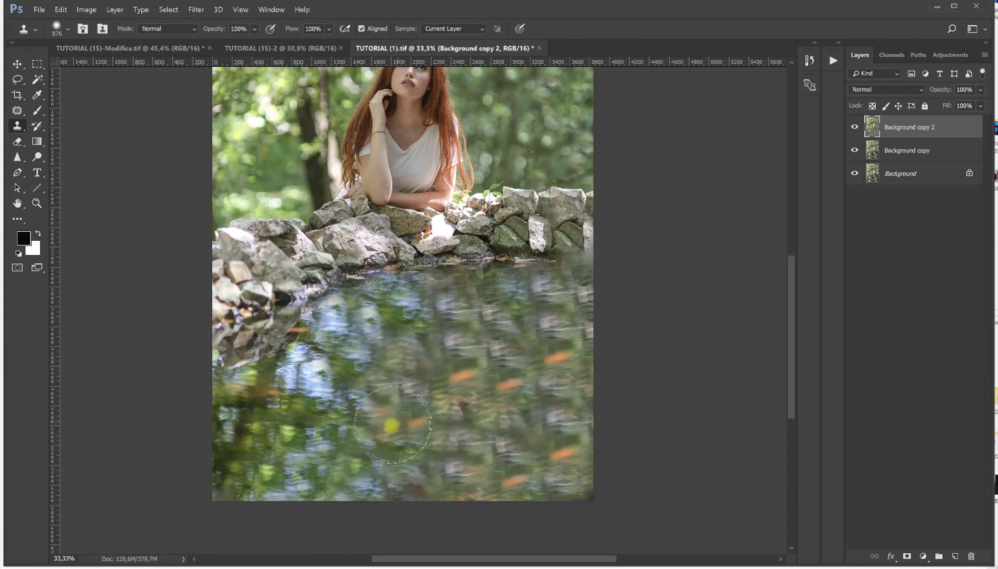
- Clone blue and green water patches over the repeated texture in the pond, lowering the Clone Stamp opacity to 63%
scroll(437, 329, "up", 3)
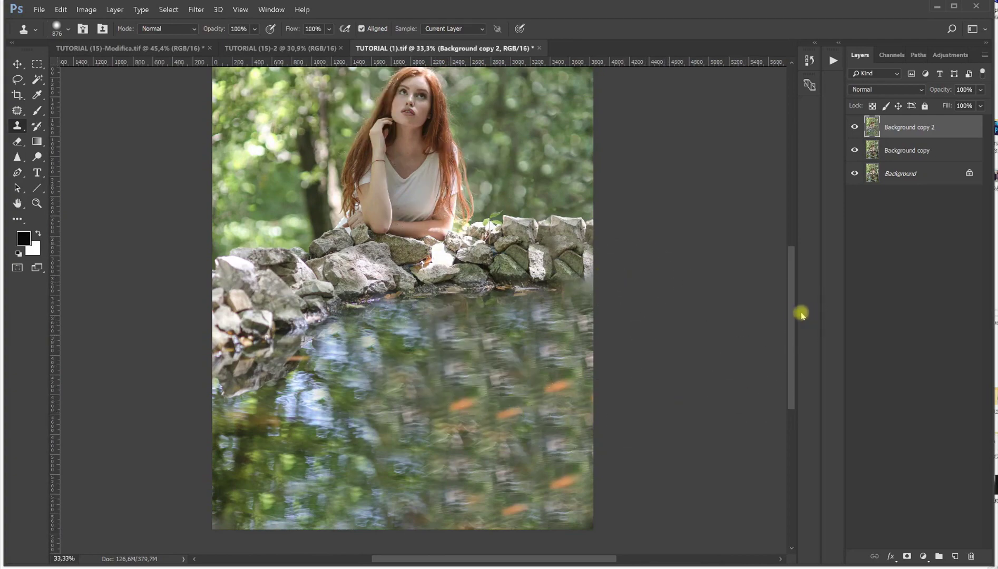
mouse_move(794, 311)
left_mouse_down()
mouse_move(788, 276)
mouse_move(795, 311)
left_mouse_up()
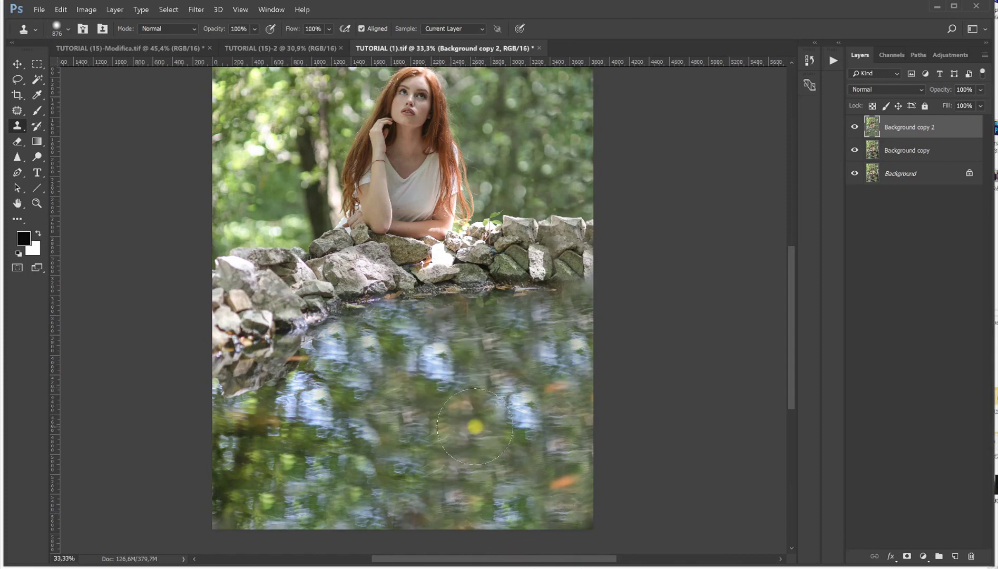
left_click(255, 28)
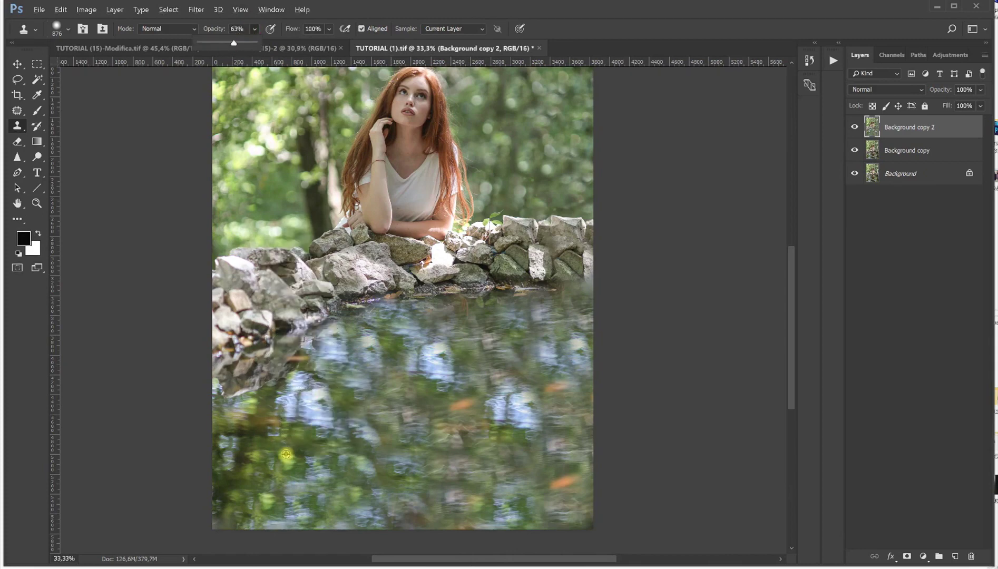
left_click(269, 434)
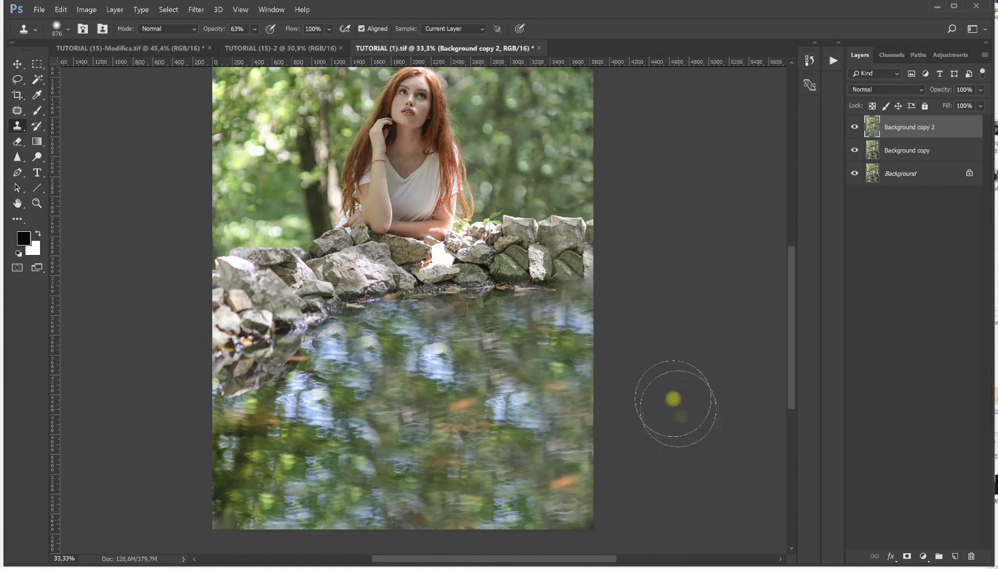
- Fit the whole photo on screen and compare the cloned pond with the original by toggling the Background copy 2 layer
left_click(35, 204)
right_click(348, 229)
left_click(369, 237)
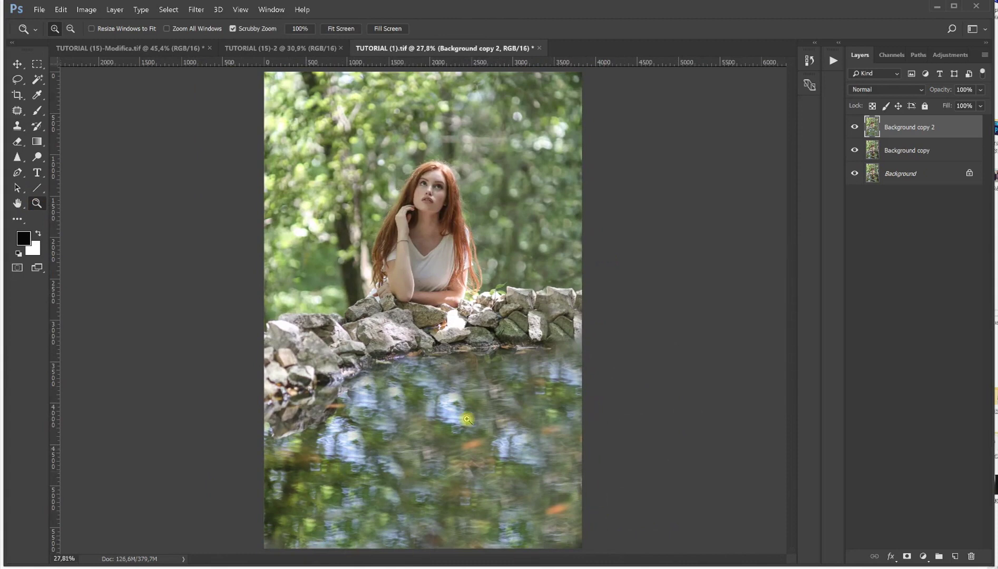
left_click(855, 125)
left_click(854, 124)
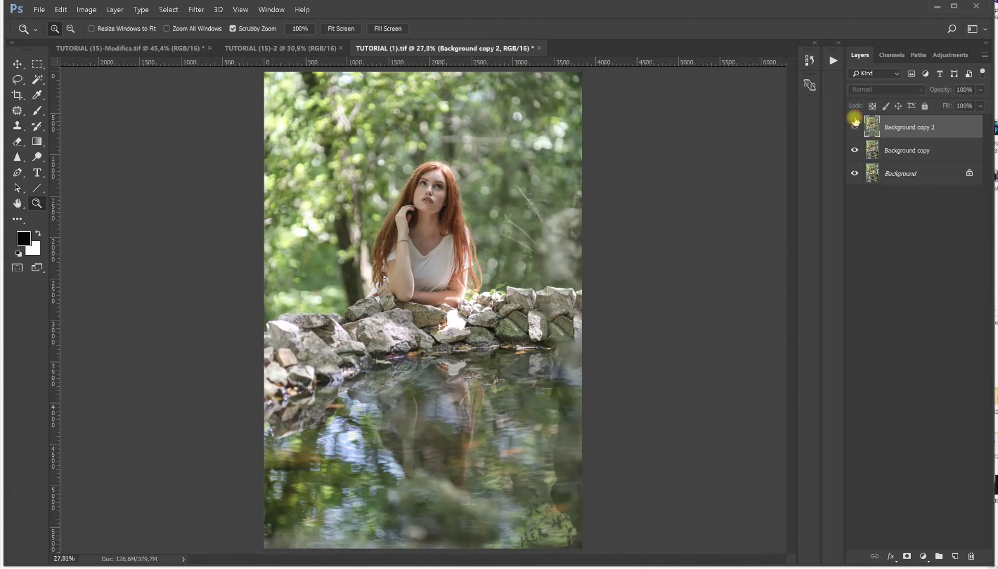
left_click(855, 124)
left_click(855, 125)
left_click(855, 124)
left_click(854, 125)
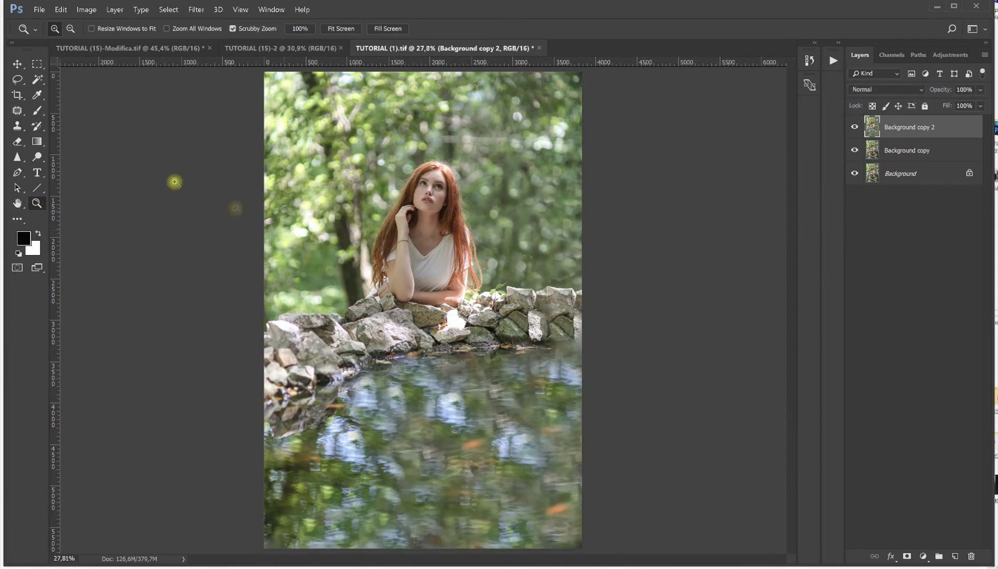
- Select the photo from its upper edge to the waterline with a rectangular marquee, and copy and paste it onto a new layer
left_click(38, 65)
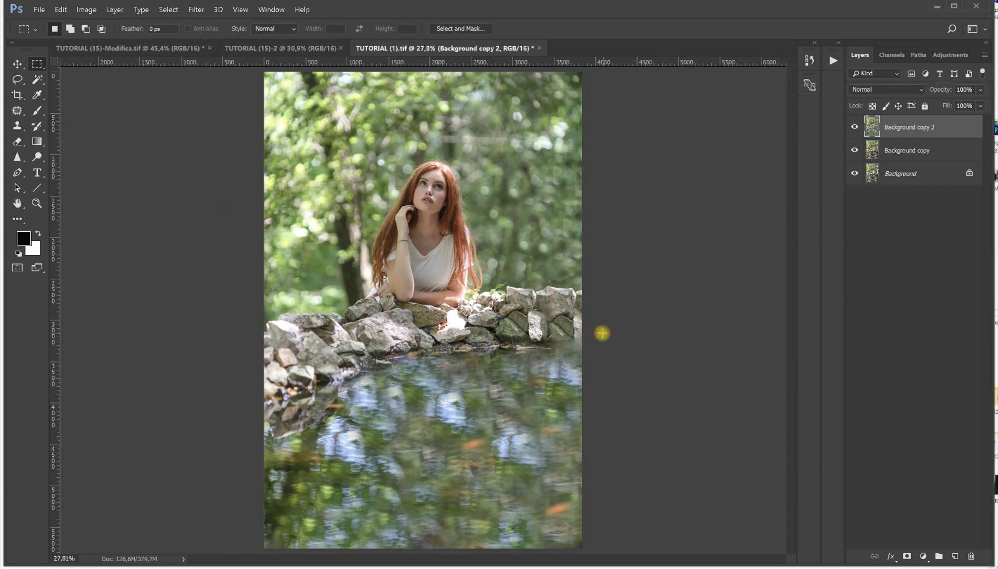
left_click(460, 219)
left_click(18, 79)
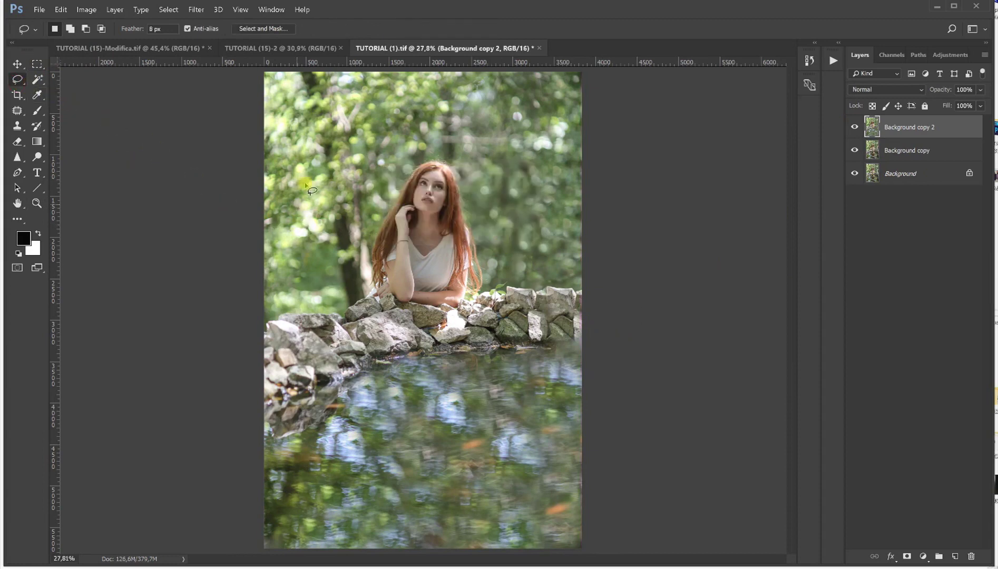
left_click(37, 64)
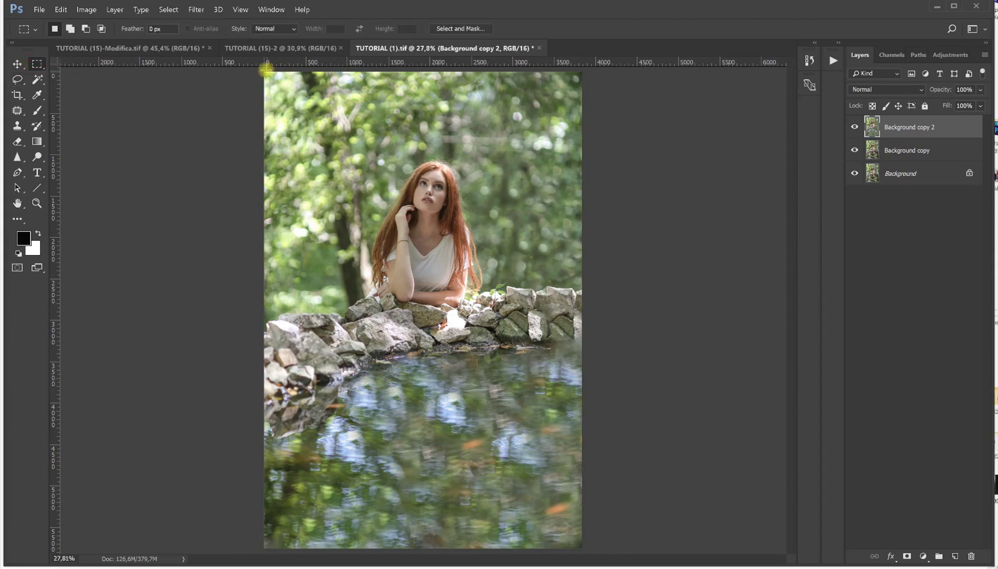
left_click_drag(262, 69, 696, 357)
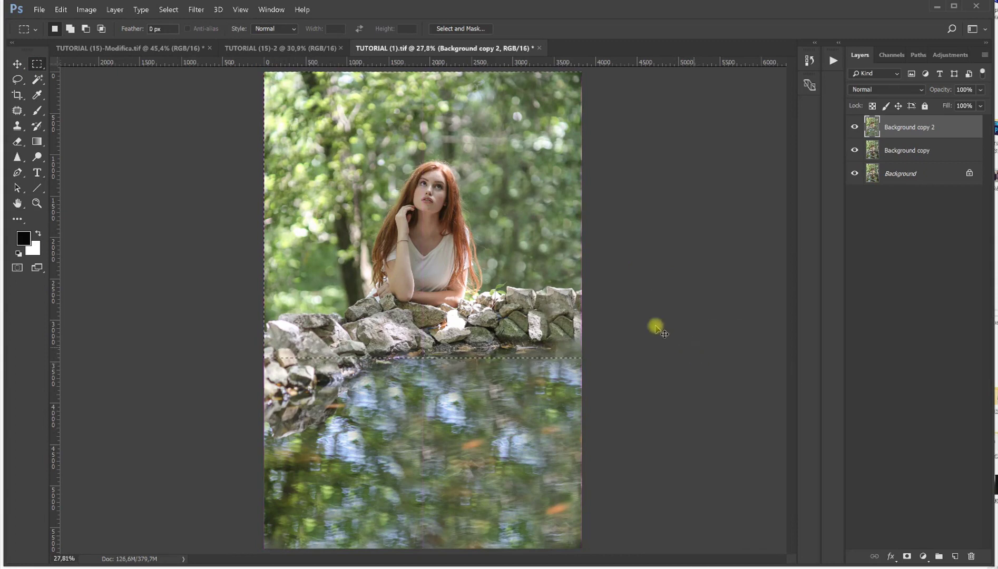
left_click(61, 11)
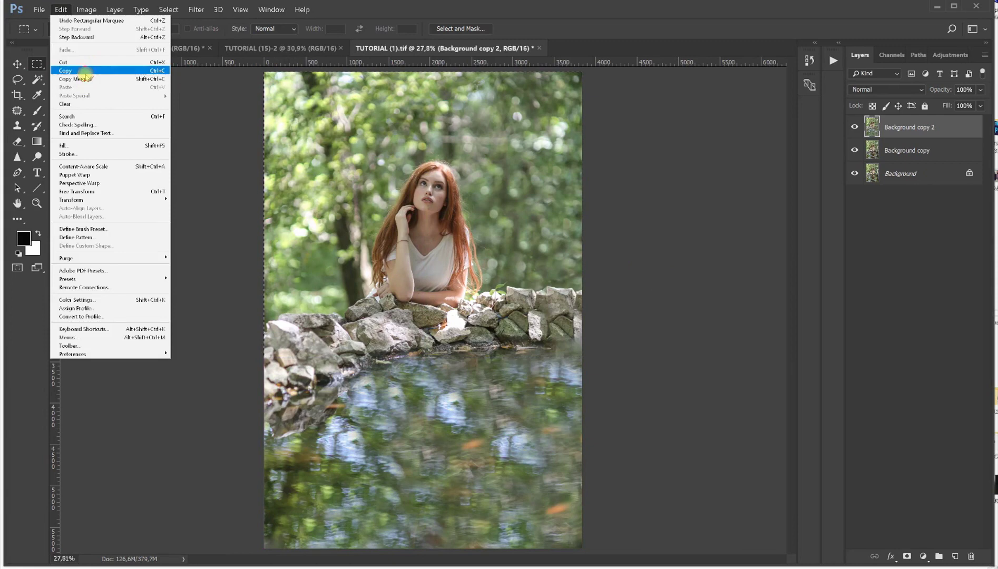
left_click(67, 79)
left_click(61, 10)
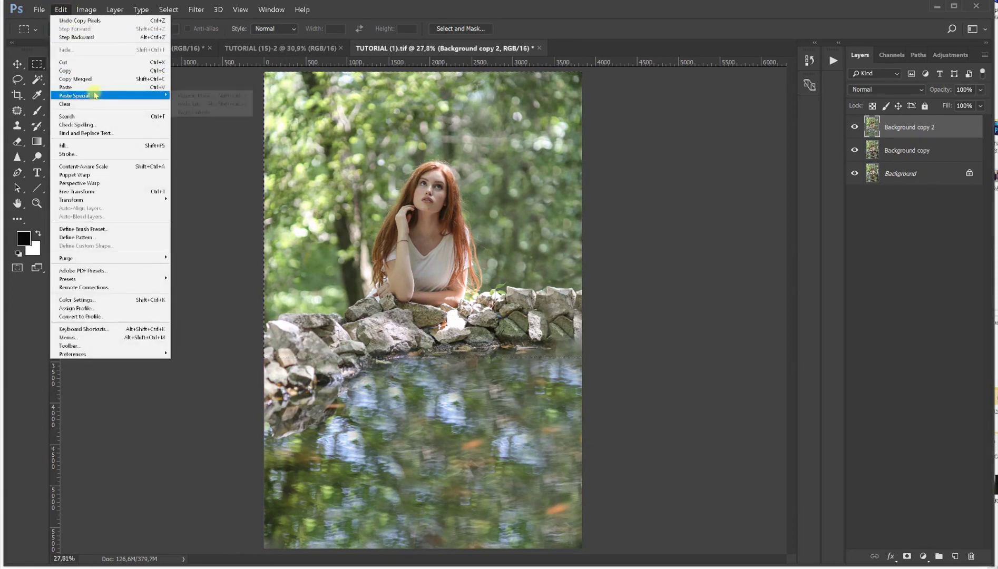
left_click(65, 87)
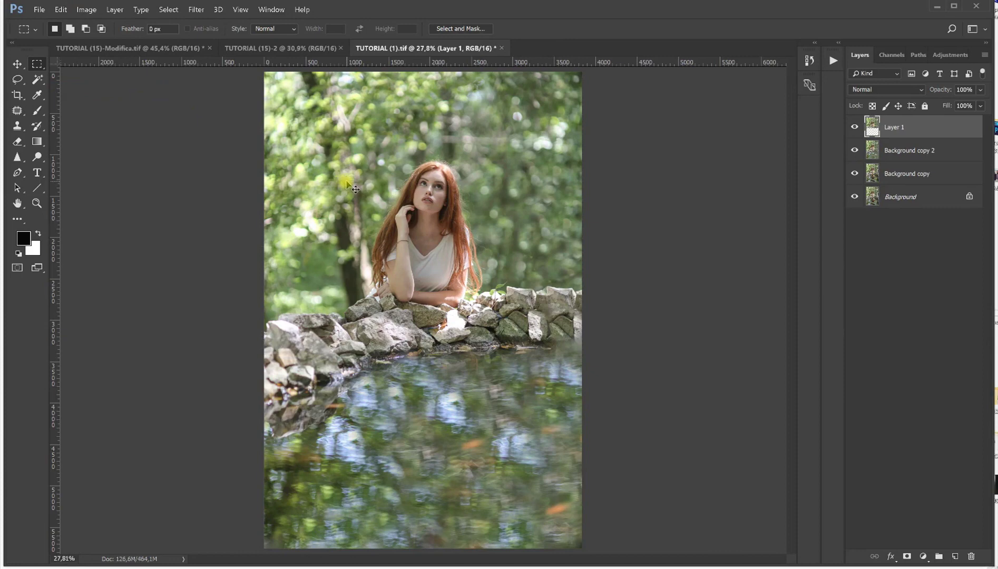
- Flip the pasted layer vertically with Free Transform and move it down to the lower edge of the photo
key("ctrl+t")
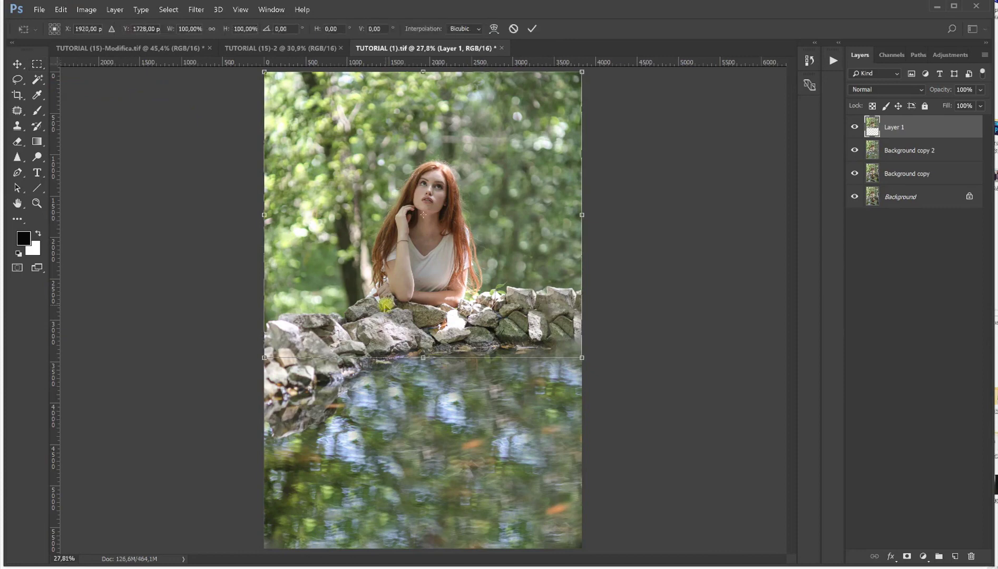
right_click(385, 305)
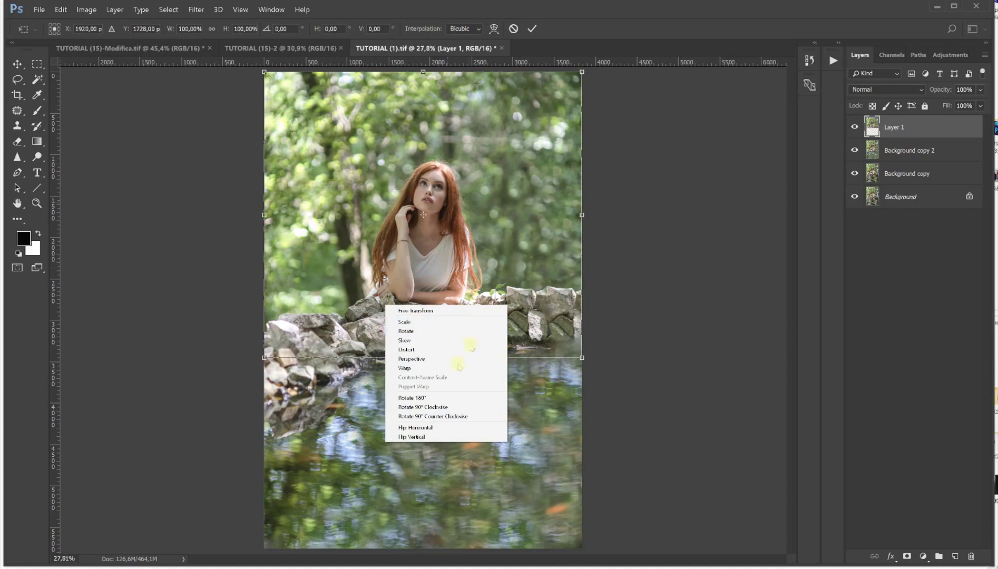
left_click(423, 437)
left_click_drag(472, 121, 471, 311)
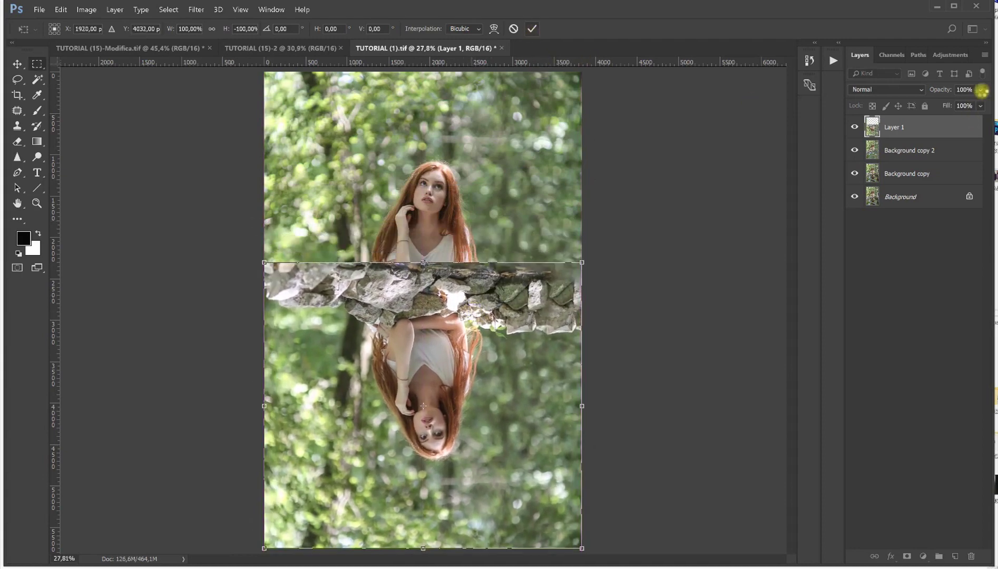
key("Return")
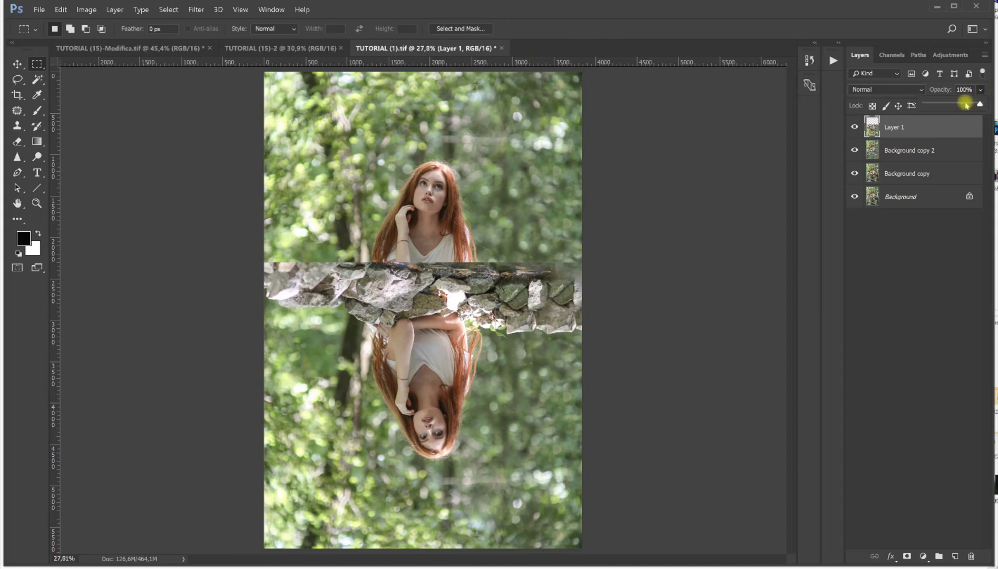
- Lower the flipped layer's opacity to 38% and move it down below the wall to form a reflection in the pond
mouse_move(964, 103)
left_mouse_down()
mouse_move(936, 103)
mouse_move(945, 99)
left_mouse_up()
left_click(17, 63)
left_click_drag(470, 329, 475, 418)
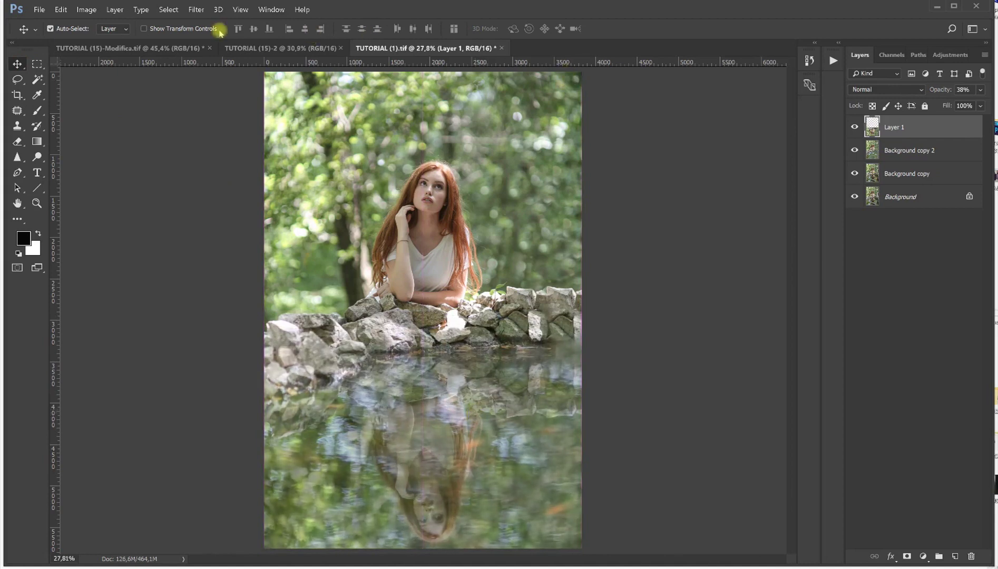
- Raise the flipped reflection layer's opacity to 67% and add a layer mask to it
left_click(980, 90)
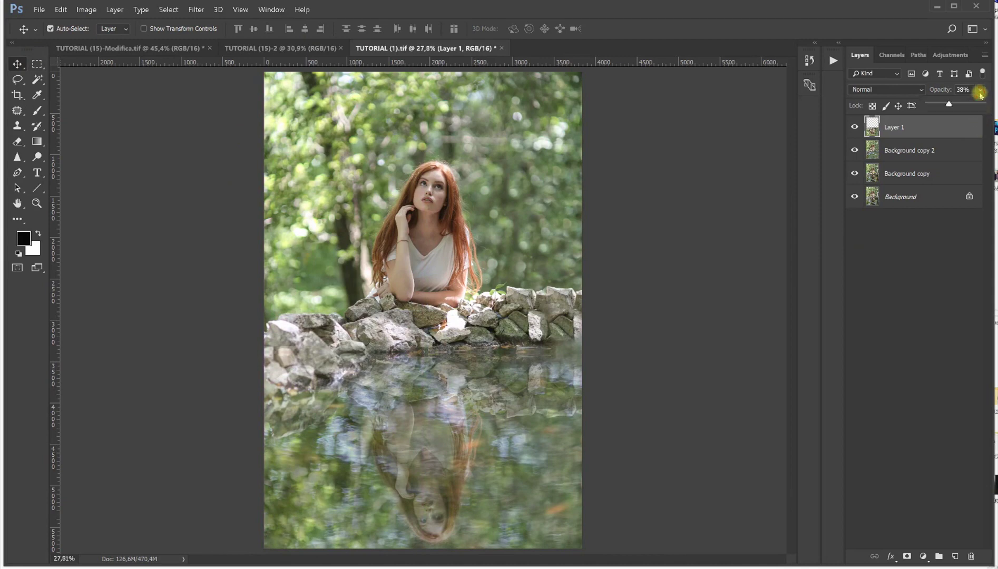
left_click_drag(956, 104, 965, 104)
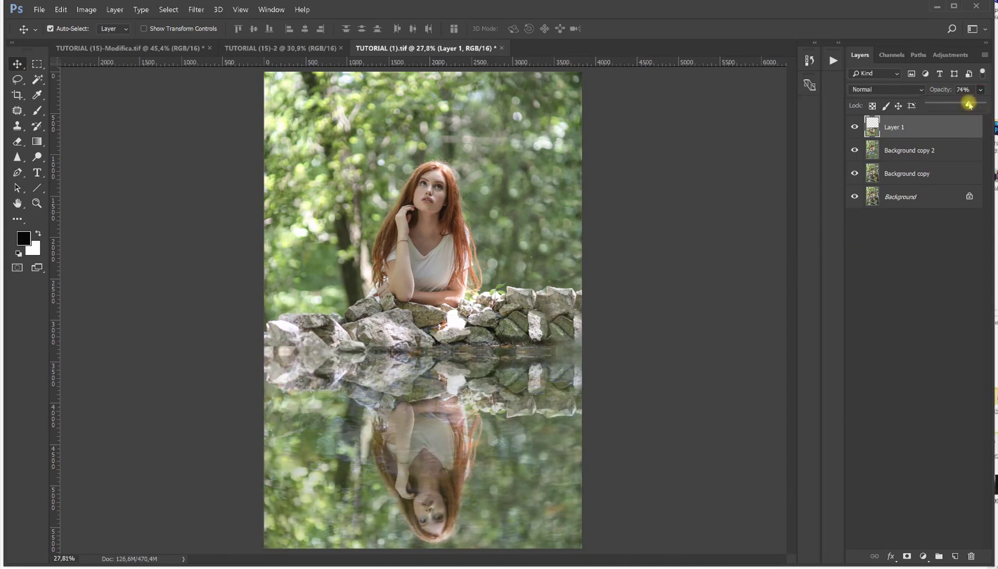
left_click(907, 557)
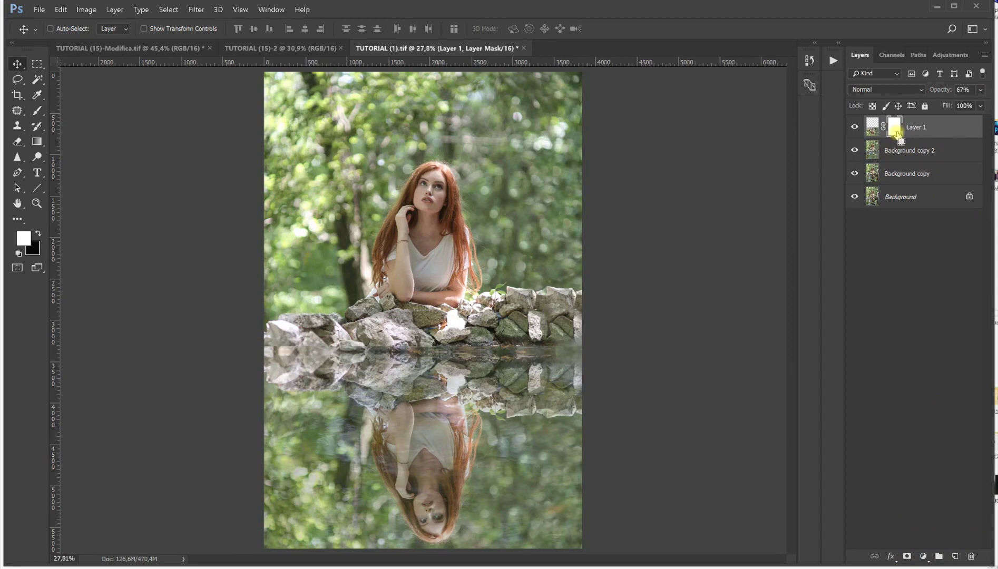
- Invert the mask of Layer 1 so that it hides the whole reflection
right_click(896, 134)
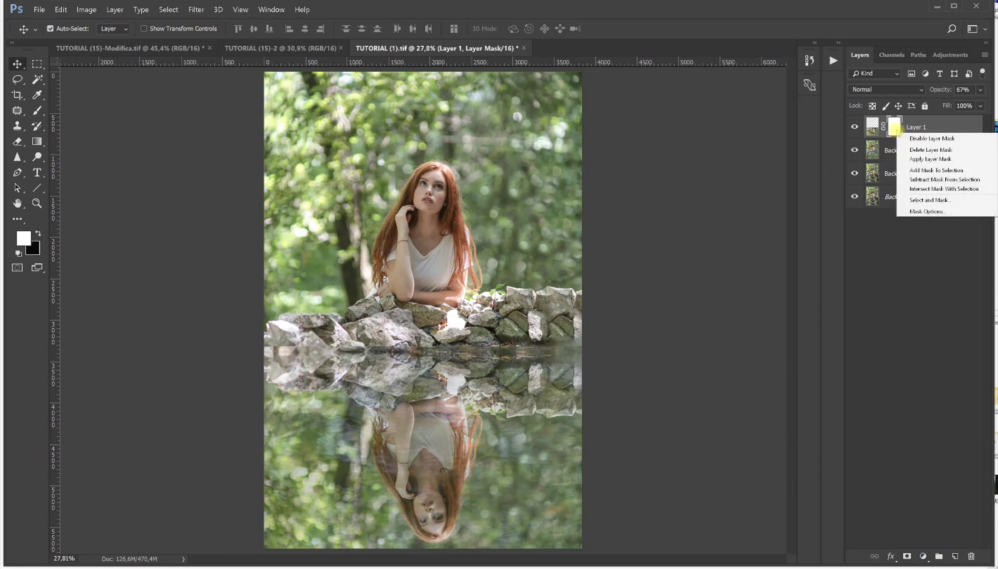
left_click(895, 128)
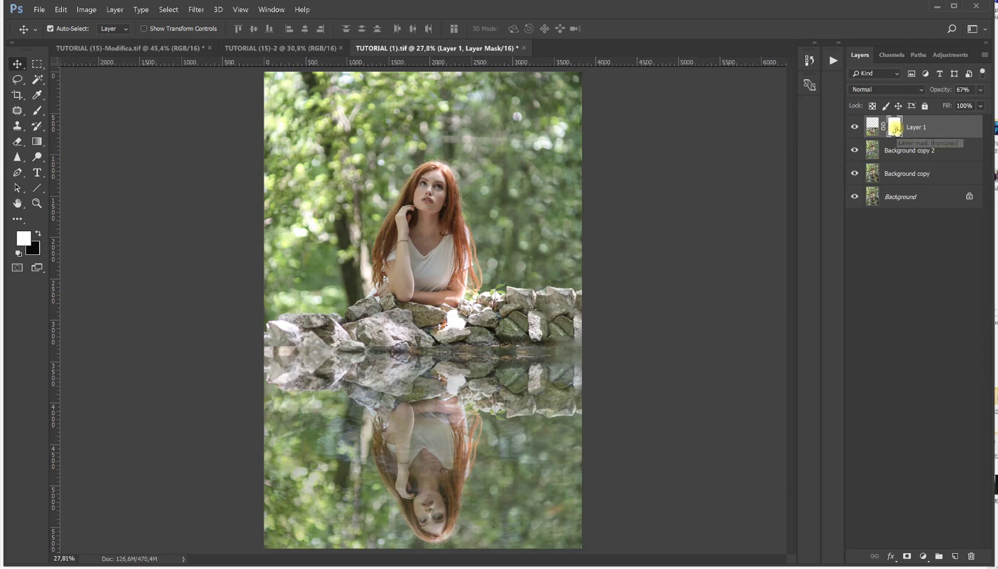
double_click(895, 128)
left_click_drag(289, 240, 470, 201)
left_click(468, 370)
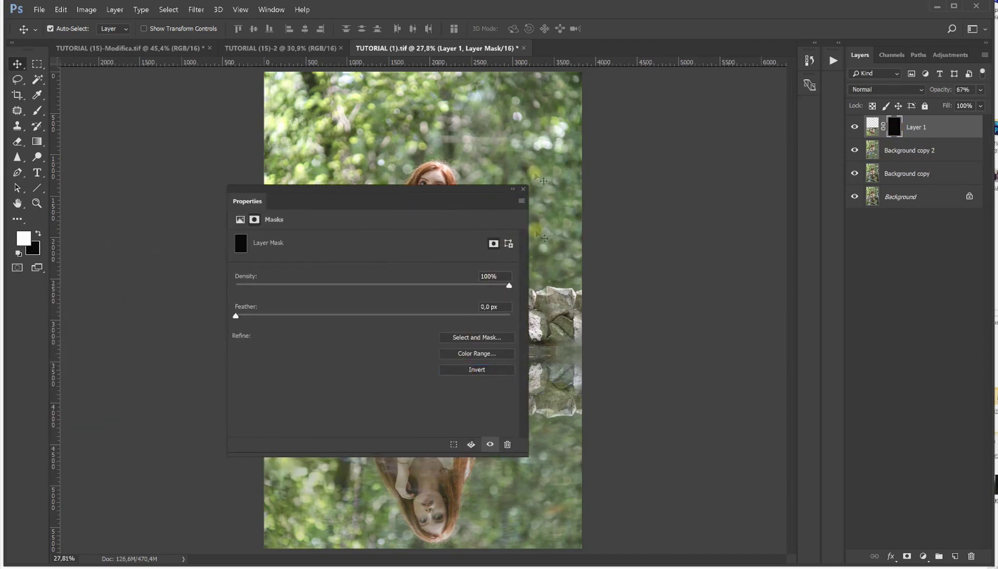
left_click(522, 188)
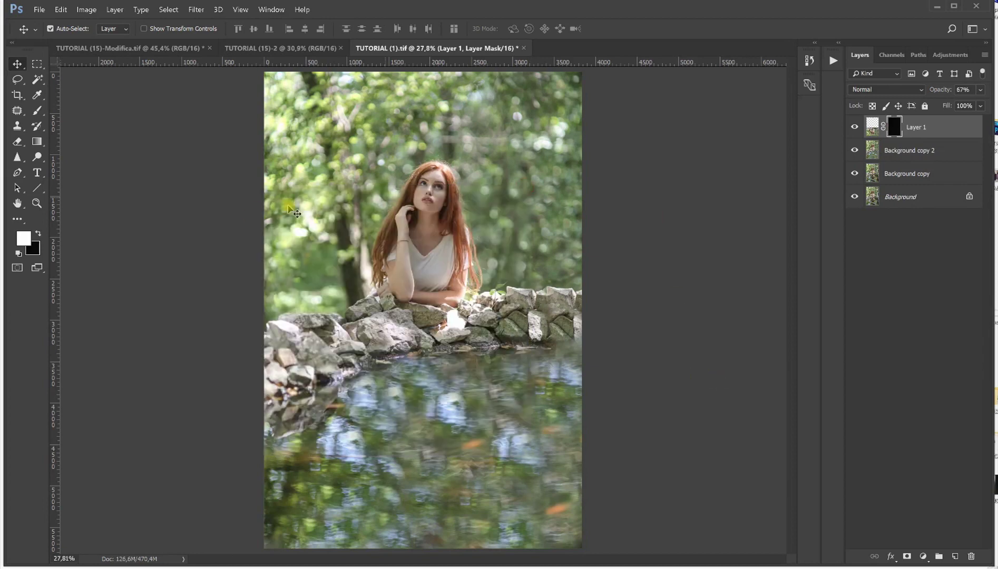
- Paint white over the pond water on Layer 1's mask with a 576 px brush, sparing the shore rocks, and compare with the layer hidden
left_click(37, 113)
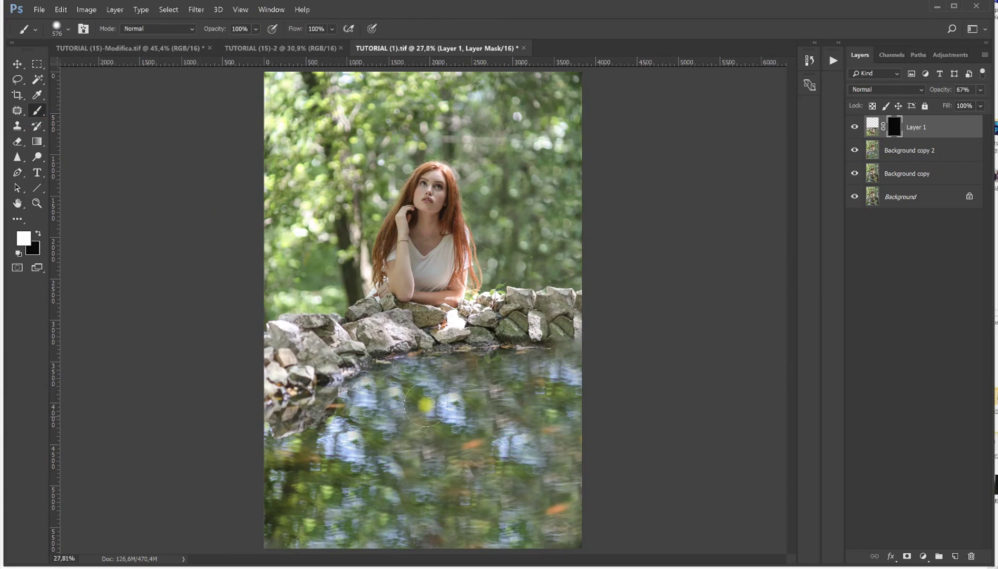
mouse_move(402, 395)
left_mouse_down()
mouse_move(361, 406)
mouse_move(321, 457)
mouse_move(290, 465)
mouse_move(336, 463)
mouse_move(320, 489)
mouse_move(379, 466)
mouse_move(384, 510)
mouse_move(472, 484)
mouse_move(520, 491)
mouse_move(502, 542)
mouse_move(590, 504)
mouse_move(551, 488)
mouse_move(581, 452)
mouse_move(505, 481)
mouse_move(538, 443)
mouse_move(464, 435)
mouse_move(386, 460)
mouse_move(435, 419)
mouse_move(374, 431)
mouse_move(362, 416)
mouse_move(441, 375)
mouse_move(463, 377)
mouse_move(417, 409)
mouse_move(448, 394)
mouse_move(419, 432)
mouse_move(481, 402)
mouse_move(472, 394)
mouse_move(514, 371)
mouse_move(574, 376)
mouse_move(527, 406)
mouse_move(545, 410)
mouse_move(539, 440)
mouse_move(558, 462)
mouse_move(560, 486)
mouse_move(537, 397)
mouse_move(565, 368)
left_mouse_up()
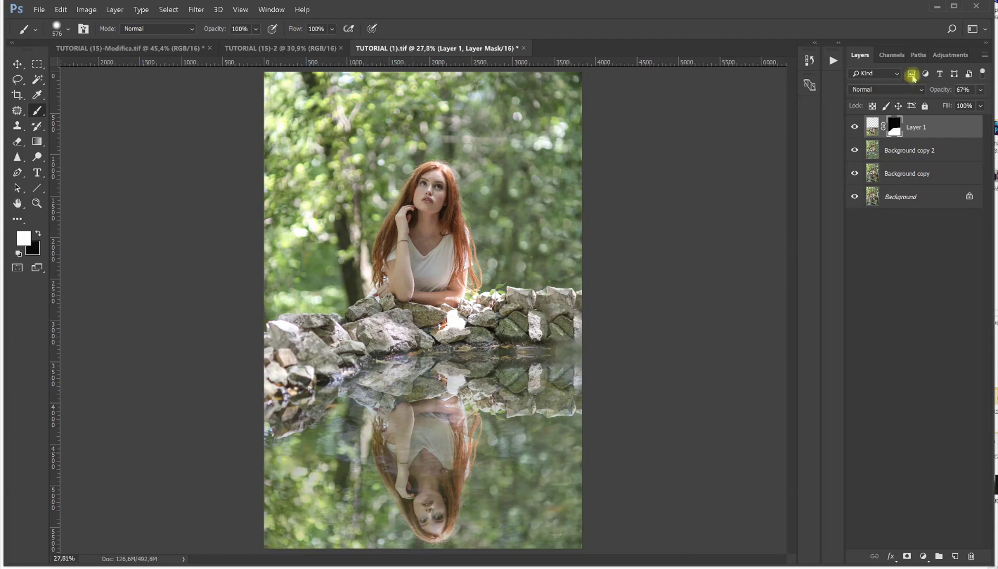
left_click(853, 128)
left_click(854, 127)
- Apply a Gaussian Blur to the reflection image on Layer 1 and flatten the document
left_click(872, 131)
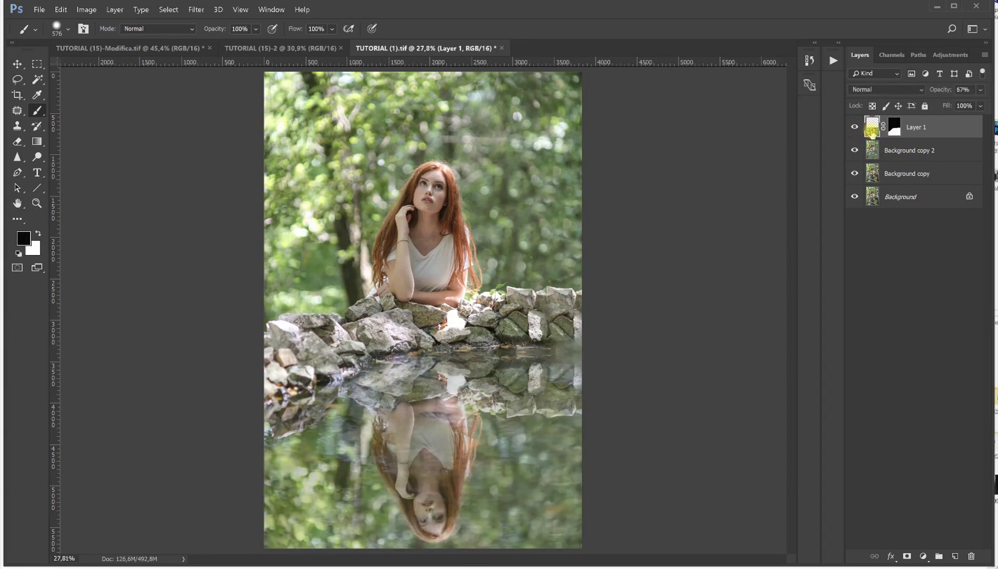
left_click(197, 9)
mouse_move(223, 107)
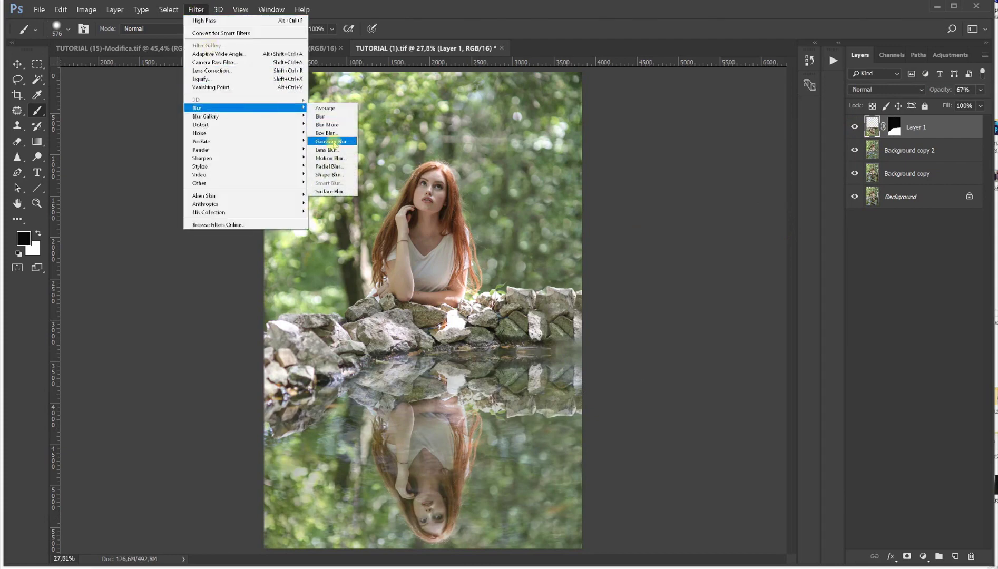
left_click(333, 142)
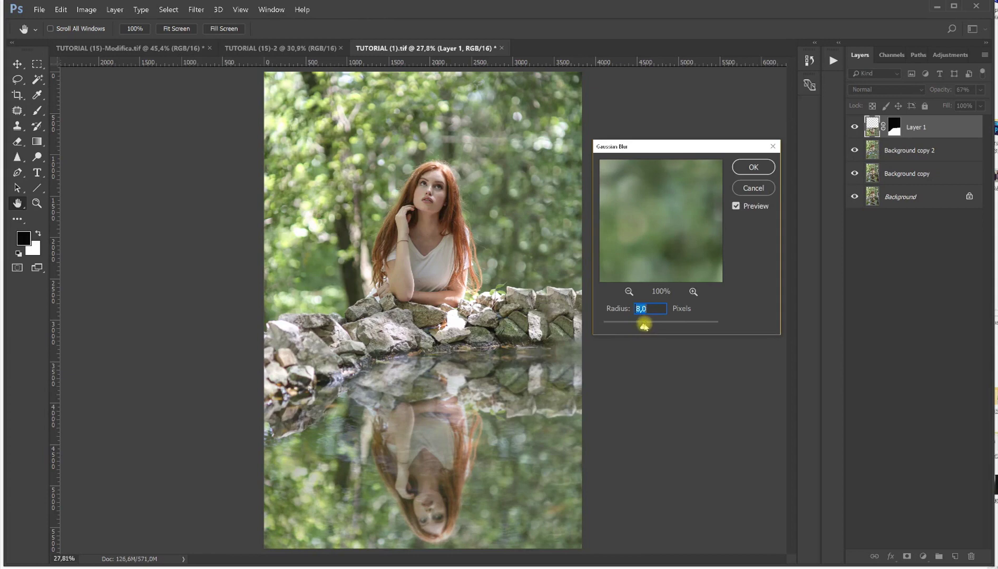
left_click_drag(639, 326, 636, 325)
left_click(755, 166)
left_click(754, 167)
key("b")
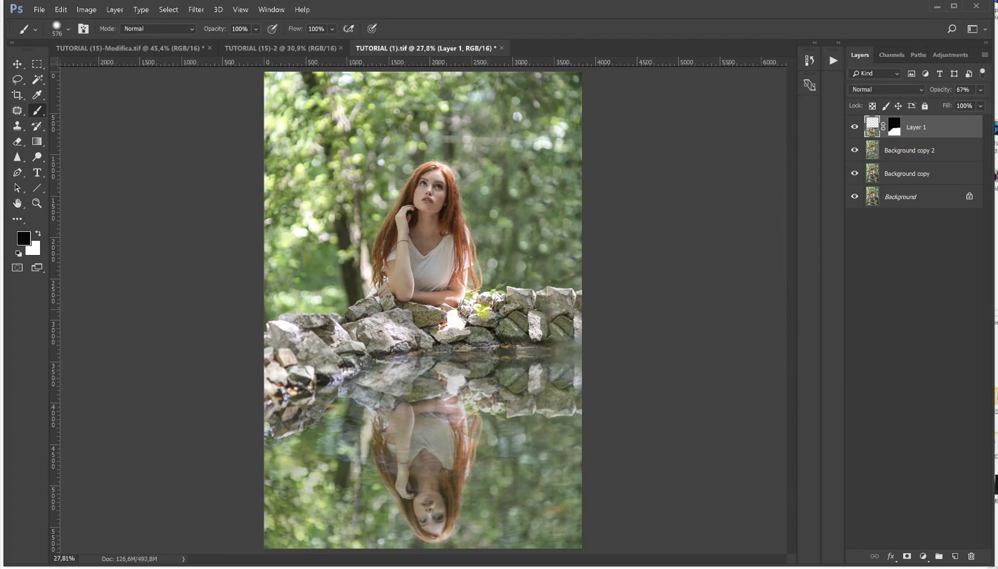
left_click(119, 6)
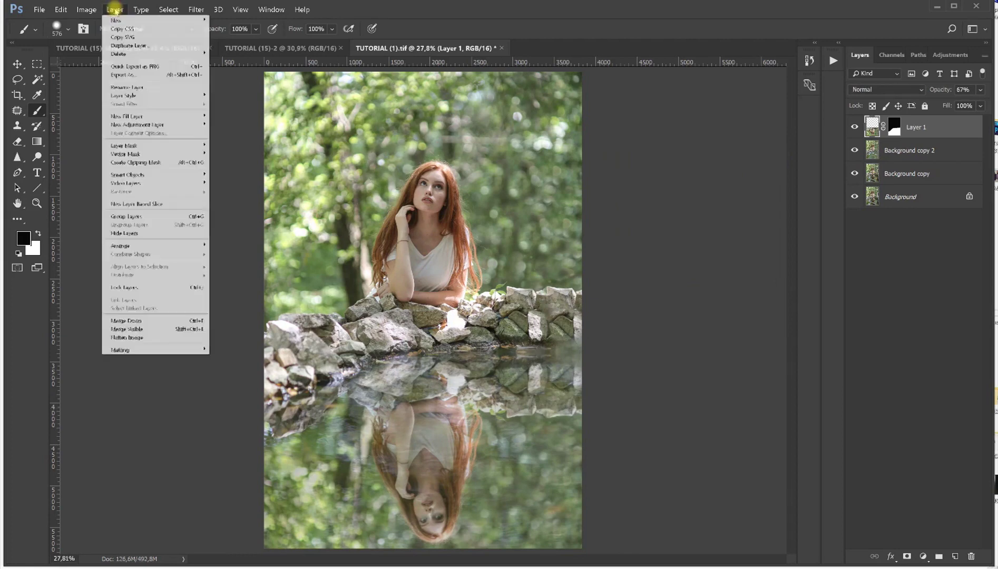
left_click(143, 336)
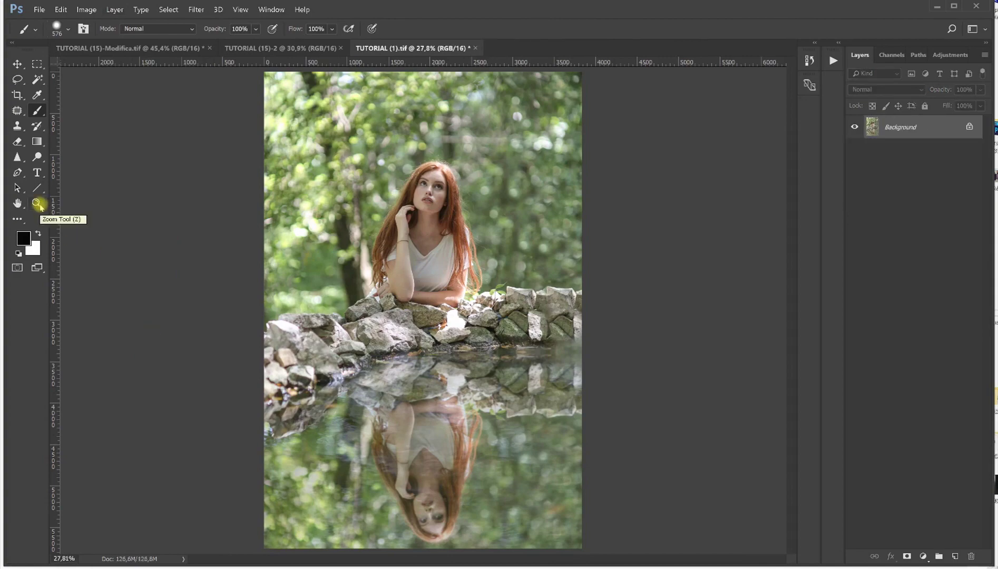
- Zoom in on the woman's face to 200% and run the Perfect Eyes action "1 - Lighter" from The Perfect Portrait set
left_click(37, 203)
left_click(441, 188)
left_click(440, 187)
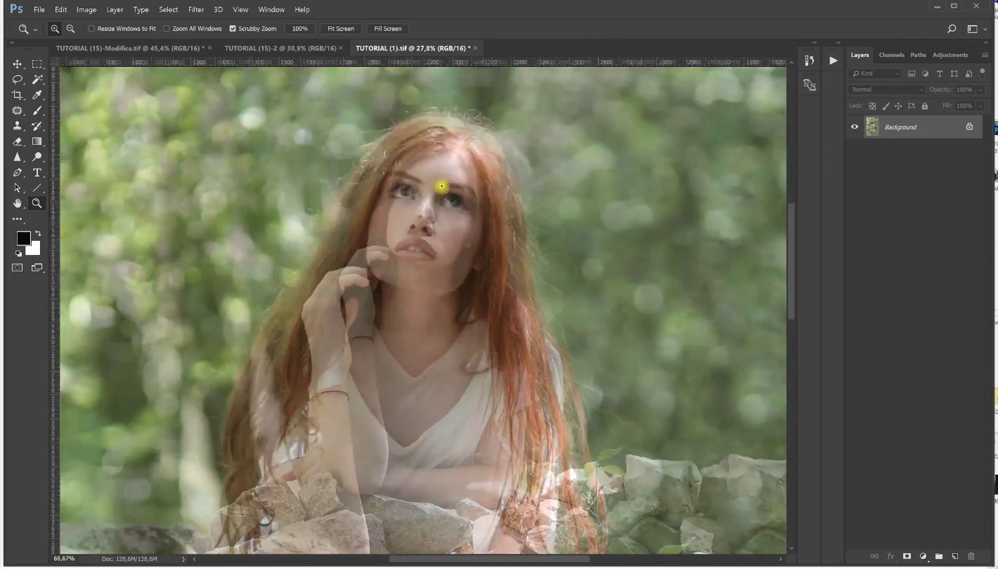
left_click(441, 187)
scroll(606, 195, "up", 1)
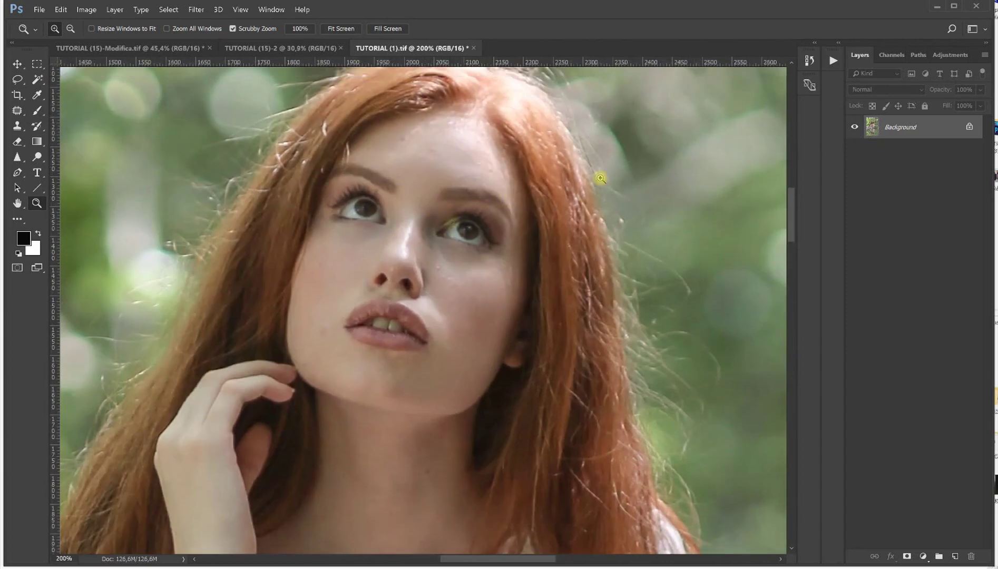
left_click(833, 61)
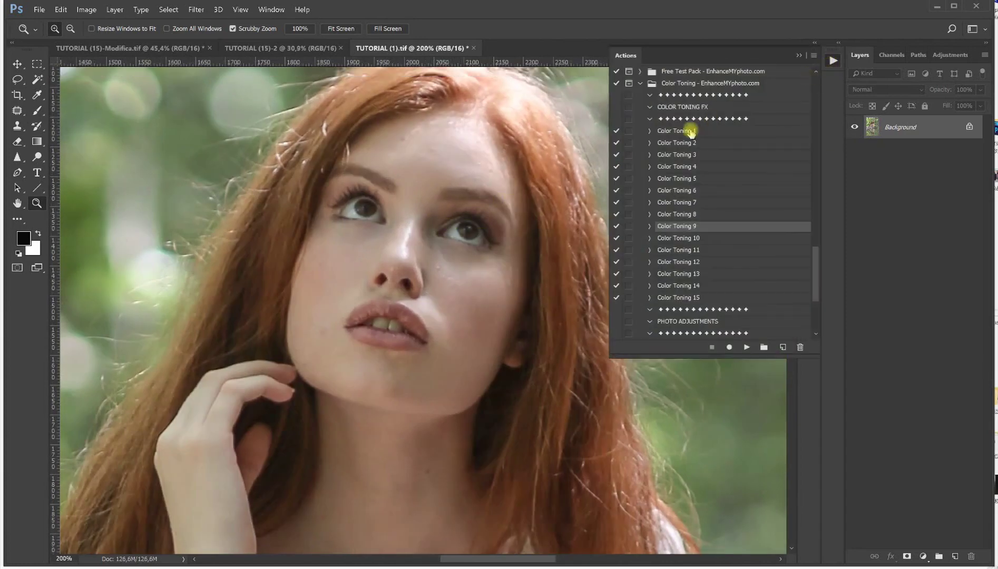
scroll(689, 128, "up", 8)
scroll(688, 128, "up", 10)
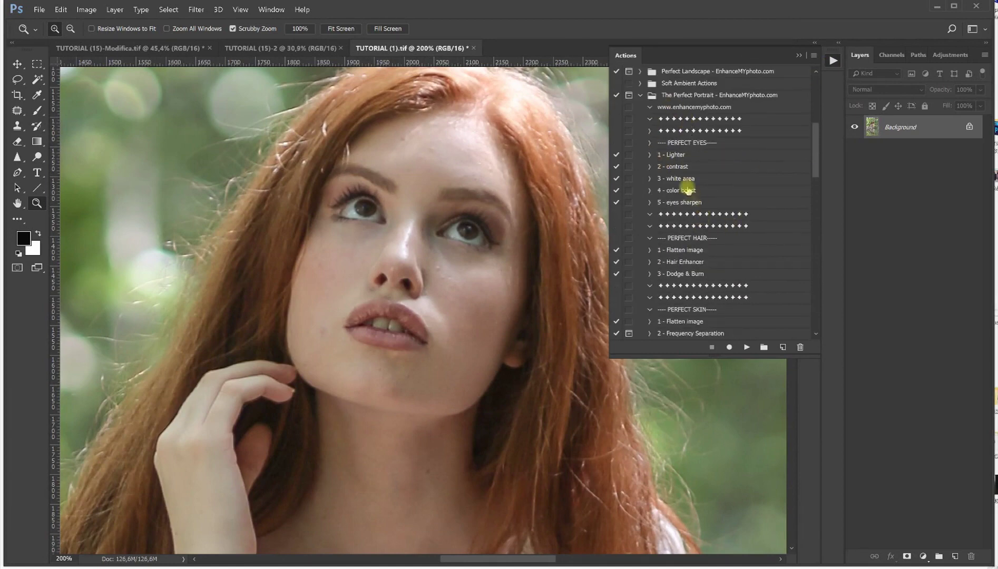
left_click(680, 154)
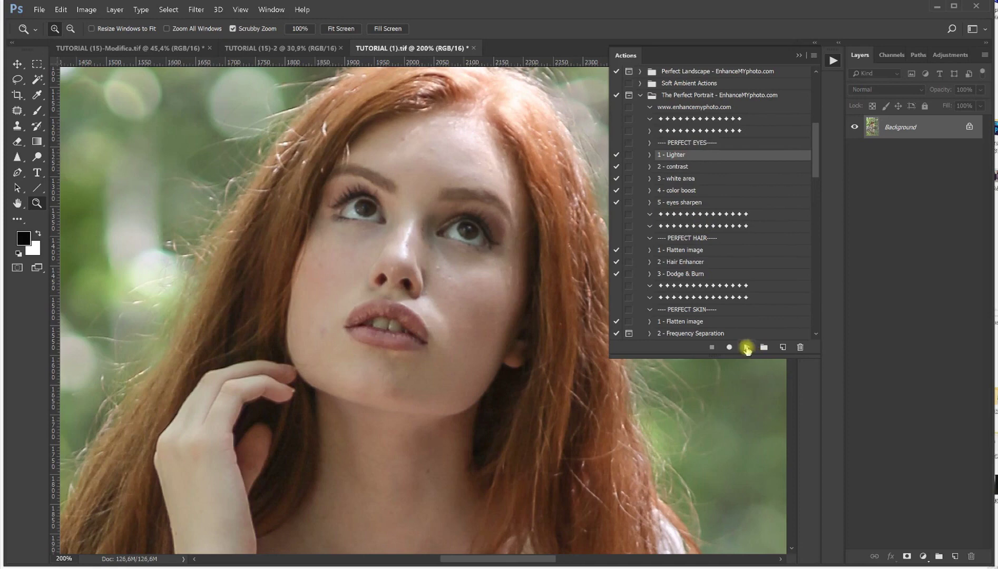
left_click(746, 348)
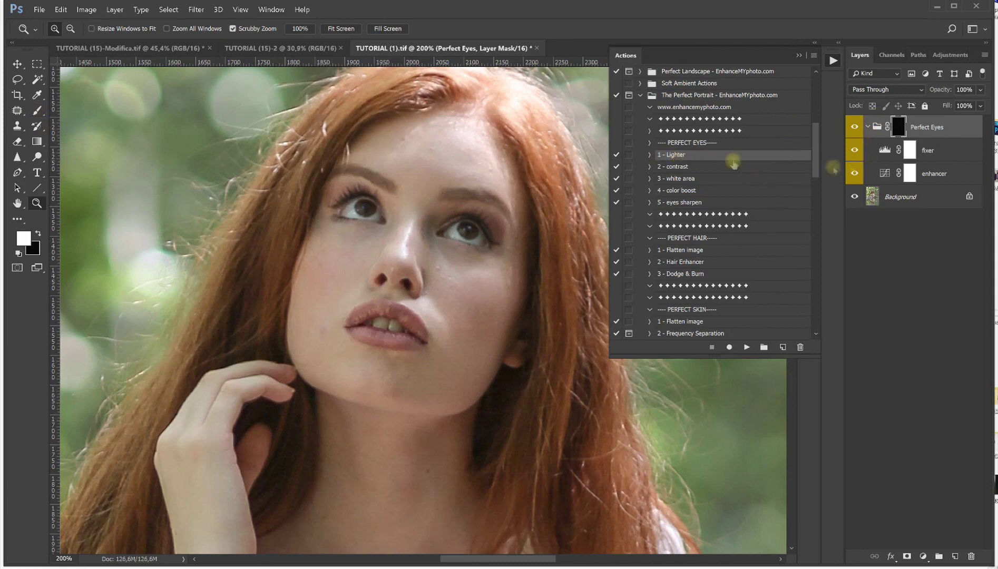
- Collapse the Perfect Eyes group and paint white over both irises on its mask with a 15 px brush
left_click(867, 127)
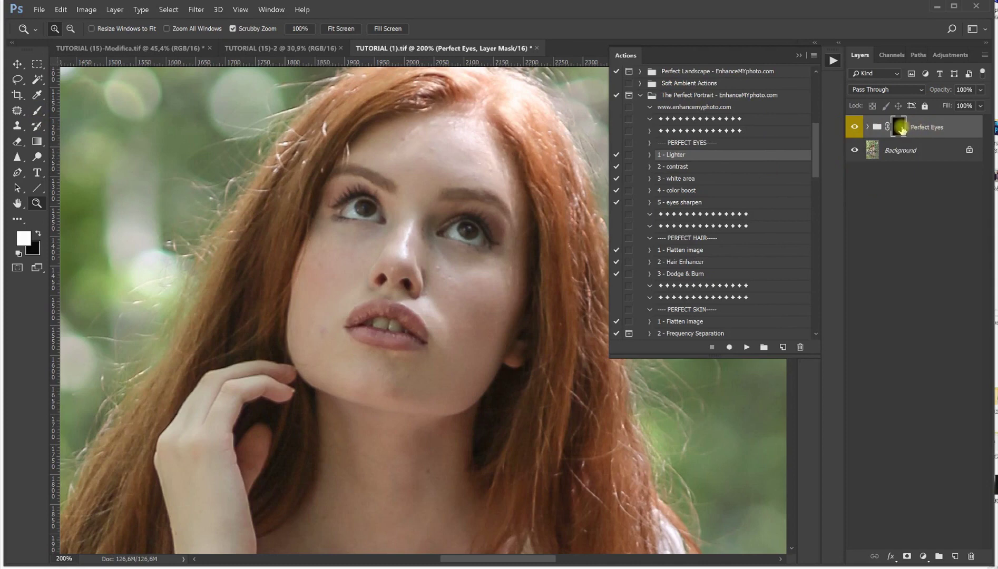
left_click(40, 111)
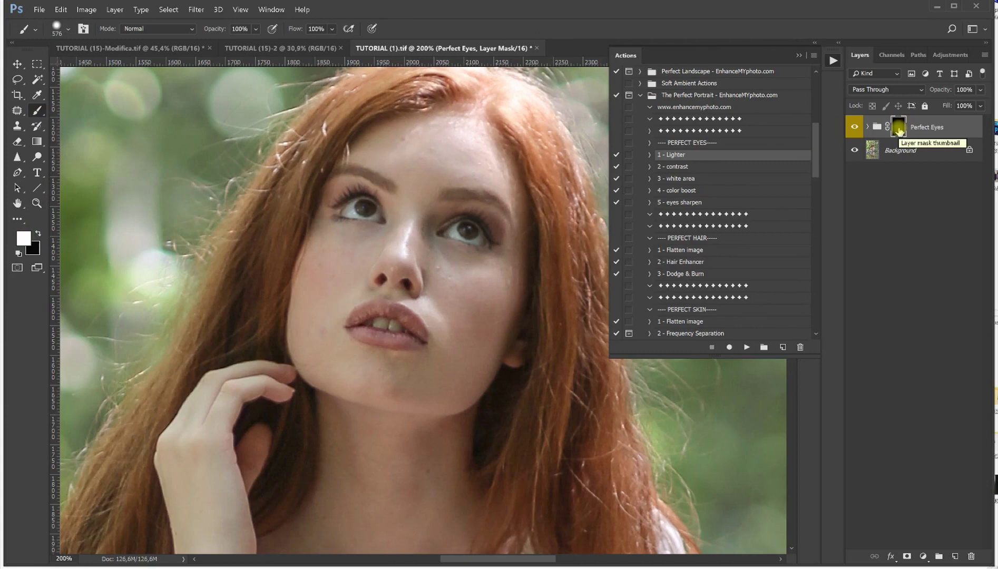
mouse_move(408, 263)
left_mouse_down()
mouse_move(158, 258)
mouse_move(406, 260)
mouse_move(330, 251)
mouse_move(337, 255)
left_mouse_up()
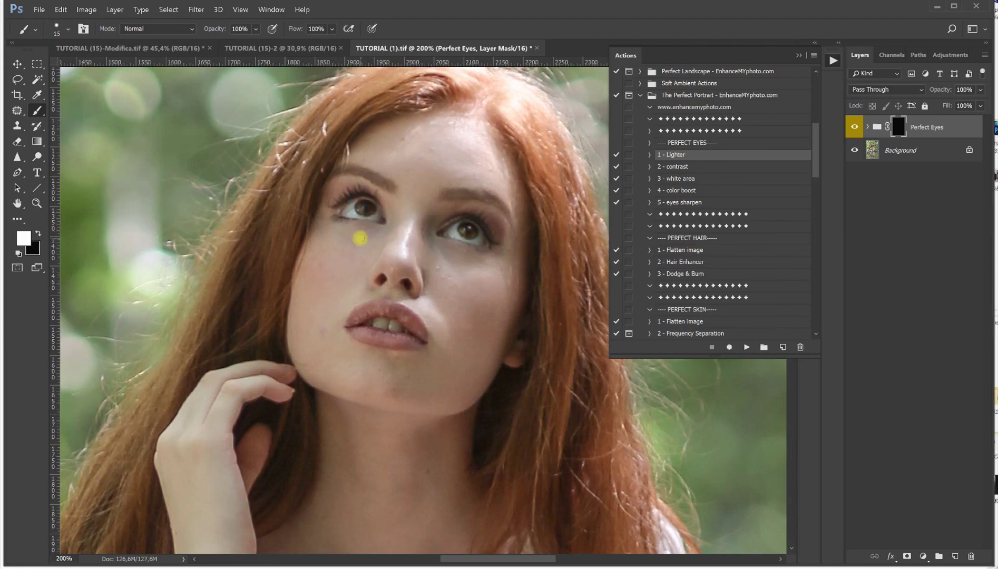
- Compare the eyes with and without the Perfect Eyes group, both in the wider view and close up
left_click(854, 127)
left_click(855, 127)
left_click(854, 127)
left_click(854, 127)
left_click(36, 203)
right_click(177, 196)
left_click(185, 202)
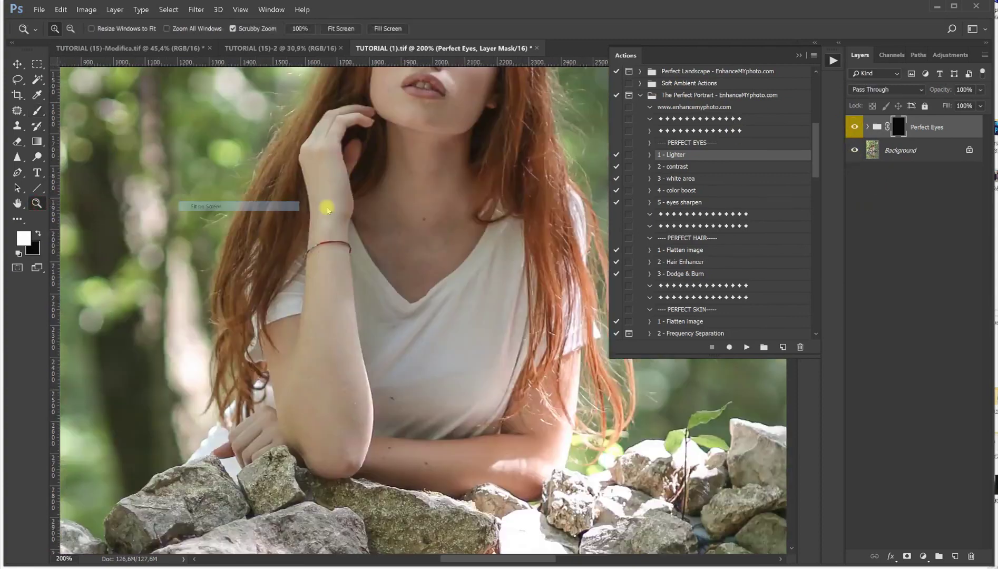
left_click_drag(437, 173, 424, 181)
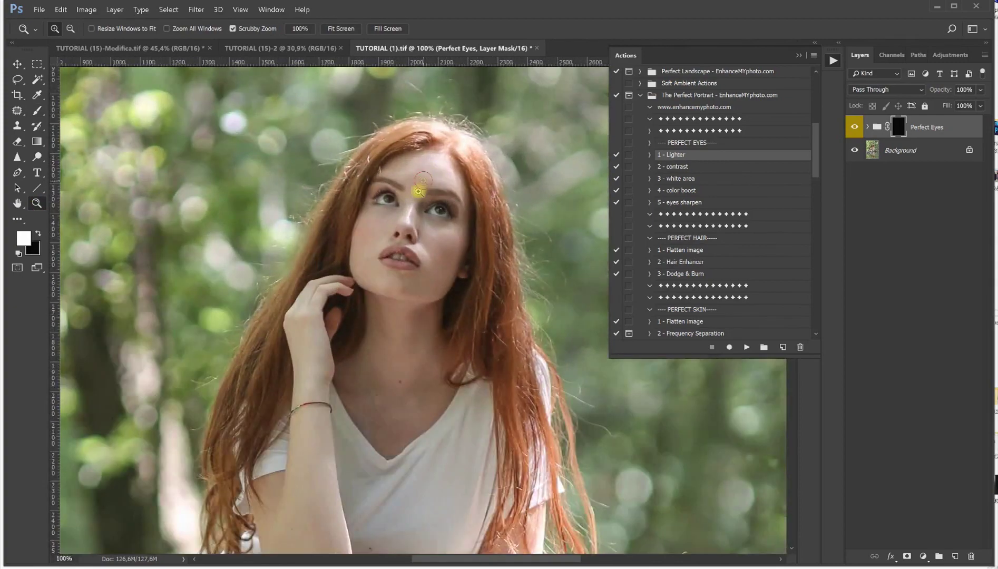
left_click(854, 127)
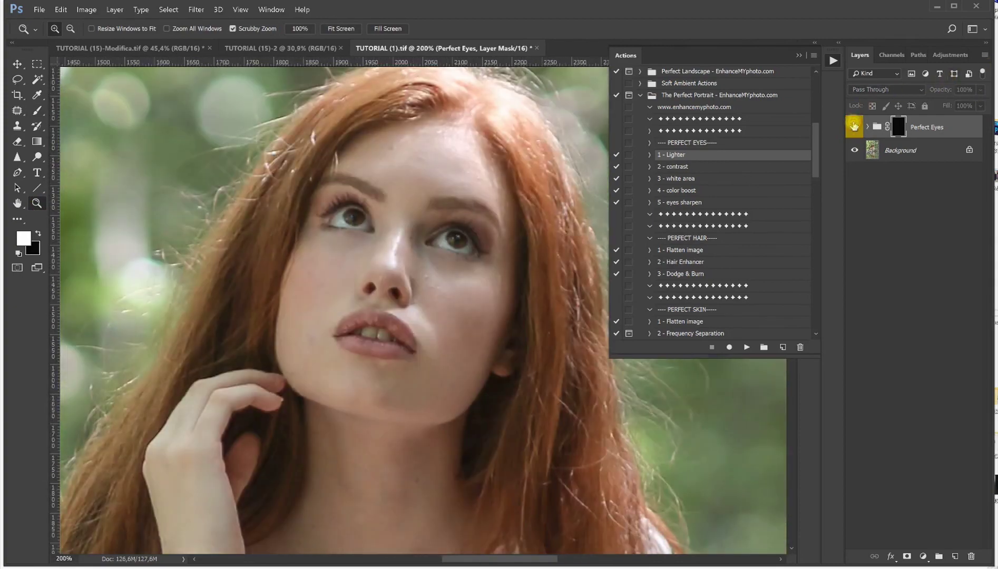
- Run the "2 - contrast" eye action and paint white over the irises on its "paint on bright" mask with an 11 px brush
left_click(685, 167)
left_click(747, 347)
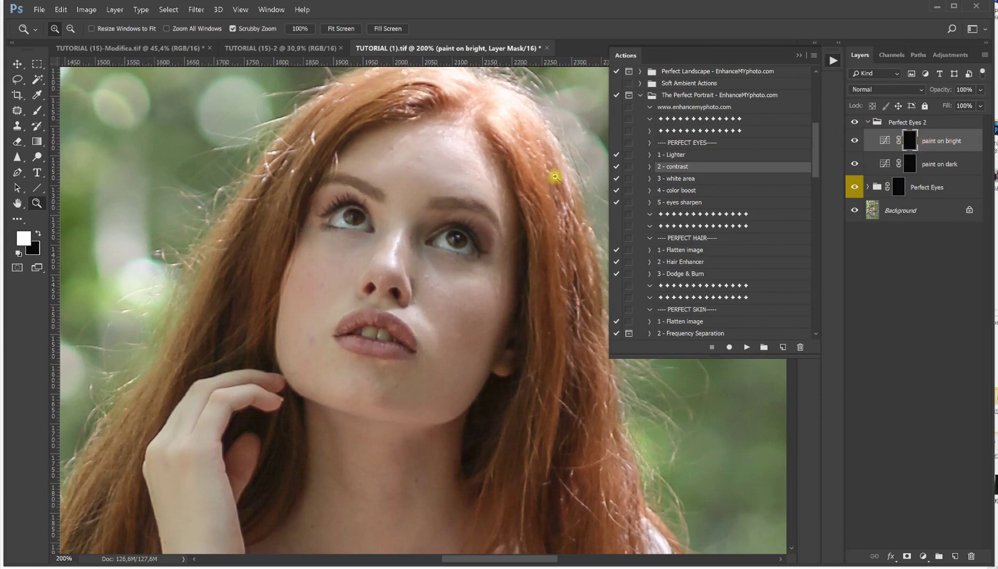
left_click(37, 110)
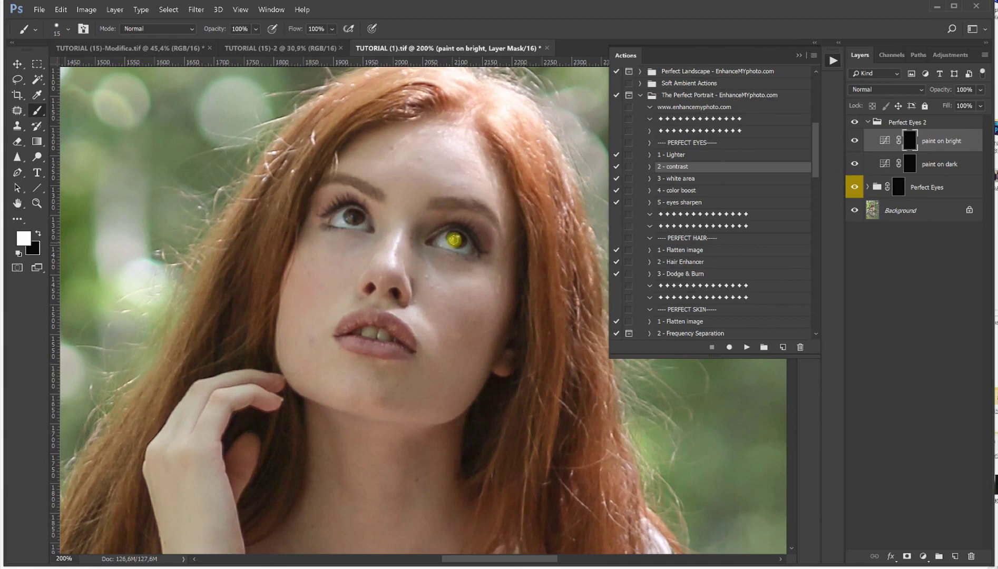
left_click_drag(368, 264, 367, 246)
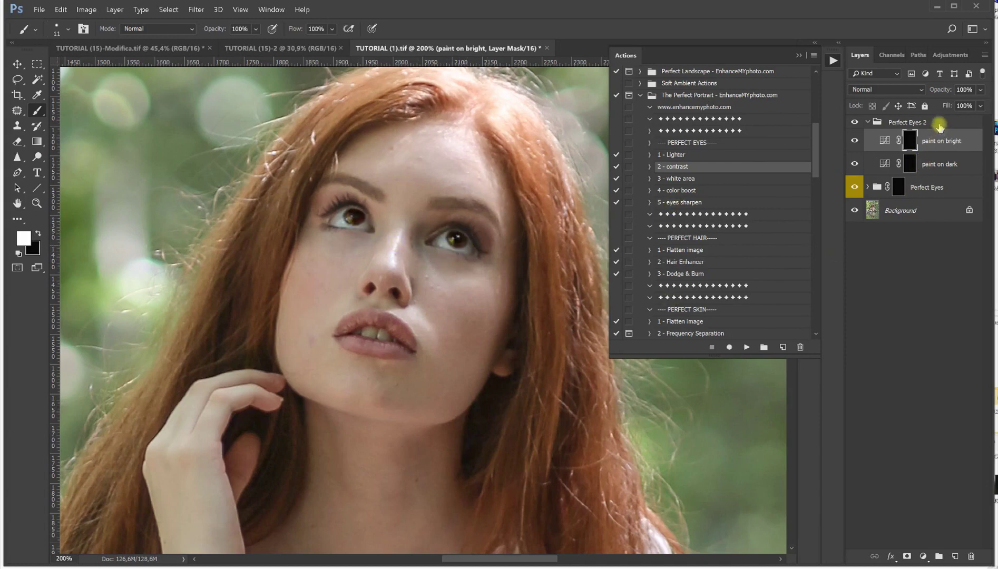
- Collapse the Perfect Eyes 2 group and lower its opacity to 21%
left_click(902, 123)
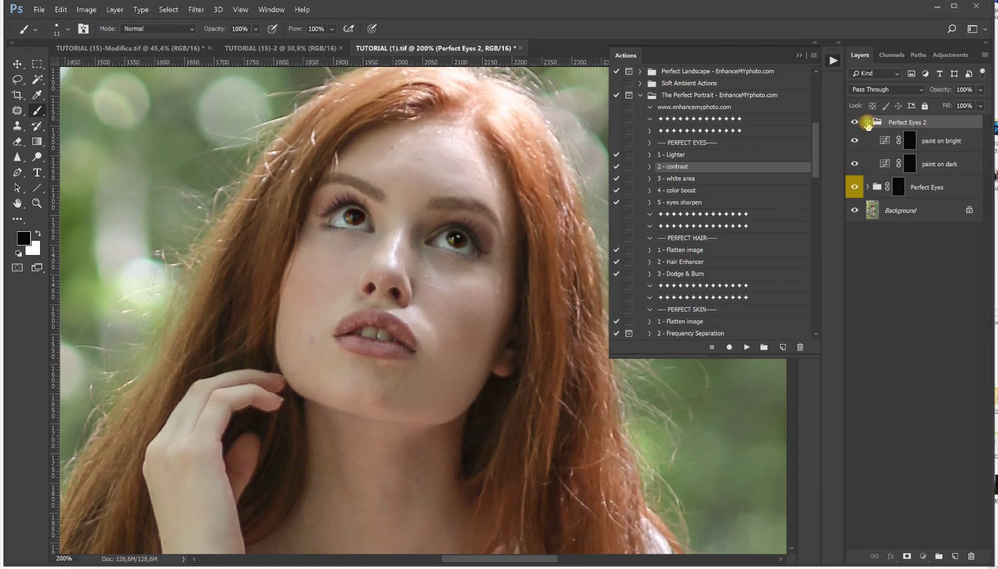
left_click(867, 123)
left_click(980, 89)
left_click_drag(980, 104, 919, 107)
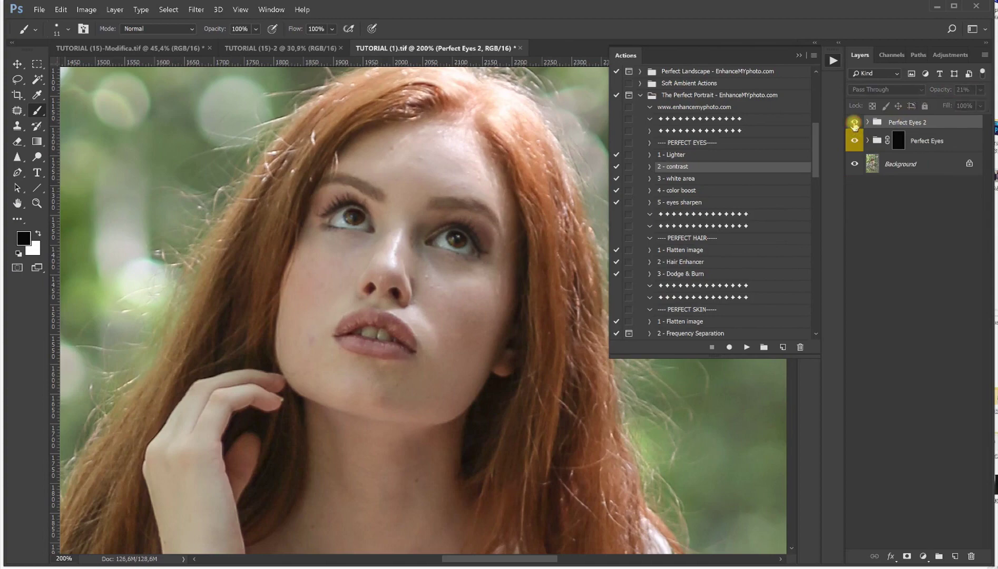
- Fit the whole photo on screen and return to a 200% view of the face to check the eyes
left_click(37, 204)
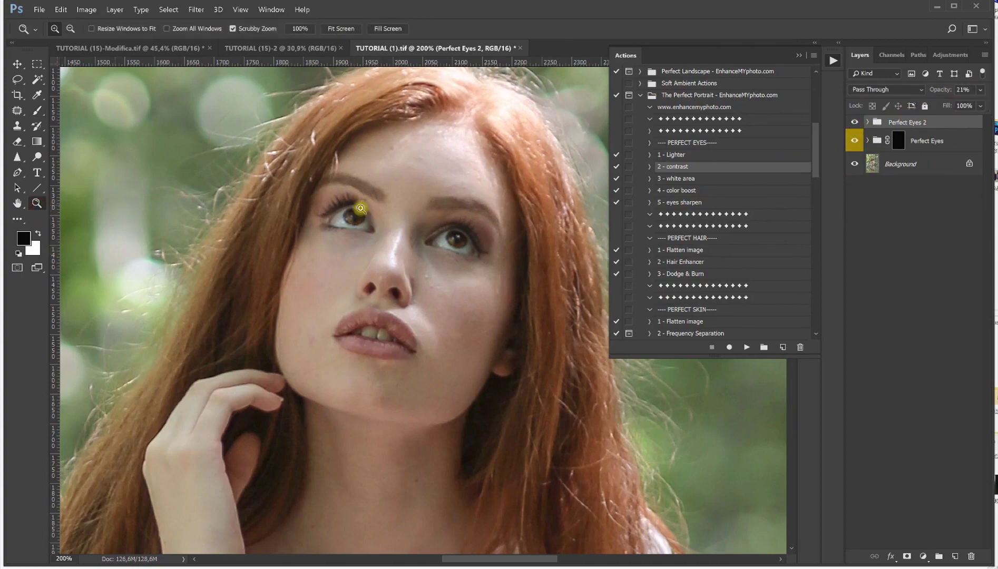
key("ctrl+0")
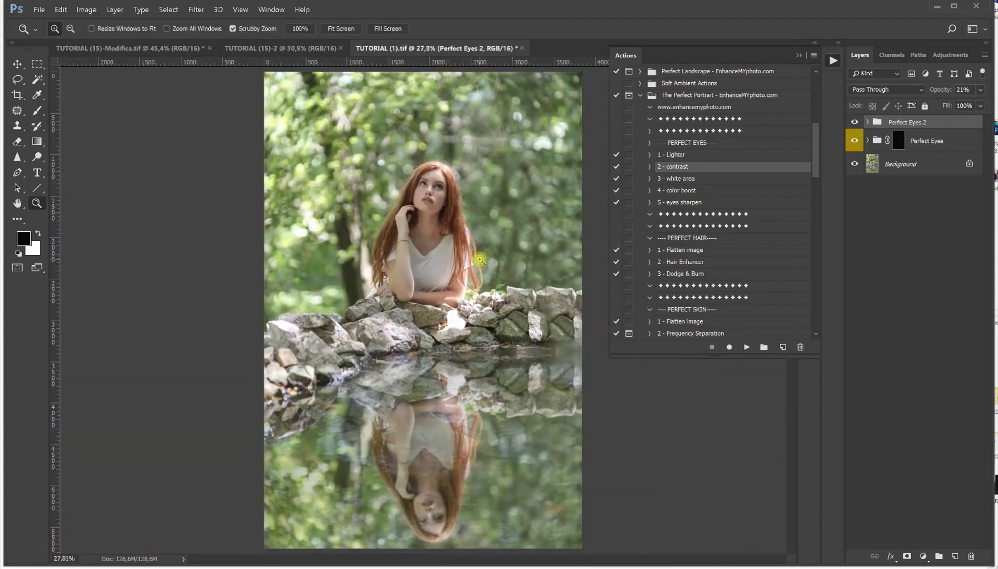
left_click_drag(425, 190, 431, 232)
left_click(416, 224)
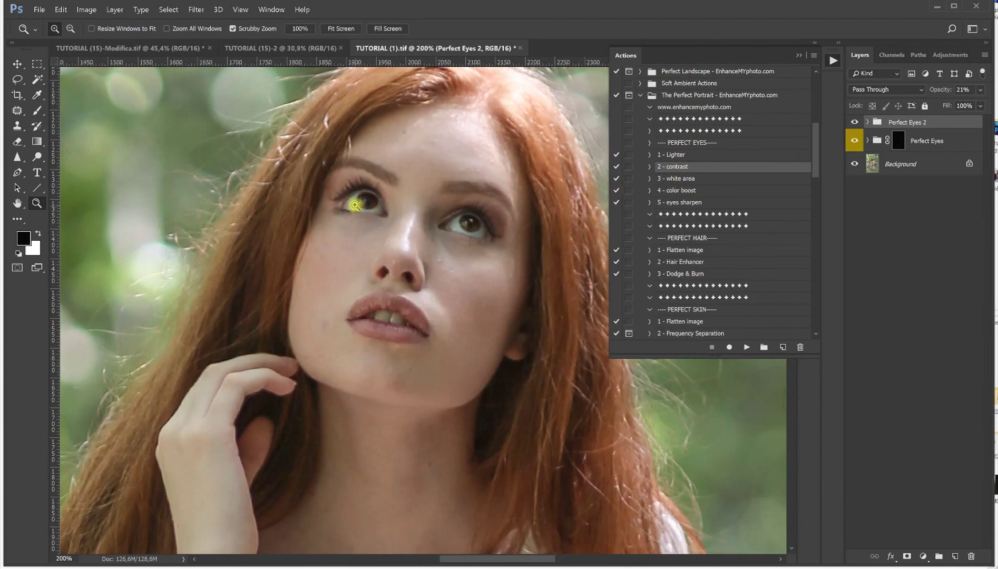
- Run the "5 - eyes sharpen" action and paint white over both eyes on the Eyes Sharpen mask with a 32 px brush
left_click(680, 179)
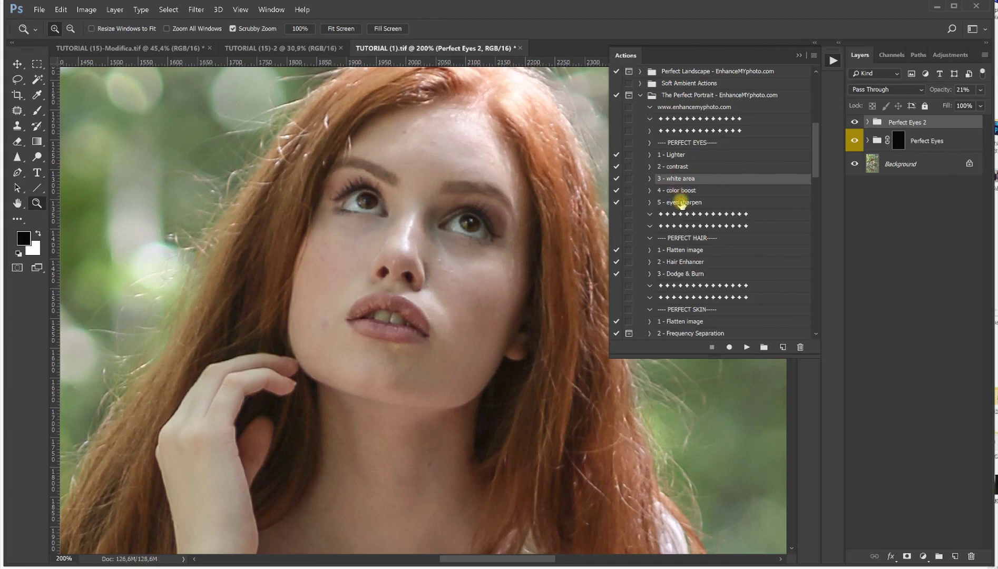
left_click(681, 203)
left_click(747, 347)
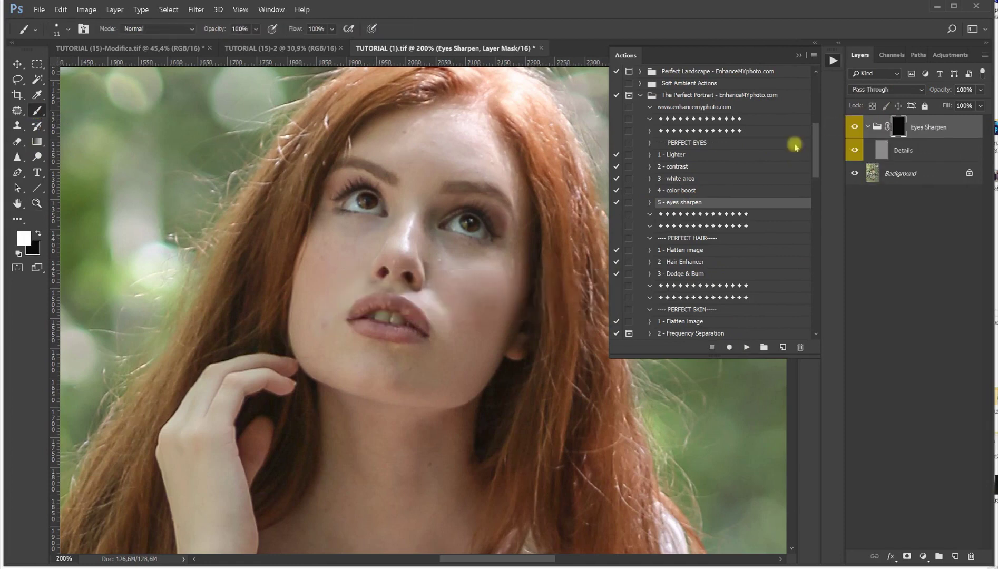
left_click_drag(203, 193, 216, 196)
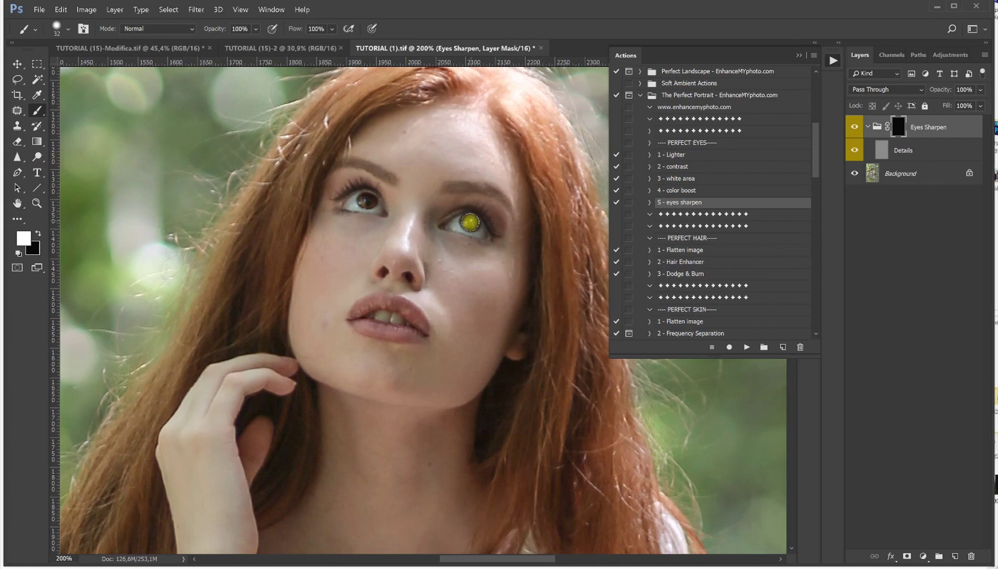
- Lower the Eyes Sharpen group's opacity to 59% and check its effect on the eyes
left_click(980, 90)
left_click(855, 127)
scroll(521, 229, "up", 1)
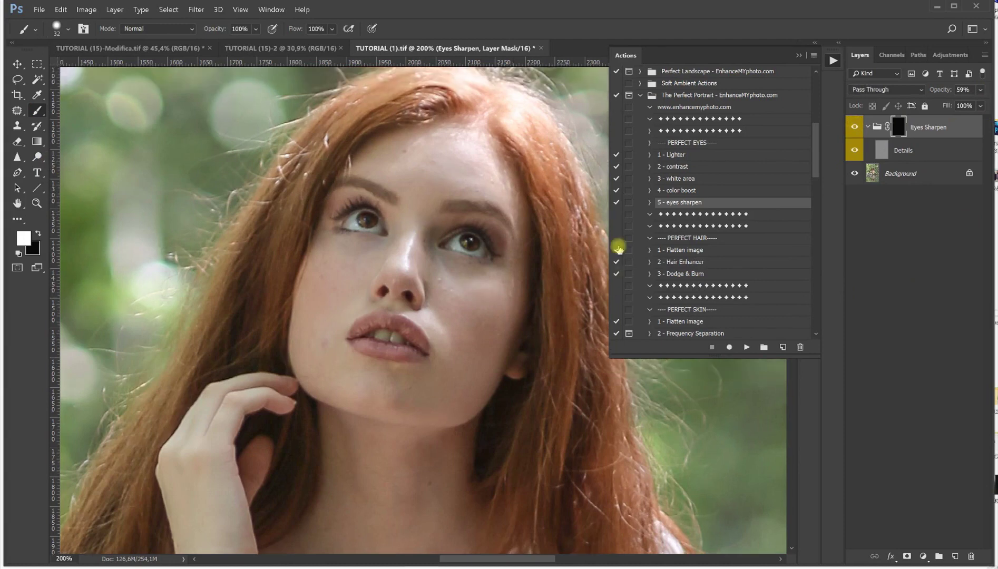
- Flatten the image with the Perfect Hair set's "1 - Flatten image" action and run "2 - Hair Enhancer"
scroll(626, 237, "up", 1)
left_click(683, 262)
left_click(746, 347)
left_click(681, 274)
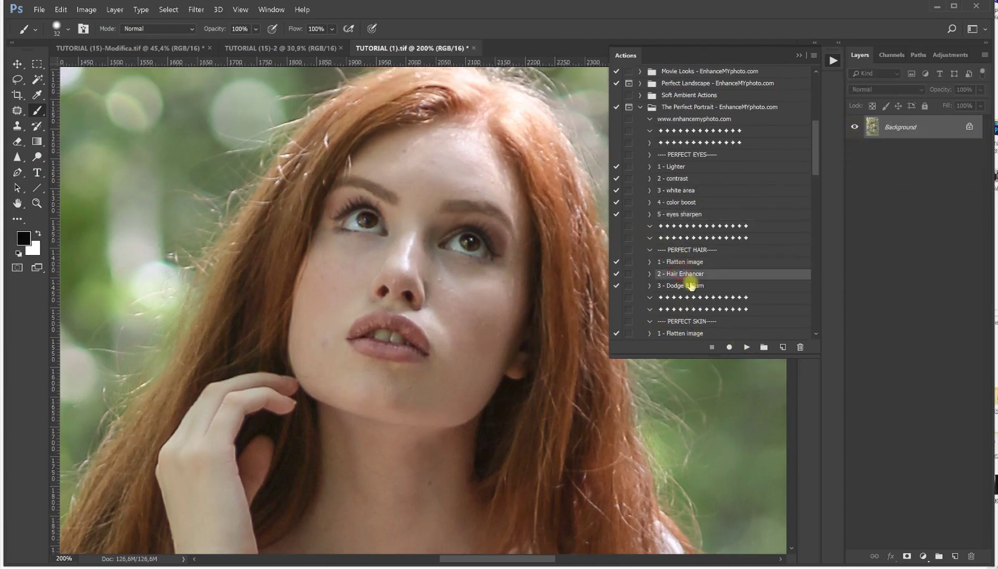
left_click(743, 347)
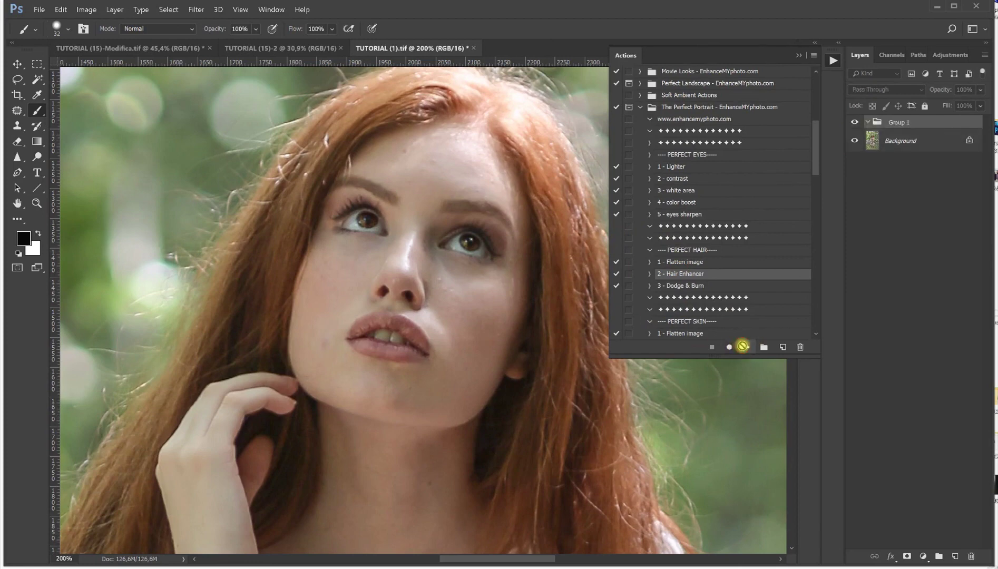
- Paint white over the woman's hair on the Perfect Hair group's mask with a 127 px brush at 100% opacity
left_click(37, 203)
right_click(372, 235)
left_click(380, 241)
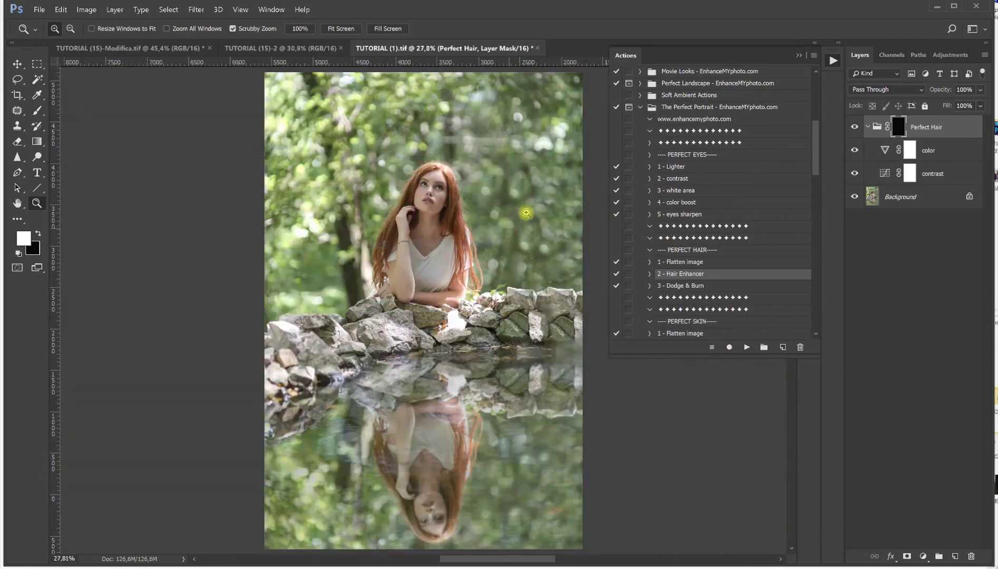
left_click(442, 179)
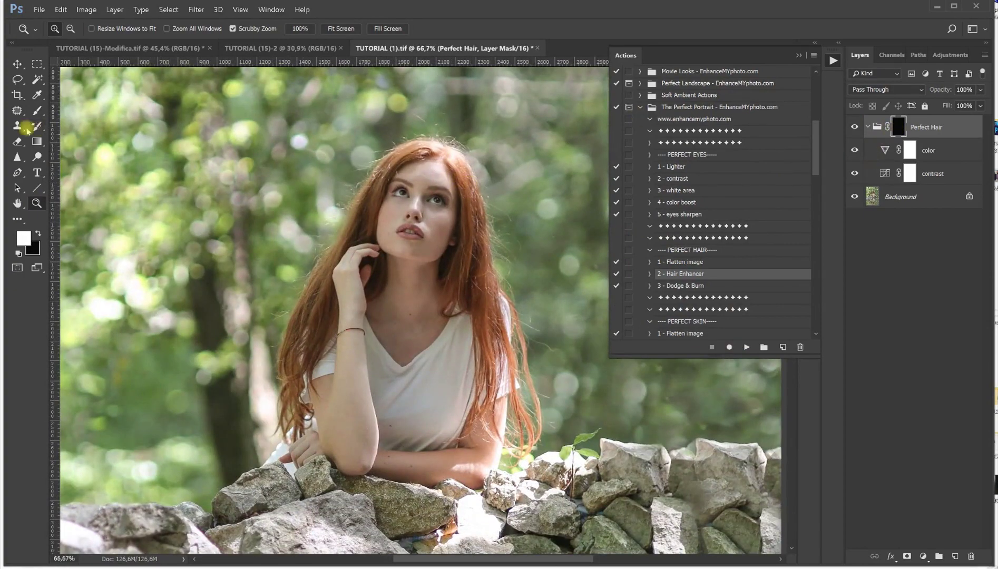
left_click(36, 111)
mouse_move(461, 270)
left_mouse_down()
mouse_move(490, 357)
mouse_move(480, 411)
mouse_move(486, 338)
mouse_move(462, 192)
mouse_move(467, 244)
mouse_move(467, 210)
mouse_move(437, 159)
mouse_move(399, 163)
mouse_move(374, 191)
mouse_move(294, 336)
mouse_move(289, 369)
mouse_move(326, 314)
mouse_move(295, 376)
mouse_move(292, 417)
mouse_move(308, 328)
mouse_move(343, 249)
mouse_move(368, 225)
mouse_move(373, 289)
mouse_move(384, 195)
mouse_move(401, 165)
mouse_move(440, 149)
mouse_move(468, 186)
mouse_move(471, 233)
mouse_move(452, 292)
mouse_move(472, 312)
mouse_move(483, 303)
mouse_move(514, 372)
mouse_move(515, 405)
mouse_move(496, 413)
mouse_move(474, 392)
mouse_move(486, 330)
mouse_move(475, 288)
mouse_move(455, 307)
mouse_move(481, 377)
mouse_move(450, 442)
left_mouse_up()
mouse_move(478, 361)
left_mouse_down()
mouse_move(465, 255)
mouse_move(470, 198)
mouse_move(572, 106)
left_mouse_up()
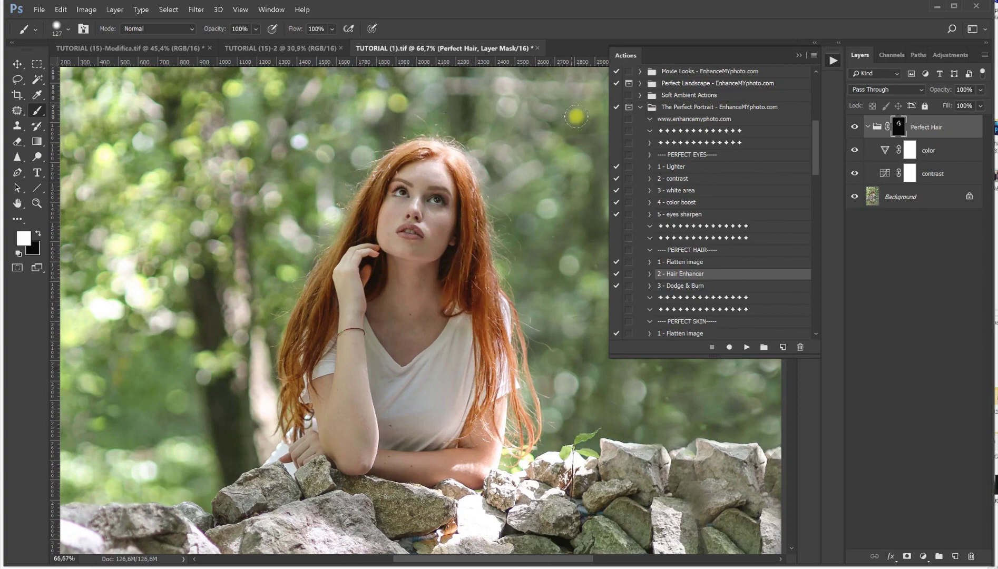
- Compare the photo with and without the Perfect Hair group at 66.7% zoom
left_click(853, 127)
left_click(853, 127)
left_click(854, 127)
left_click(854, 127)
left_click(853, 127)
left_click(853, 128)
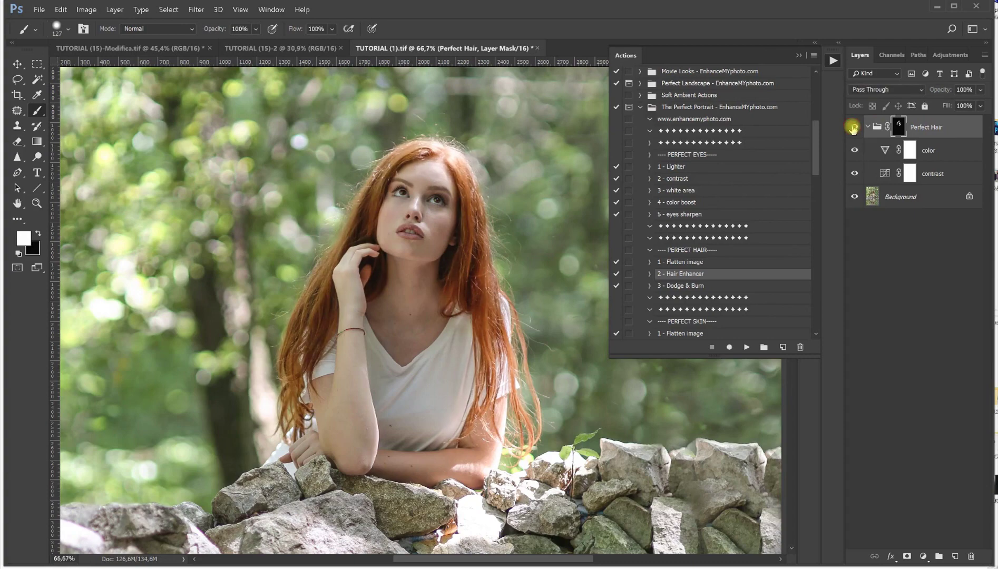
- Paint black on the Perfect Hair mask with a 38 px brush to remove the effect from the skin and shirt bordering the hair
left_click(37, 203)
left_click(365, 299)
scroll(361, 307, "down", 2)
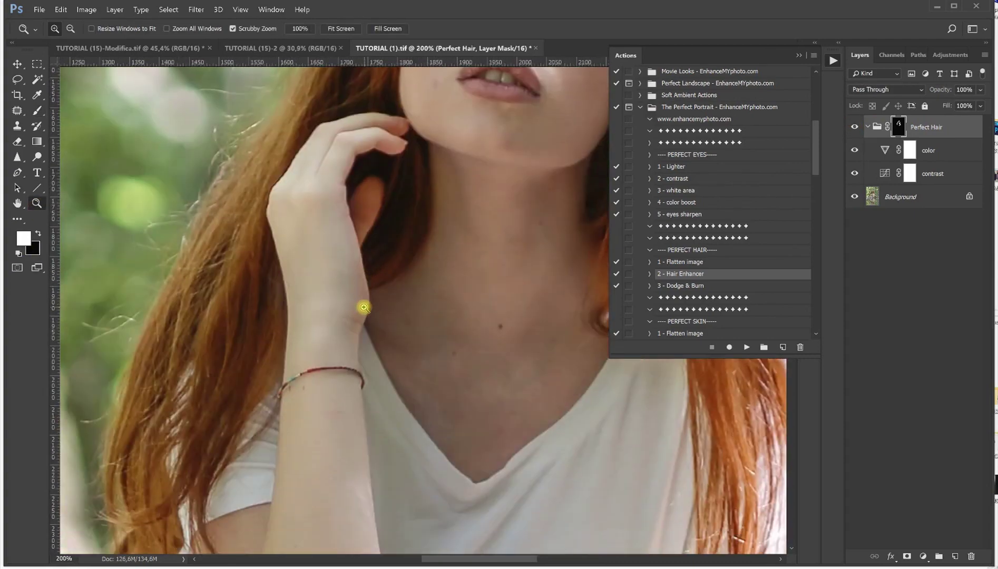
right_click(340, 166)
left_click(358, 219)
scroll(335, 269, "down", 3)
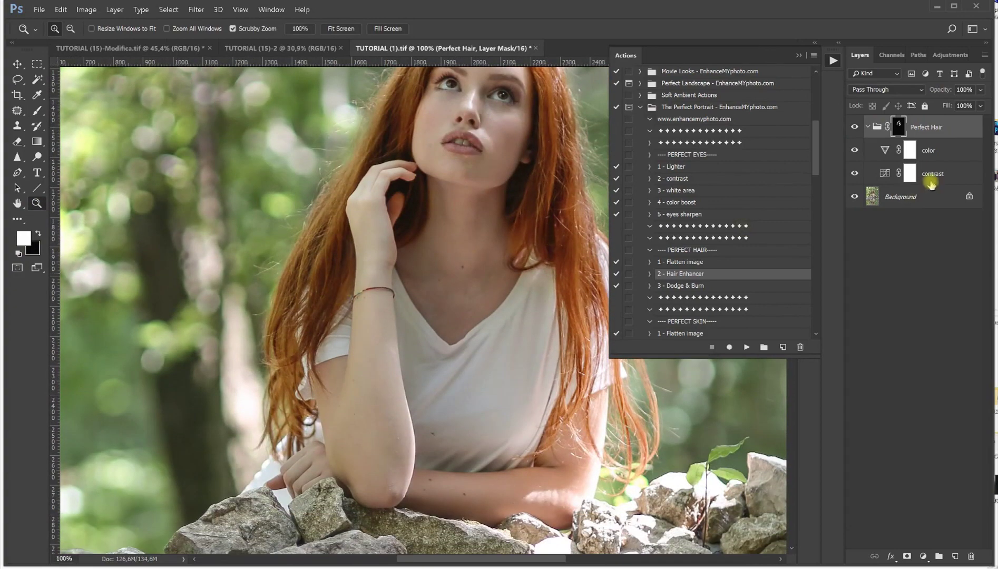
left_click(37, 110)
left_click(37, 233)
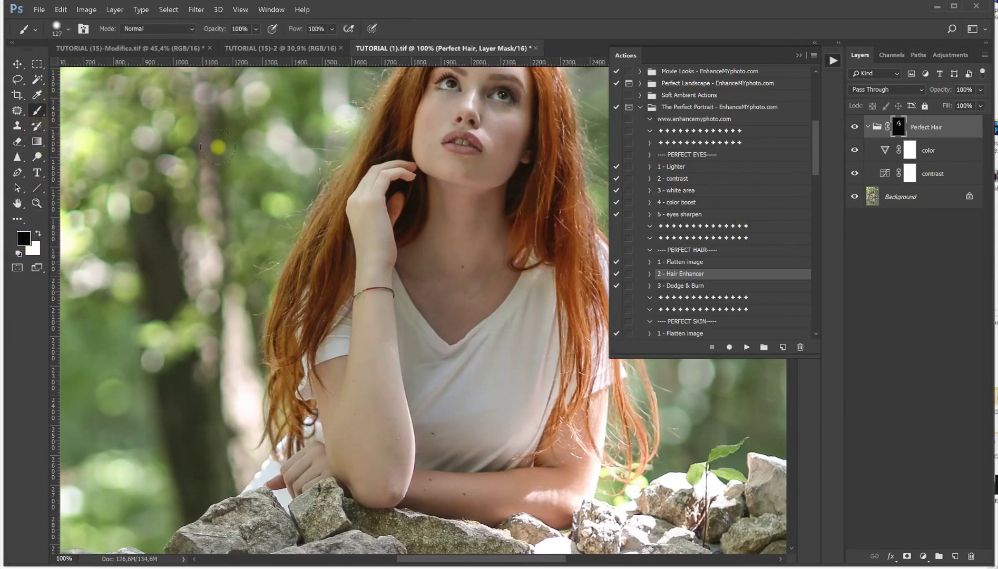
left_click_drag(430, 263, 401, 270)
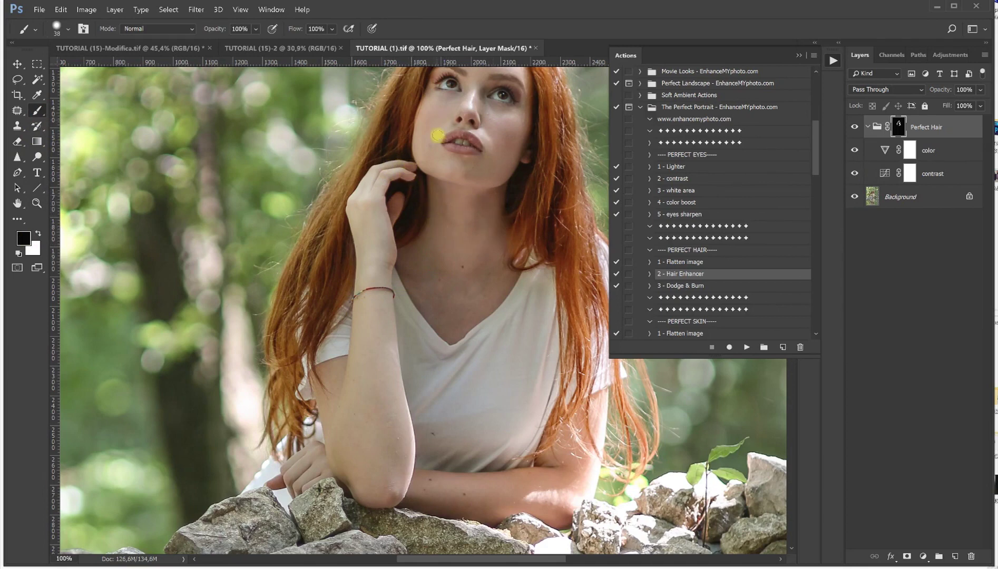
left_click_drag(452, 97, 419, 183)
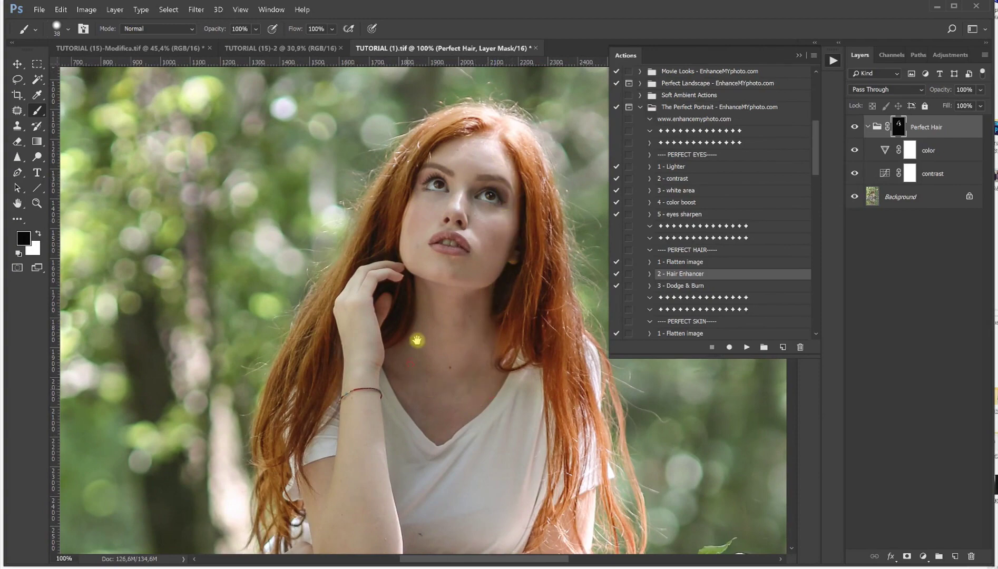
scroll(414, 337, "down", 4)
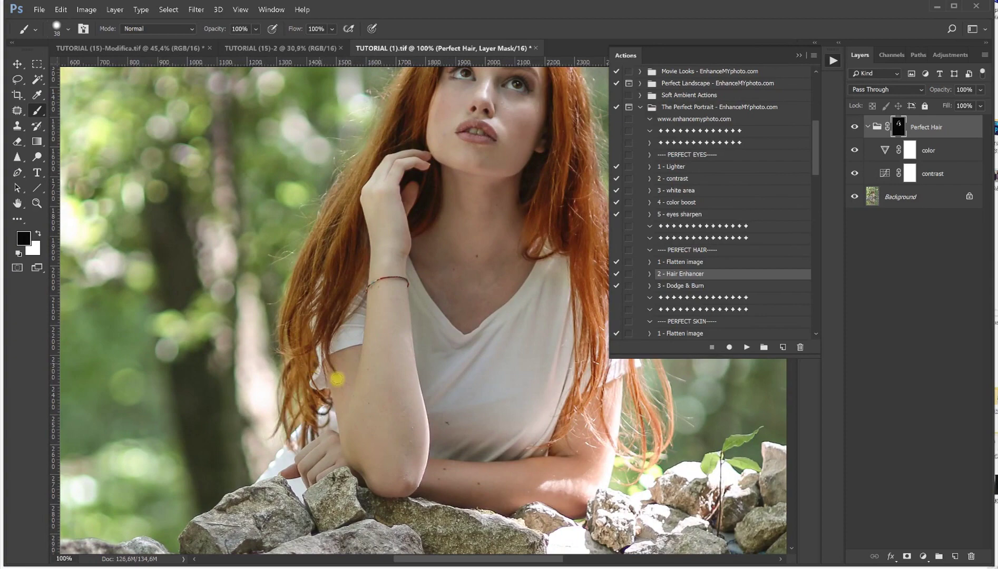
left_click_drag(425, 418, 383, 374)
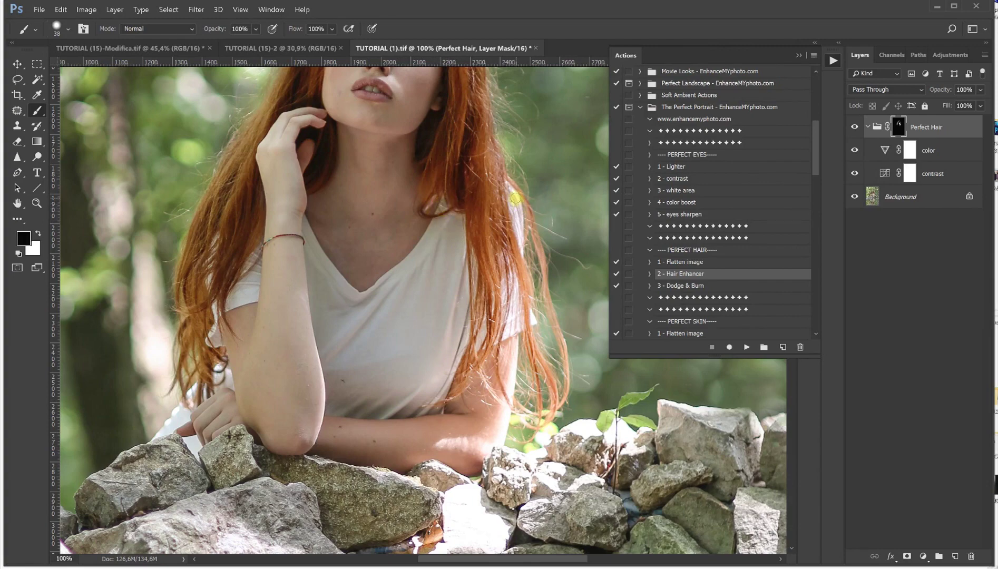
- Compare the cleaned-up hair with and without the Perfect Hair group at 100% zoom
scroll(506, 239, "up", 5)
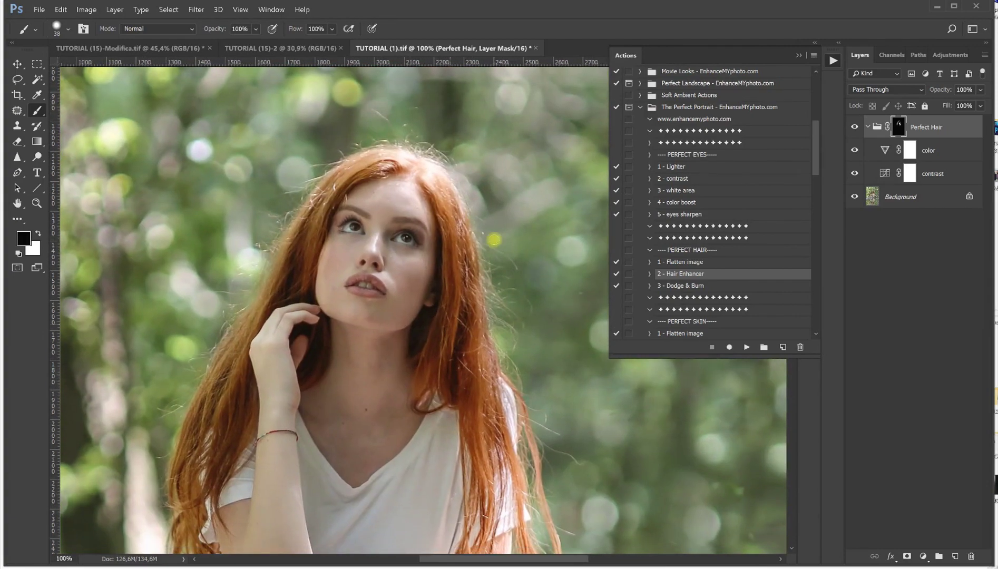
scroll(352, 240, "down", 1)
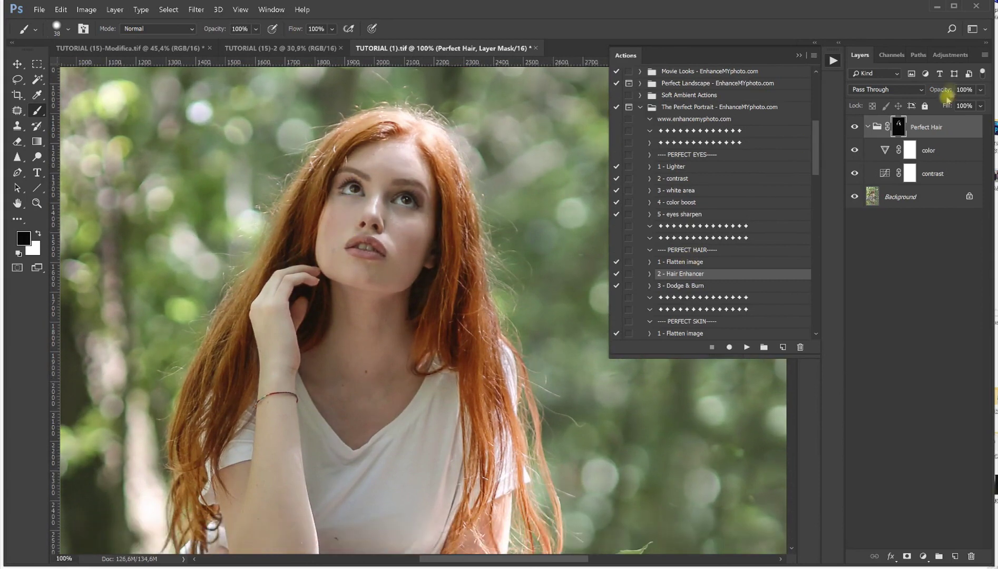
left_click(856, 127)
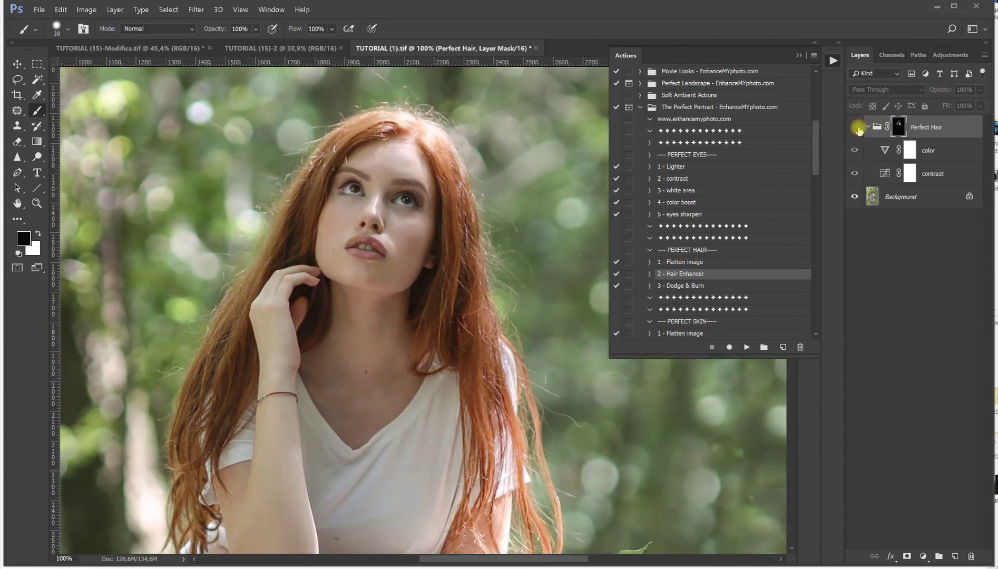
left_click(857, 127)
left_click(856, 127)
left_click(856, 127)
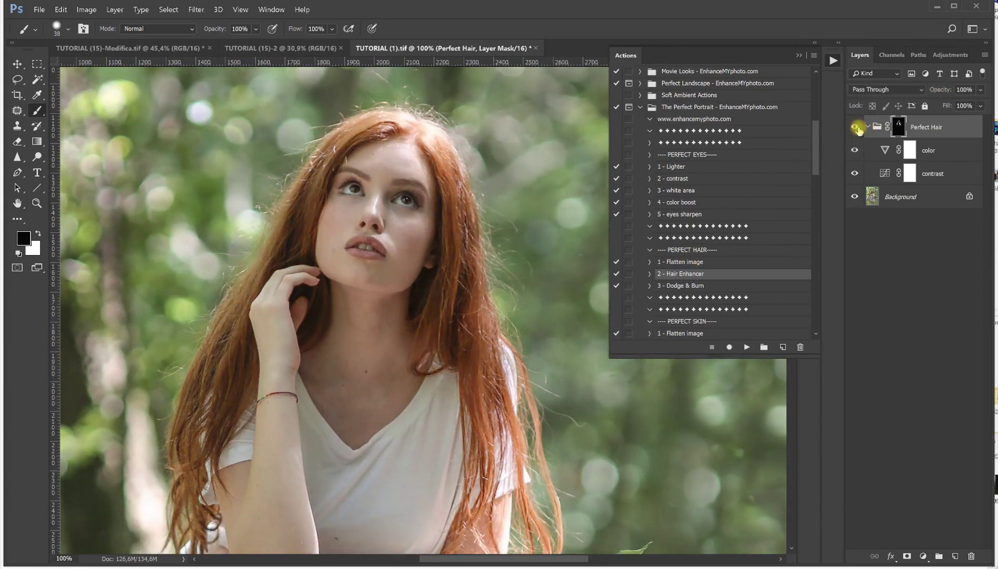
scroll(396, 253, "down", 2)
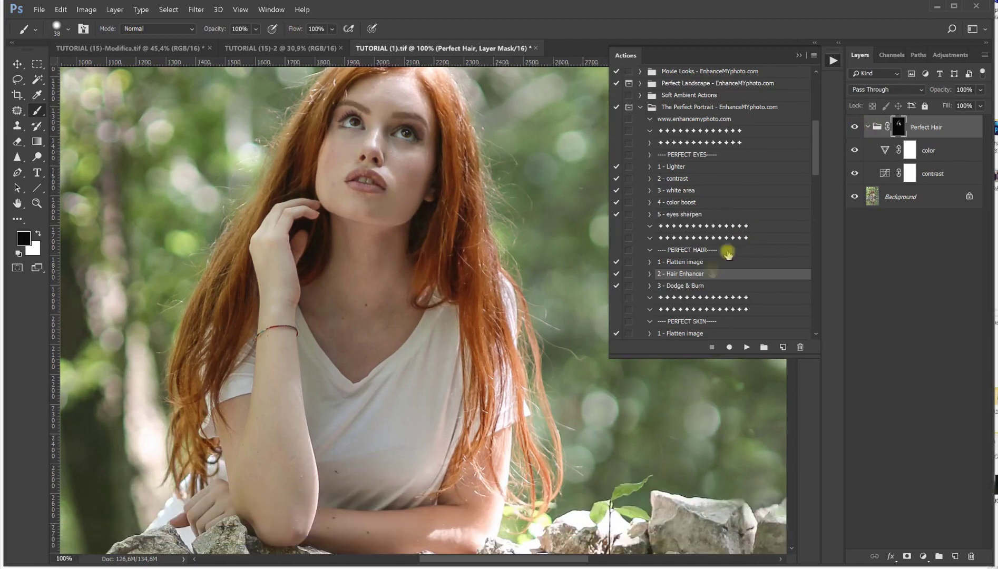
- Run the Perfect Hair set's "3 - Dodge & Burn" action
left_click(686, 286)
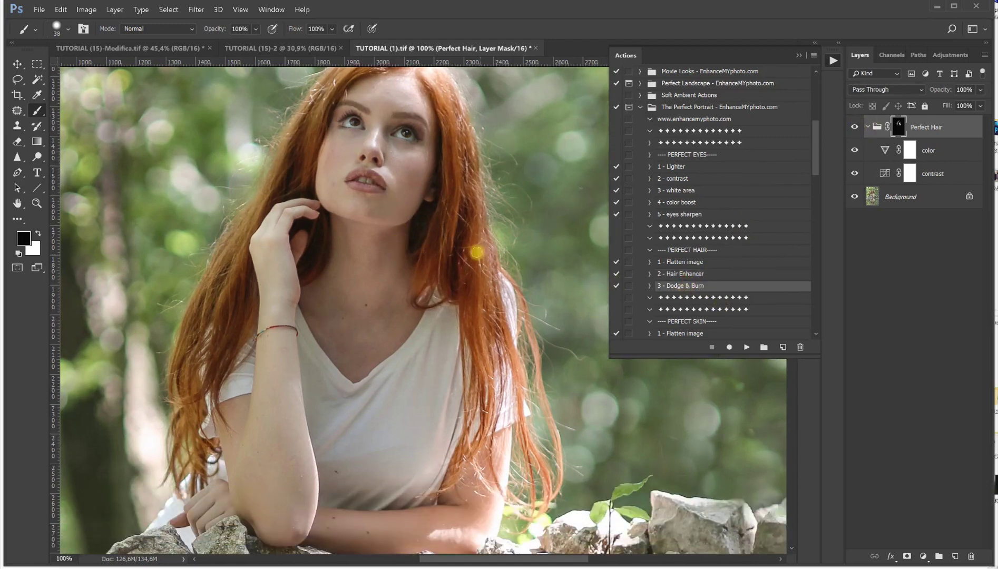
scroll(469, 269, "up", 2)
scroll(472, 270, "down", 1)
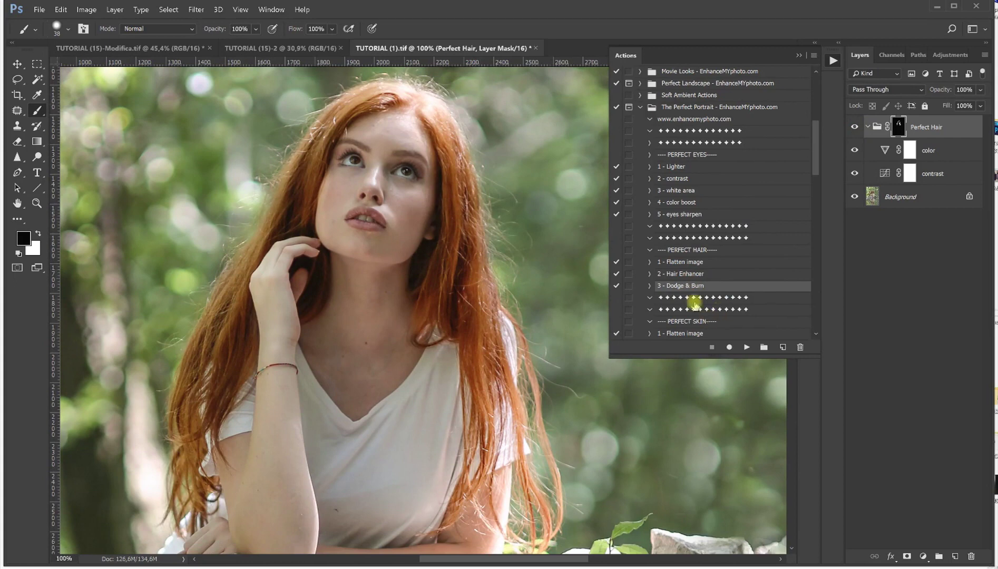
left_click(746, 348)
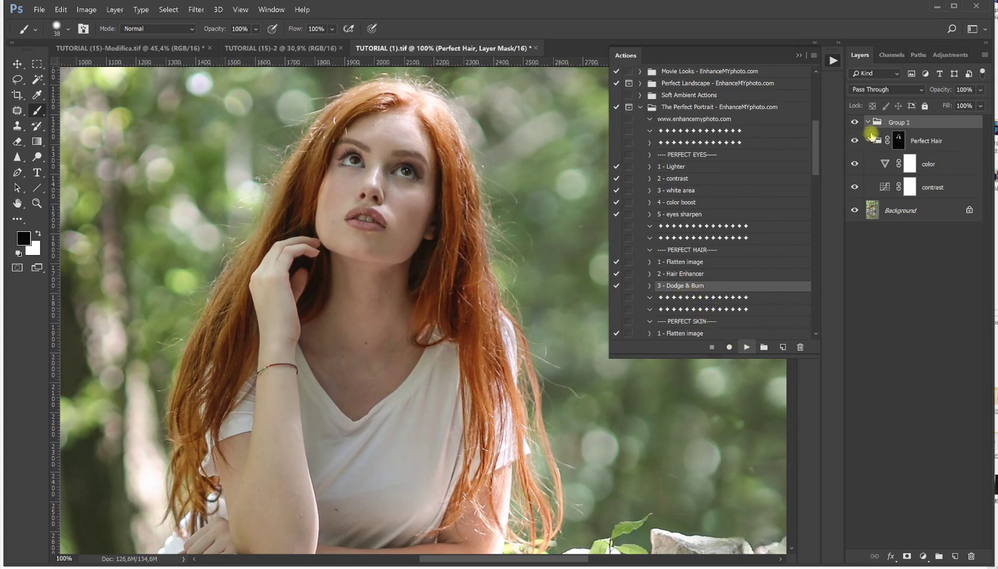
- Paint white over the hair's highlights on the DODGE mask at 20% brush opacity, using brush sizes of 38 and 49 px
left_click(911, 140)
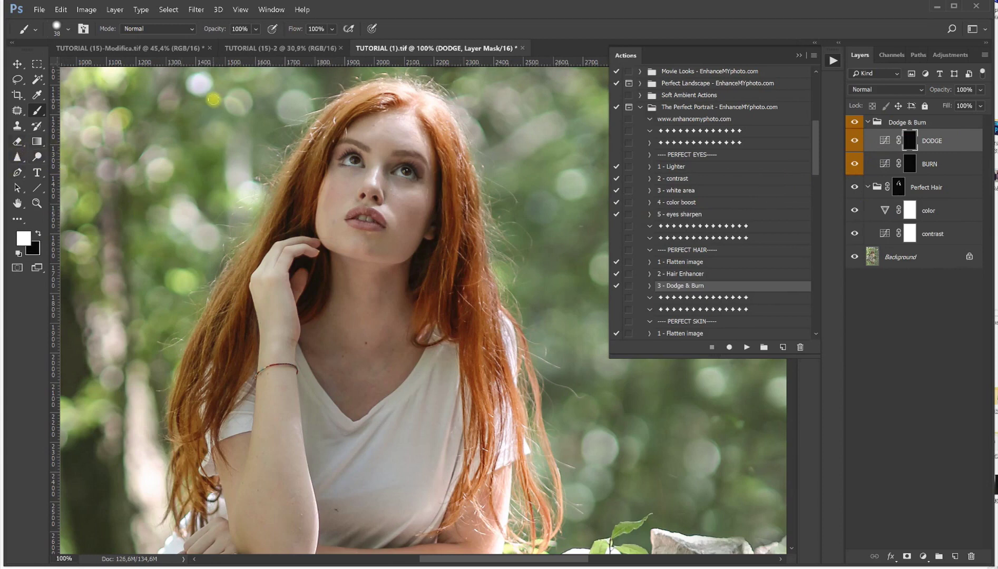
left_click_drag(445, 252, 445, 209)
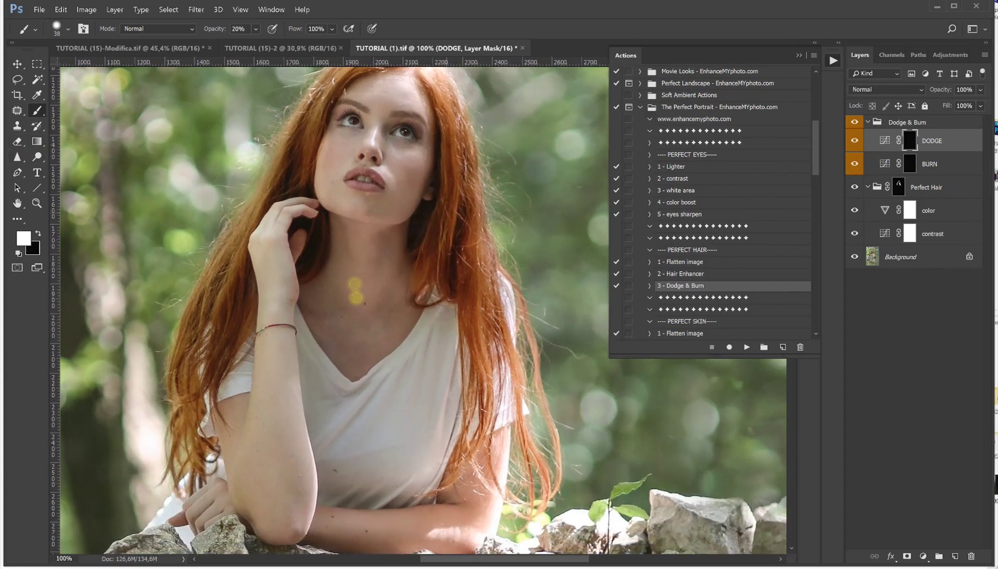
left_click_drag(444, 242, 449, 98)
mouse_move(473, 318)
left_mouse_down()
mouse_move(485, 387)
mouse_move(474, 416)
left_mouse_up()
left_click_drag(344, 285, 408, 300)
mouse_move(318, 354)
left_mouse_down()
mouse_move(287, 357)
mouse_move(281, 329)
left_mouse_up()
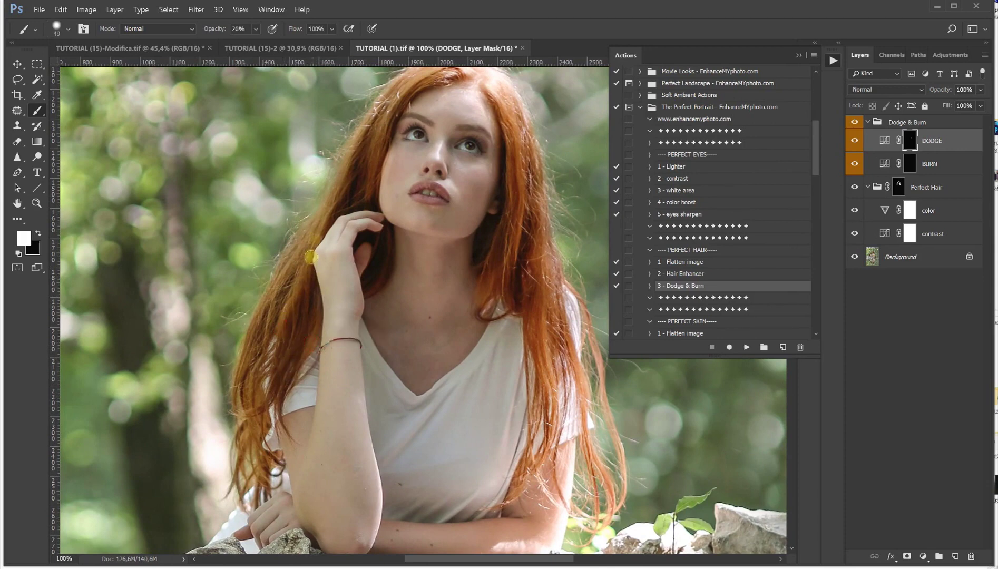
left_click_drag(474, 216, 508, 132)
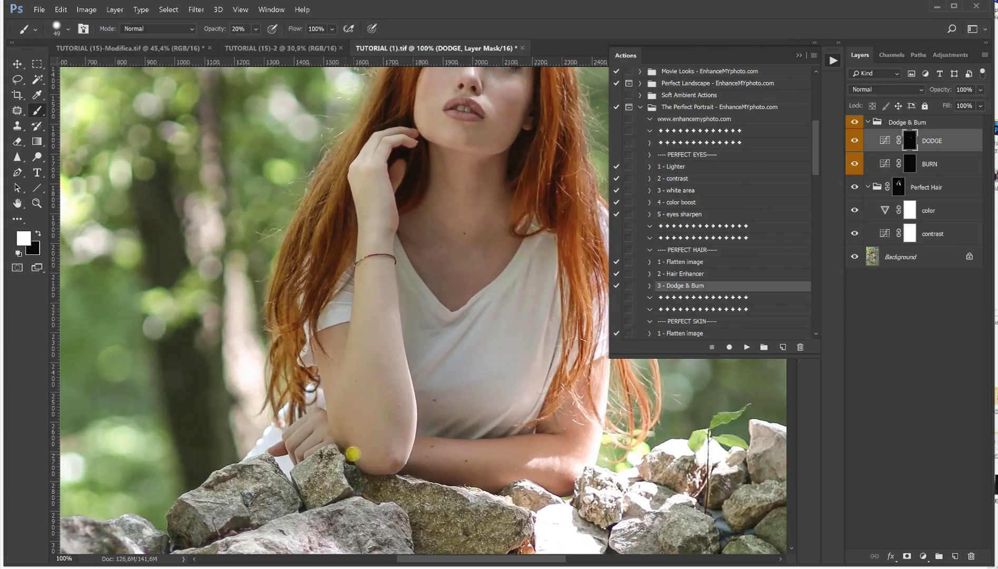
- Paint white over the hair's shadow areas on the BURN mask at 20% brush opacity, using brush sizes of 49 and 75 px
left_click(910, 164)
mouse_move(456, 231)
left_mouse_down()
mouse_move(390, 363)
mouse_move(382, 292)
left_mouse_up()
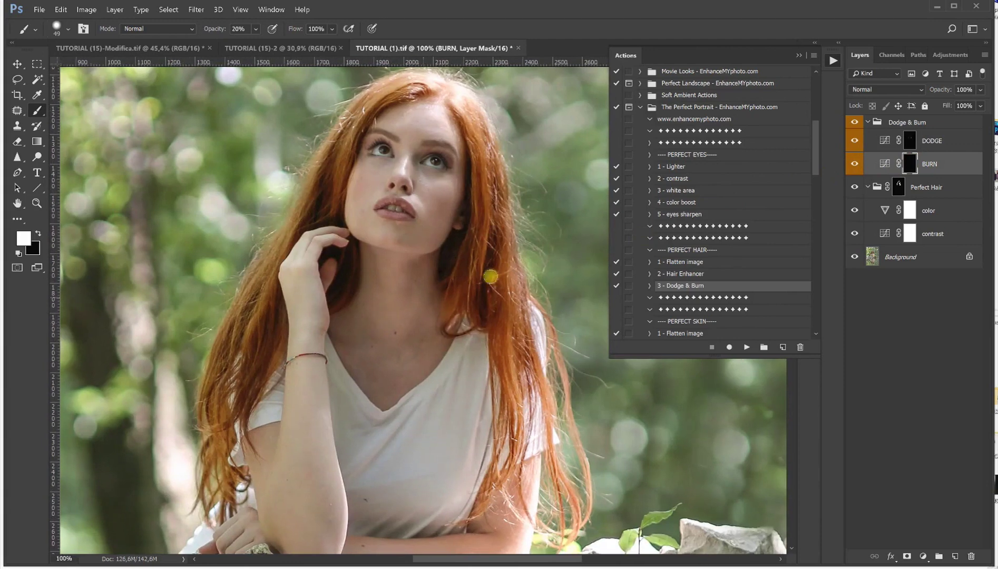
left_click_drag(490, 291, 483, 300)
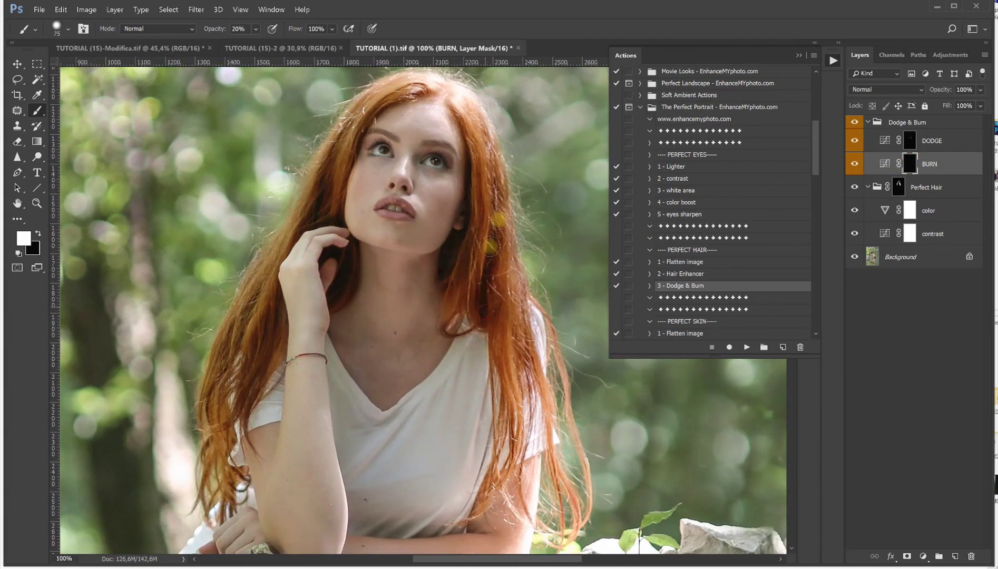
left_click_drag(504, 376, 499, 341)
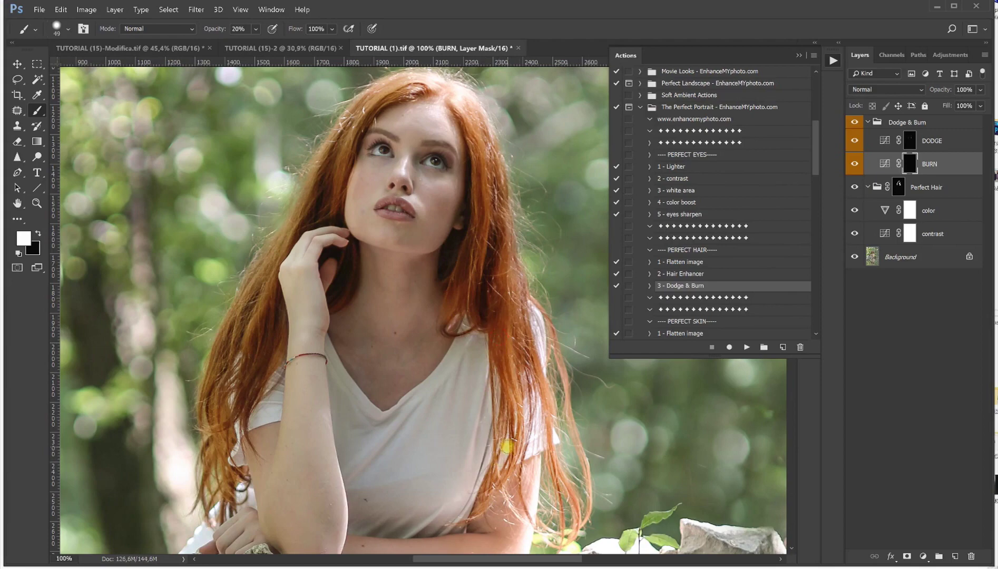
left_click_drag(479, 172, 469, 208)
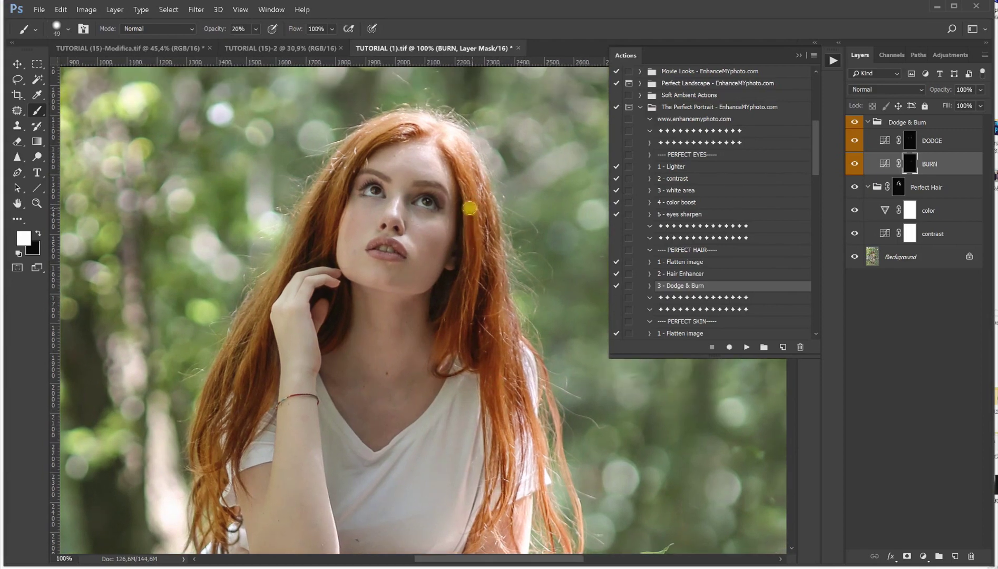
mouse_move(354, 271)
left_mouse_down()
mouse_move(321, 229)
mouse_move(315, 247)
mouse_move(335, 196)
mouse_move(316, 220)
mouse_move(358, 174)
left_mouse_up()
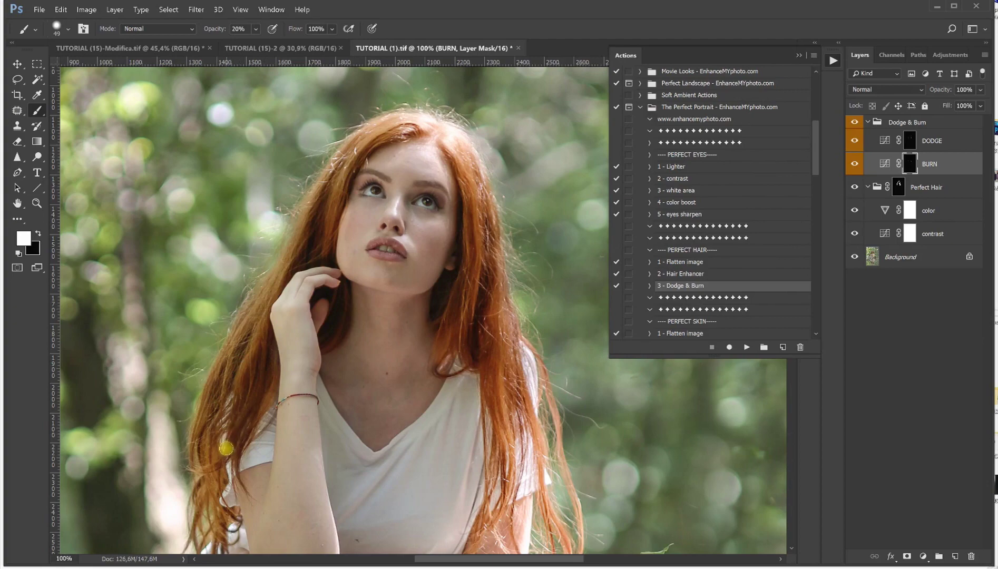
left_click_drag(238, 418, 256, 330)
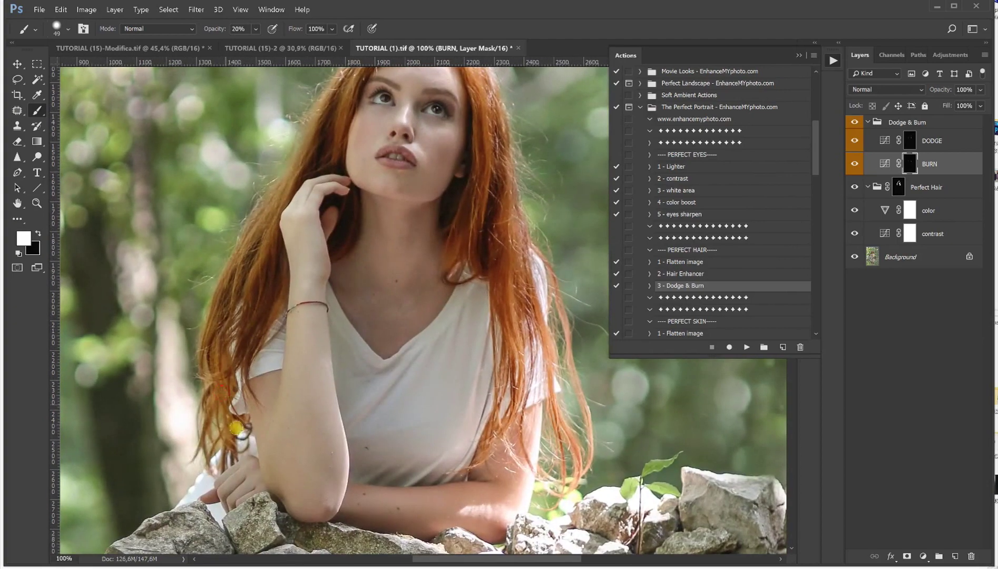
mouse_move(363, 205)
left_mouse_down()
mouse_move(333, 308)
mouse_move(327, 301)
left_mouse_up()
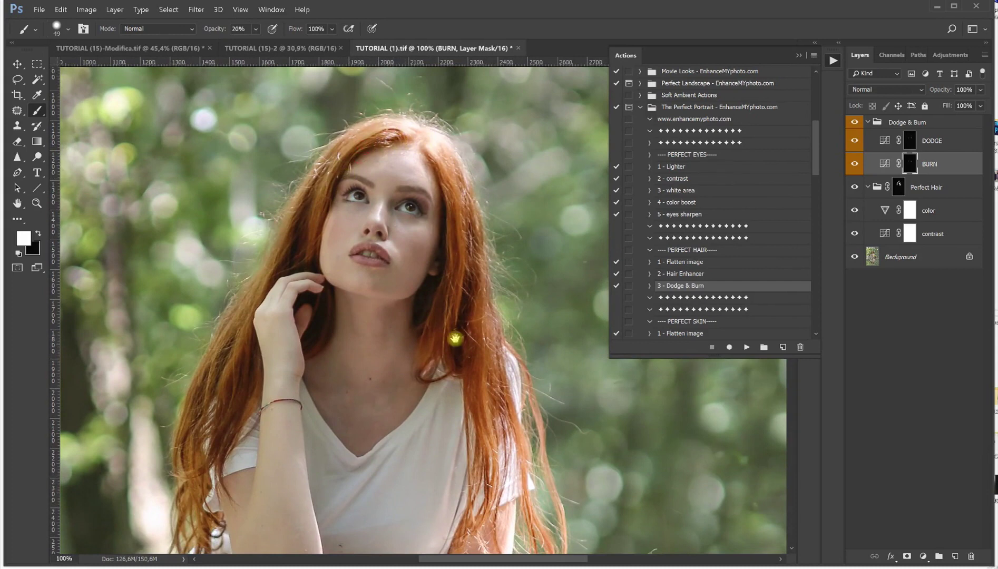
- Compare the hair with and without the Dodge & Burn group
left_click_drag(456, 338, 463, 290)
left_click(855, 124)
left_click(855, 123)
left_click(855, 122)
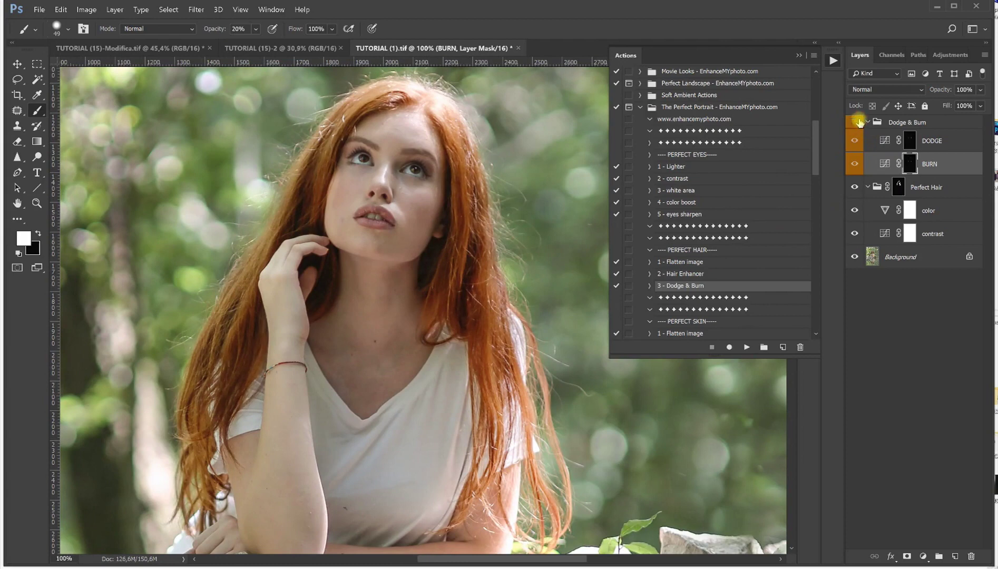
left_click(855, 123)
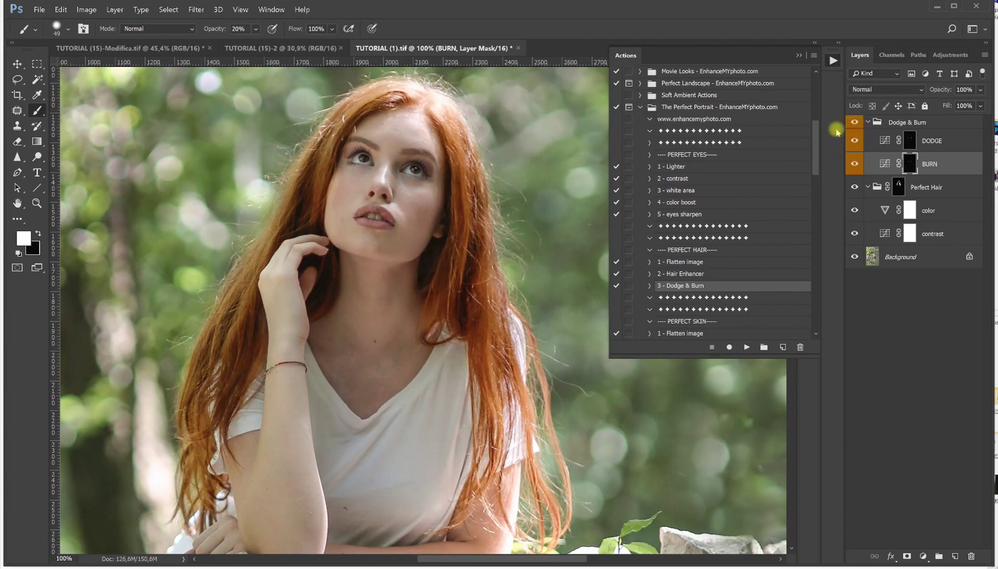
- Zoom in on the face to 300% and run the Perfect Skin set's "1 - Flatten image" action
left_click(36, 203)
left_click(389, 158)
left_click(403, 182)
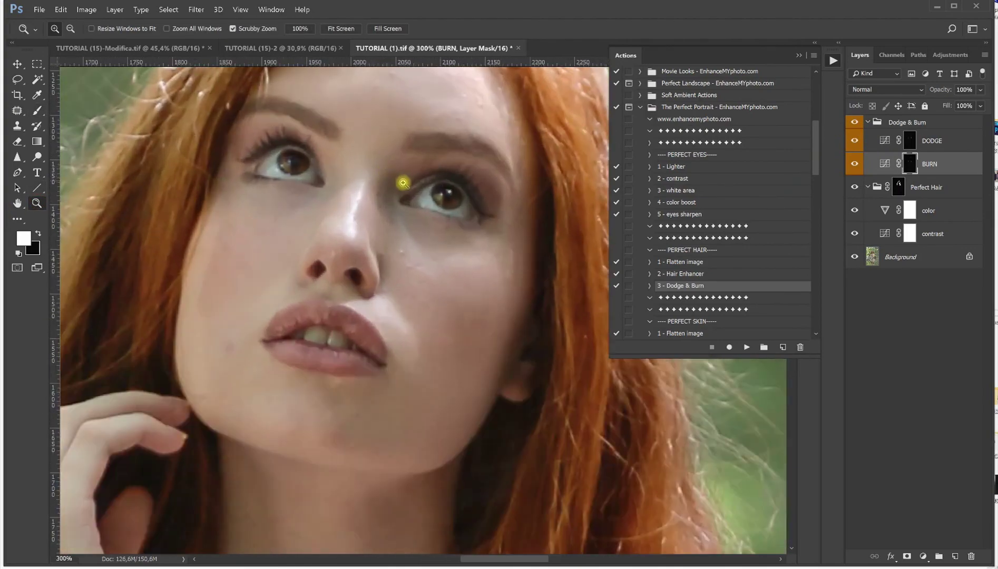
scroll(690, 285, "down", 1)
left_click(694, 310)
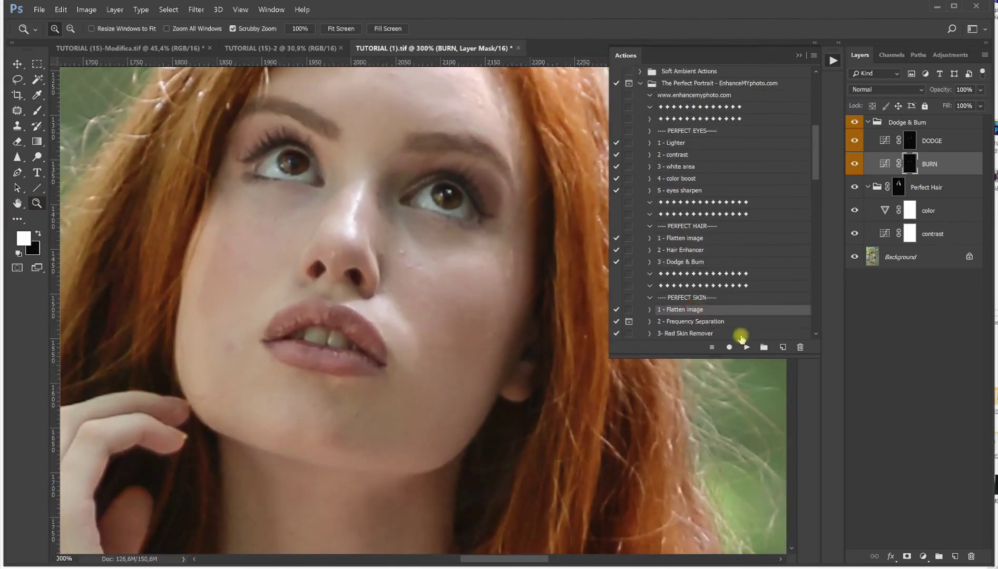
left_click(746, 347)
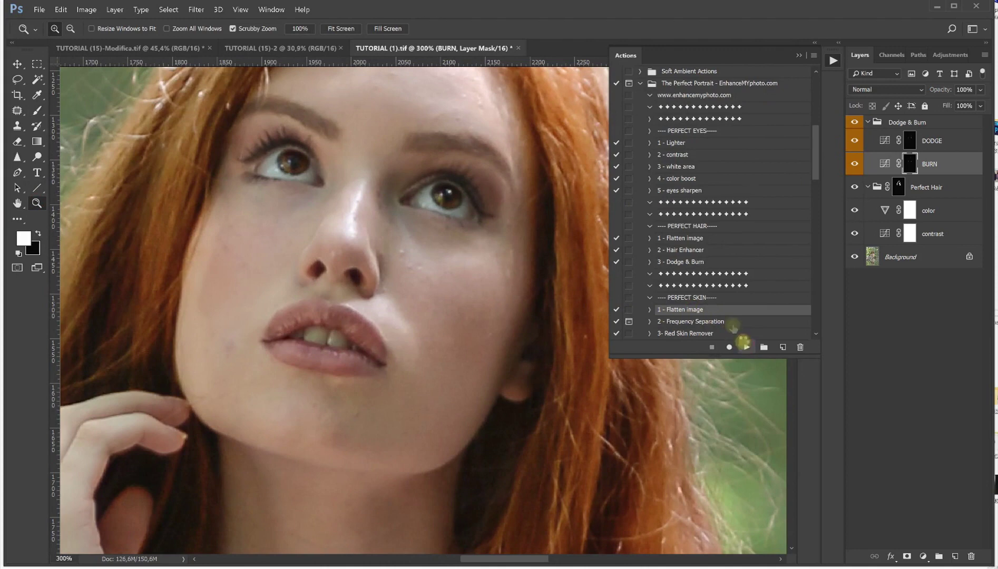
- Run the Perfect Skin set's "2 - Frequency Separation" action with a Dust & Scratches radius of 5 pixels
scroll(675, 214, "down", 2)
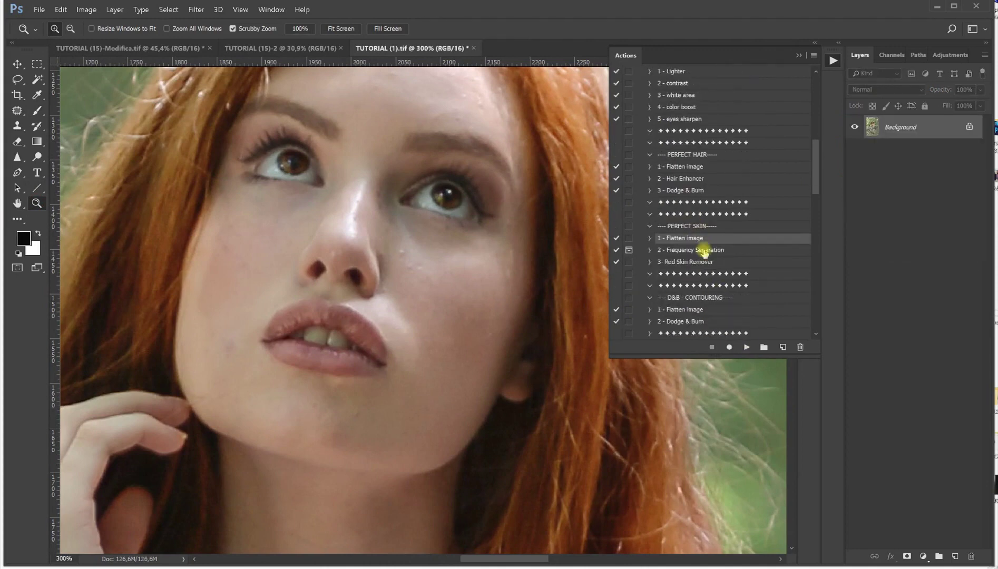
left_click(704, 249)
left_click(745, 347)
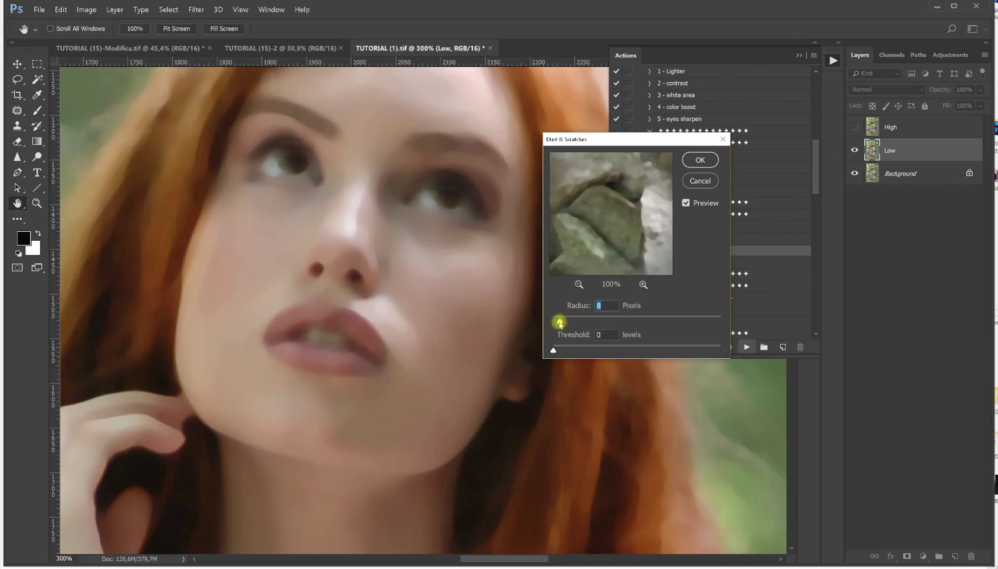
left_click_drag(559, 322, 552, 322)
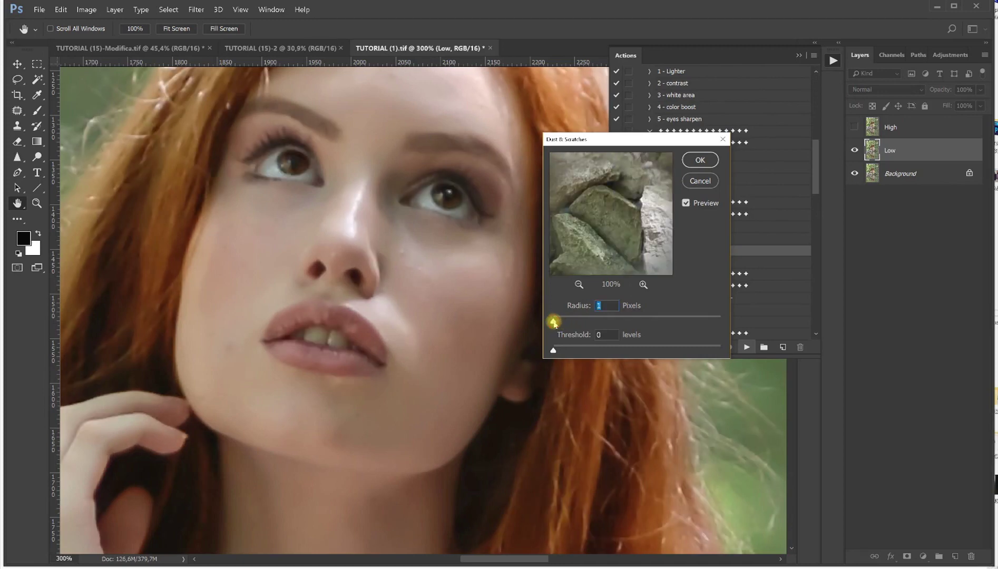
left_click(555, 321)
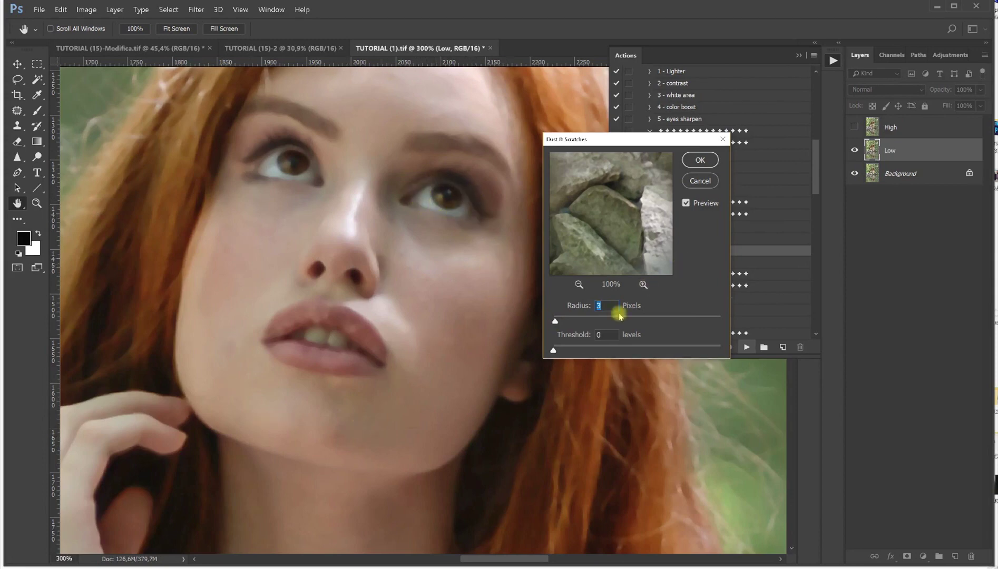
left_click_drag(558, 323, 559, 322)
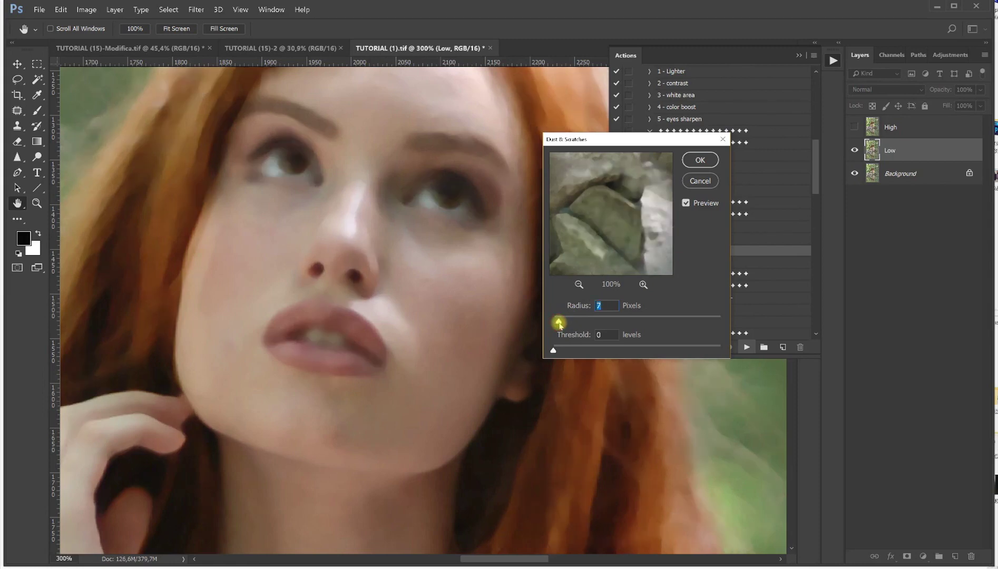
left_click_drag(558, 323, 558, 322)
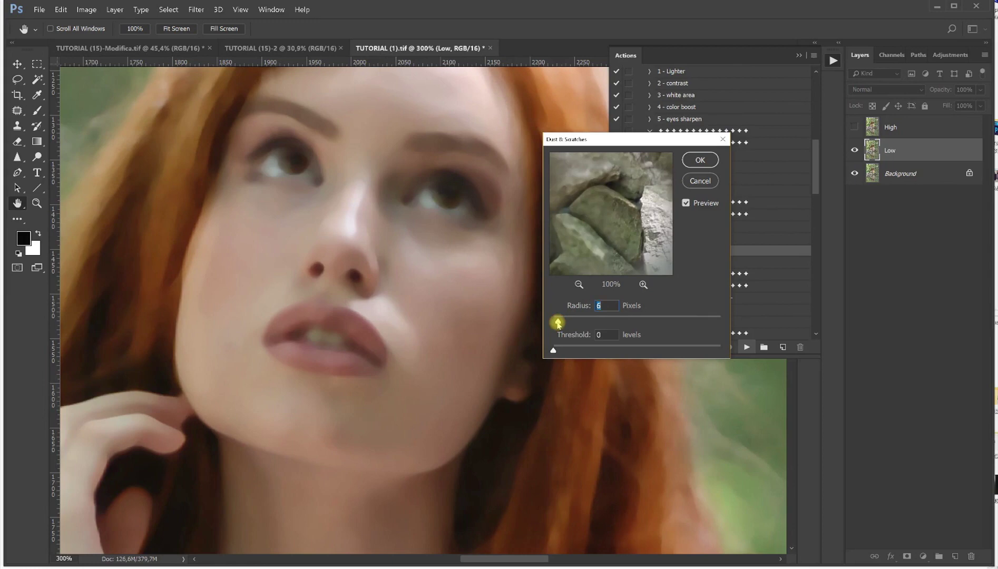
left_click_drag(558, 323, 556, 321)
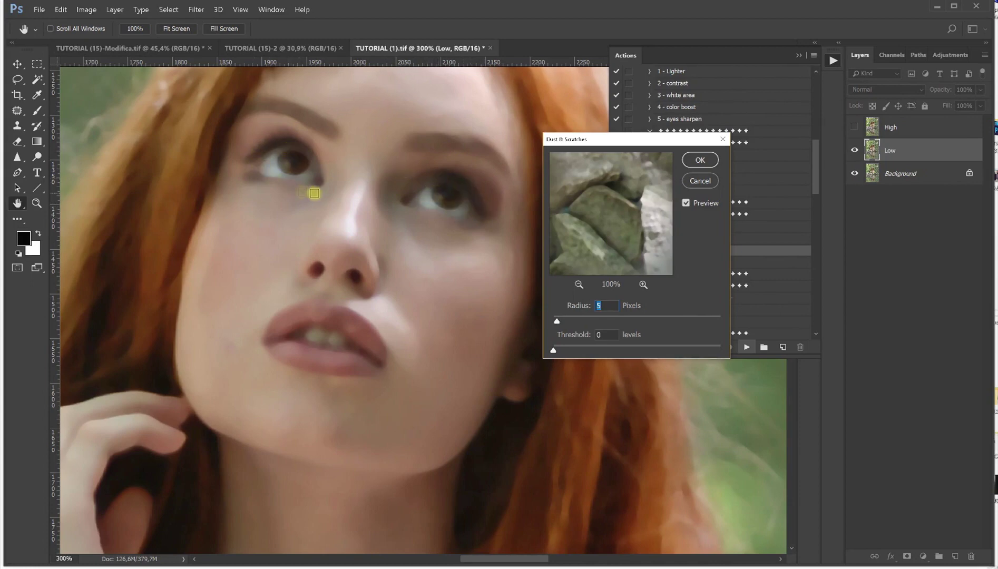
left_click(692, 160)
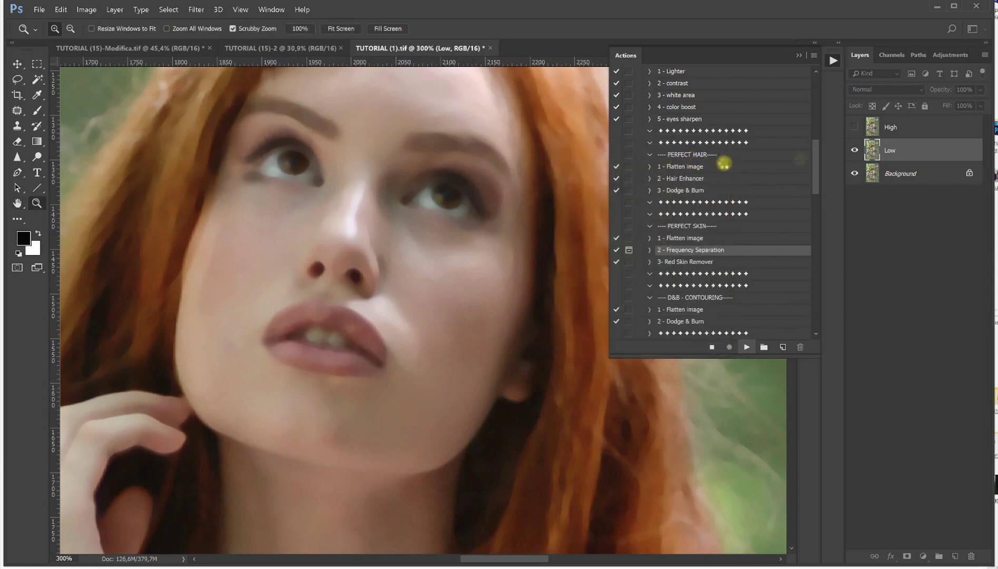
- Set up the Clone Stamp on the Frequency Separation group's High layer with a 15 px brush at 100% opacity
left_click(855, 140)
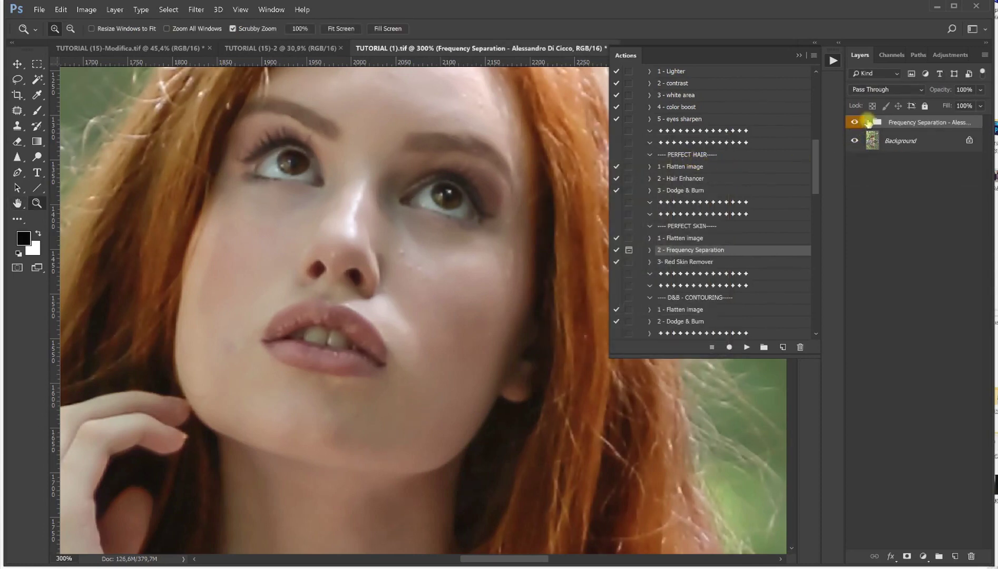
left_click(868, 122)
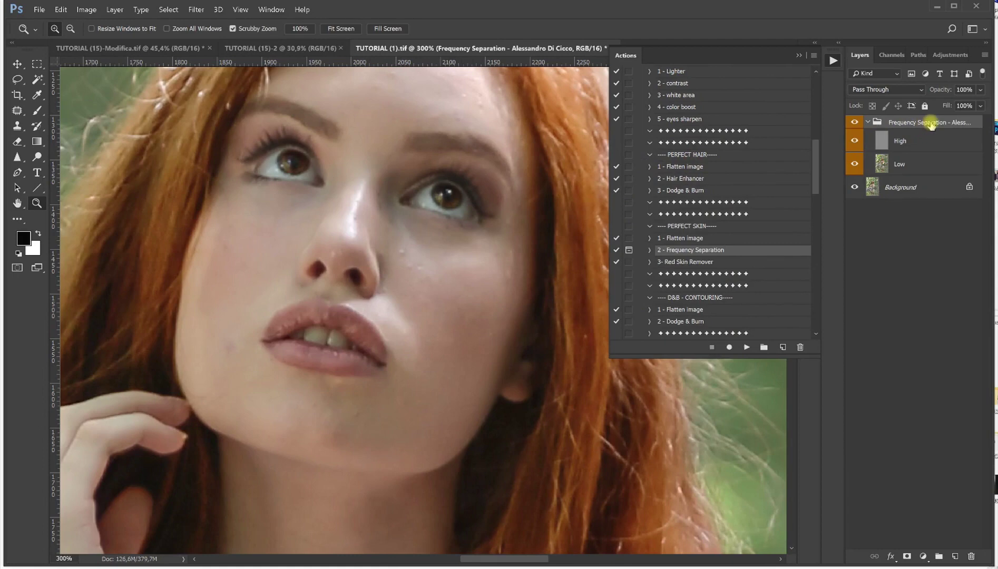
left_click(882, 144)
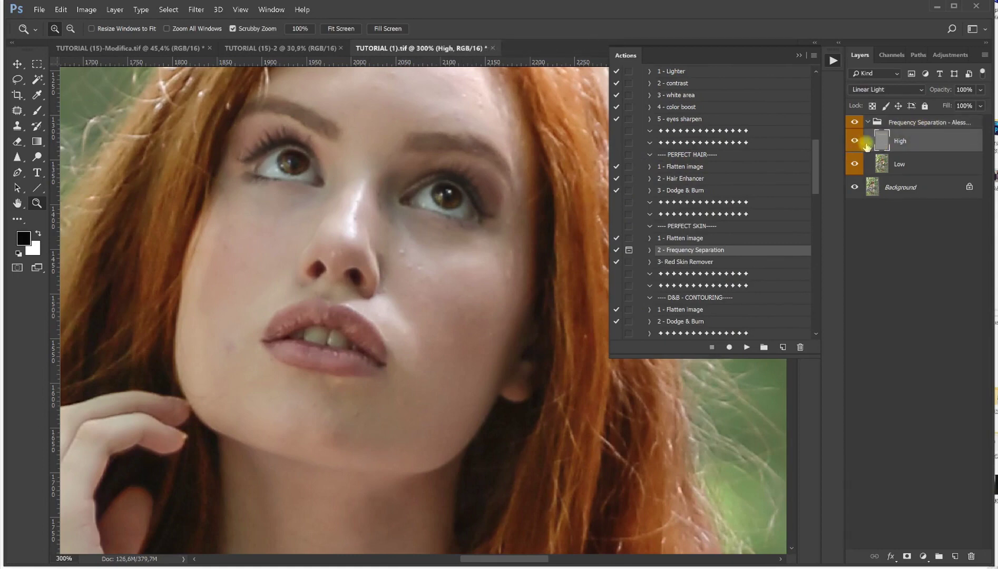
left_click(18, 126)
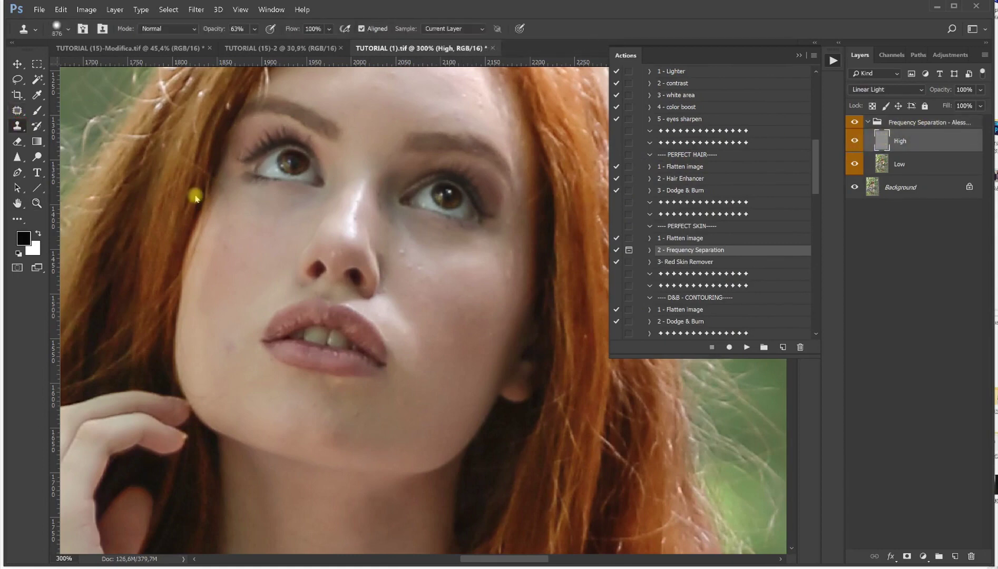
mouse_move(394, 284)
left_mouse_down()
mouse_move(310, 308)
mouse_move(352, 297)
mouse_move(161, 321)
left_mouse_up()
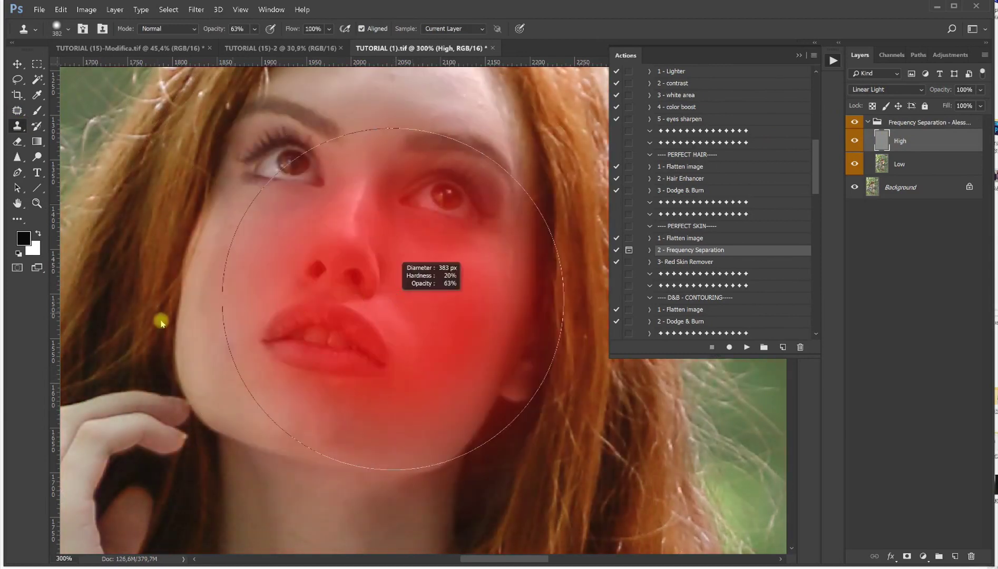
right_click(396, 306)
left_click_drag(327, 262, 52, 307)
left_click_drag(403, 306, 360, 301)
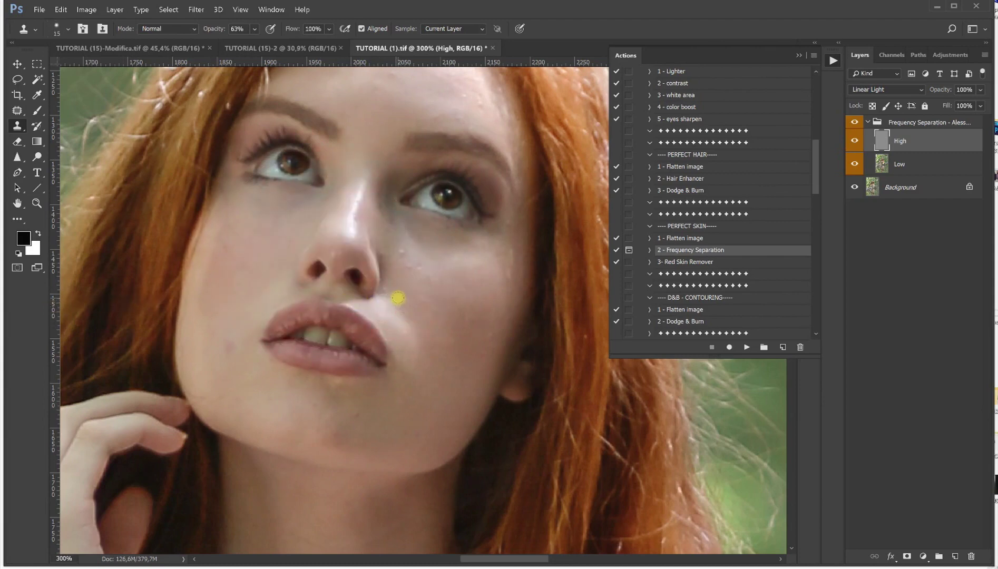
key("alt")
left_click(441, 282, "alt")
left_click_drag(253, 29, 274, 42)
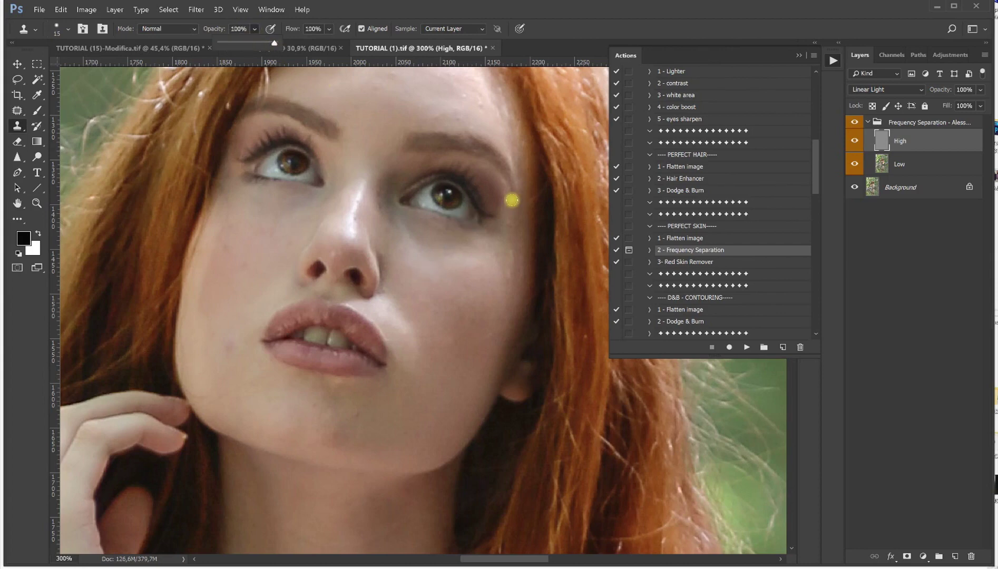
- Clone clean skin texture over the blemishes on the cheeks, beside the nose and along the jaw on the High layer
left_click(404, 294)
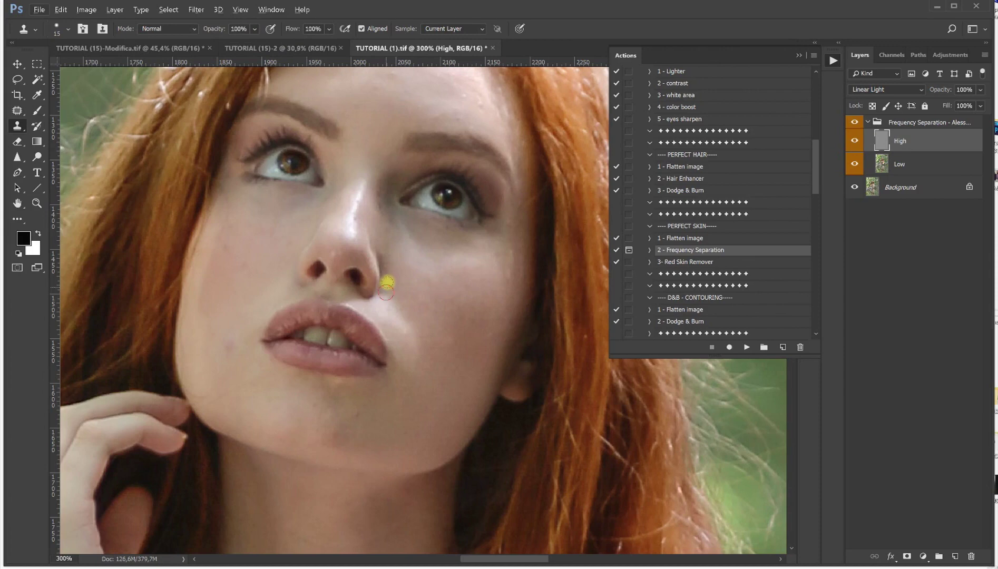
left_click(403, 280, "alt")
mouse_move(386, 276)
left_mouse_down()
mouse_move(389, 236)
mouse_move(397, 245)
mouse_move(397, 264)
mouse_move(382, 224)
left_mouse_up()
left_click_drag(361, 200, 381, 201)
mouse_move(239, 344)
left_mouse_down()
mouse_move(234, 361)
mouse_move(258, 365)
left_mouse_up()
left_click(235, 321, "alt")
key("alt")
left_click(240, 370, "alt")
left_click(239, 370, "alt")
- Clone clean skin texture over the remaining spots on the upper face and chin on the High layer
left_click_drag(446, 239, 445, 350)
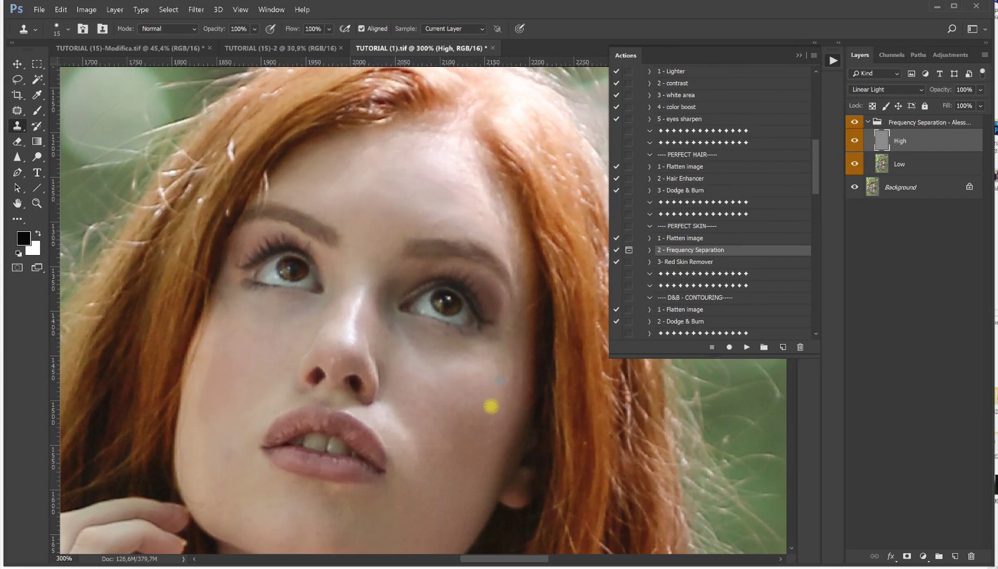
left_click(407, 351)
scroll(474, 285, "down", 5)
scroll(448, 326, "left", 2)
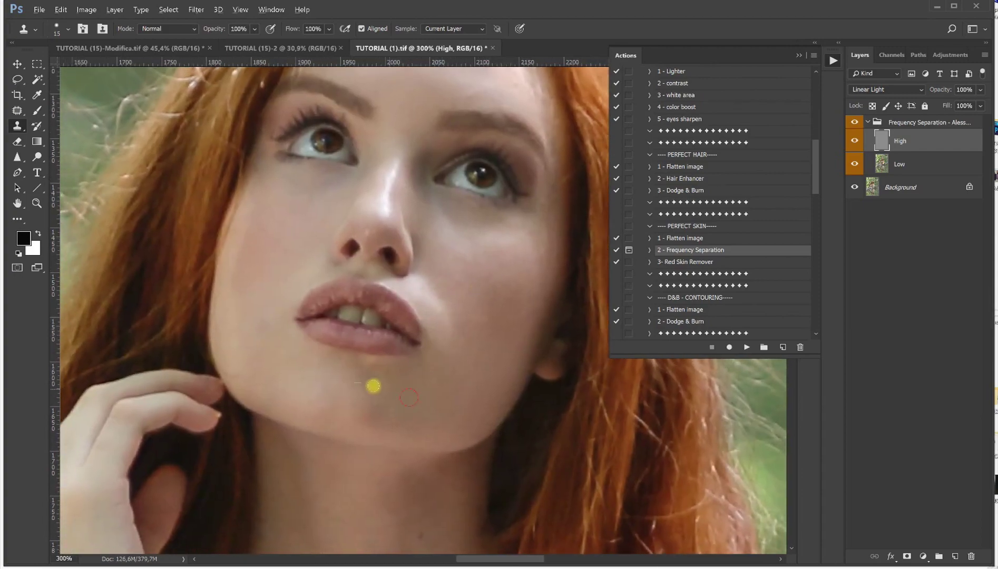
left_click_drag(475, 298, 448, 361)
left_click(565, 278)
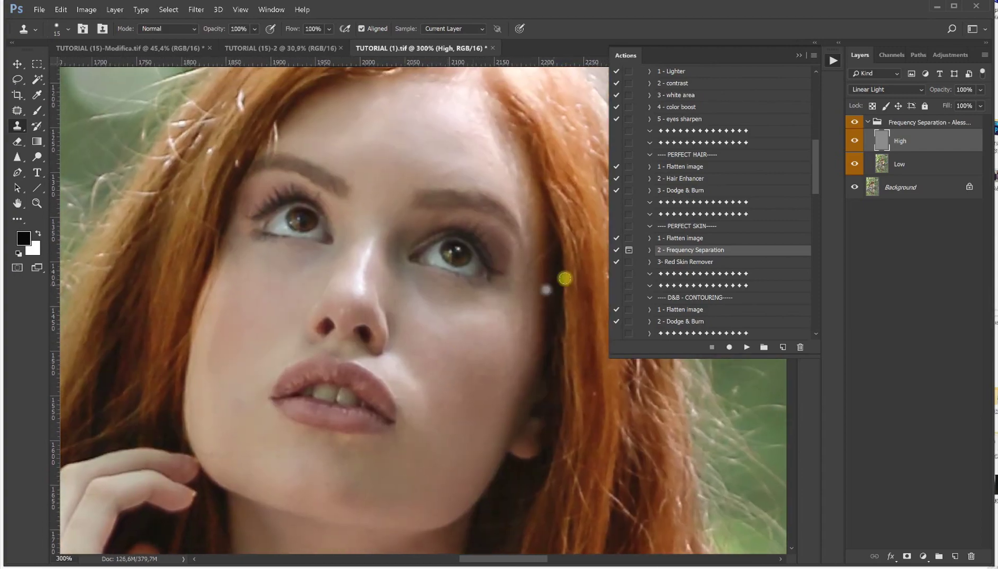
- Lasso the shaded cheek below the eye on the Low layer with an 8 px feather
left_click(881, 163)
left_click(18, 79)
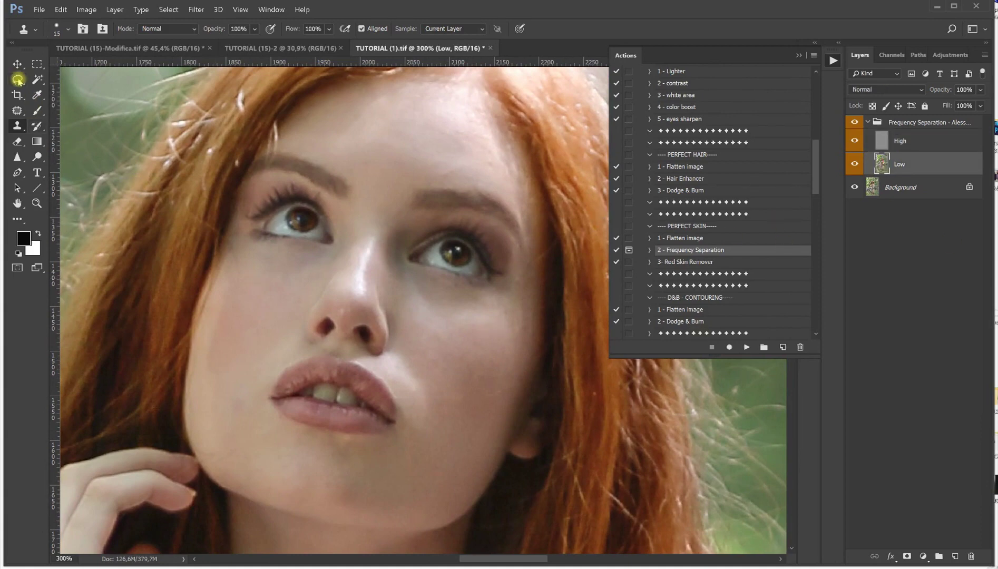
left_click_drag(410, 263, 418, 271)
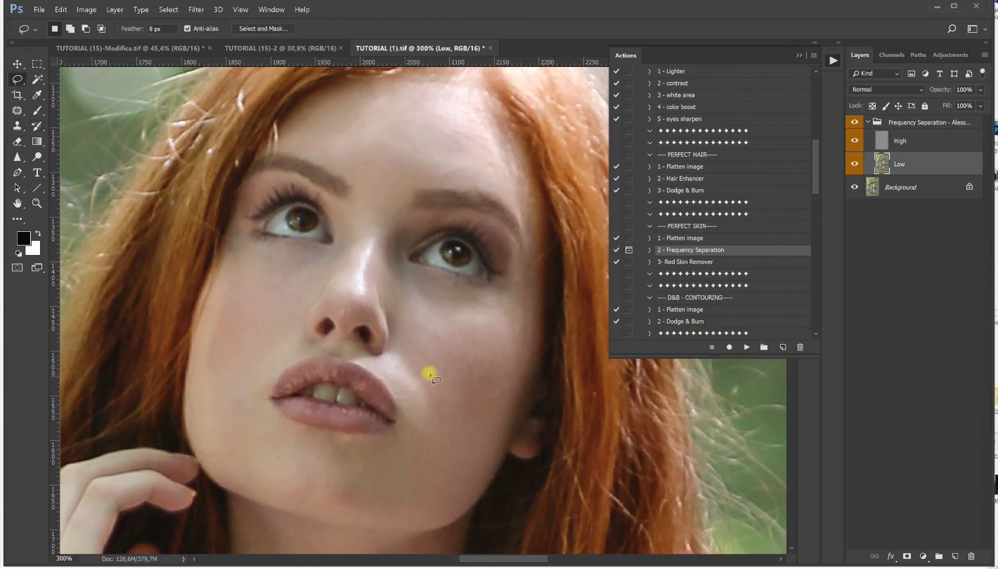
mouse_move(420, 383)
left_mouse_down()
mouse_move(407, 340)
mouse_move(423, 314)
mouse_move(478, 313)
mouse_move(504, 333)
mouse_move(505, 379)
mouse_move(488, 431)
mouse_move(460, 461)
mouse_move(437, 447)
mouse_move(430, 373)
left_mouse_up()
- Smooth the lassoed cheek on the Low layer with a Gaussian Blur of 5 pixels radius
left_click(204, 11)
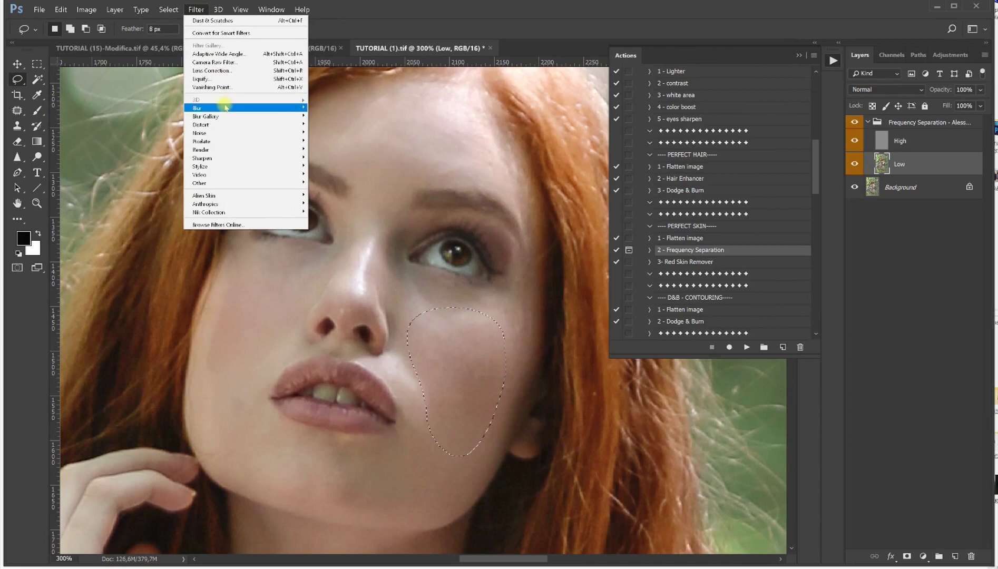
mouse_move(227, 108)
left_click(332, 142)
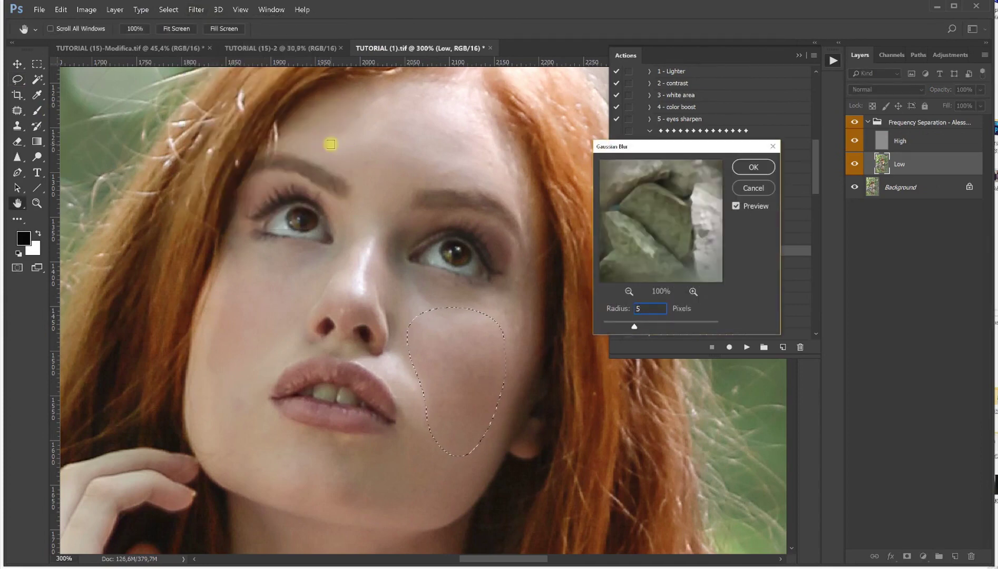
type("5")
key("Return")
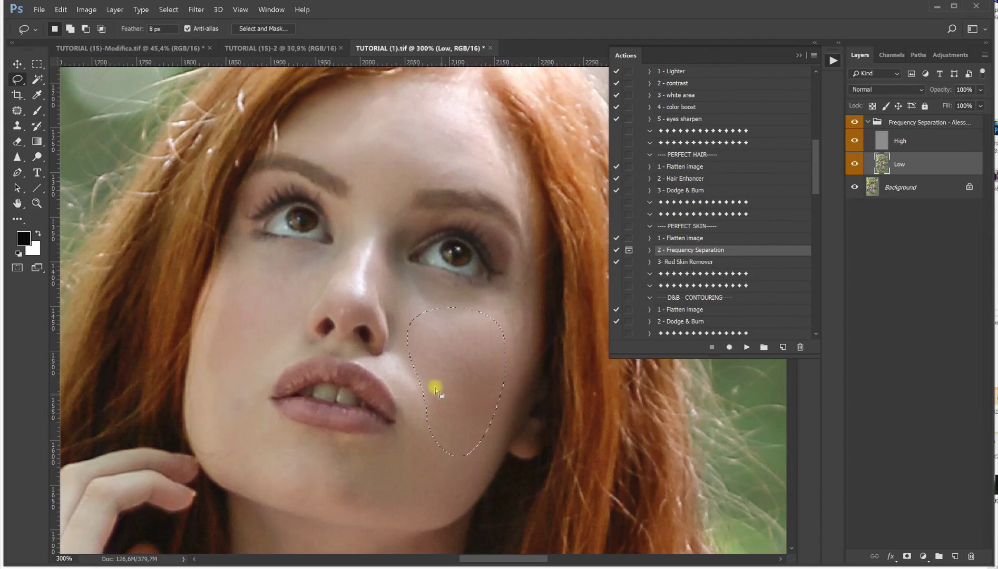
- Lasso areas of the shaded cheek, beside the nose and near the hairline on the Low layer, repeating the Gaussian Blur on each
mouse_move(402, 168)
left_mouse_down()
mouse_move(362, 160)
mouse_move(369, 116)
left_mouse_up()
mouse_move(482, 130)
left_mouse_down()
mouse_move(478, 151)
mouse_move(396, 168)
left_mouse_up()
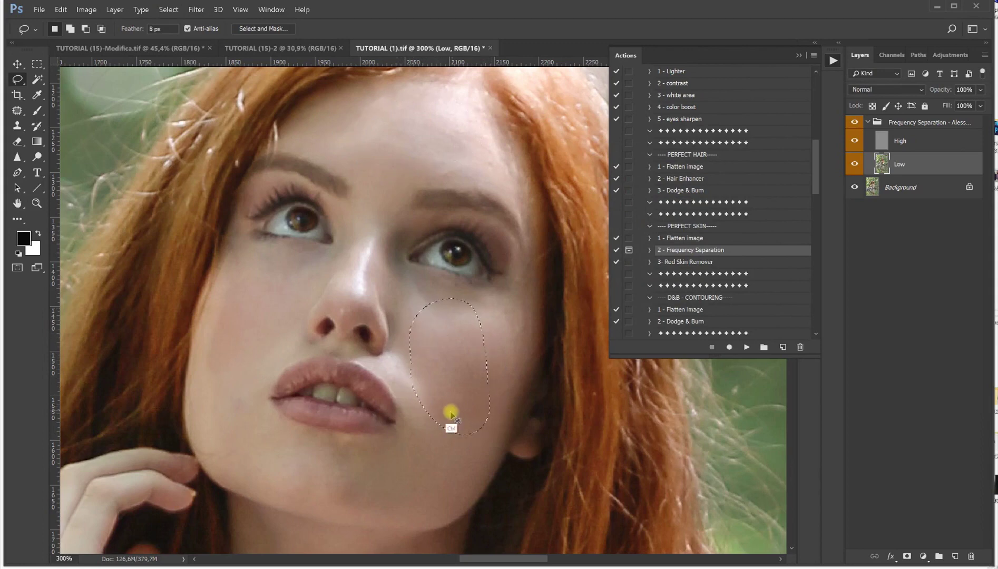
key("alt")
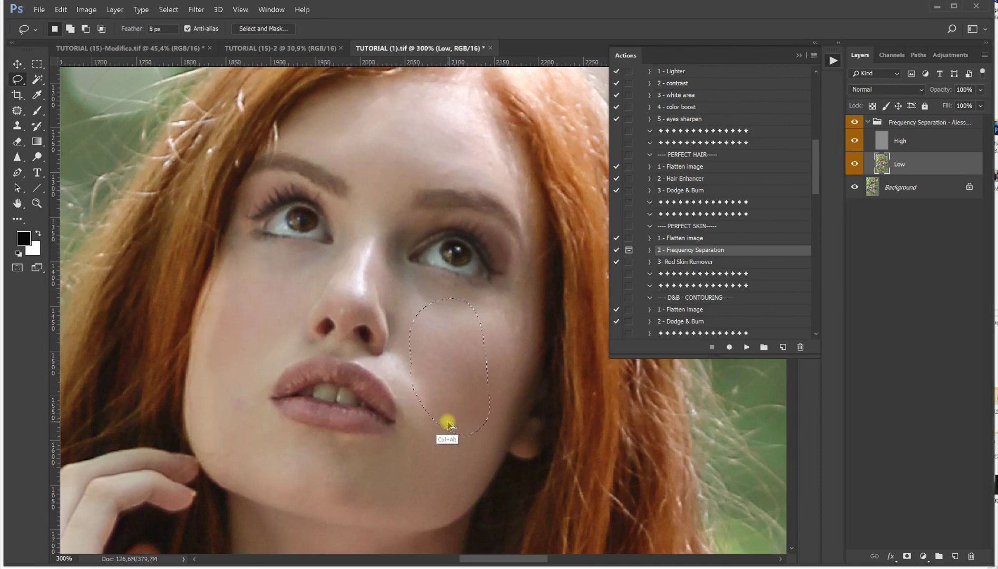
mouse_move(399, 291)
left_mouse_down()
mouse_move(410, 270)
mouse_move(500, 315)
mouse_move(448, 363)
mouse_move(428, 354)
left_mouse_up()
mouse_move(379, 266)
left_mouse_down()
mouse_move(407, 223)
mouse_move(407, 285)
mouse_move(393, 315)
left_mouse_up()
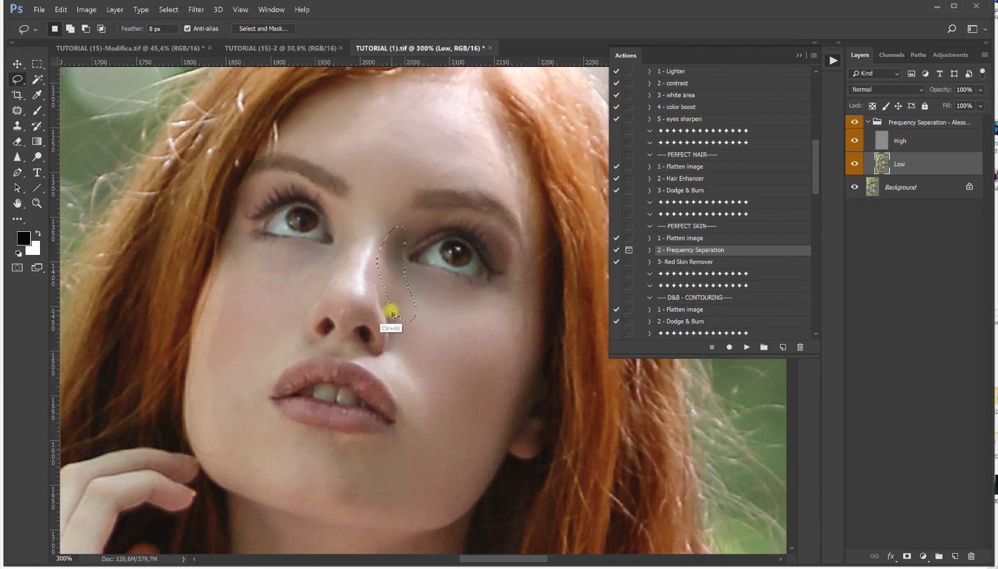
mouse_move(386, 304)
left_mouse_down()
mouse_move(404, 353)
mouse_move(392, 351)
mouse_move(386, 293)
left_mouse_up()
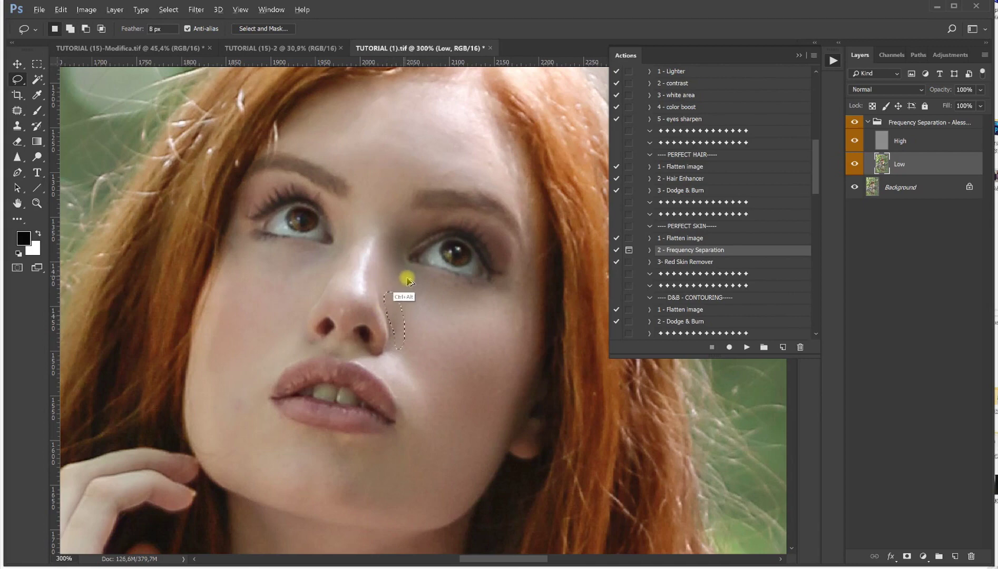
mouse_move(509, 340)
left_mouse_down()
mouse_move(516, 305)
mouse_move(537, 299)
mouse_move(507, 380)
left_mouse_up()
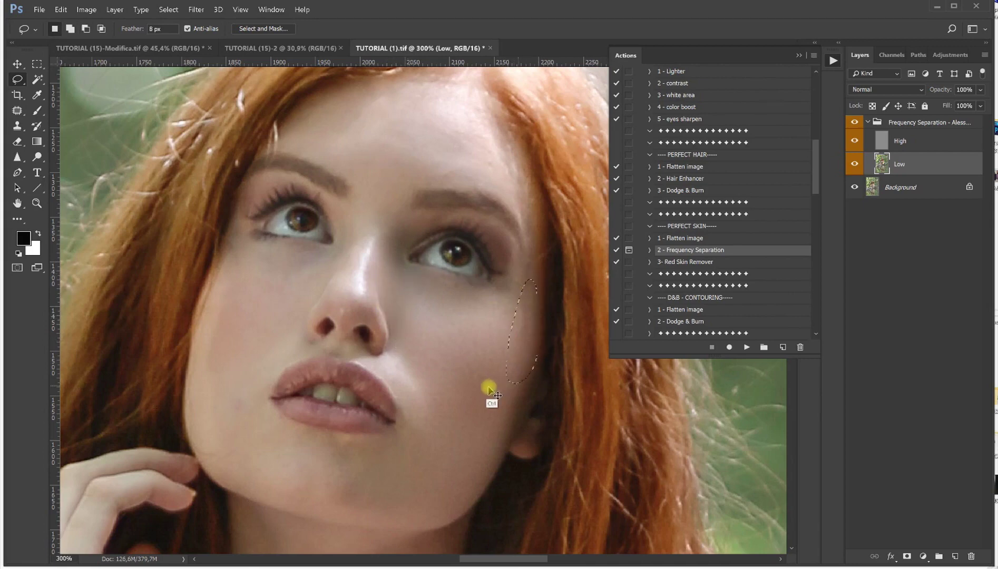
- Lasso the forehead and the cheek under the other eye, repeating the Gaussian Blur on each area
mouse_move(460, 174)
left_mouse_down()
mouse_move(365, 162)
mouse_move(315, 132)
mouse_move(373, 95)
mouse_move(465, 99)
mouse_move(499, 174)
left_mouse_up()
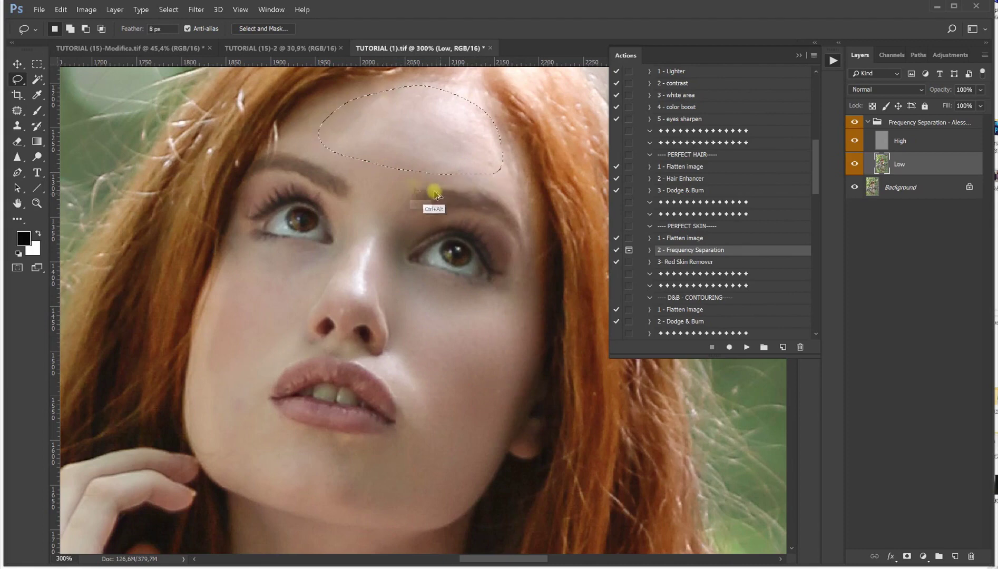
left_click(337, 163)
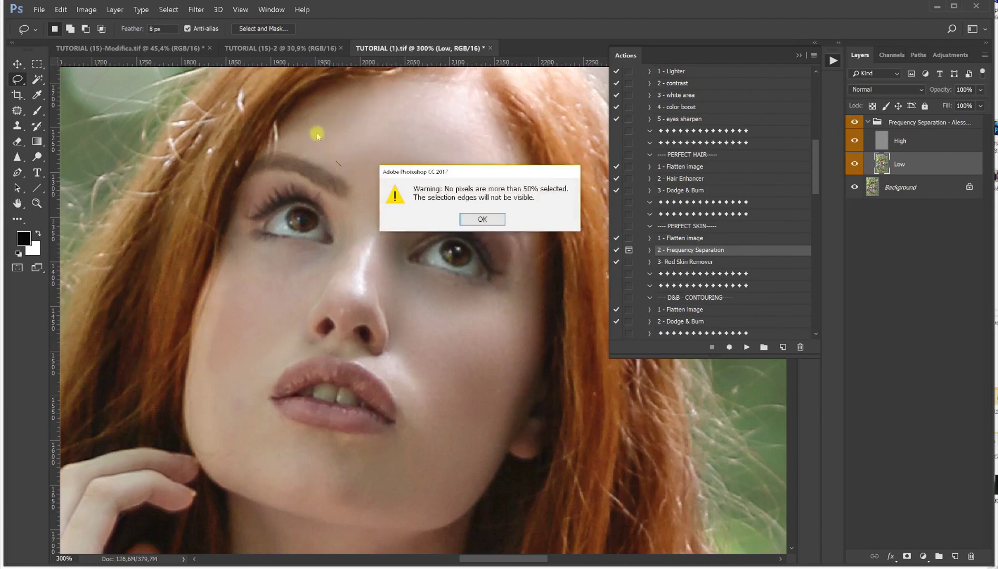
left_click(478, 219)
mouse_move(243, 249)
left_mouse_down()
mouse_move(323, 267)
mouse_move(239, 312)
left_mouse_up()
key("ctrl+alt+f")
- Repeat the Gaussian Blur on lassoed areas of the jaw, chin, mouth side and nose bridge, then clear the selection
mouse_move(207, 431)
left_mouse_down()
mouse_move(247, 383)
mouse_move(269, 465)
mouse_move(223, 463)
left_mouse_up()
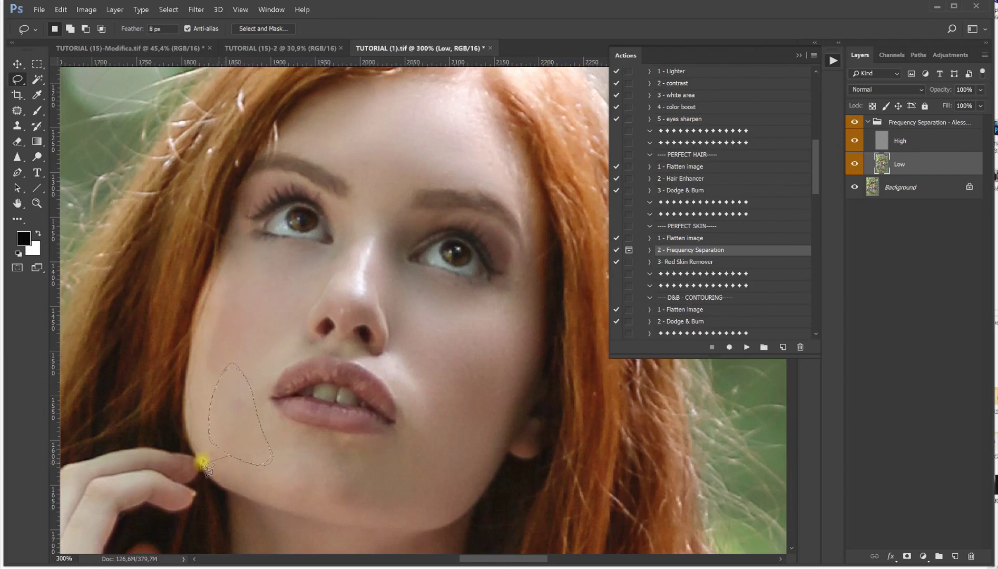
mouse_move(314, 483)
left_mouse_down()
mouse_move(283, 458)
mouse_move(317, 443)
mouse_move(390, 468)
mouse_move(395, 494)
mouse_move(312, 490)
mouse_move(293, 438)
mouse_move(352, 455)
mouse_move(373, 502)
mouse_move(269, 481)
left_mouse_up()
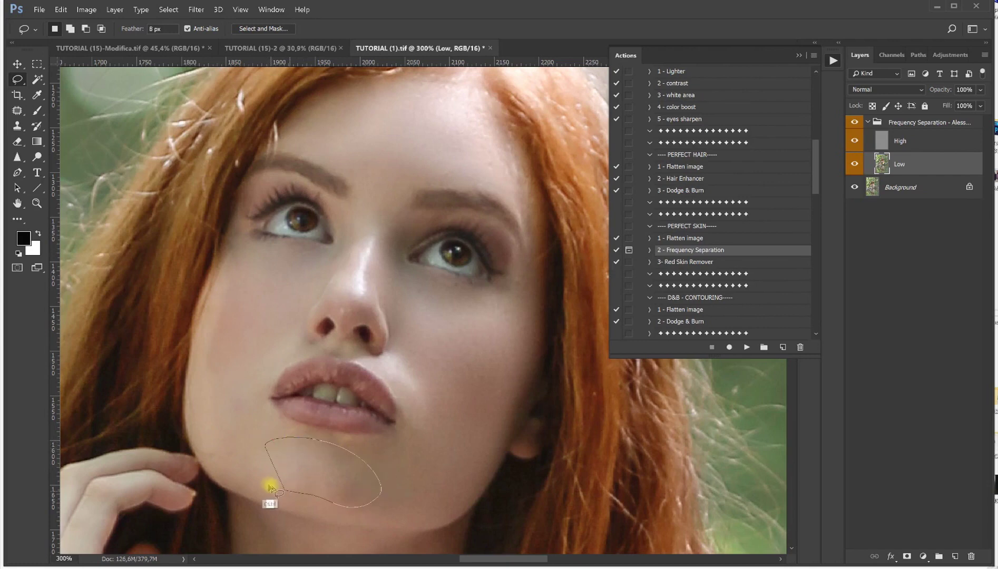
key("ctrl+d")
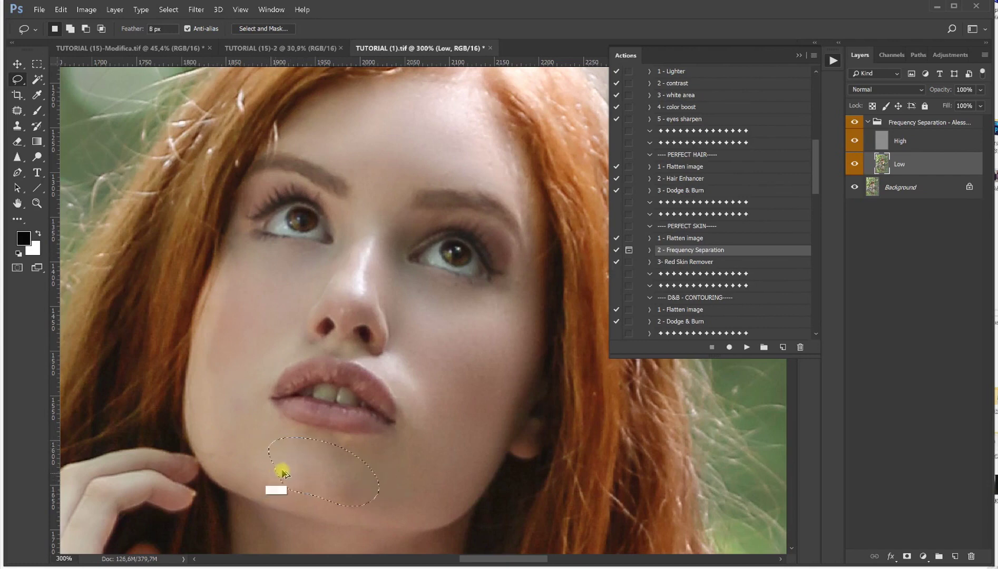
mouse_move(403, 437)
left_mouse_down()
mouse_move(396, 374)
mouse_move(428, 433)
mouse_move(421, 447)
left_mouse_up()
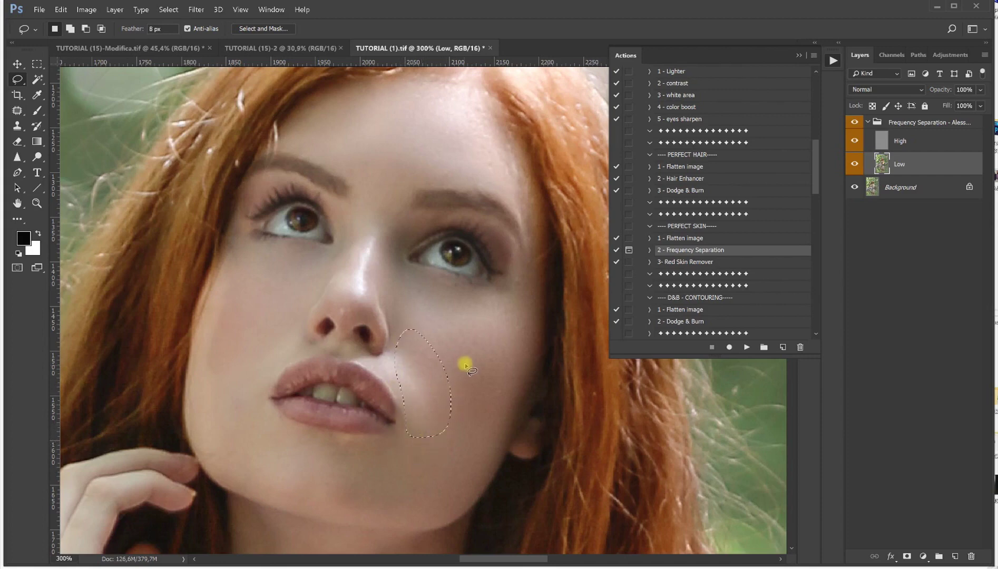
mouse_move(357, 275)
left_mouse_down()
mouse_move(347, 313)
mouse_move(366, 321)
mouse_move(368, 272)
left_mouse_up()
key("ctrl+alt+f")
key("ctrl+d")
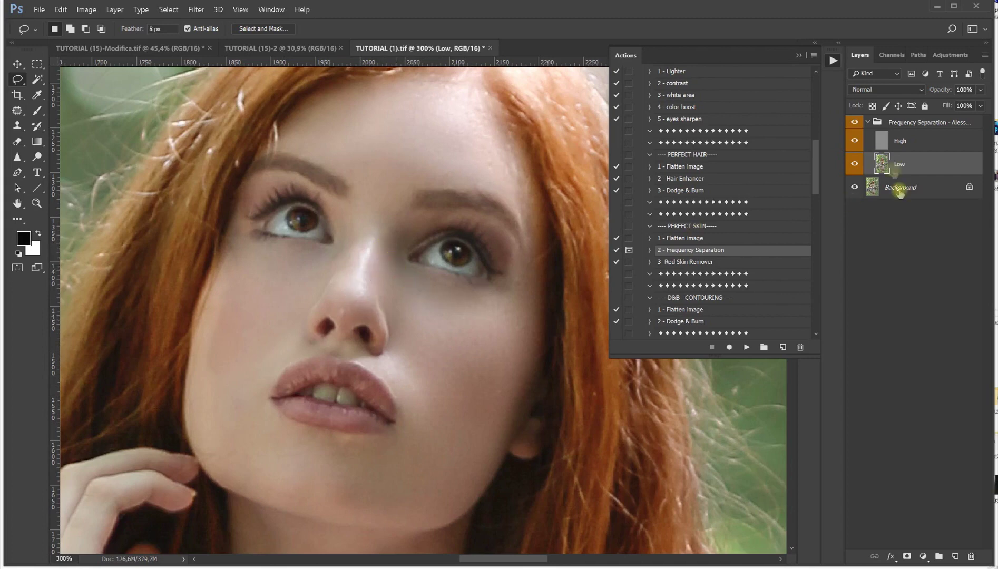
- Compare the face with and without the Frequency Separation group
left_click(854, 123)
left_click(854, 123)
left_click(855, 123)
left_click(854, 123)
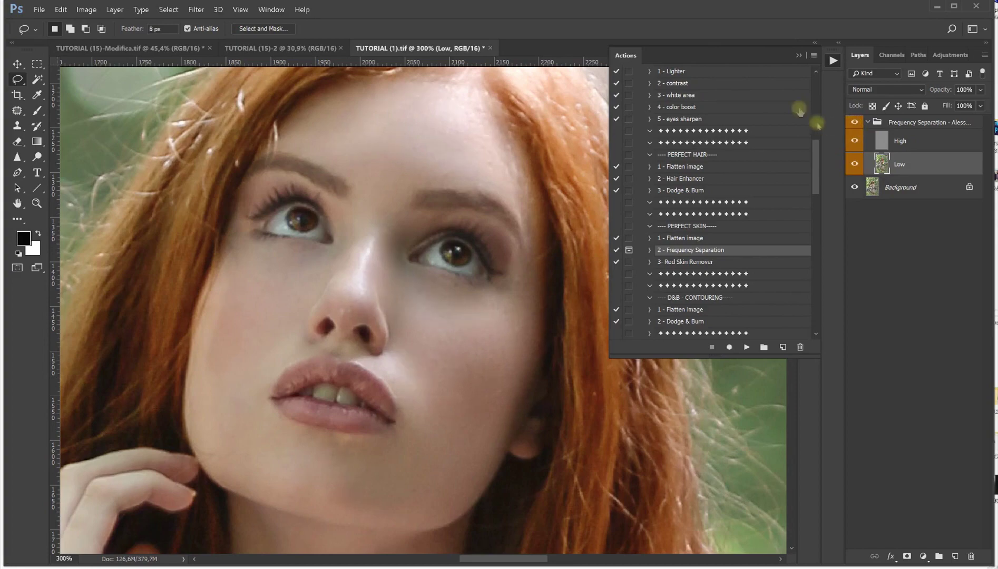
- Lasso the neck and upper chest on the Low layer, repeat the Gaussian Blur there and clear the selection
left_click(798, 54)
mouse_move(790, 200)
left_mouse_down()
mouse_move(785, 243)
mouse_move(786, 234)
left_mouse_up()
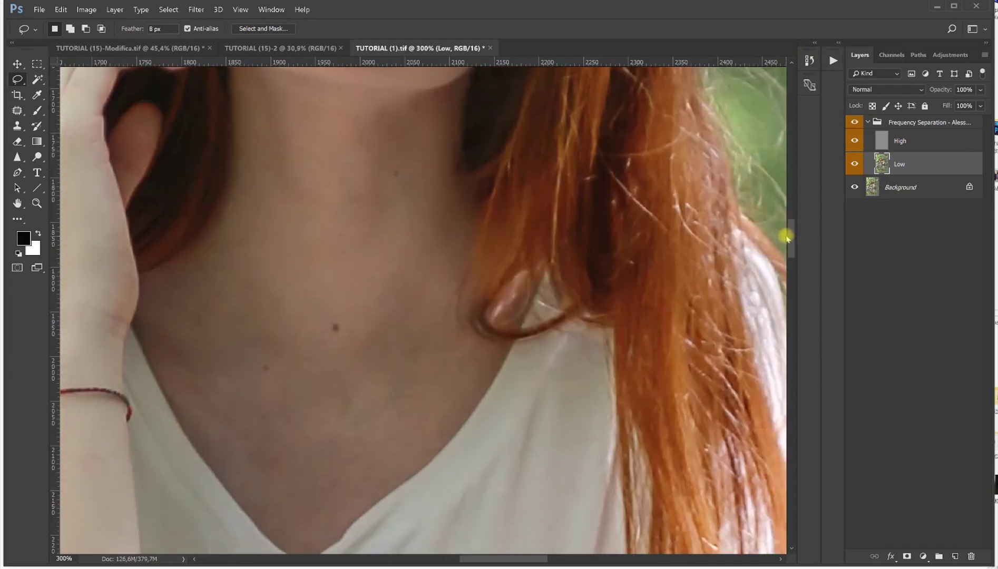
mouse_move(253, 97)
left_mouse_down()
mouse_move(363, 132)
mouse_move(437, 134)
mouse_move(458, 244)
mouse_move(451, 376)
mouse_move(413, 444)
mouse_move(313, 540)
mouse_move(286, 533)
mouse_move(219, 469)
mouse_move(186, 421)
mouse_move(163, 342)
mouse_move(238, 205)
mouse_move(252, 105)
left_mouse_up()
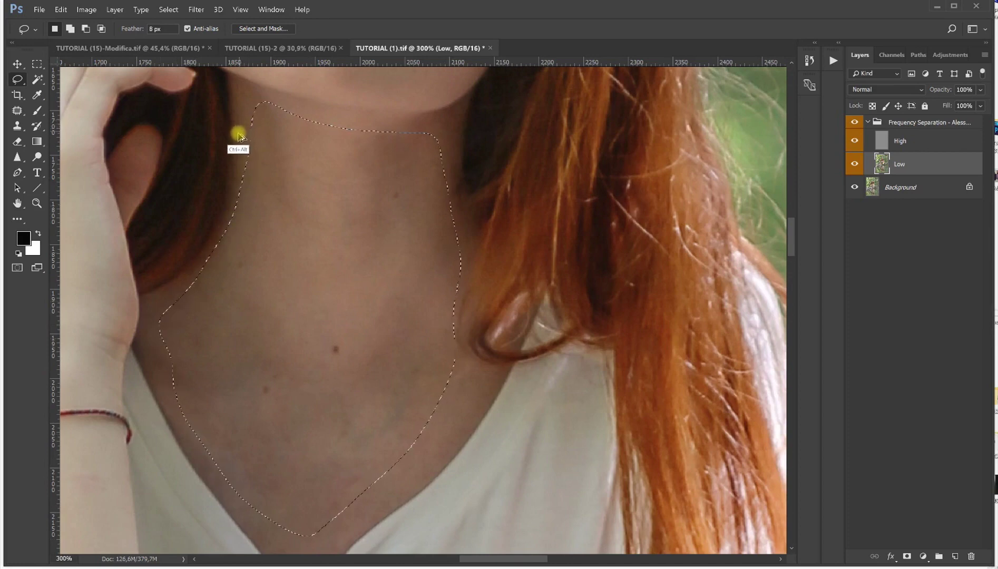
left_click(247, 176)
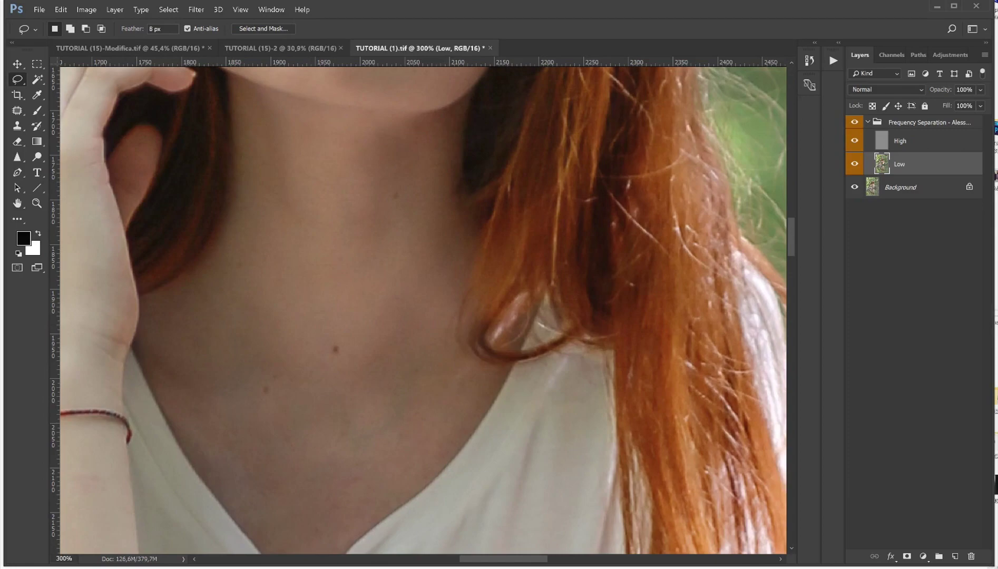
- Lasso the raised forearm from the bracelet to the elbow on the Low layer and repeat the Gaussian Blur
left_click(36, 203)
right_click(112, 227)
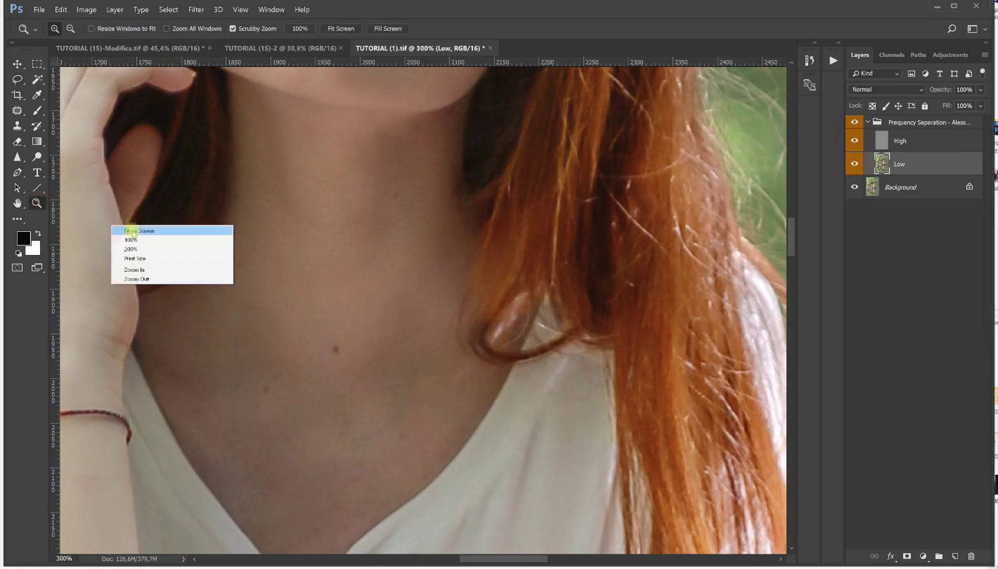
left_click(132, 231)
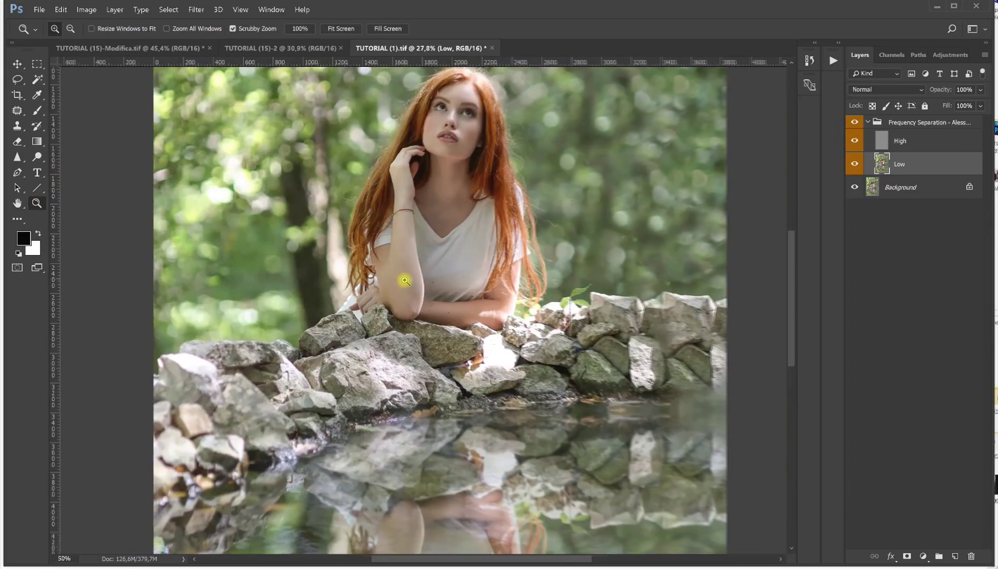
left_click(405, 281)
left_click(410, 283)
left_click(417, 285)
left_click(428, 293)
left_click(441, 301)
left_click(442, 344)
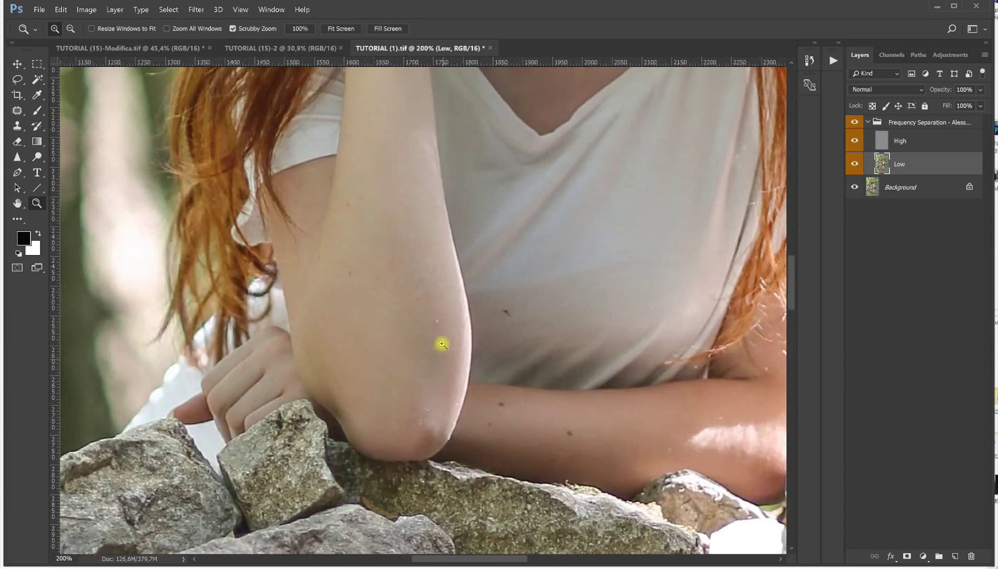
scroll(441, 344, "up", 3)
left_click(17, 79)
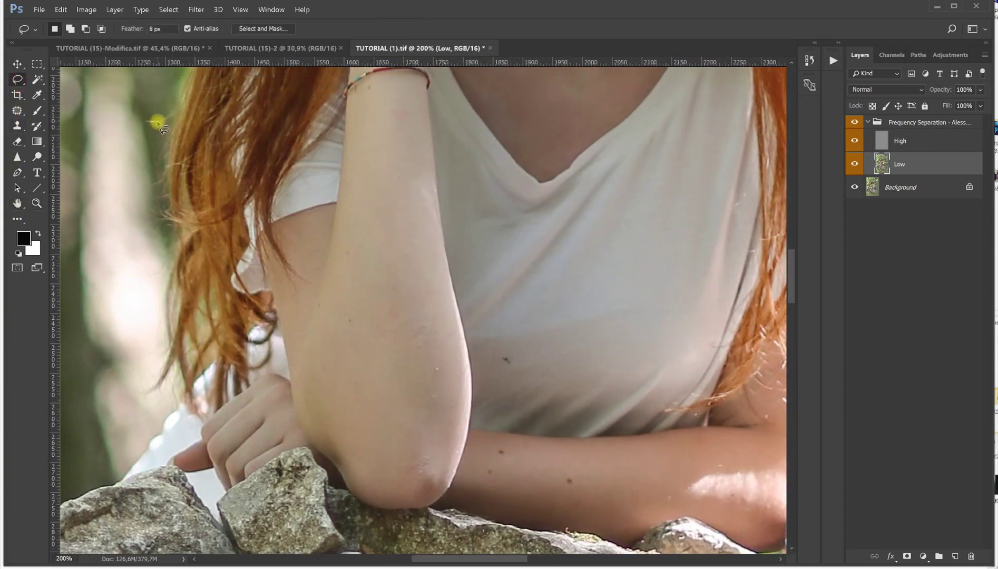
mouse_move(366, 152)
left_mouse_down()
mouse_move(391, 96)
mouse_move(442, 327)
mouse_move(449, 425)
mouse_move(416, 474)
mouse_move(345, 452)
mouse_move(320, 359)
mouse_move(330, 295)
left_mouse_up()
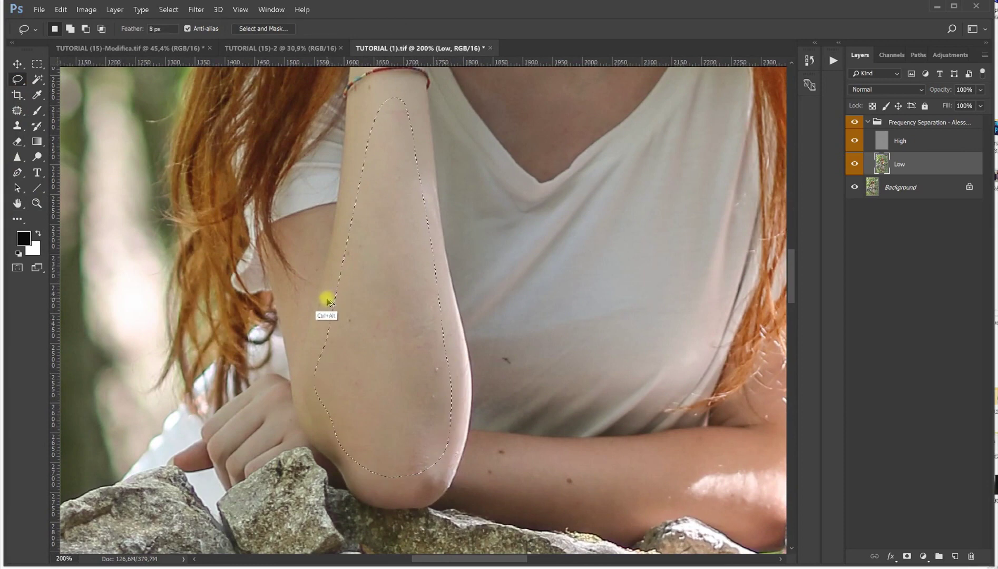
- Lasso the arm resting on the stones, repeat the Gaussian Blur on it and clear the selection
left_click(486, 498)
mouse_move(485, 497)
left_mouse_down()
mouse_move(522, 453)
mouse_move(571, 465)
mouse_move(745, 453)
mouse_move(764, 499)
mouse_move(762, 535)
mouse_move(642, 508)
mouse_move(579, 515)
mouse_move(515, 504)
left_mouse_up()
left_click_drag(598, 397, 529, 399)
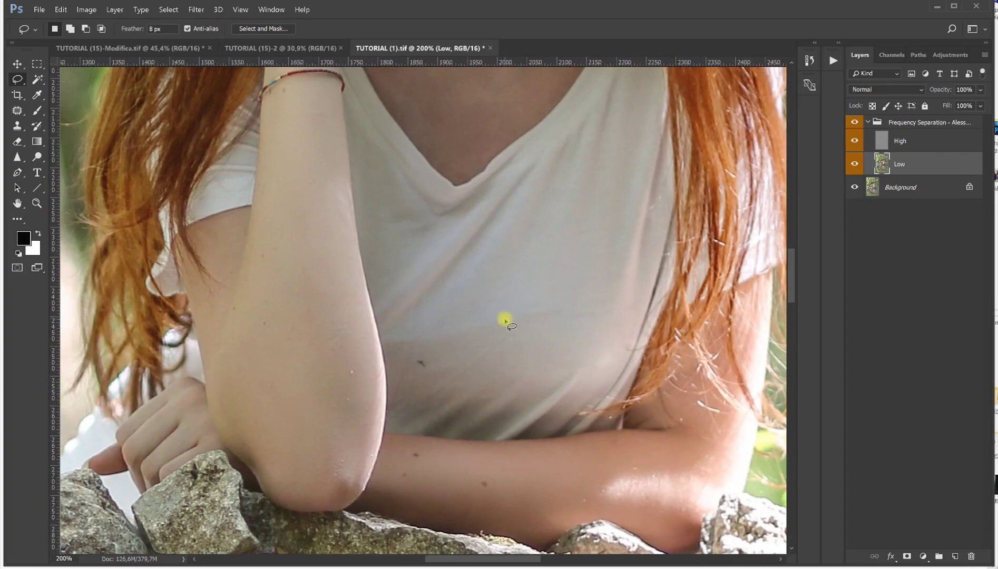
- Flatten the retouched portrait into a single Background layer
left_click(36, 203)
right_click(165, 199)
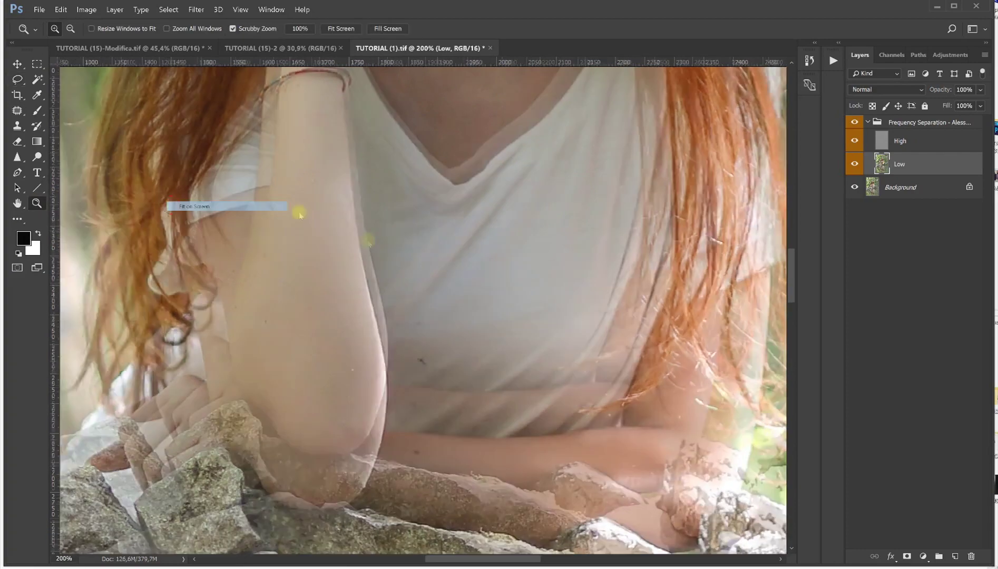
left_click(299, 215)
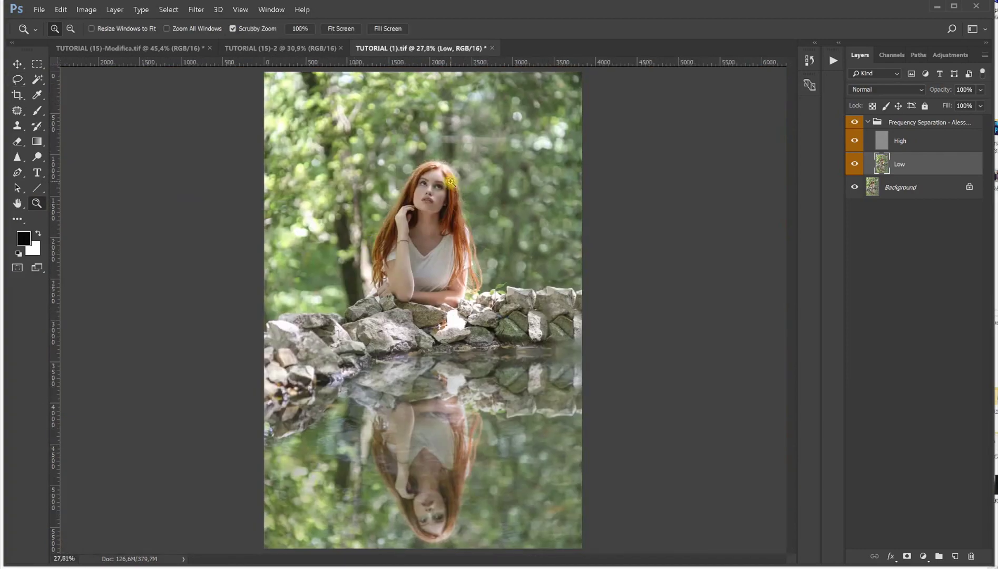
key("ctrl+plus")
key("ctrl+plus")
left_click(833, 61)
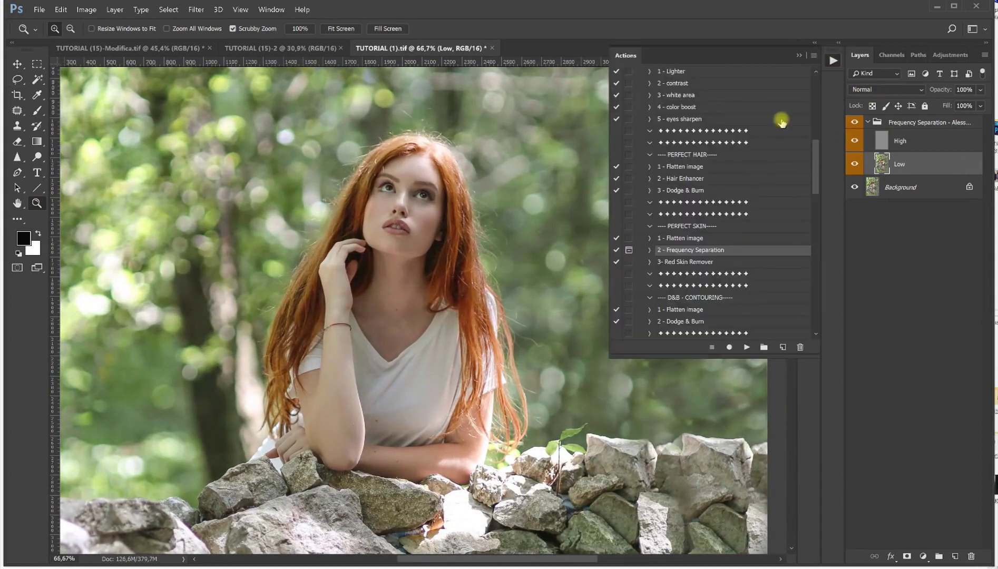
scroll(765, 207, "down", 1)
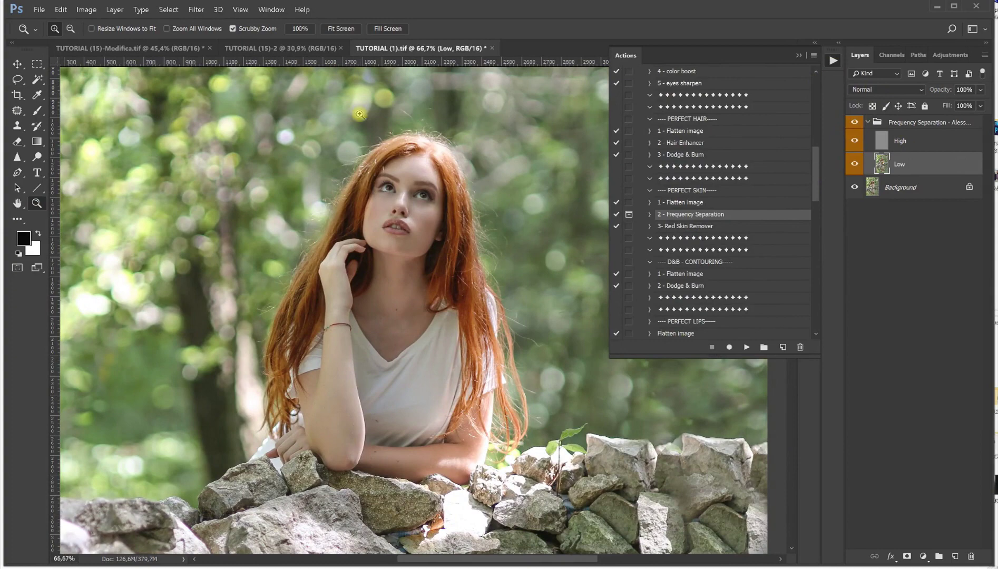
left_click(114, 9)
left_click(132, 337)
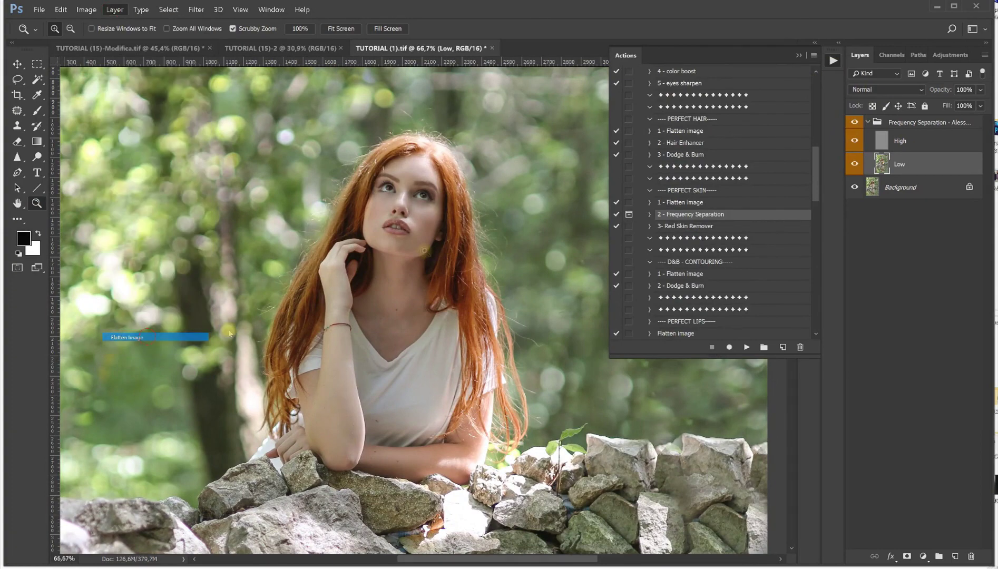
- Run the 2 - Dodge & Burn action from the D&B - Contouring set and select the DODGE layer's mask
left_click(412, 185)
left_click(413, 189)
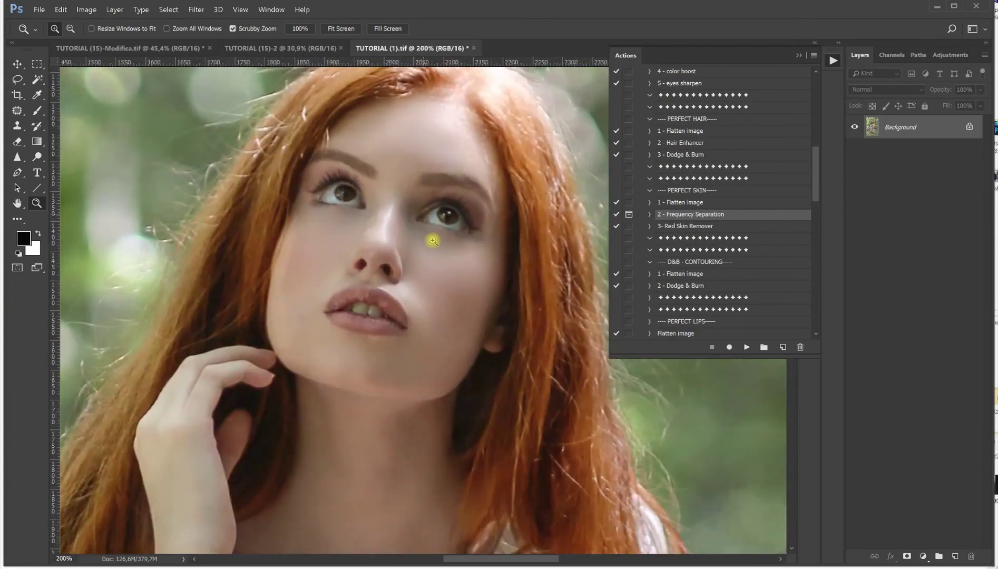
left_click(678, 274)
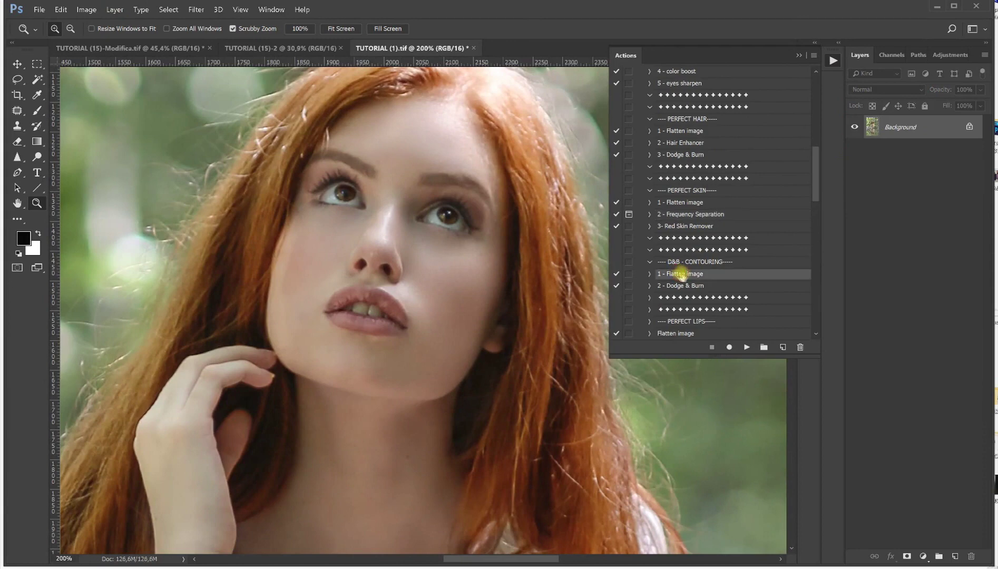
left_click(702, 287)
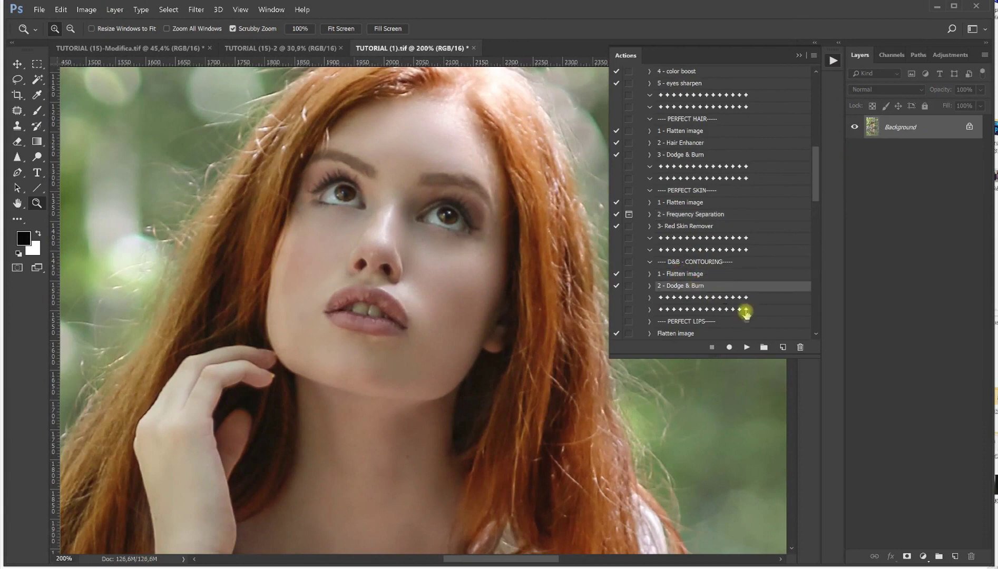
left_click(747, 347)
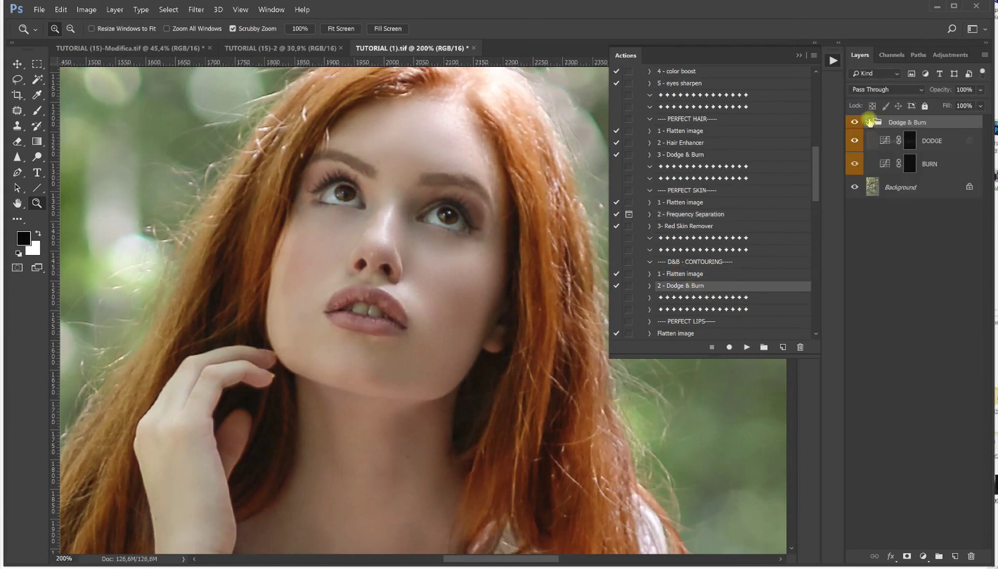
left_click(909, 143)
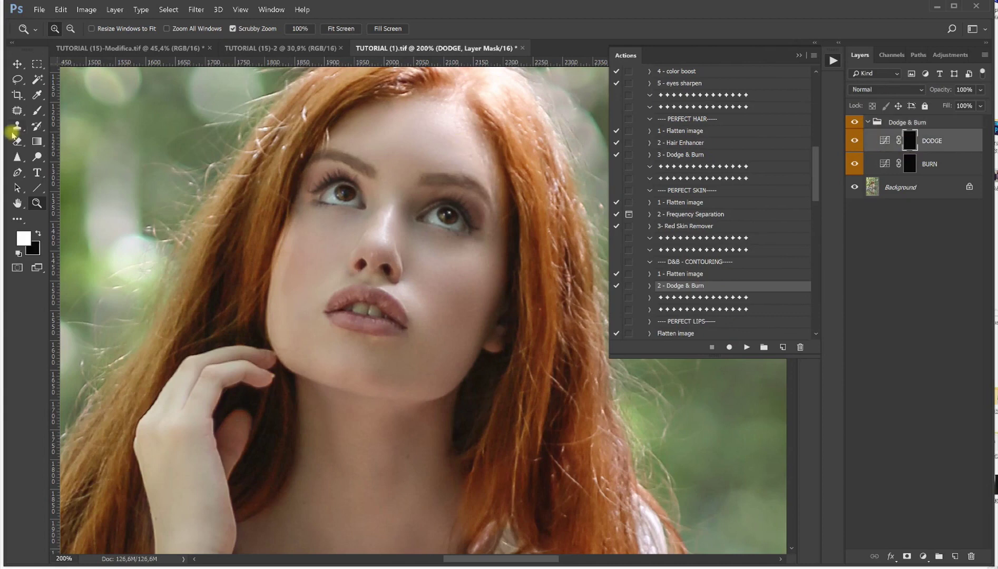
- Paint highlights on the DODGE mask over the forehead, nose, cheeks and chin with a 20% opacity white brush, then compare before and after
left_click(37, 110)
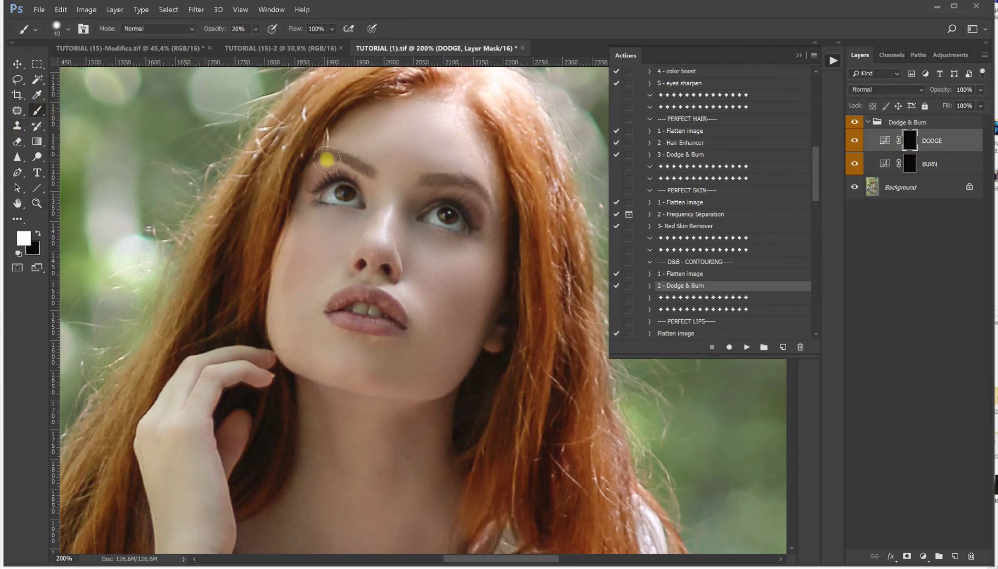
right_click(385, 240, "ctrl+alt")
mouse_move(391, 202)
left_mouse_down()
mouse_move(419, 112)
mouse_move(393, 170)
mouse_move(377, 140)
mouse_move(361, 149)
mouse_move(338, 138)
mouse_move(397, 118)
left_mouse_up()
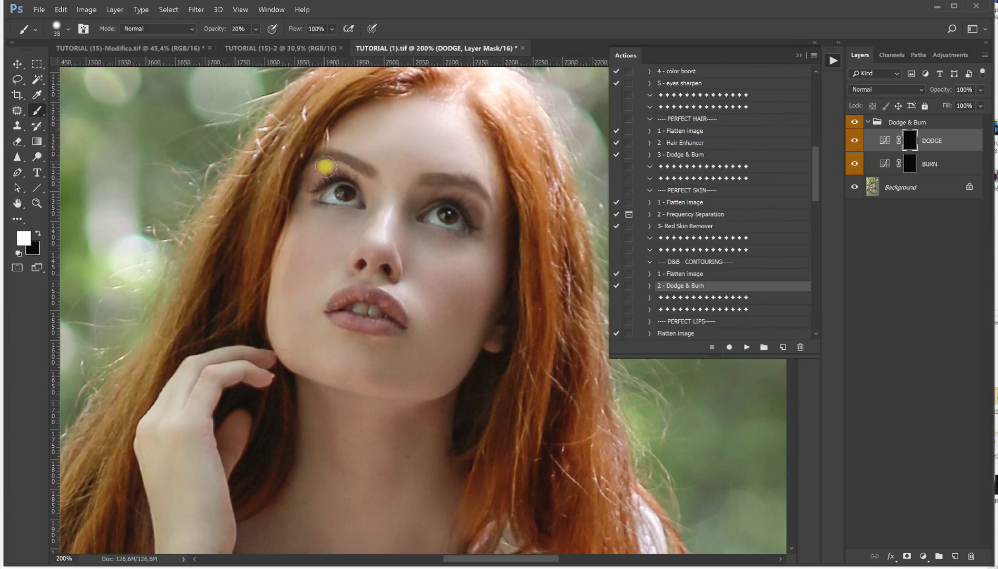
left_click_drag(365, 359, 402, 359)
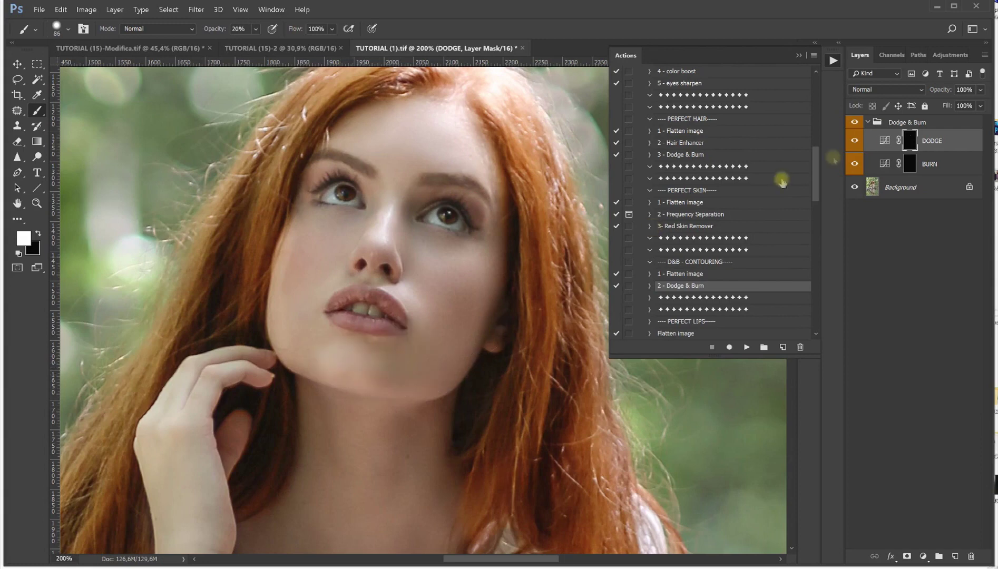
left_click_drag(443, 319, 483, 316)
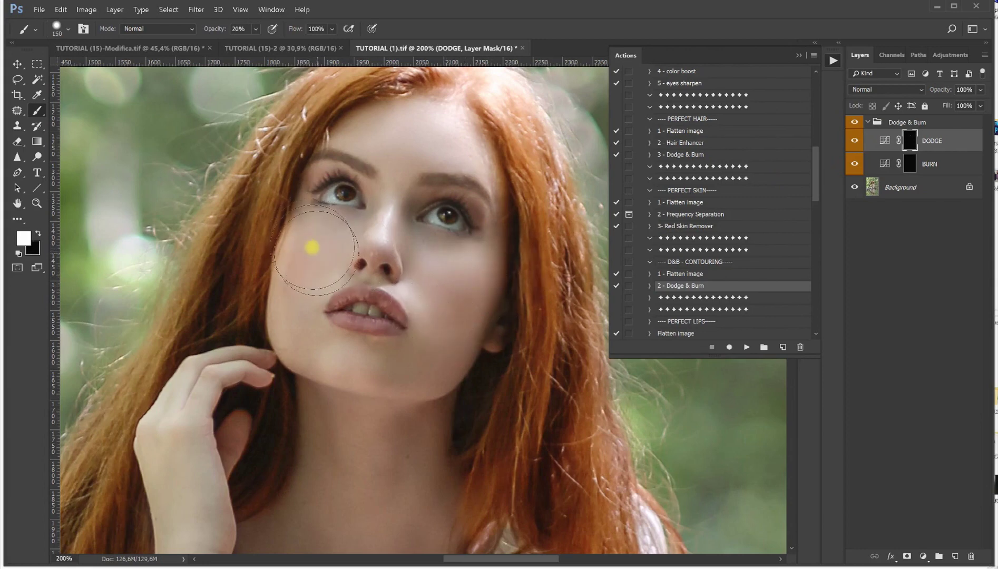
left_click_drag(465, 290, 382, 291)
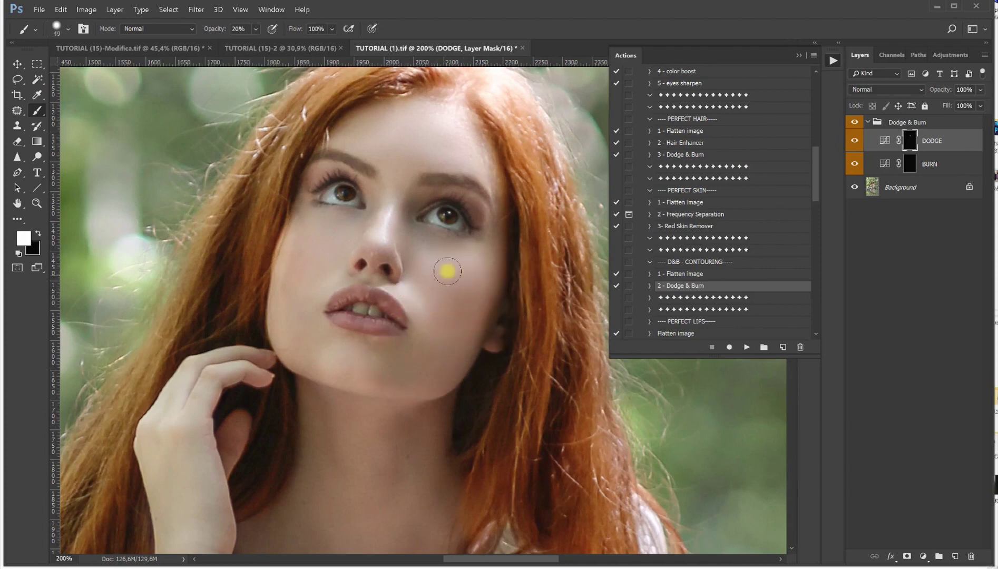
left_click_drag(435, 216, 468, 210)
left_click_drag(360, 336, 346, 348)
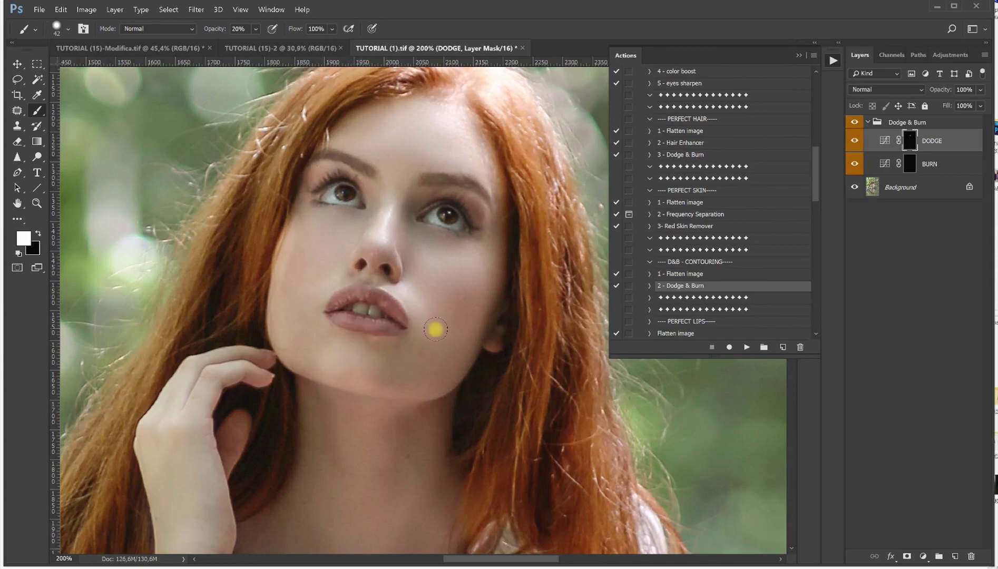
left_click(854, 122)
left_click(855, 122)
left_click(854, 123)
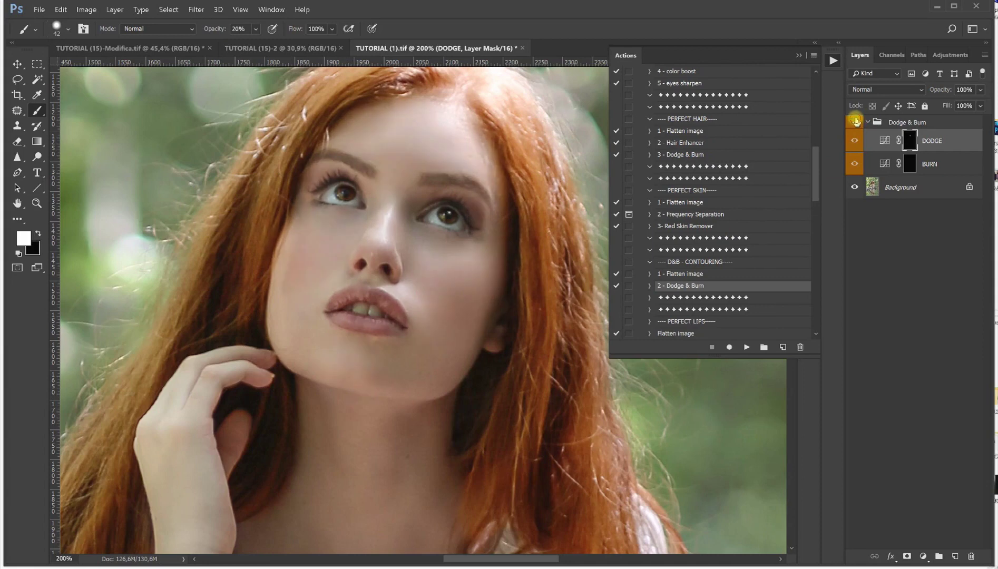
left_click(854, 122)
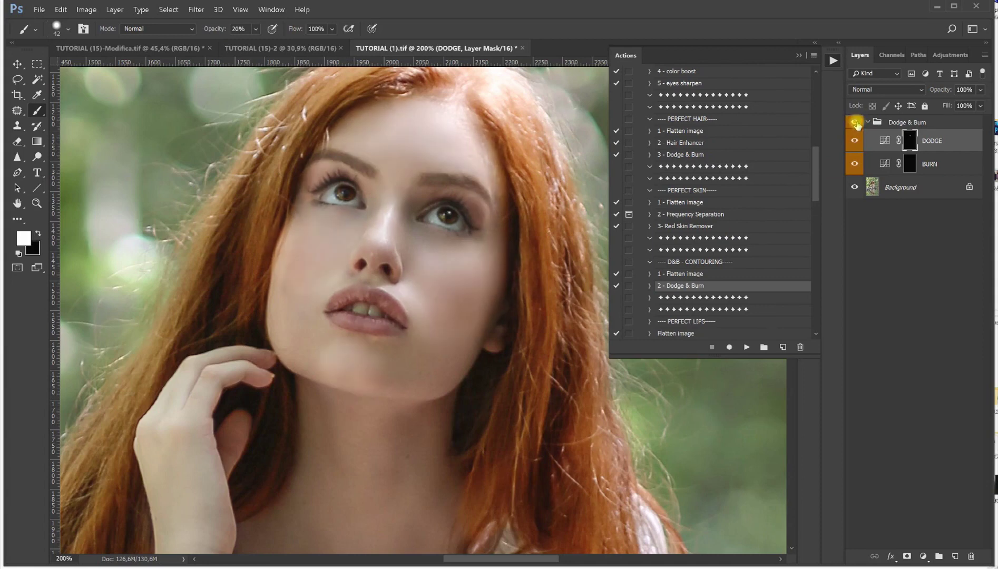
- Paint shadows on the BURN layer's mask along the jawline, cheek edges, temple, lips and nose with the 20% opacity white brush
left_click(911, 167)
mouse_move(388, 376)
left_mouse_down()
mouse_move(448, 376)
mouse_move(451, 352)
left_mouse_up()
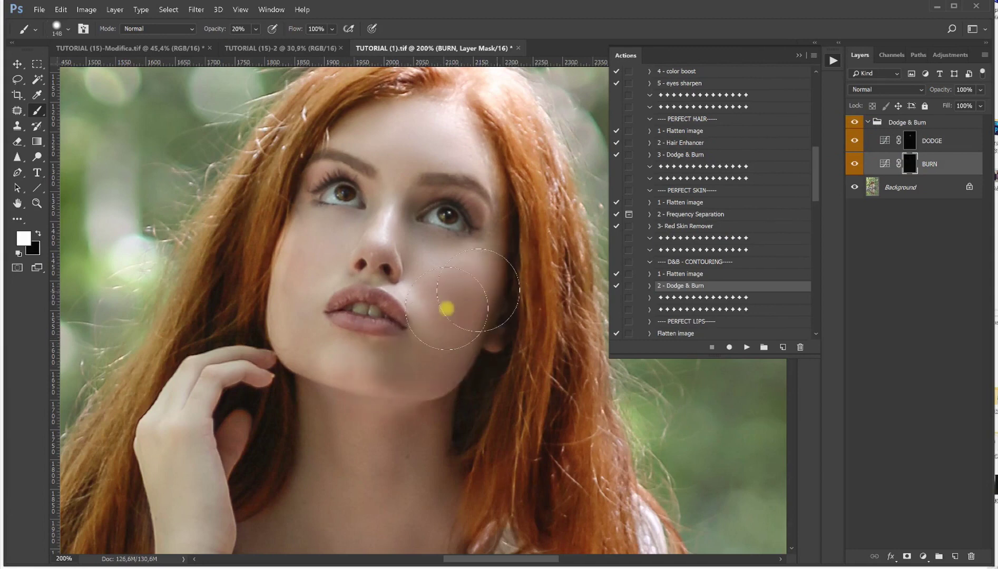
mouse_move(273, 303)
left_mouse_down()
mouse_move(288, 334)
mouse_move(294, 314)
mouse_move(297, 338)
mouse_move(282, 264)
mouse_move(287, 341)
mouse_move(287, 319)
left_mouse_up()
left_click_drag(368, 381, 305, 371)
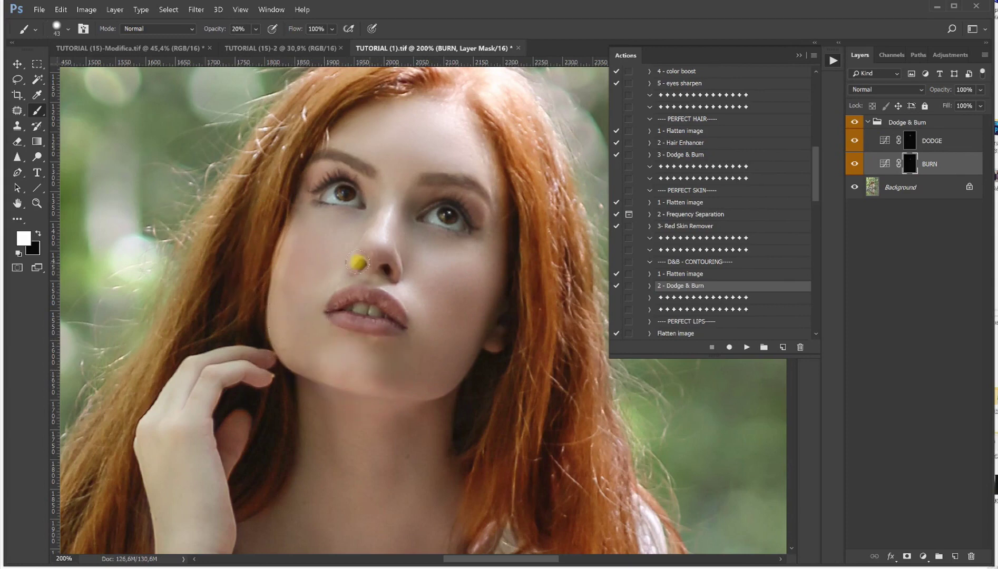
left_click_drag(368, 325, 357, 341)
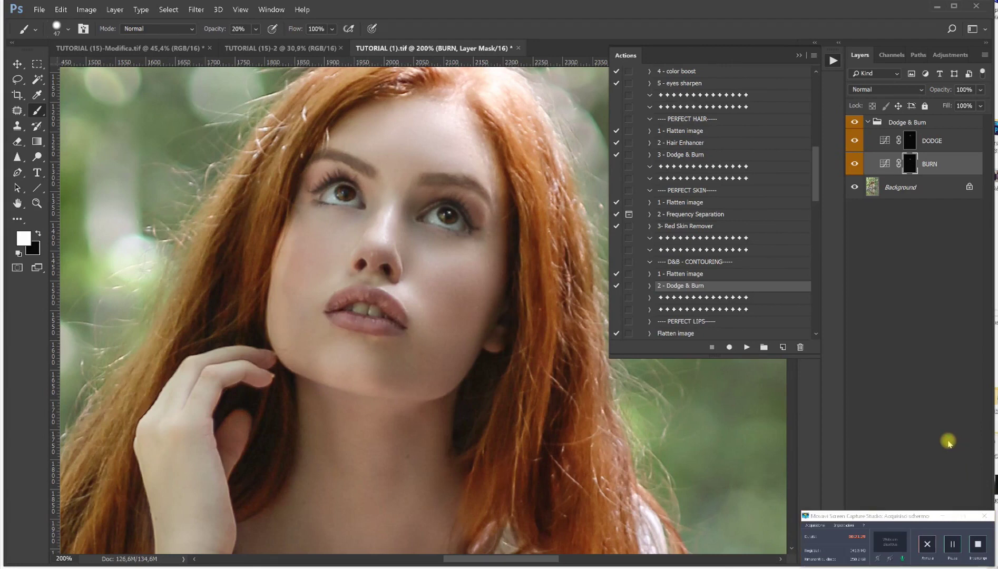
left_click(943, 518)
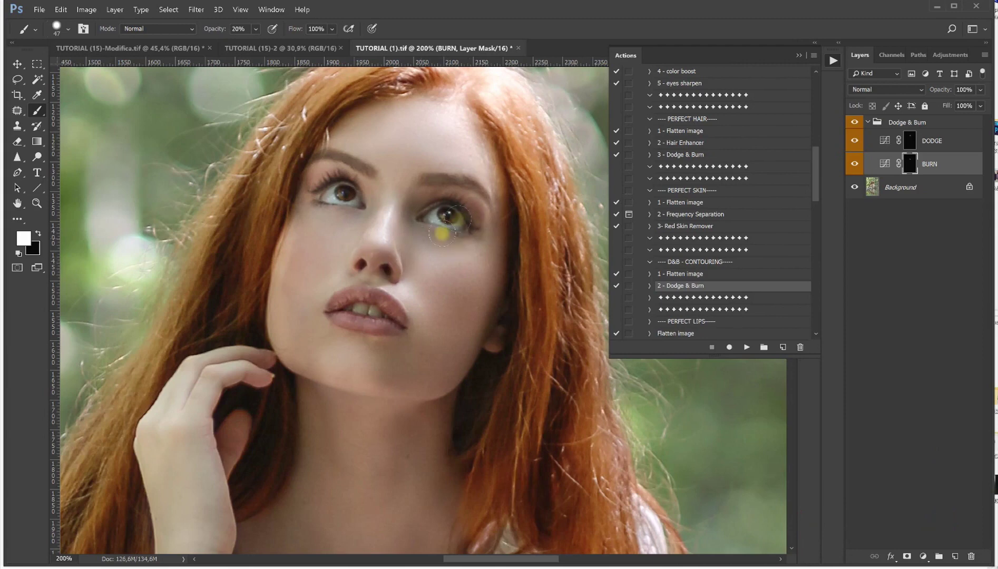
left_click_drag(482, 216, 503, 210)
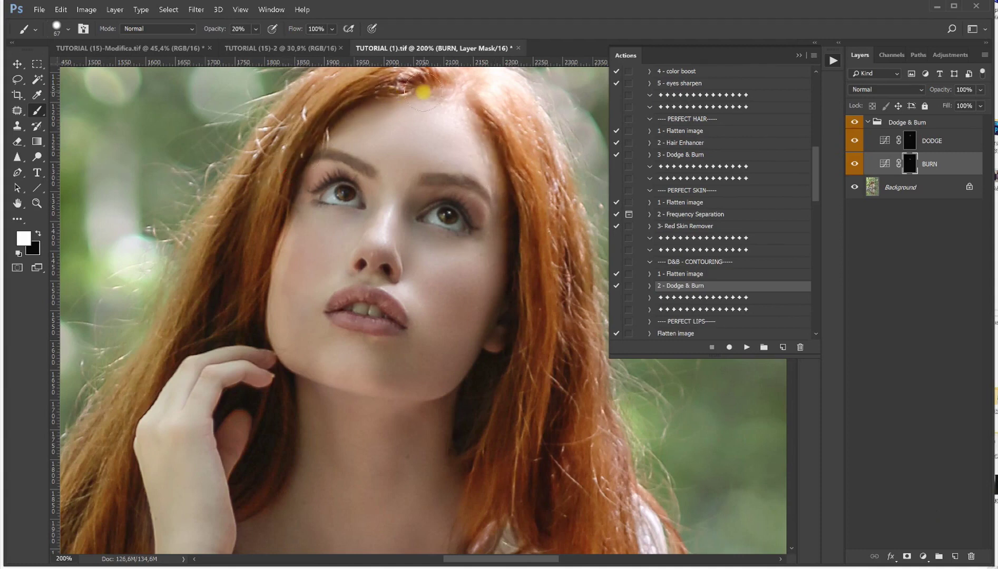
left_click_drag(379, 289, 352, 295)
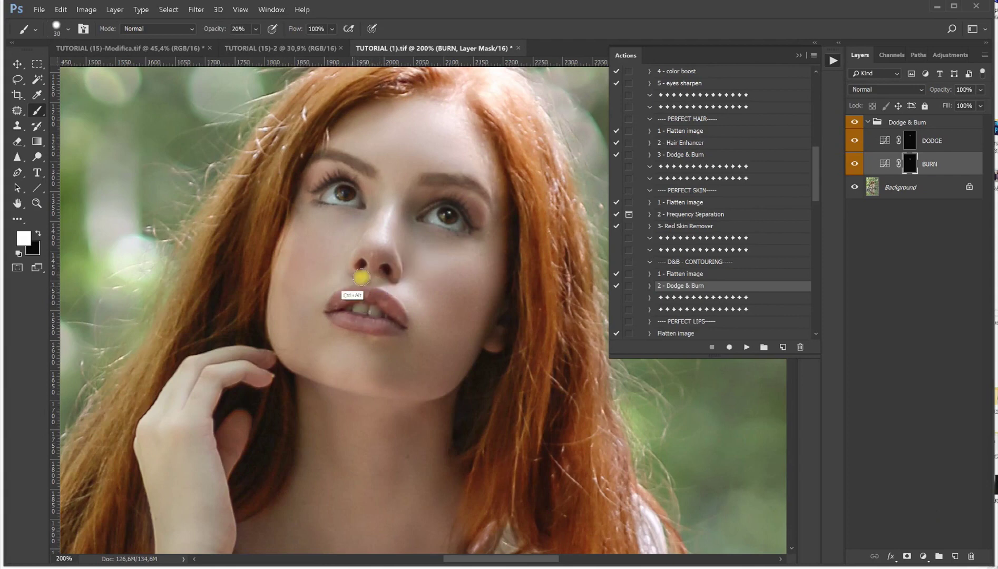
mouse_move(405, 257)
left_mouse_down()
mouse_move(412, 251)
mouse_move(399, 247)
mouse_move(402, 263)
left_mouse_up()
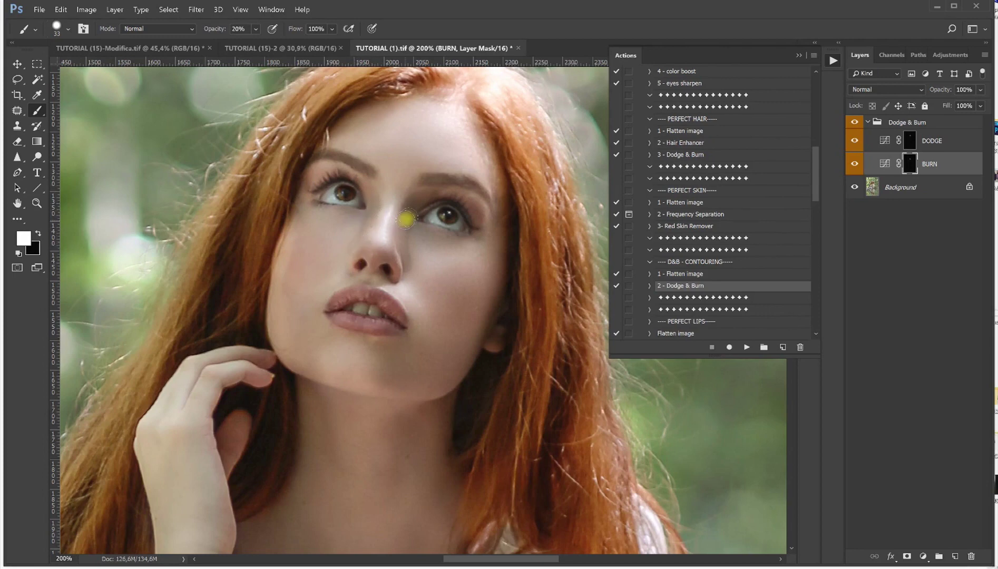
- Review the contouring on the whole picture and close up on the face
left_click(37, 204)
right_click(318, 217)
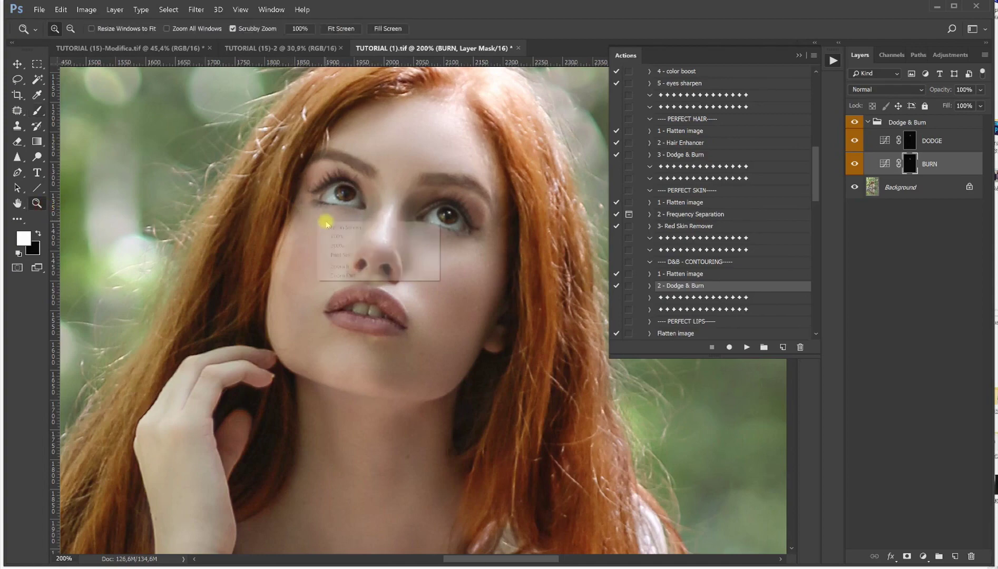
left_click(358, 225)
left_click(431, 200)
left_click(431, 200)
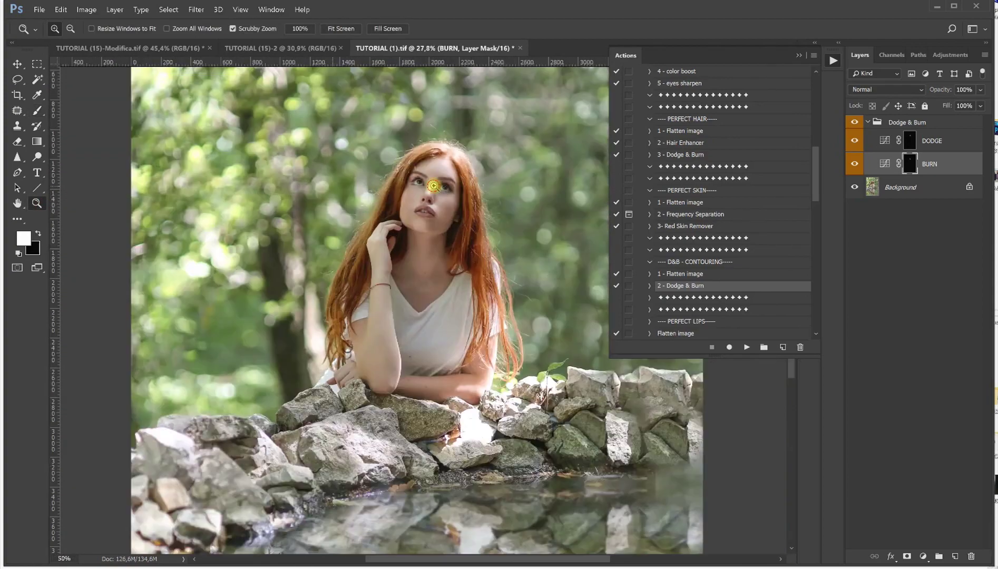
left_click(431, 200)
left_click(431, 200)
left_click(431, 200)
scroll(439, 238, "up", 1)
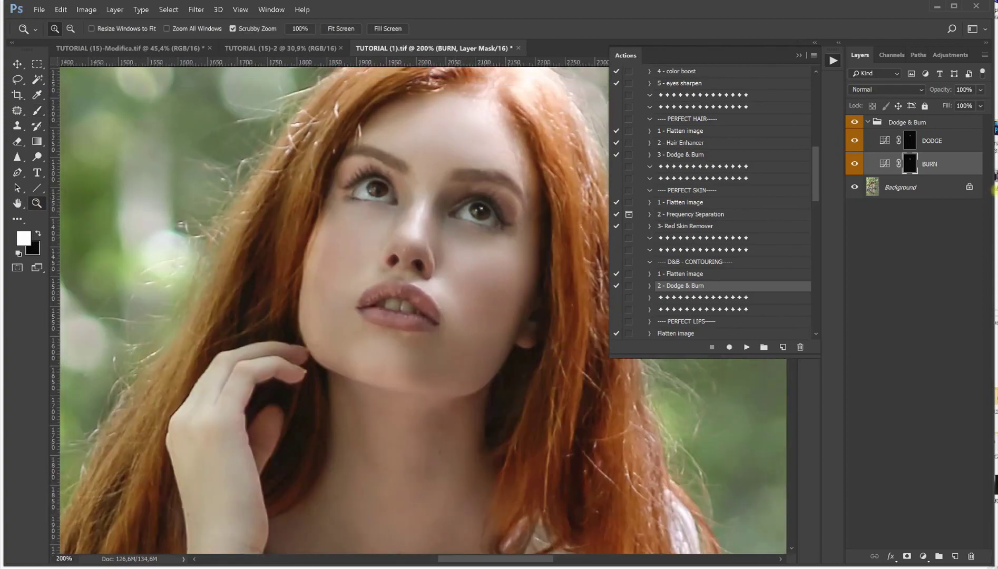
- Reduce the Dodge & Burn group's opacity to 47% and compare the face with and without the group
left_click(969, 123)
left_click(980, 90)
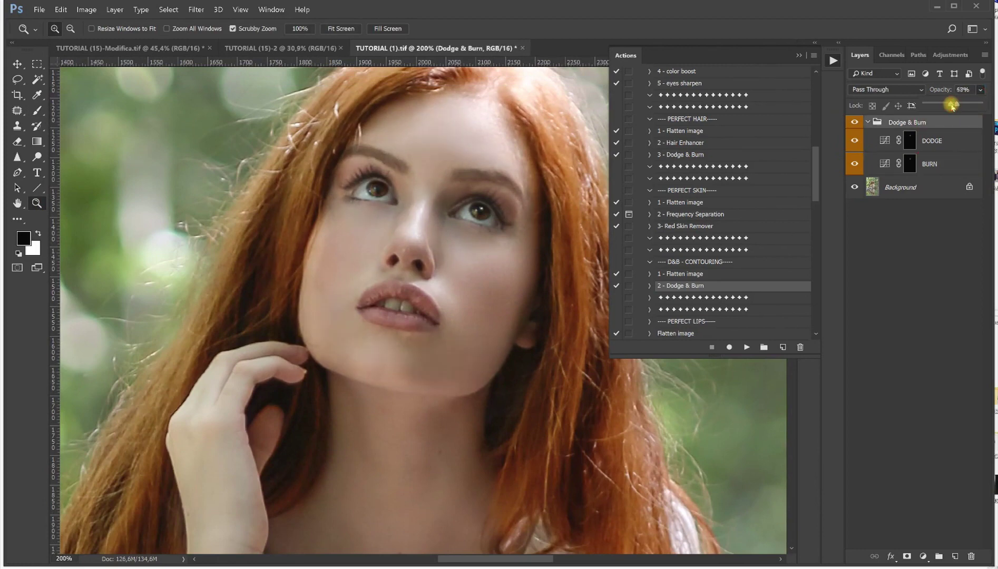
left_click(854, 123)
left_click(855, 123)
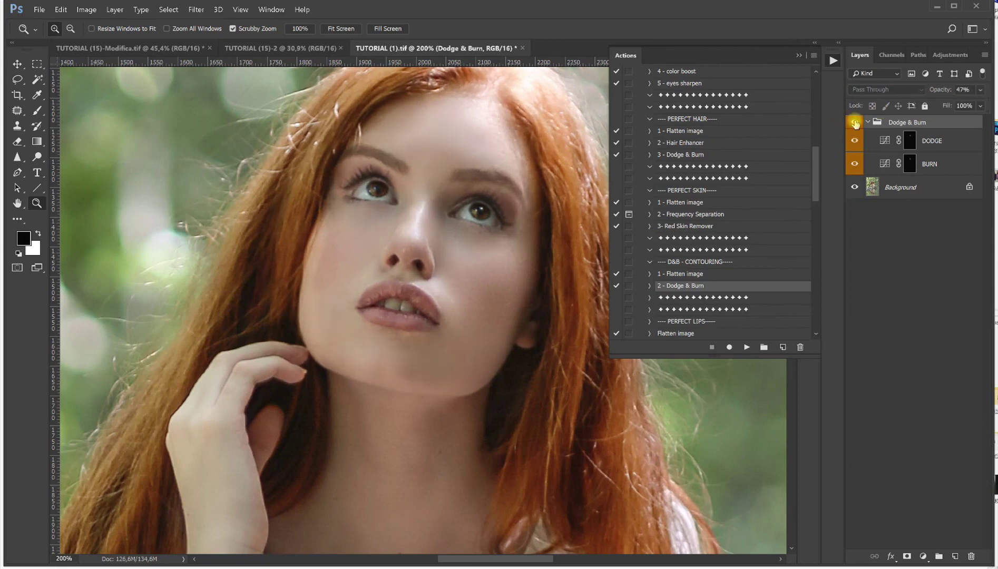
left_click(979, 91)
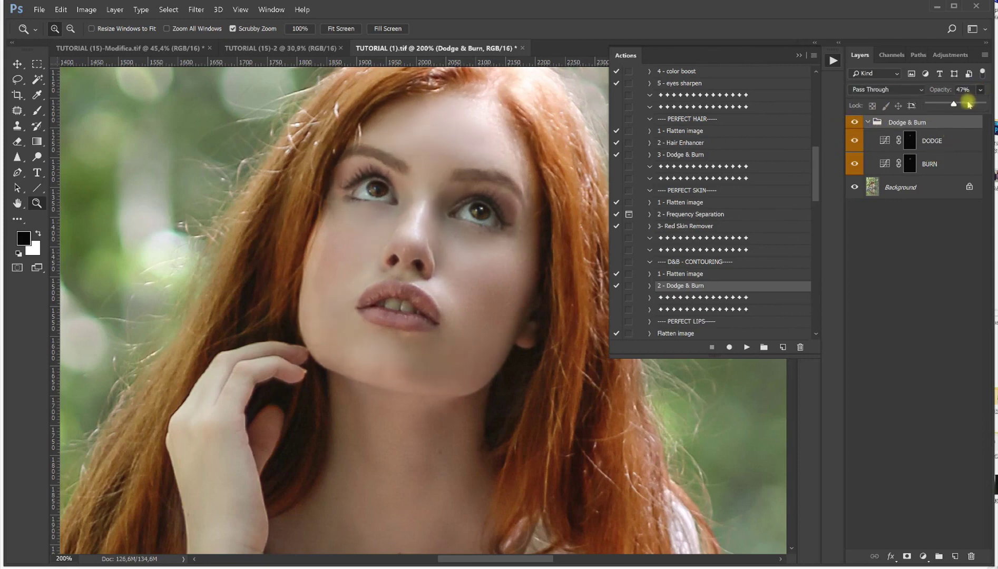
- Compare the face with and without the BURN layer, set that layer's opacity to 68% and check the whole picture
left_click(939, 164)
key("x")
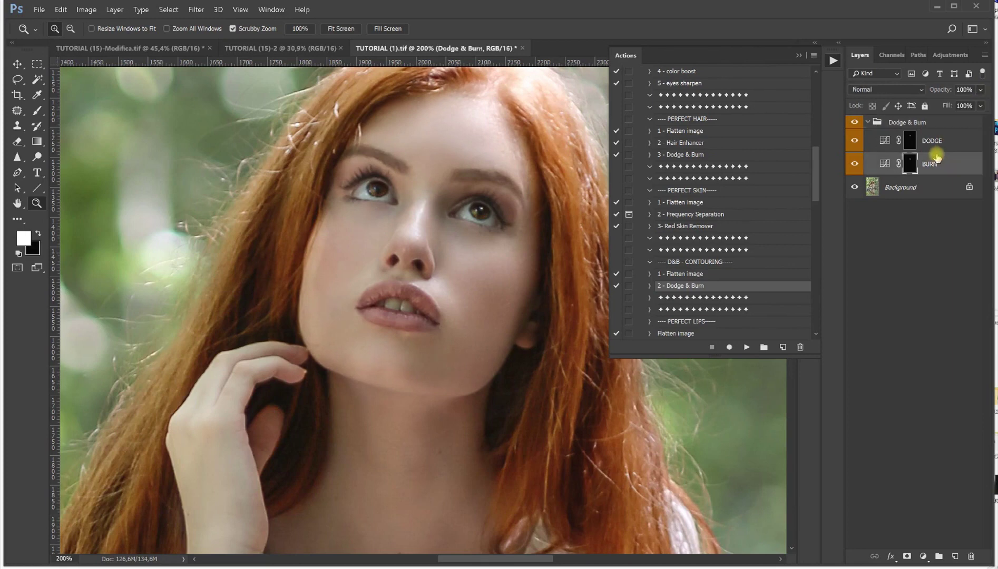
left_click(855, 163)
left_click(855, 164)
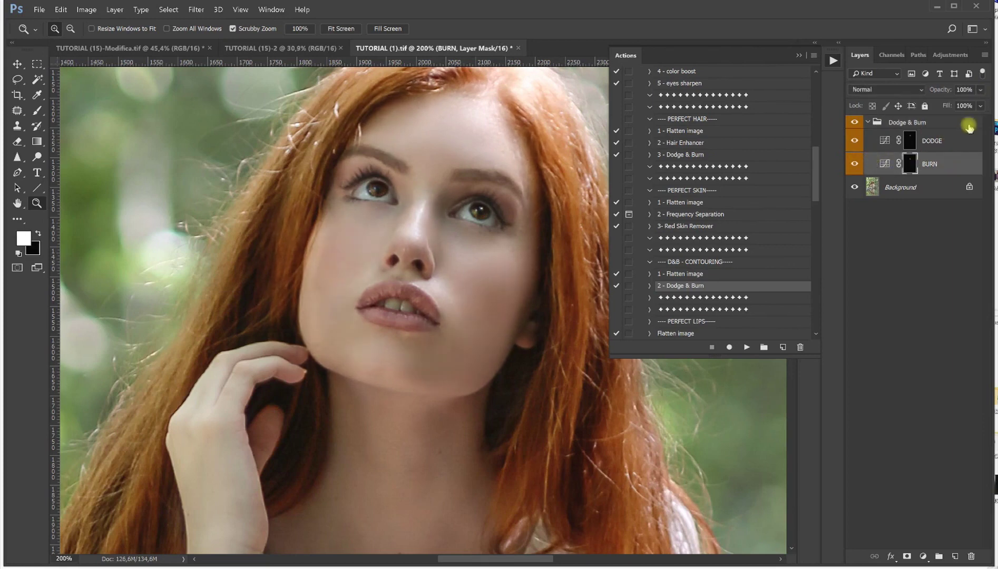
left_click(979, 89)
left_click(853, 116)
right_click(222, 234)
left_click(248, 237)
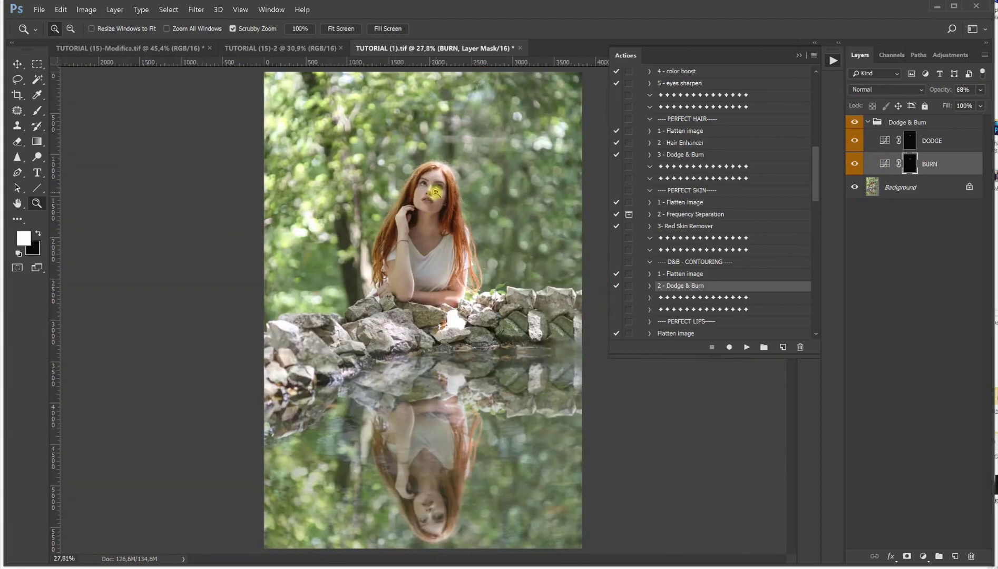
- Flatten the image and run the 1 - Lips Enhancer action from the Perfect Lips set
left_click(451, 197)
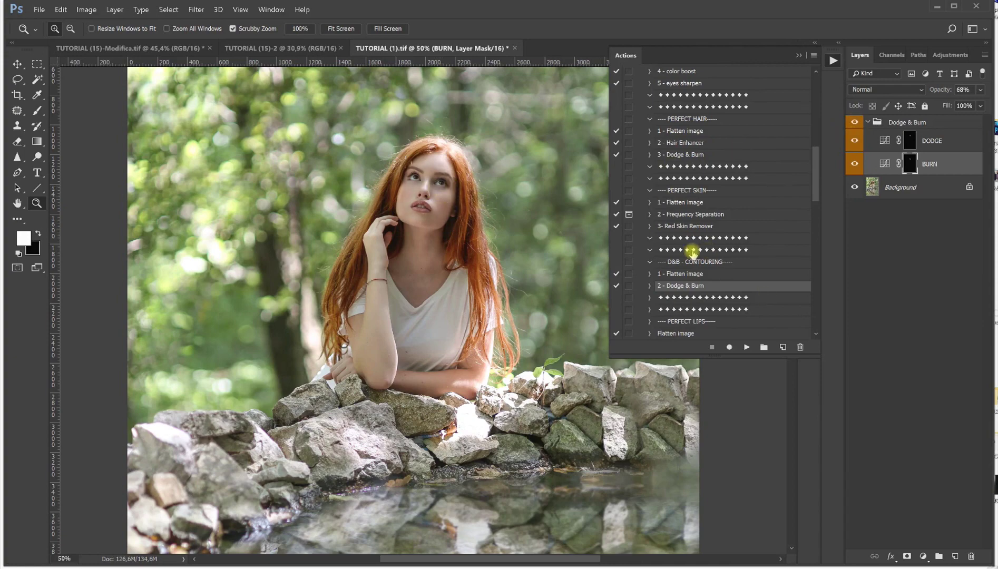
left_click_drag(414, 211, 449, 217)
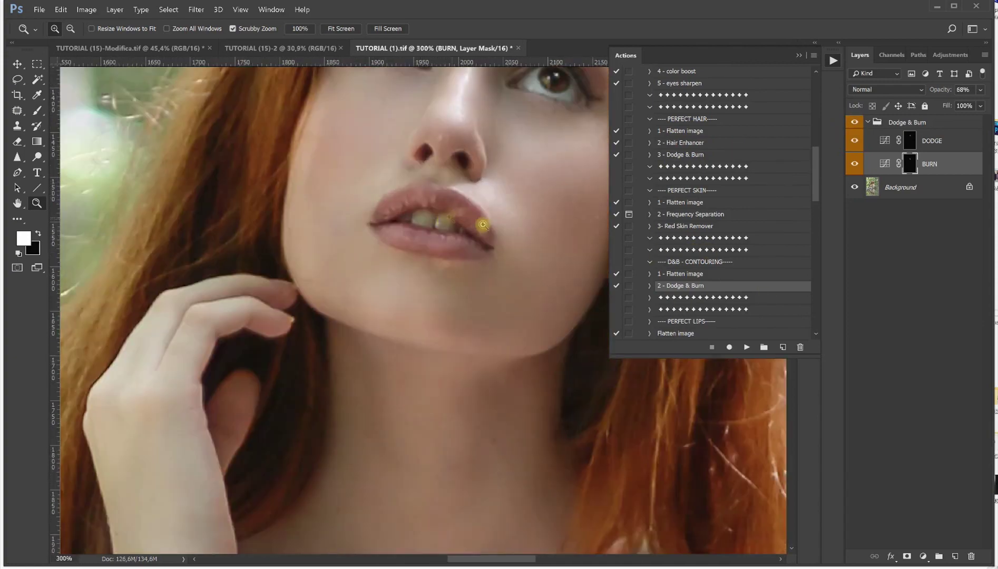
left_click(702, 333)
scroll(703, 269, "down", 1)
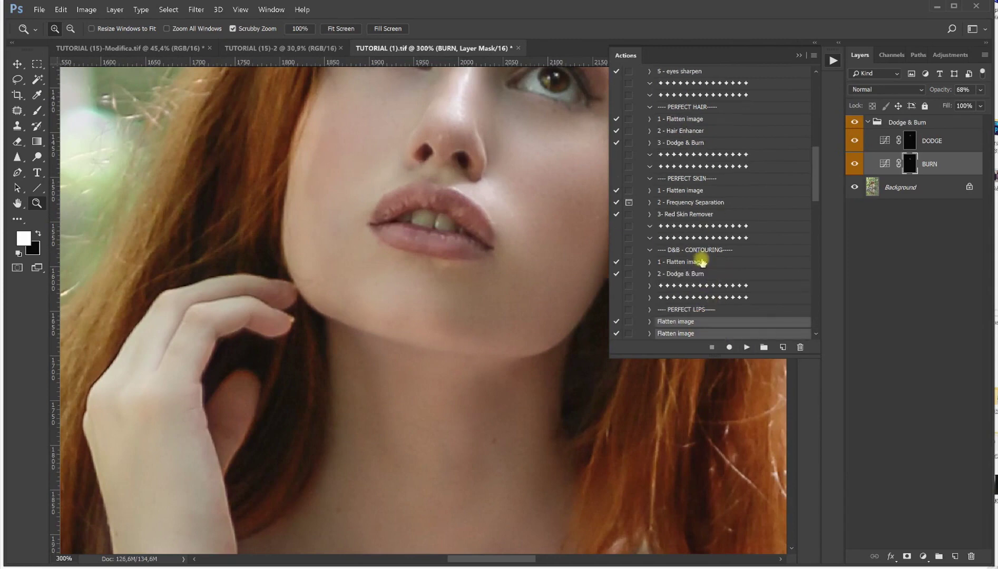
scroll(702, 258, "down", 3)
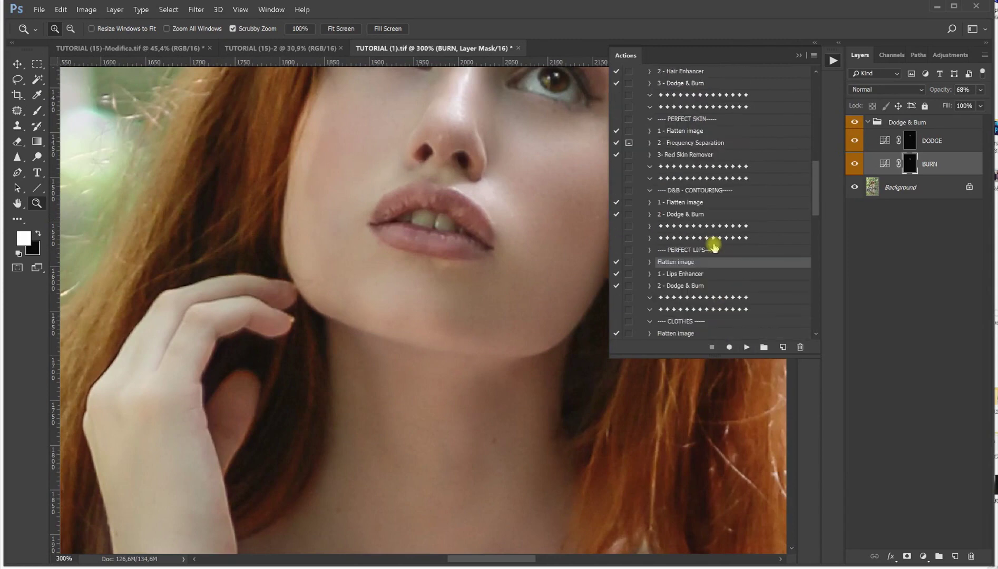
left_click(747, 348)
left_click(685, 262)
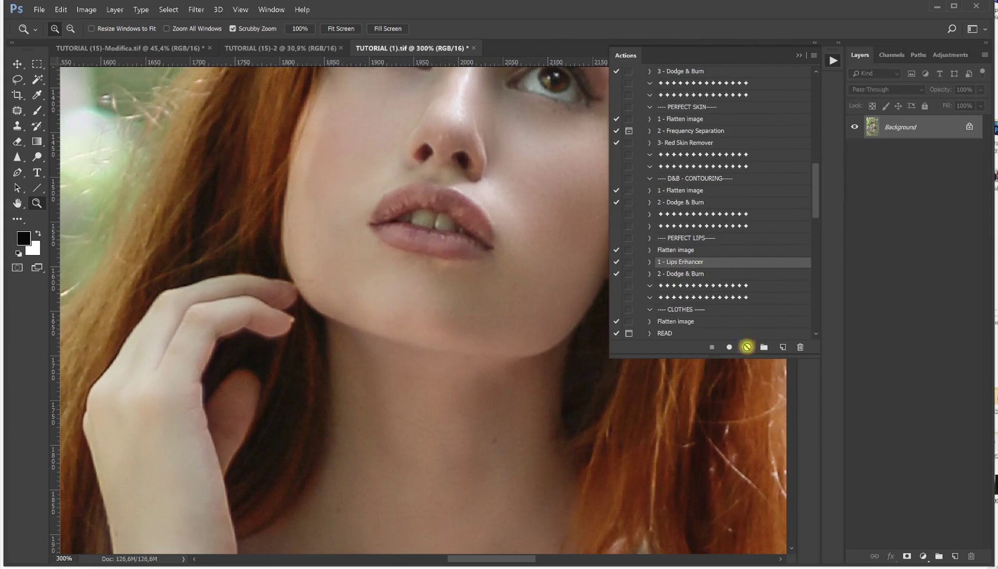
left_click(746, 347)
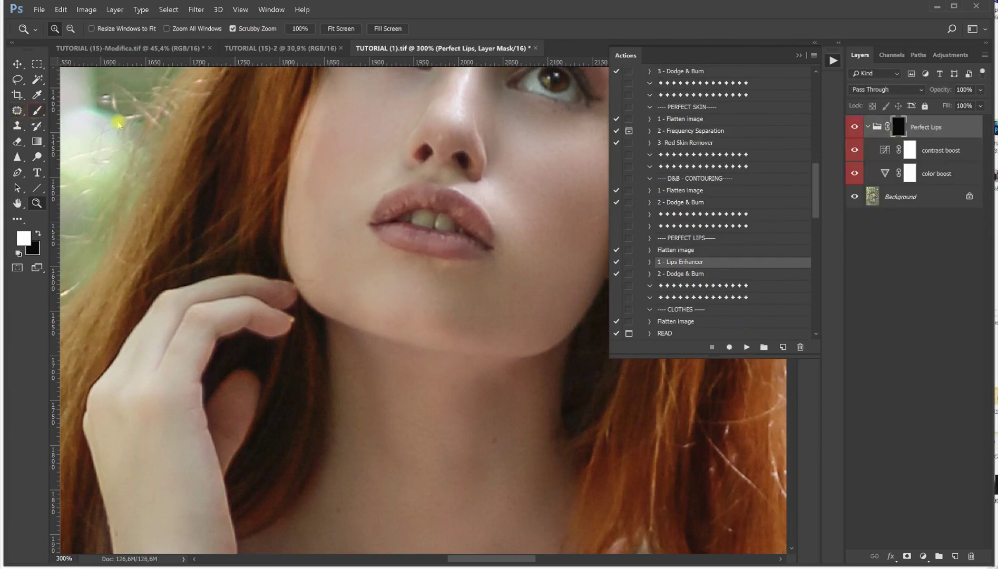
- Paint over the lips on the Perfect Lips mask with a white 21 px brush, raising the brush opacity from 20% to 100%
left_click(35, 111)
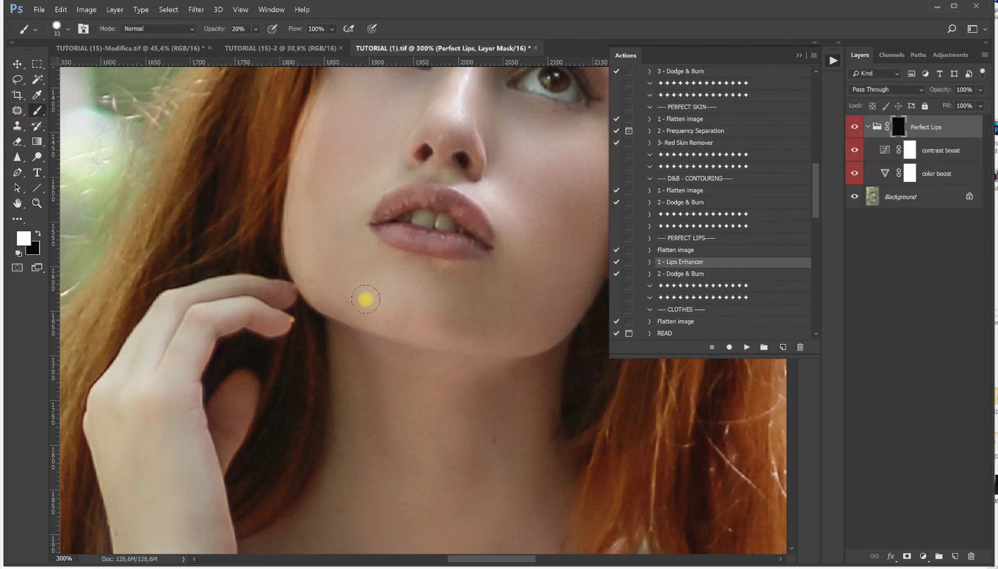
left_click_drag(404, 253, 395, 251)
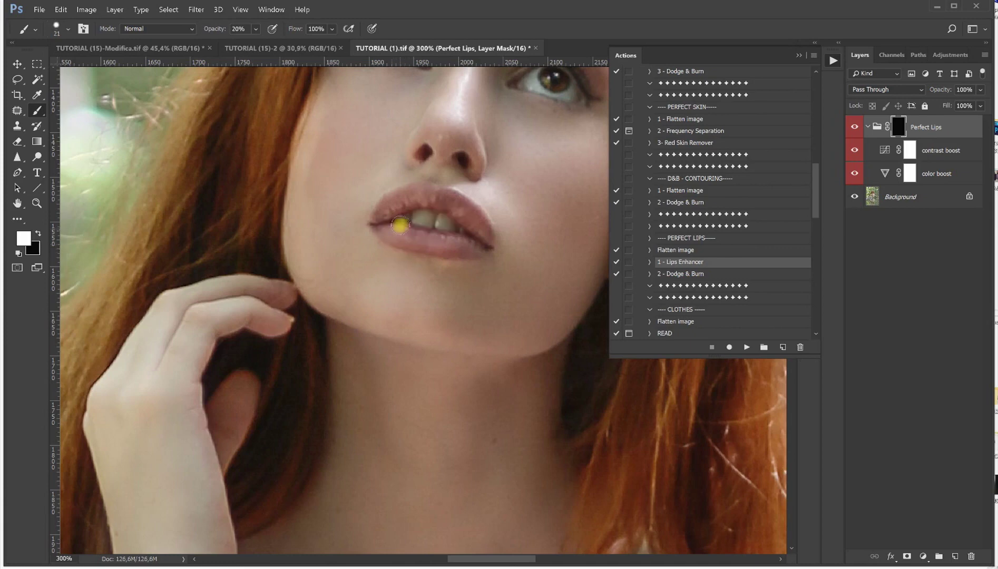
mouse_move(389, 230)
left_mouse_down()
mouse_move(405, 241)
mouse_move(416, 207)
mouse_move(407, 198)
left_mouse_up()
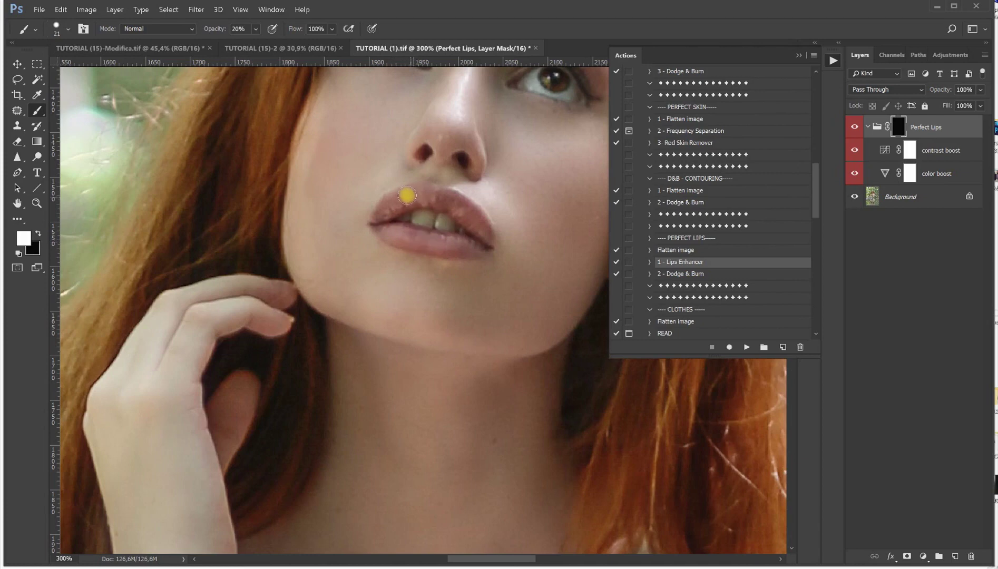
left_click(256, 30)
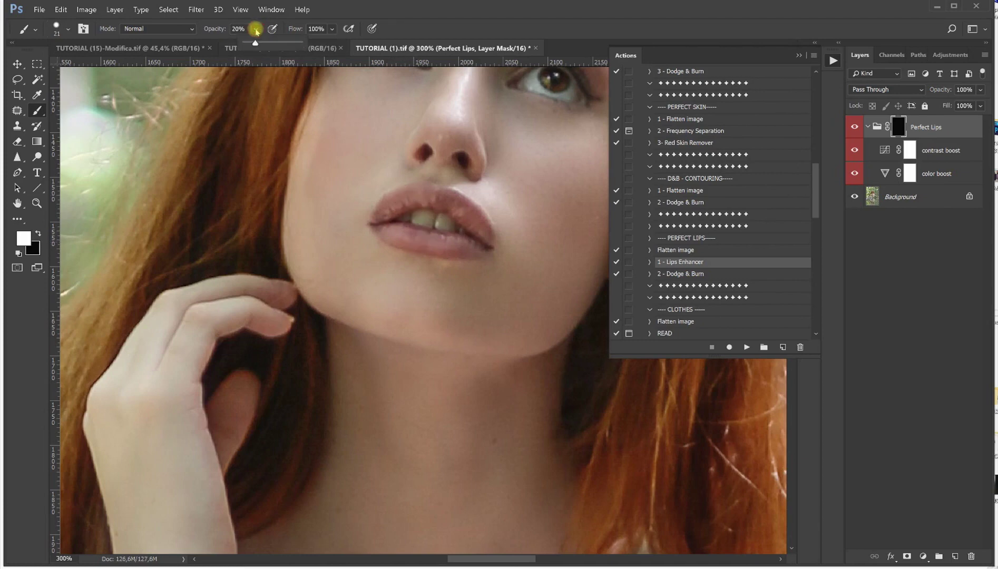
left_click_drag(256, 44, 305, 41)
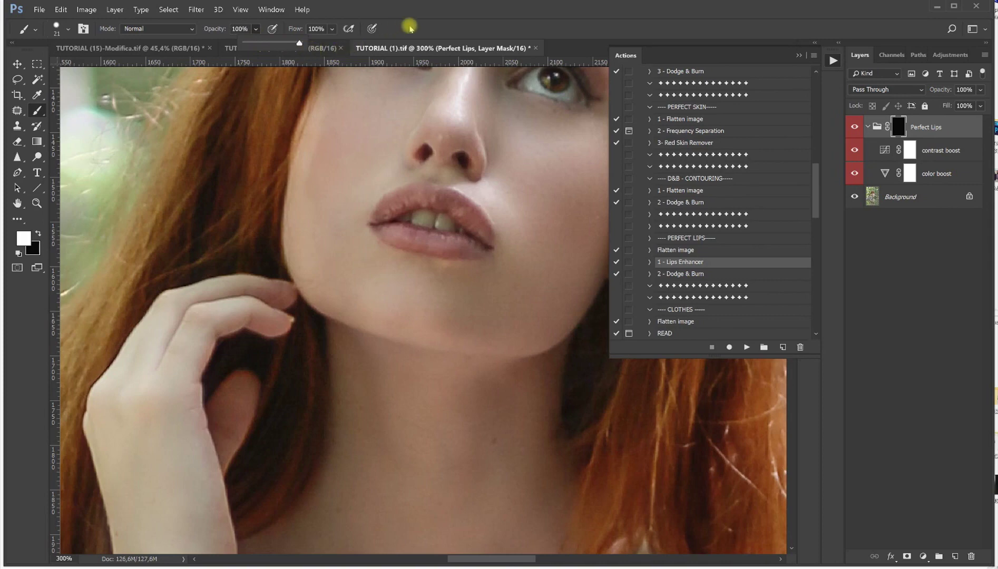
mouse_move(415, 282)
left_mouse_down()
mouse_move(446, 248)
mouse_move(387, 228)
mouse_move(432, 244)
mouse_move(474, 244)
mouse_move(394, 231)
mouse_move(384, 220)
mouse_move(396, 205)
mouse_move(391, 212)
mouse_move(412, 195)
mouse_move(435, 198)
mouse_move(401, 195)
mouse_move(386, 227)
mouse_move(394, 233)
mouse_move(471, 248)
mouse_move(475, 226)
mouse_move(445, 198)
mouse_move(472, 220)
mouse_move(465, 208)
mouse_move(481, 243)
mouse_move(437, 245)
mouse_move(431, 212)
left_mouse_up()
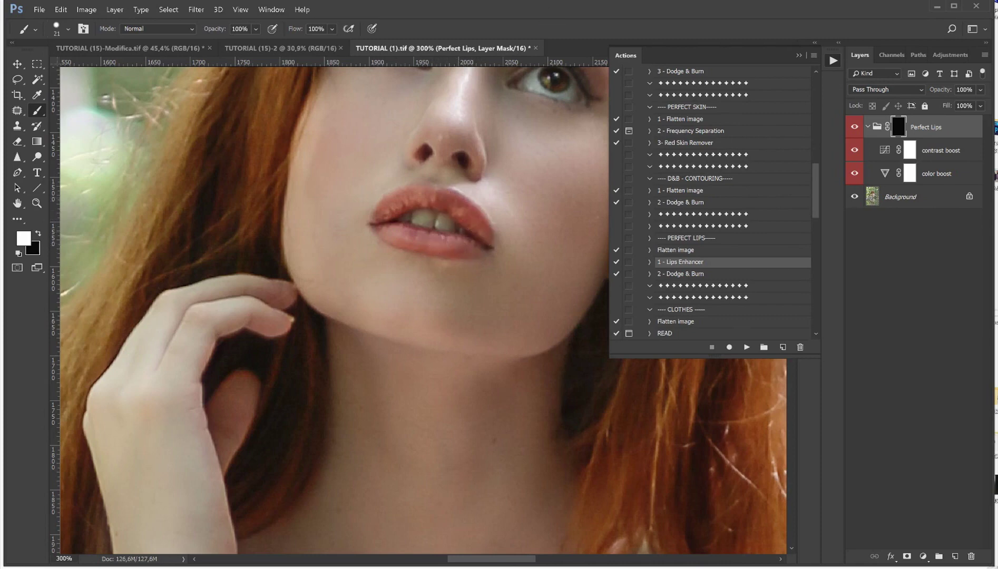
- Set the Perfect Lips group's opacity to 54% and compare the lips with and without the group
left_click(977, 90)
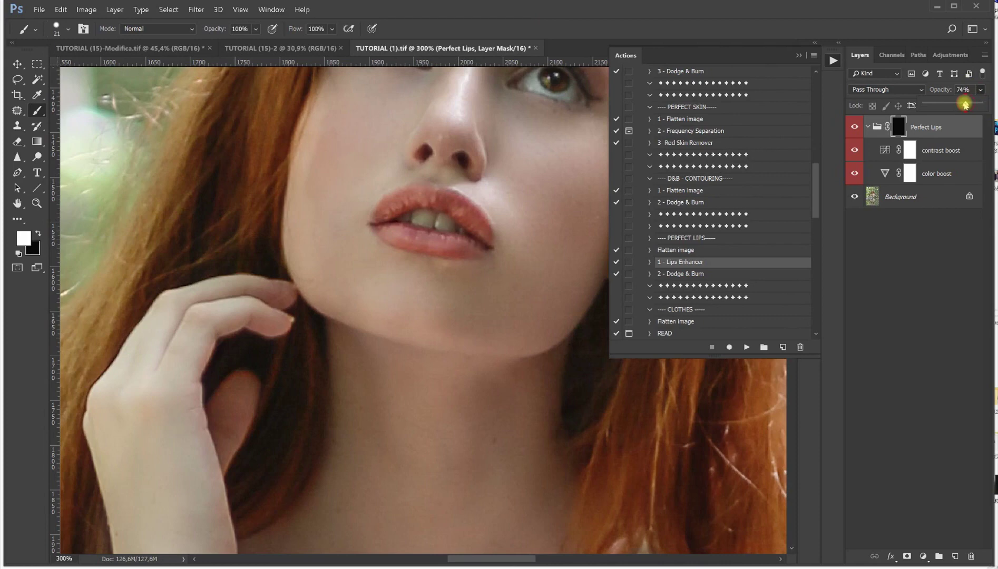
left_click_drag(956, 104, 954, 103)
left_click(854, 127)
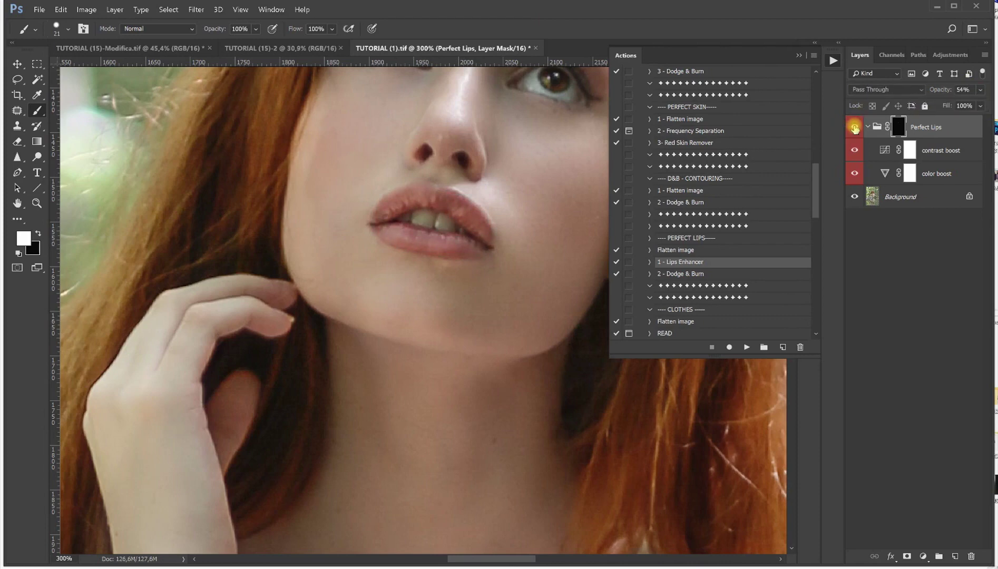
- Run the 2 - Dodge & Burn action for the lips and brighten their highlights on the DODGE mask with a 14 px brush at 20% opacity
left_click(679, 273)
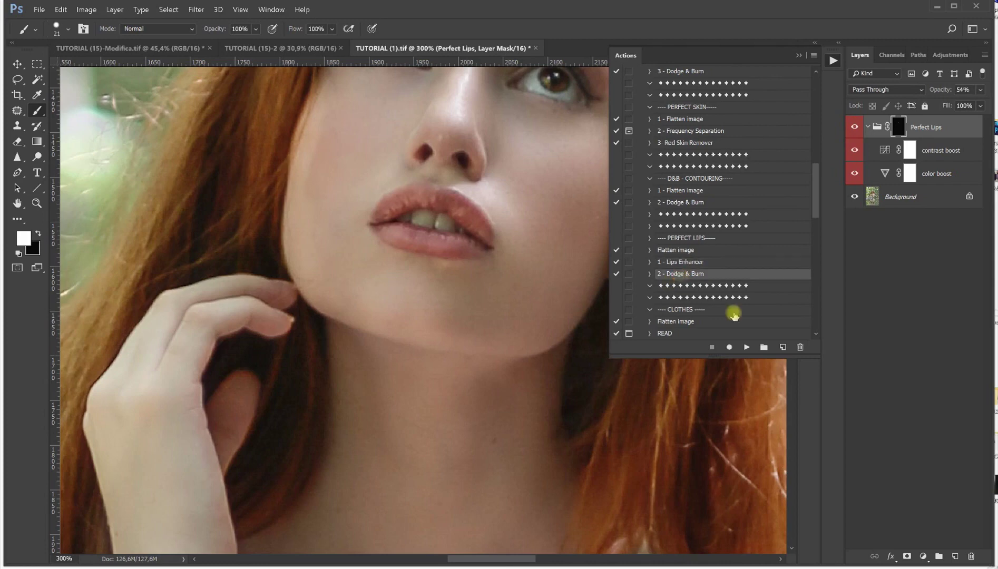
left_click(746, 347)
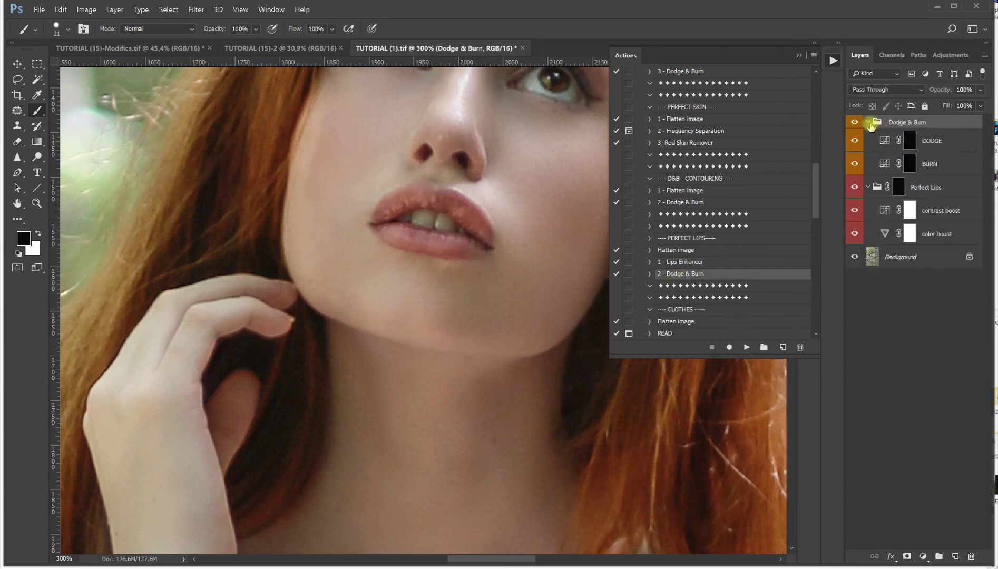
left_click(911, 140)
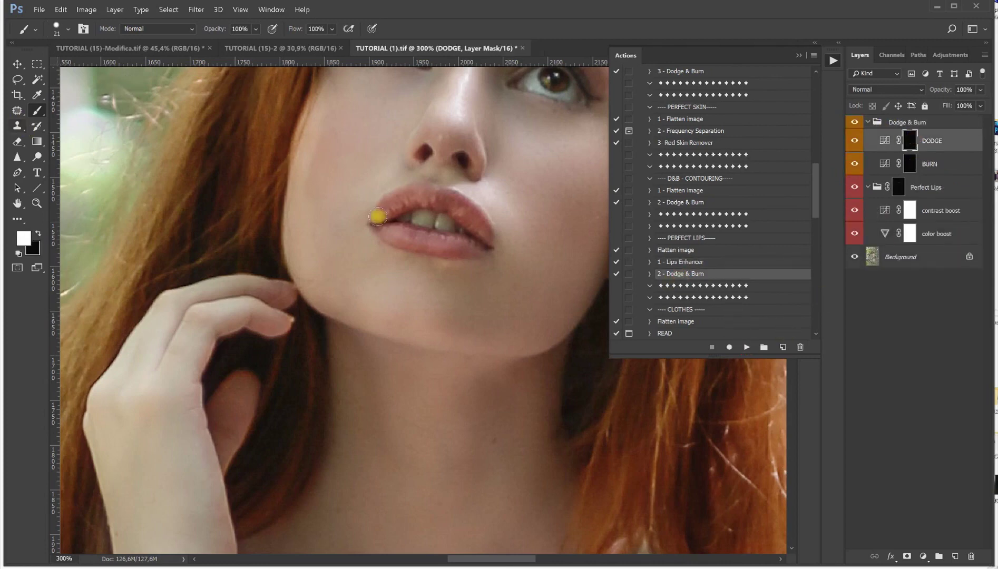
mouse_move(392, 254)
left_mouse_down()
mouse_move(406, 237)
mouse_move(431, 241)
left_mouse_up()
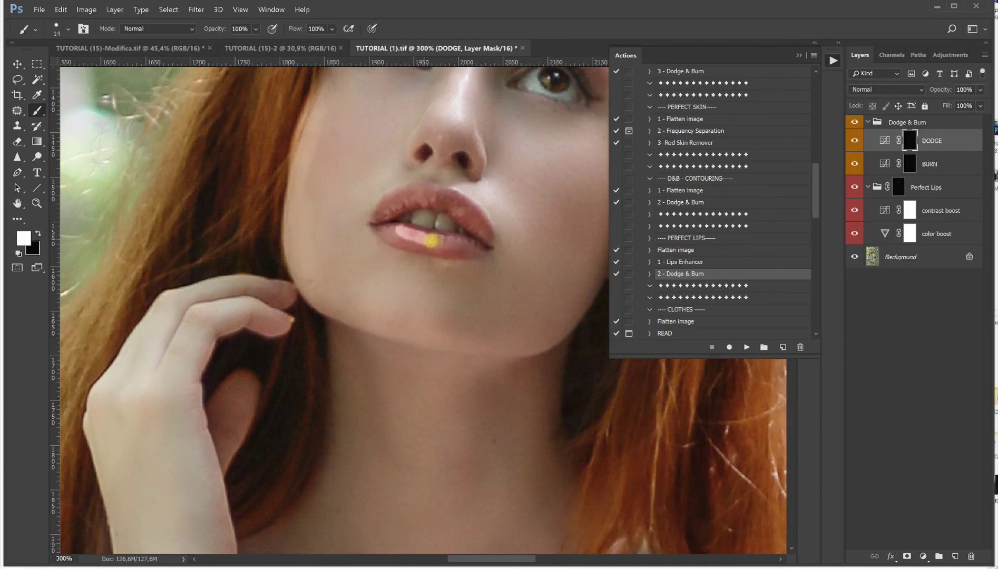
key("ctrl+z")
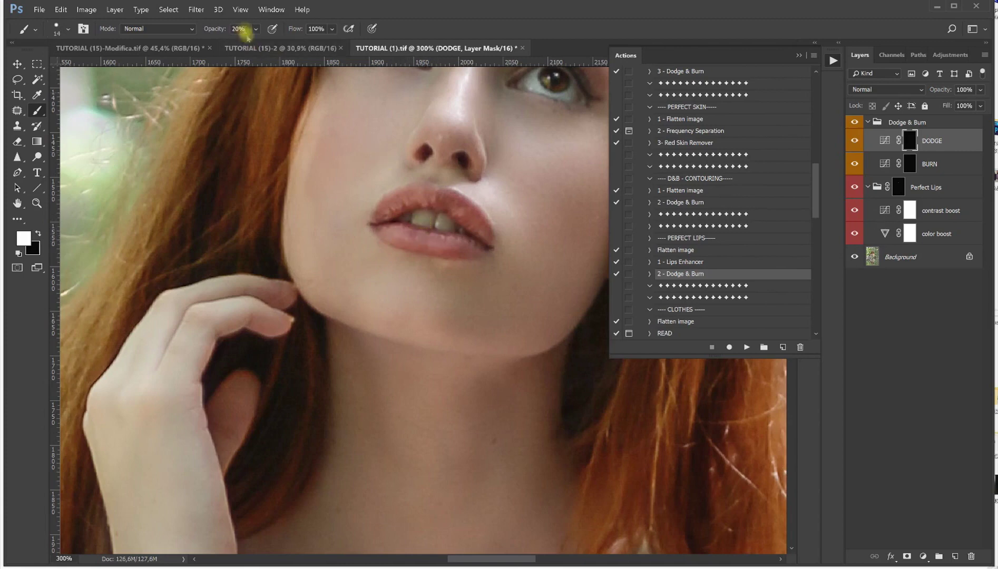
right_click(403, 217)
left_click(396, 231)
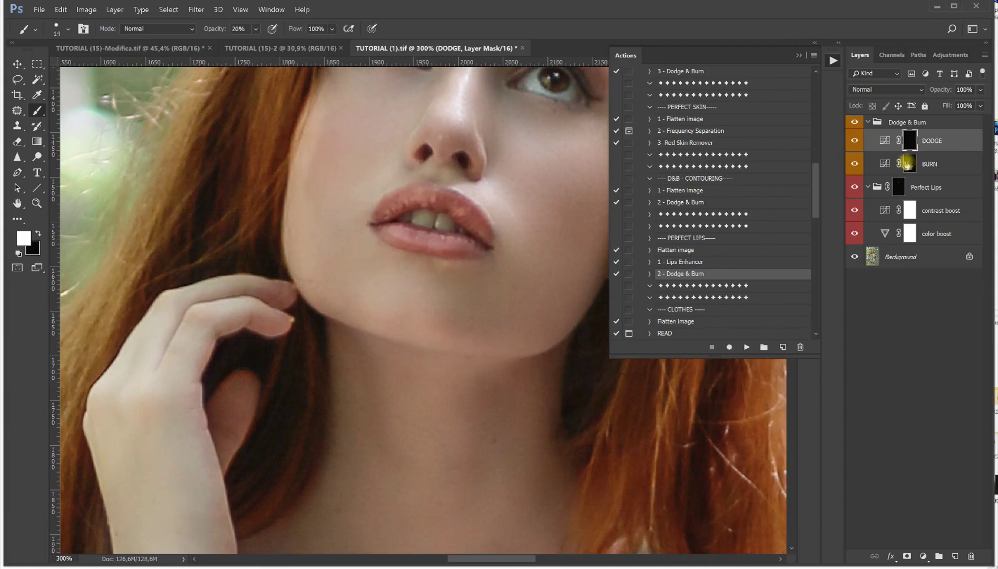
- Darken the lips' shadow areas on the BURN mask and compare the lips with and without the Dodge & Burn group
left_click(908, 164)
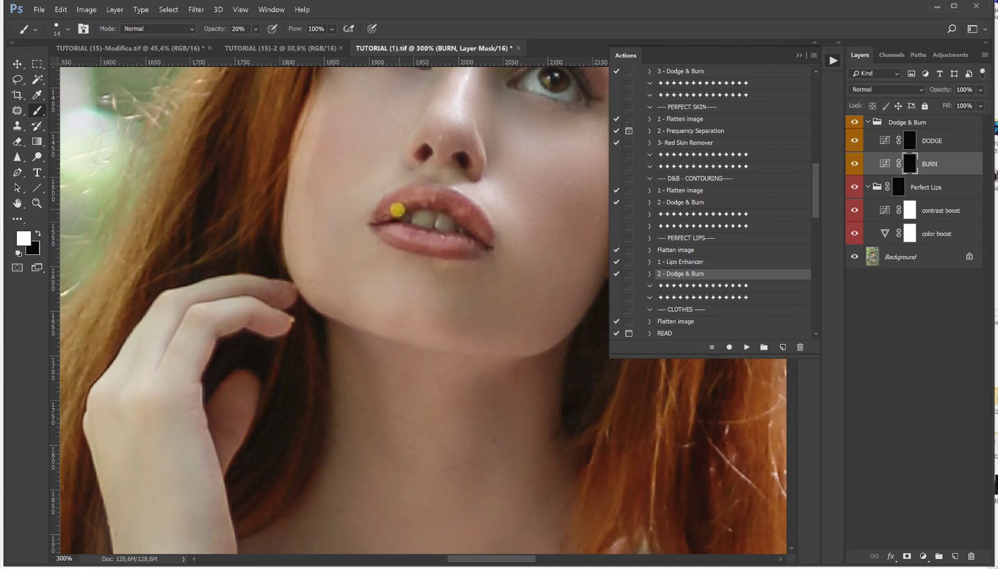
left_click(854, 122)
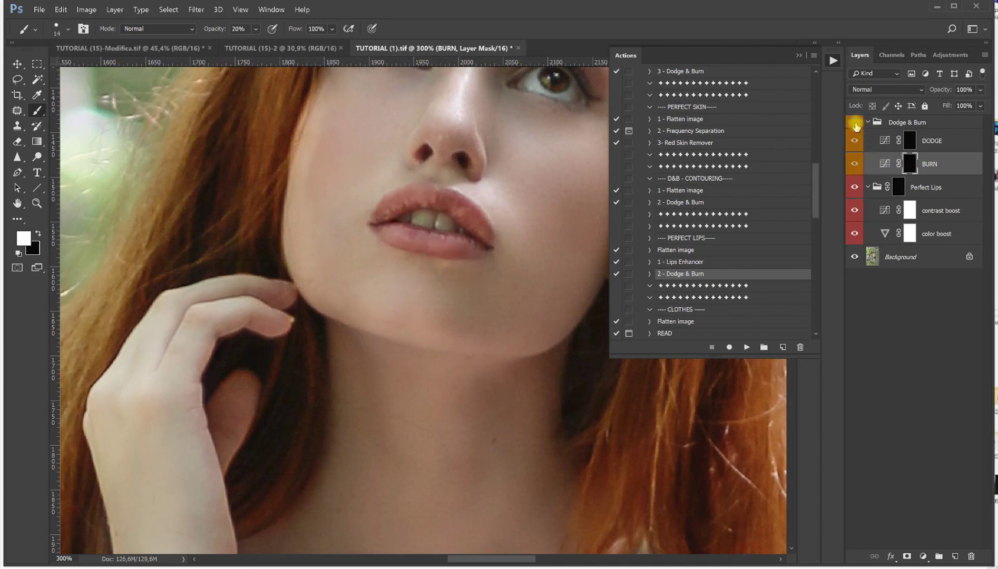
left_click(855, 123)
- Set the Dodge & Burn group's opacity to 45% and check the lips with and without it
left_click(906, 123)
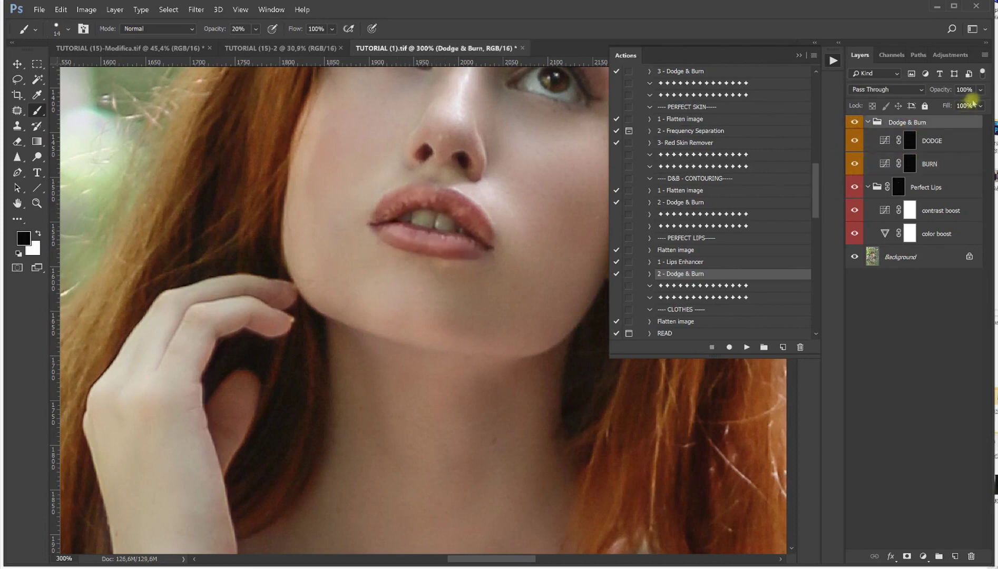
left_click(980, 92)
left_click_drag(950, 104, 949, 104)
left_click(854, 123)
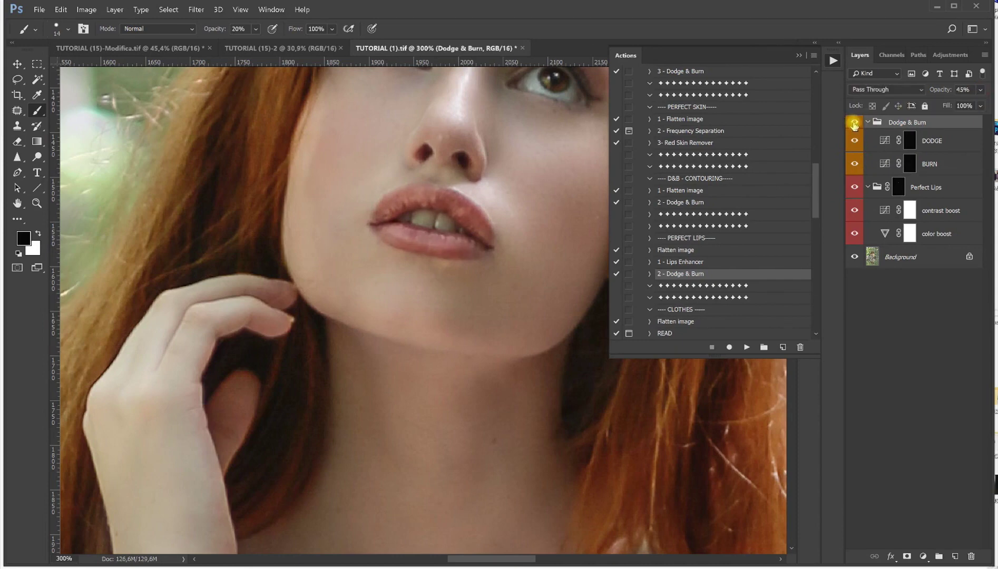
left_click(855, 122)
- Review the finished lips on the whole picture and closer on the woman's upper body
left_click(36, 203)
right_click(205, 198)
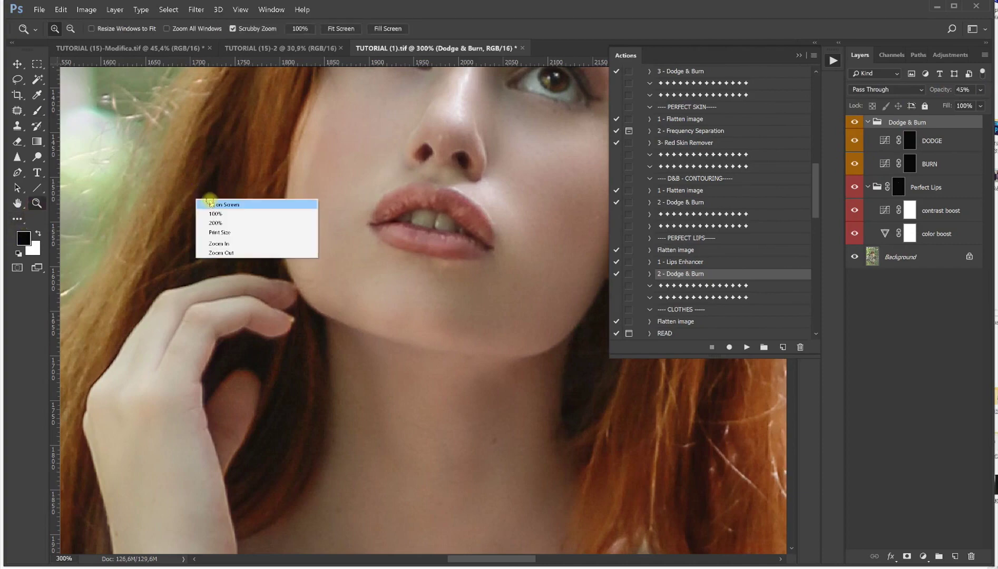
left_click(216, 201)
left_click(434, 185)
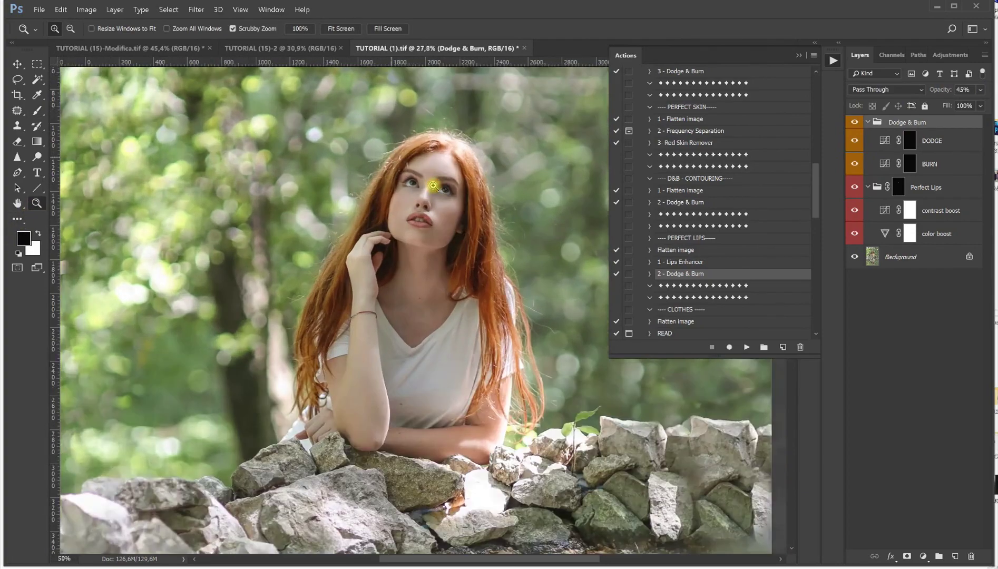
right_click(434, 185)
left_click(441, 189)
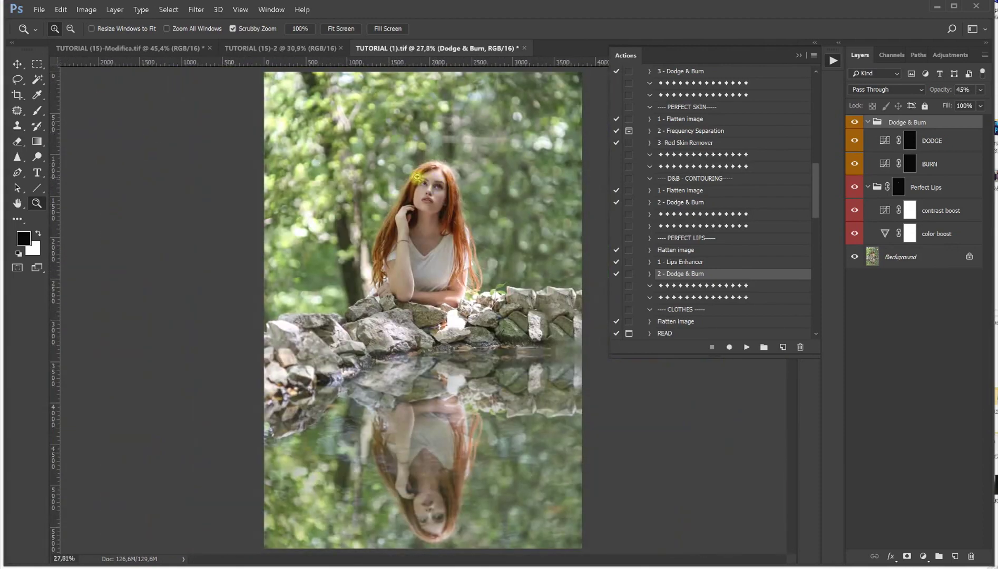
left_click(430, 185)
left_click(430, 185)
left_click(430, 185)
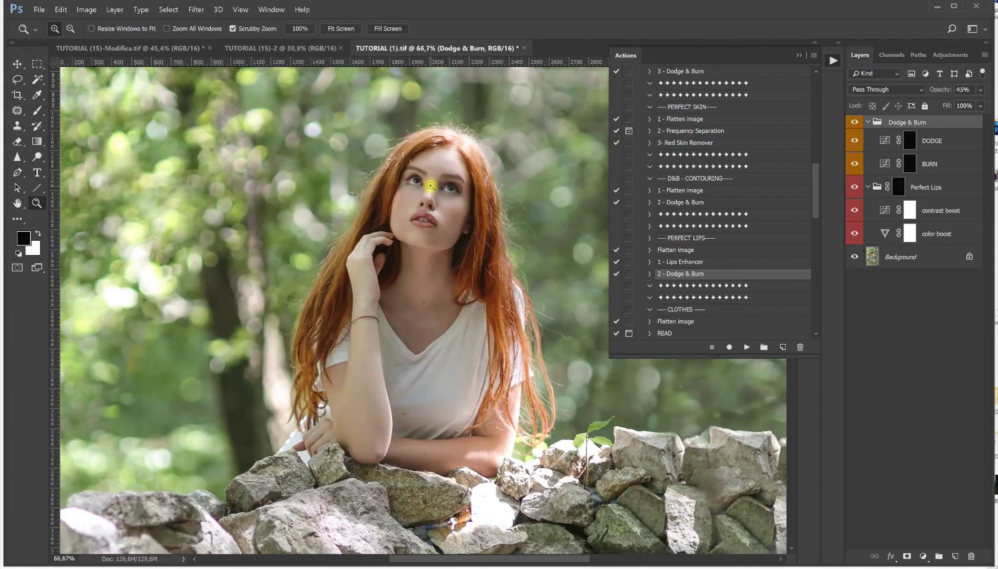
- Flatten the image and fit the whole picture on screen
scroll(730, 206, "down", 4)
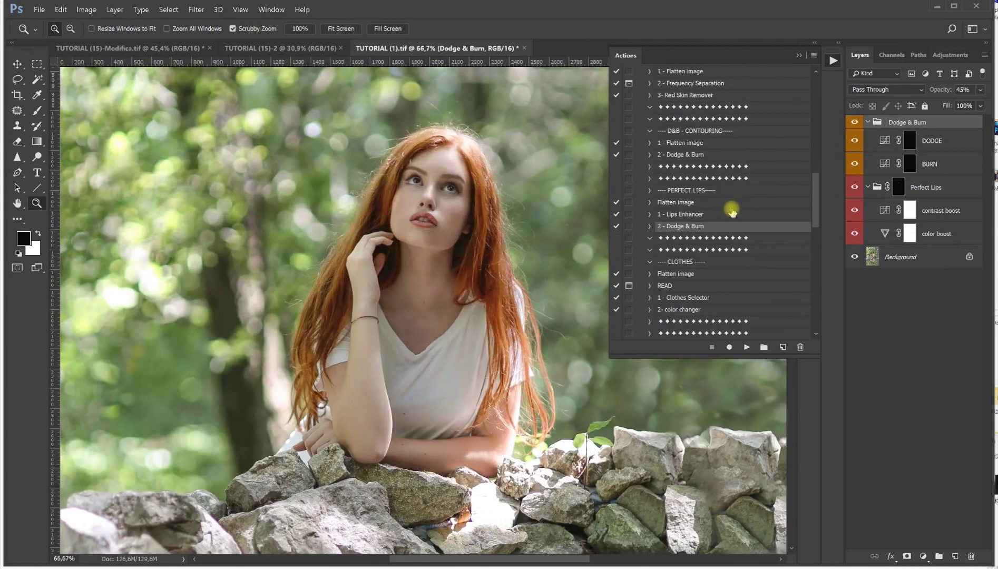
scroll(726, 203, "down", 1)
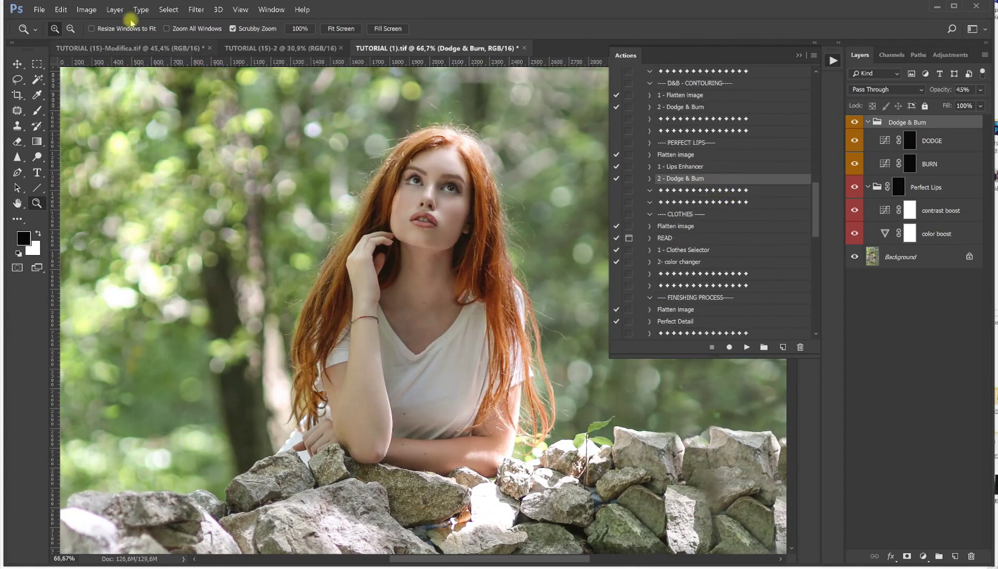
left_click(115, 10)
left_click(126, 337)
right_click(329, 281)
left_click(347, 283)
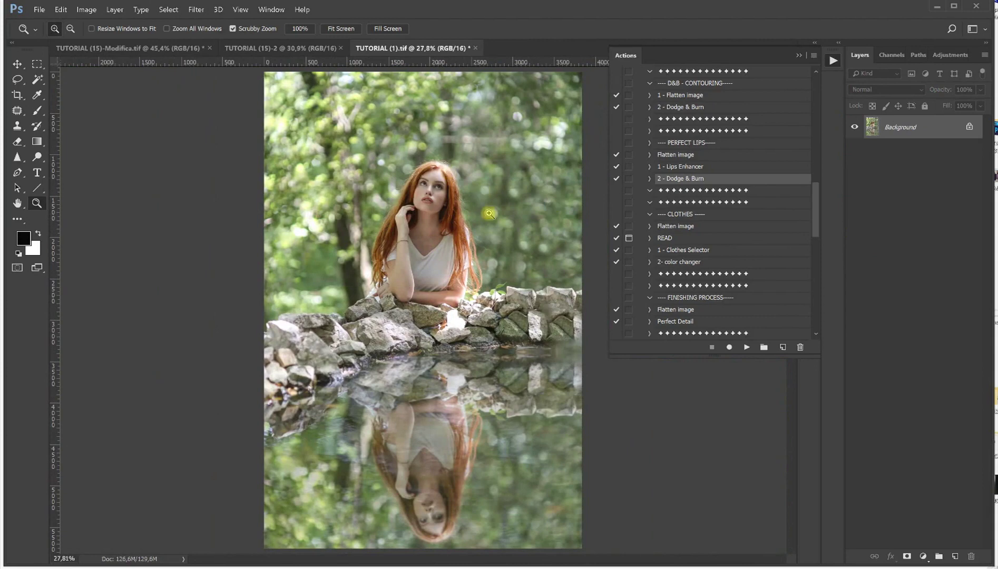
- Run the Brown action from the second InfraBrown set and dismiss its message
scroll(700, 238, "up", 1)
scroll(700, 237, "up", 4)
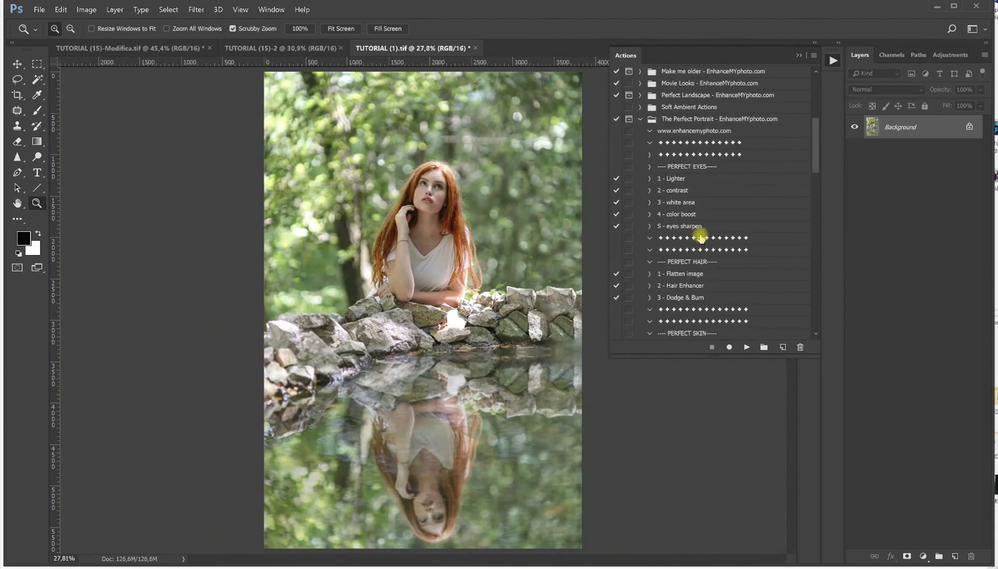
scroll(701, 238, "up", 6)
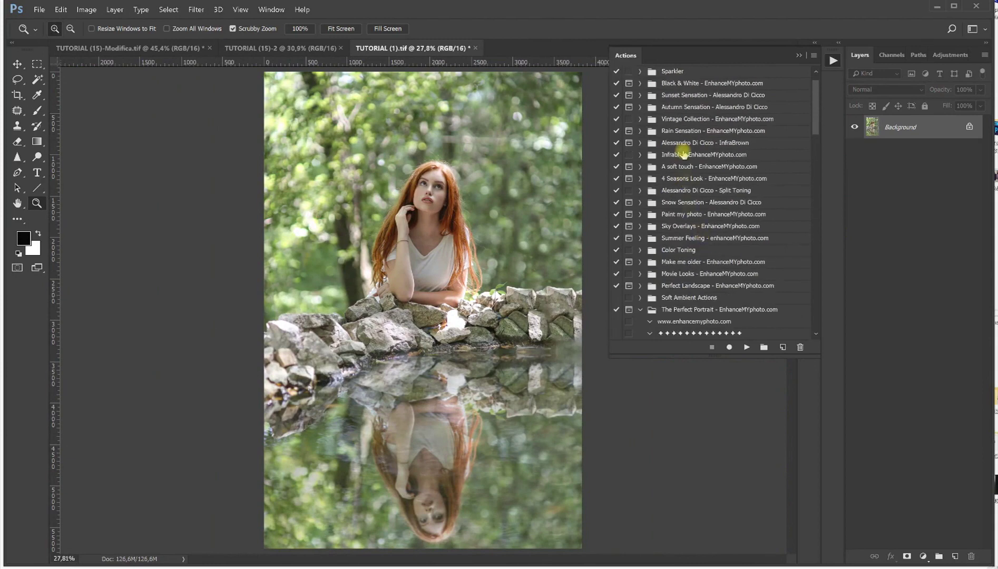
scroll(685, 140, "down", 2)
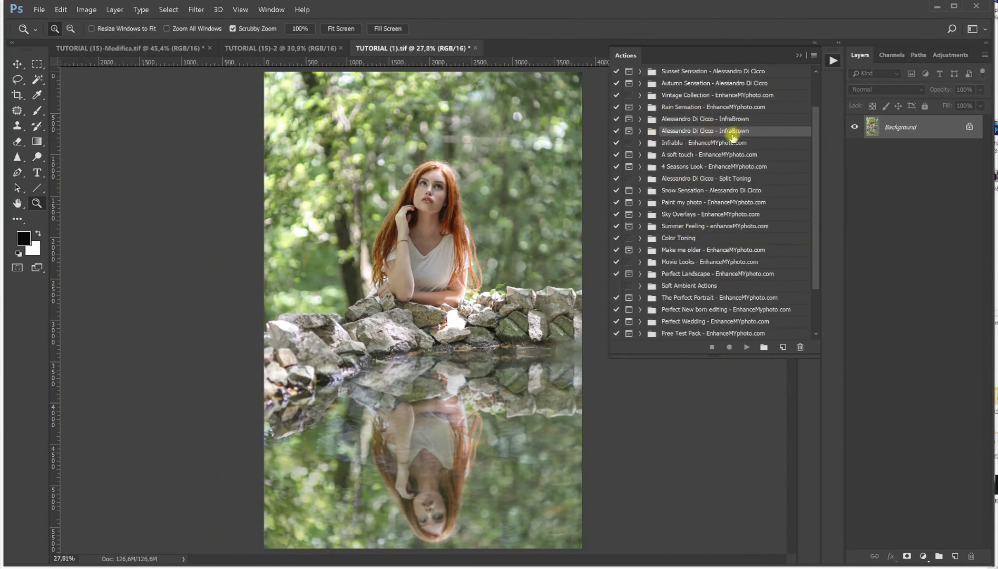
left_click(640, 131)
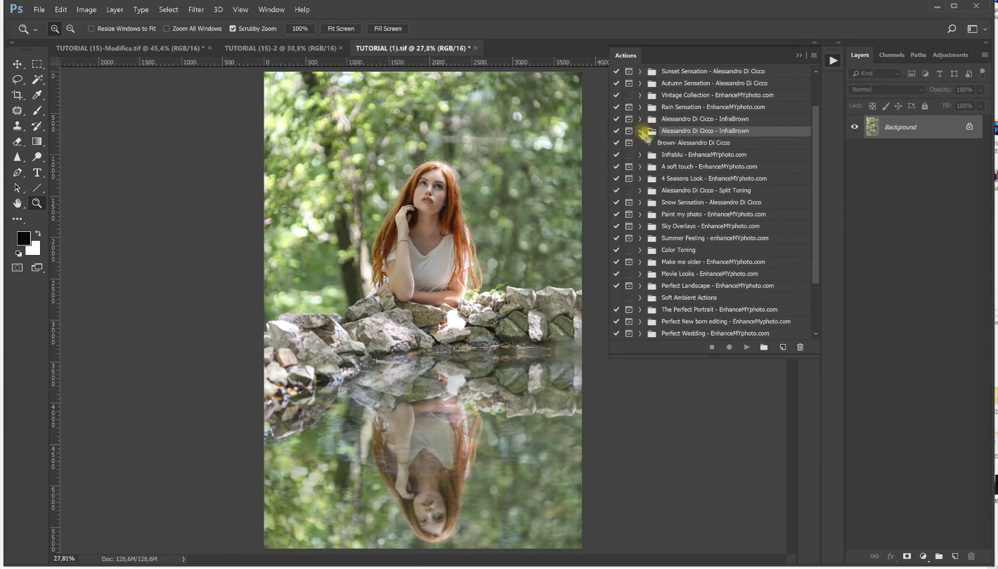
left_click(663, 143)
left_click(746, 347)
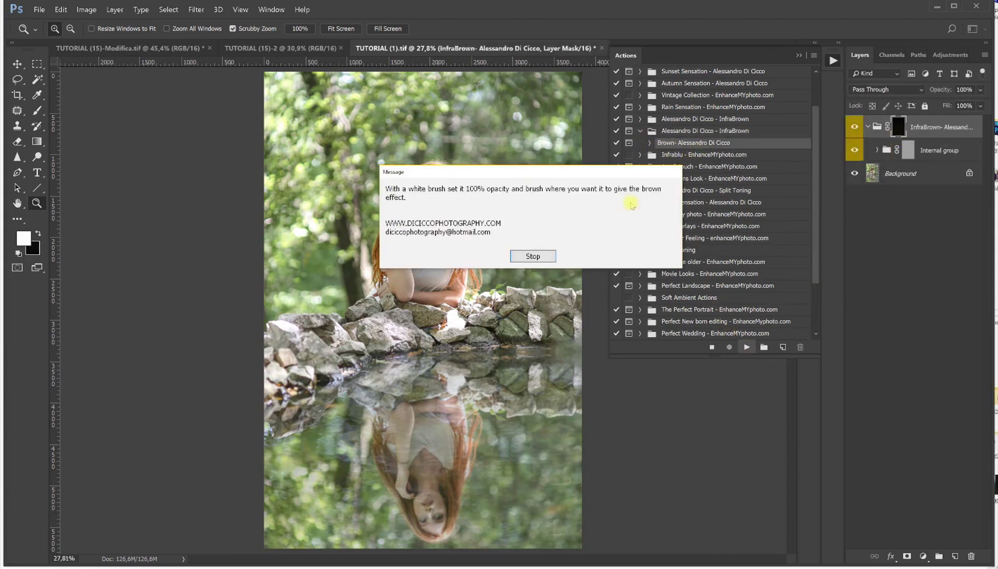
left_click(526, 257)
- Paint the brown effect over the forest around the woman on the InfraBrown mask with a white 650 px brush at 100% opacity
left_click(38, 111)
left_click(255, 29)
left_click_drag(256, 42, 360, 73)
left_click(334, 279)
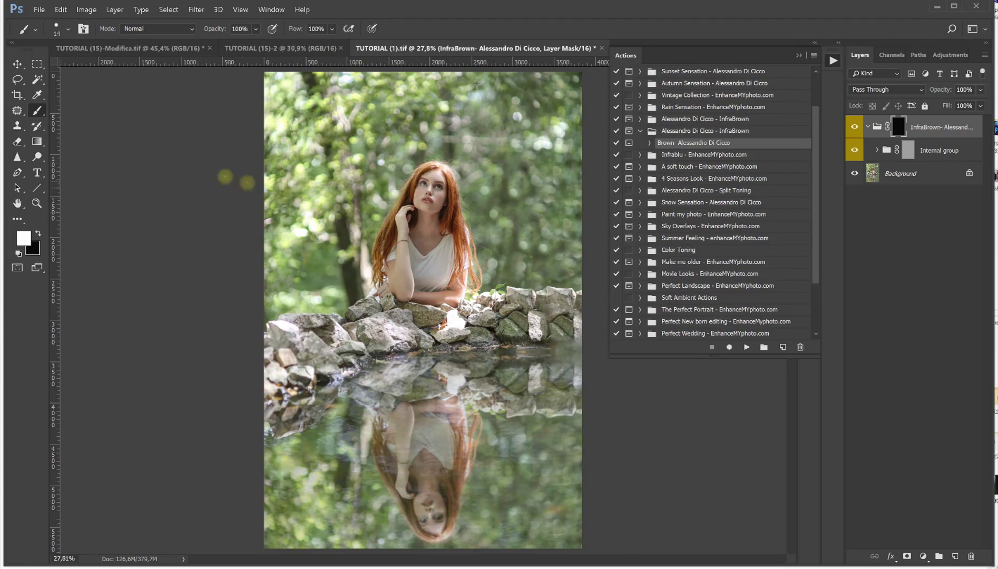
key("ctrl+alt")
left_click_drag(307, 186, 342, 186)
mouse_move(309, 104)
left_mouse_down()
mouse_move(302, 76)
mouse_move(258, 119)
mouse_move(299, 119)
mouse_move(276, 164)
mouse_move(380, 118)
mouse_move(356, 171)
mouse_move(388, 140)
mouse_move(351, 206)
mouse_move(365, 193)
mouse_move(347, 230)
mouse_move(349, 267)
mouse_move(319, 292)
mouse_move(300, 295)
mouse_move(291, 283)
mouse_move(269, 296)
mouse_move(259, 258)
mouse_move(323, 105)
mouse_move(363, 112)
mouse_move(381, 138)
mouse_move(419, 106)
mouse_move(384, 166)
mouse_move(423, 134)
mouse_move(459, 141)
mouse_move(482, 168)
mouse_move(490, 277)
mouse_move(499, 248)
mouse_move(515, 259)
mouse_move(534, 248)
mouse_move(555, 278)
mouse_move(552, 228)
mouse_move(568, 247)
mouse_move(569, 98)
mouse_move(540, 110)
mouse_move(518, 86)
mouse_move(475, 116)
left_mouse_up()
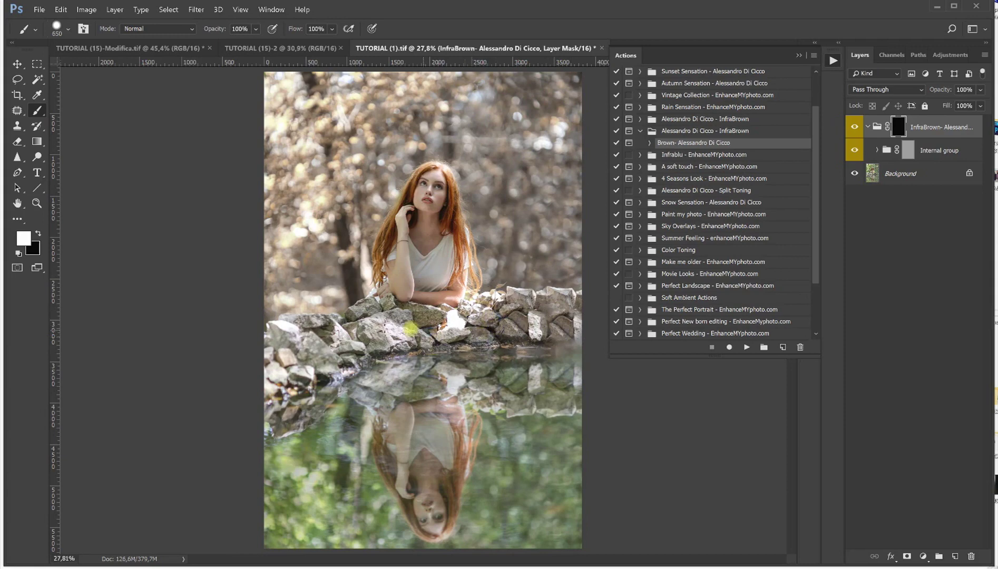
- Extend the brown effect over the stone wall, the pond and the reflected forest on the InfraBrown mask
mouse_move(342, 341)
left_mouse_down()
mouse_move(309, 357)
mouse_move(263, 420)
mouse_move(294, 463)
mouse_move(340, 434)
mouse_move(379, 539)
mouse_move(321, 537)
mouse_move(263, 508)
mouse_move(279, 464)
left_mouse_up()
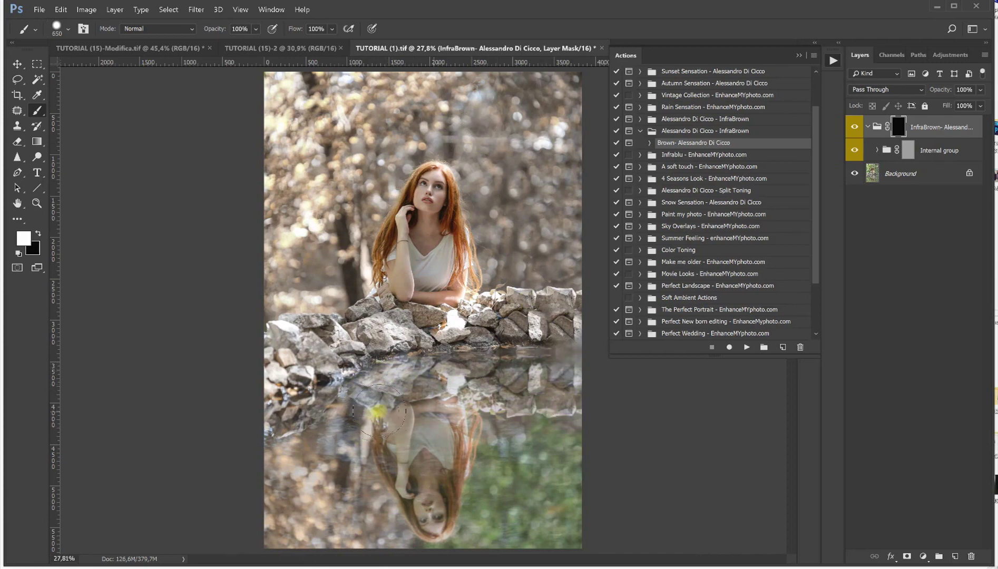
mouse_move(520, 494)
left_mouse_down()
mouse_move(324, 534)
mouse_move(488, 517)
mouse_move(569, 524)
mouse_move(541, 532)
mouse_move(603, 476)
mouse_move(467, 512)
mouse_move(555, 451)
mouse_move(551, 416)
mouse_move(598, 407)
mouse_move(541, 446)
mouse_move(565, 456)
mouse_move(481, 513)
left_mouse_up()
mouse_move(498, 275)
left_mouse_down()
mouse_move(562, 329)
mouse_move(564, 391)
mouse_move(522, 502)
left_mouse_up()
- Compare the picture with and without the InfraBrown group and flatten the image
left_click(855, 127)
left_click(856, 127)
left_click(856, 127)
left_click(114, 10)
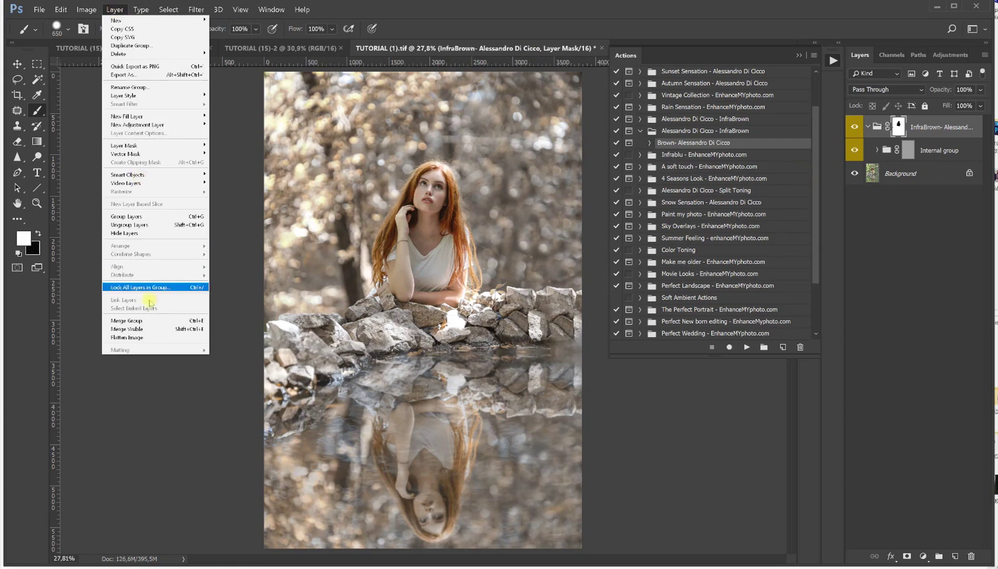
left_click(151, 329)
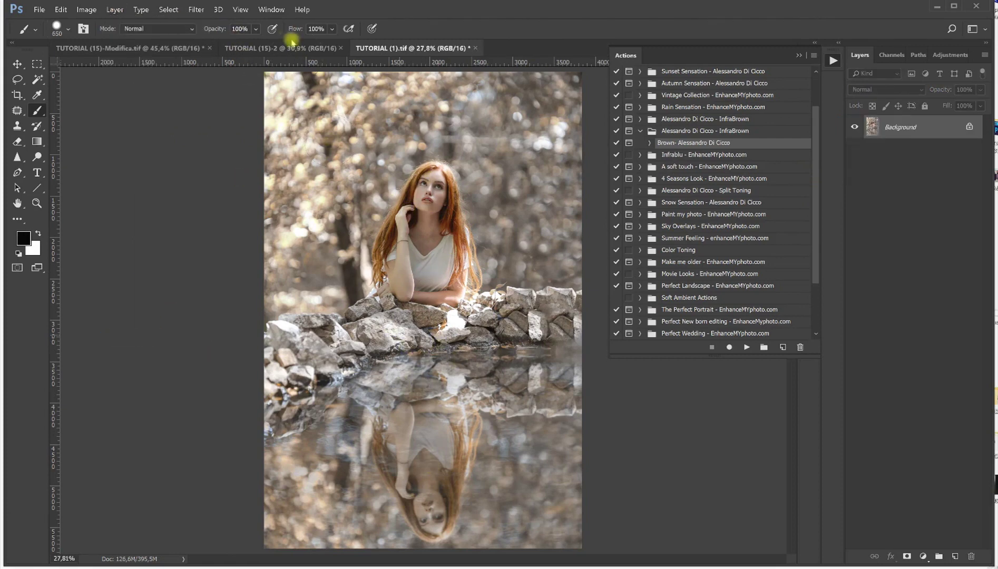
- Open the image in Color Efex Pro 4 from the Nik Collection and choose the Pro Contrast filter
left_click(197, 9)
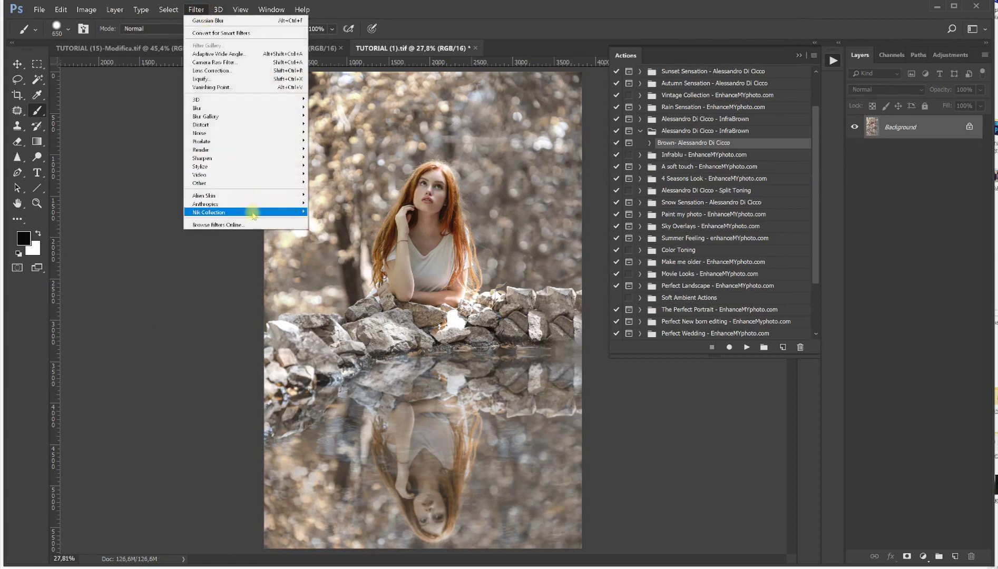
mouse_move(253, 213)
left_click(344, 221)
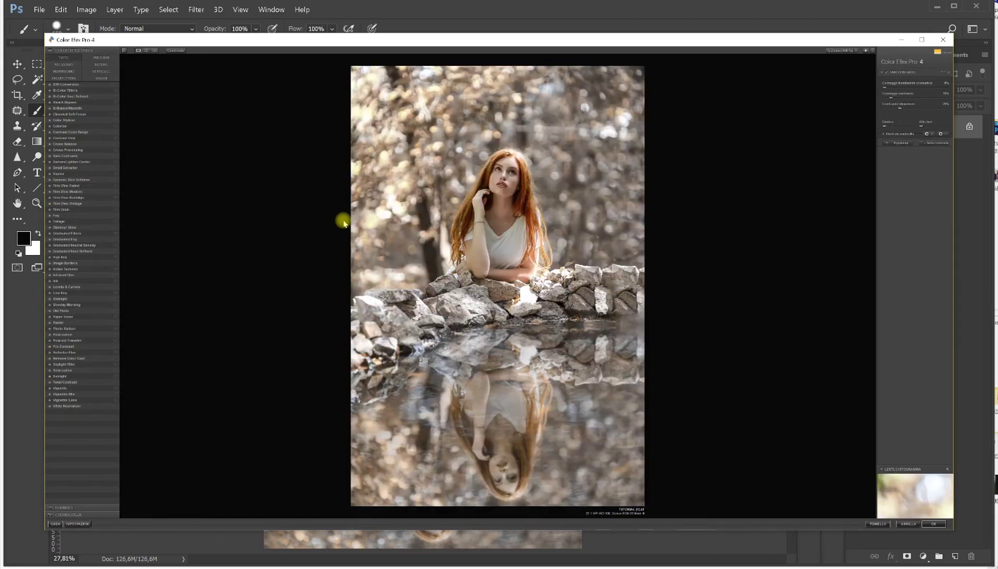
left_click(65, 347)
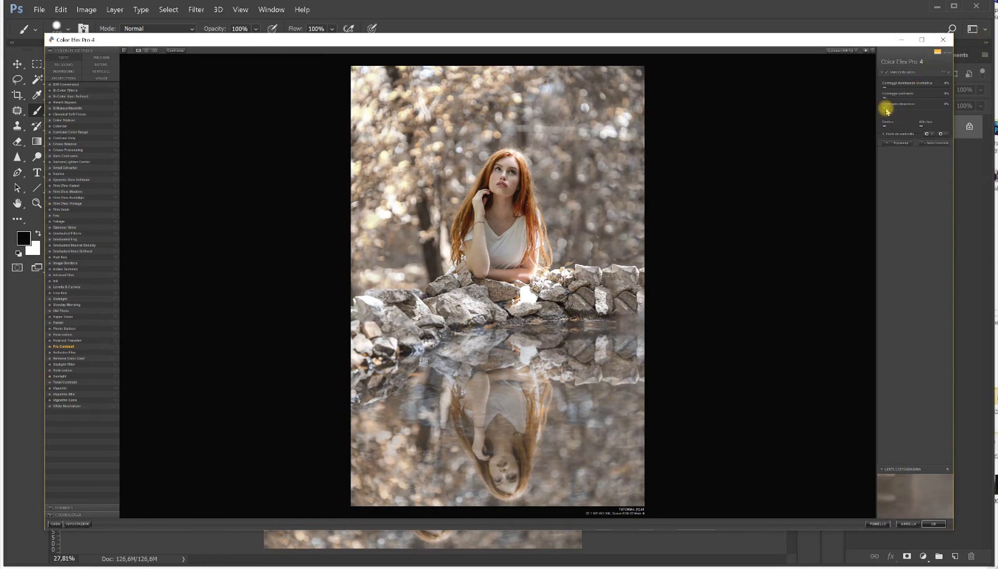
- Raise the Pro Contrast filter's dynamic contrast moderately, compare the preview with the original, and apply the filter
left_click_drag(897, 111, 914, 111)
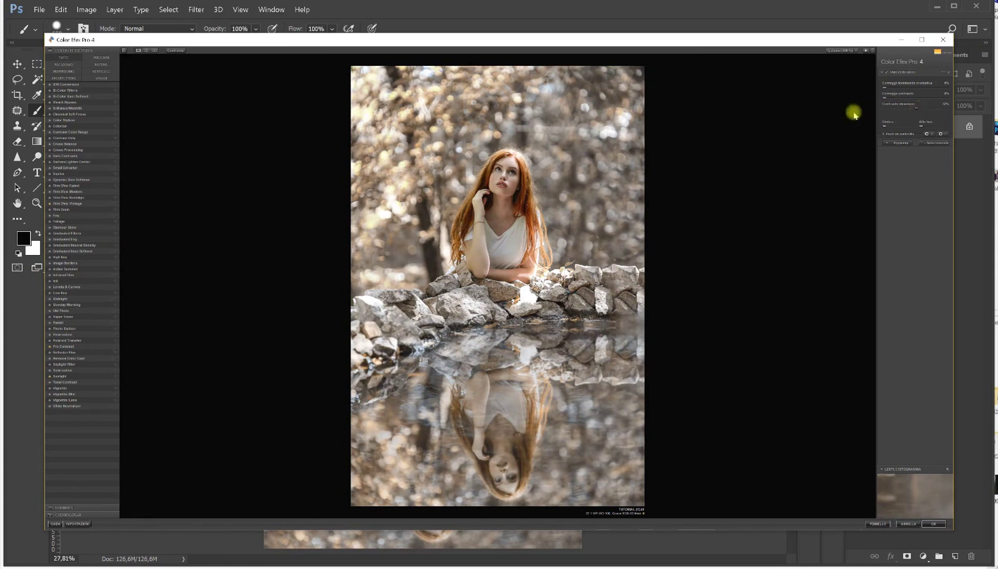
left_click(176, 50)
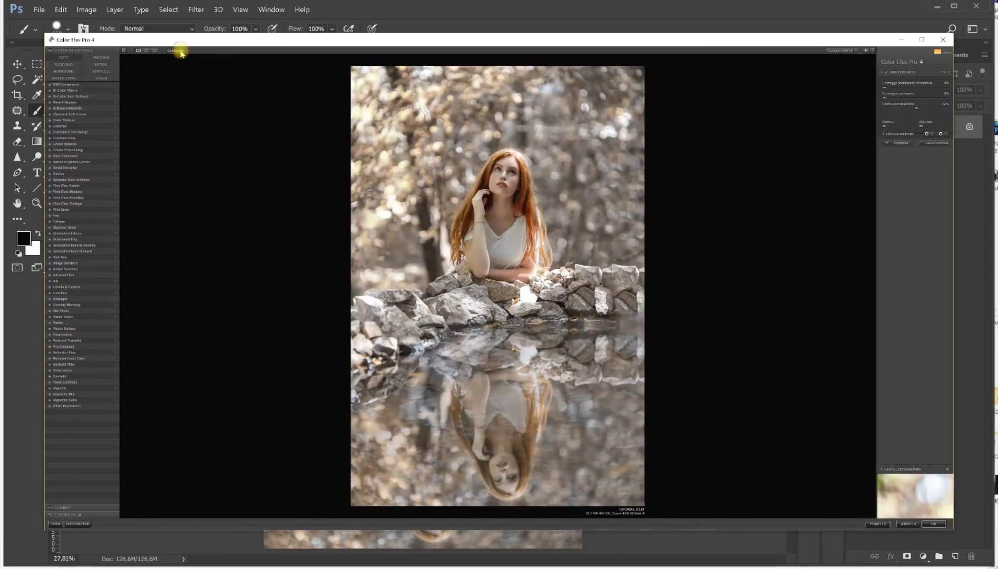
left_click(912, 104)
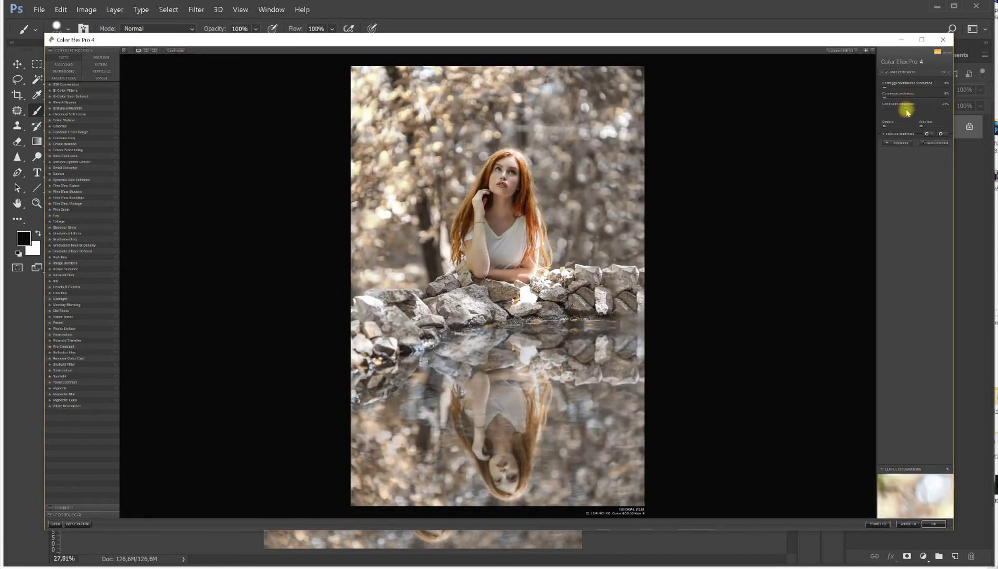
left_click(171, 54)
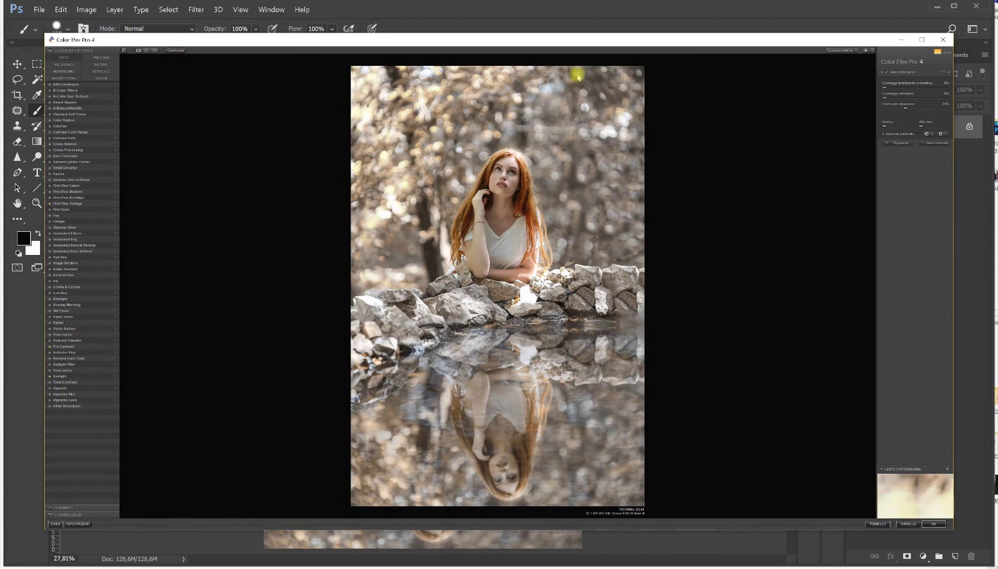
left_click(942, 524)
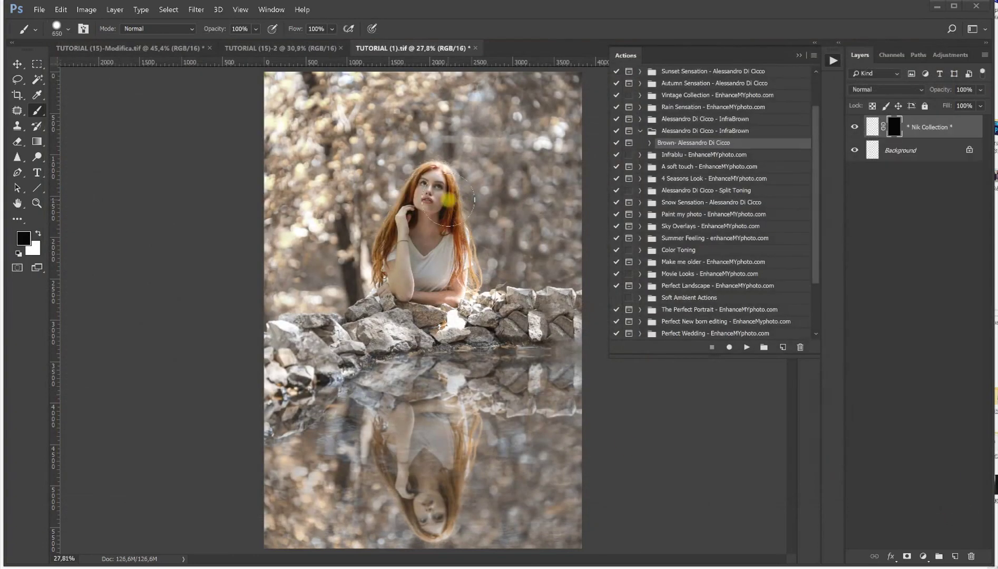
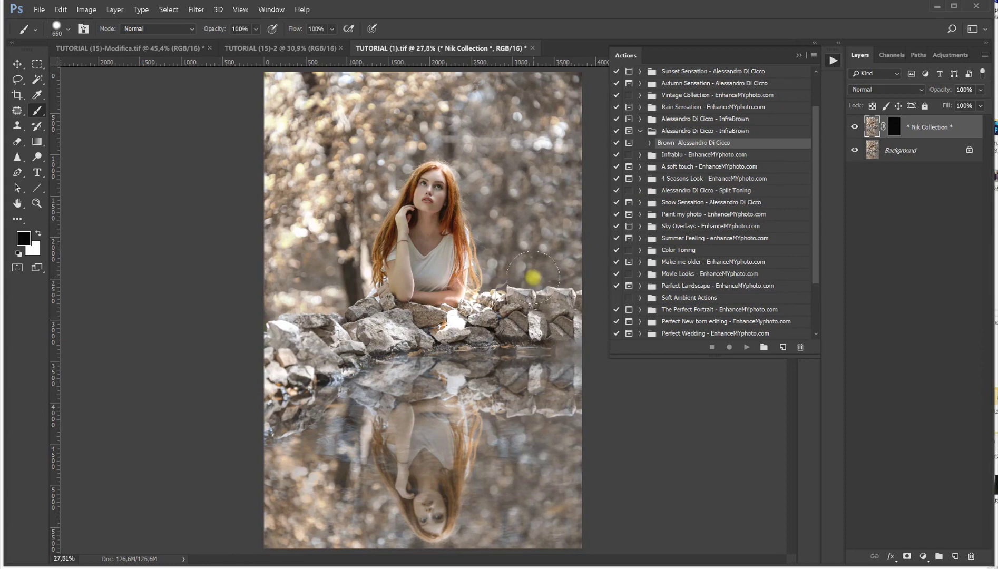
- Compare the picture with and without the Pro Contrast layer and flatten the image
left_click(854, 127)
left_click(854, 127)
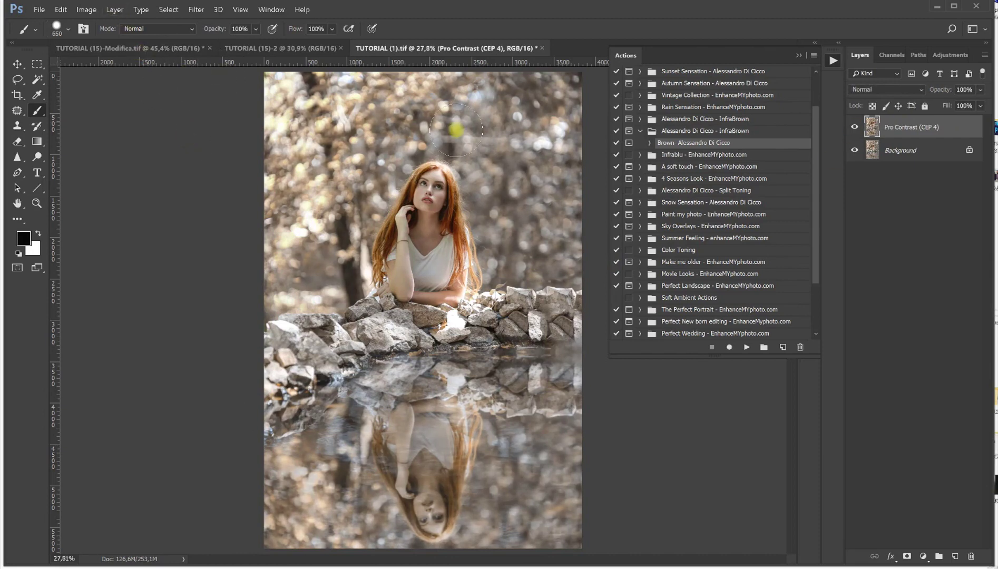
left_click(114, 10)
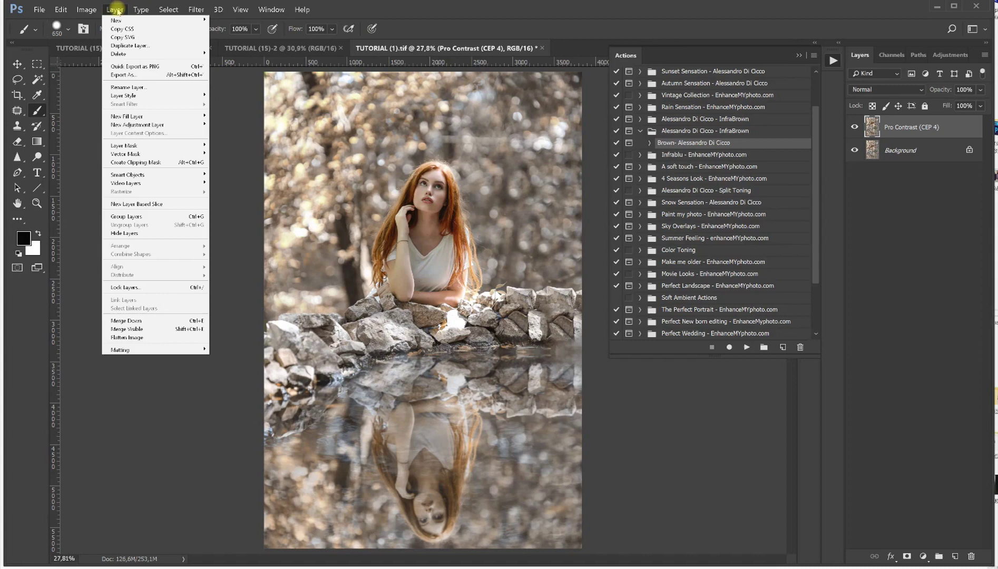
left_click(146, 338)
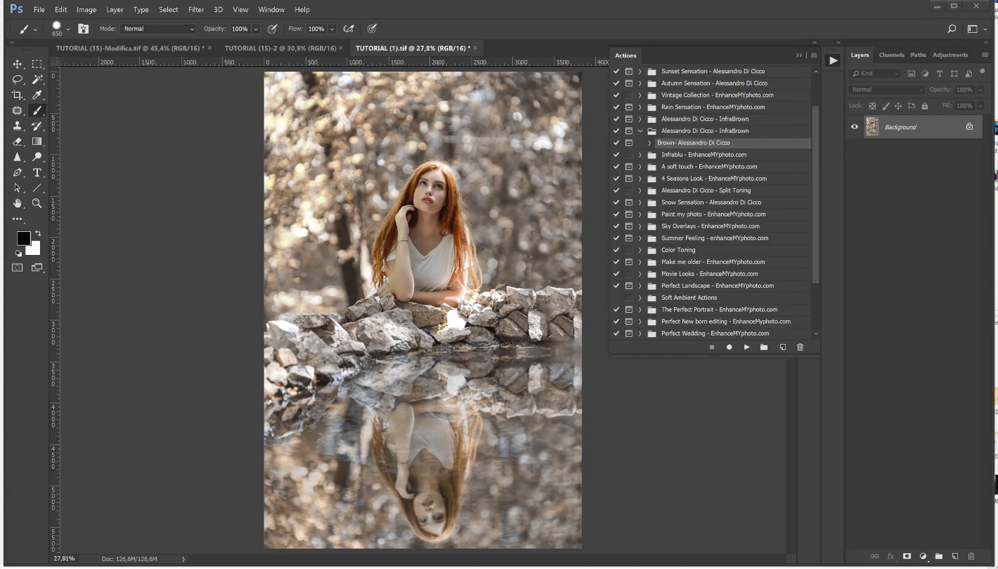
- Switch to File Explorer, open the Leaves Overlay folder within Overlays and browse its leaf images
left_click_drag(713, 167, 611, 153)
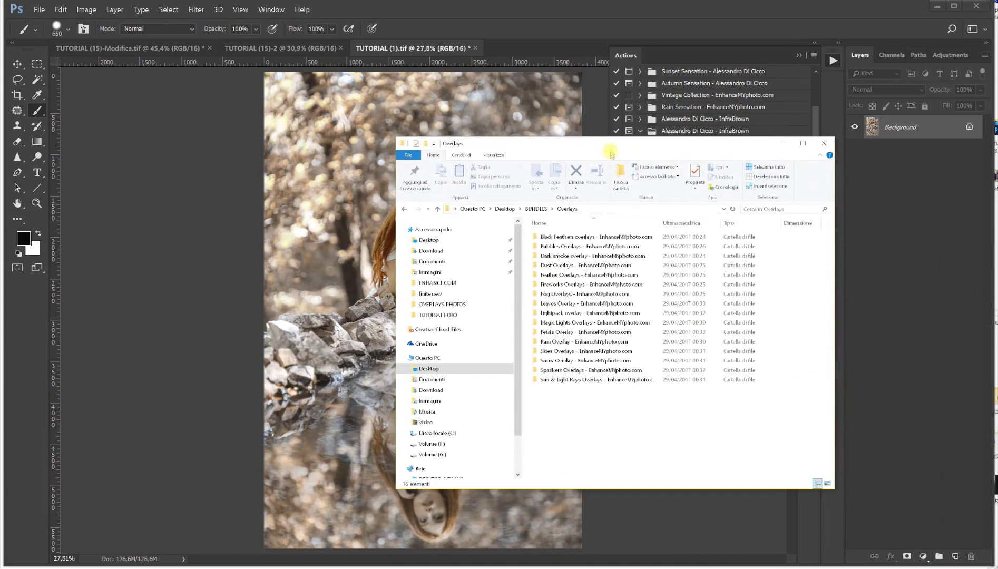
double_click(550, 303)
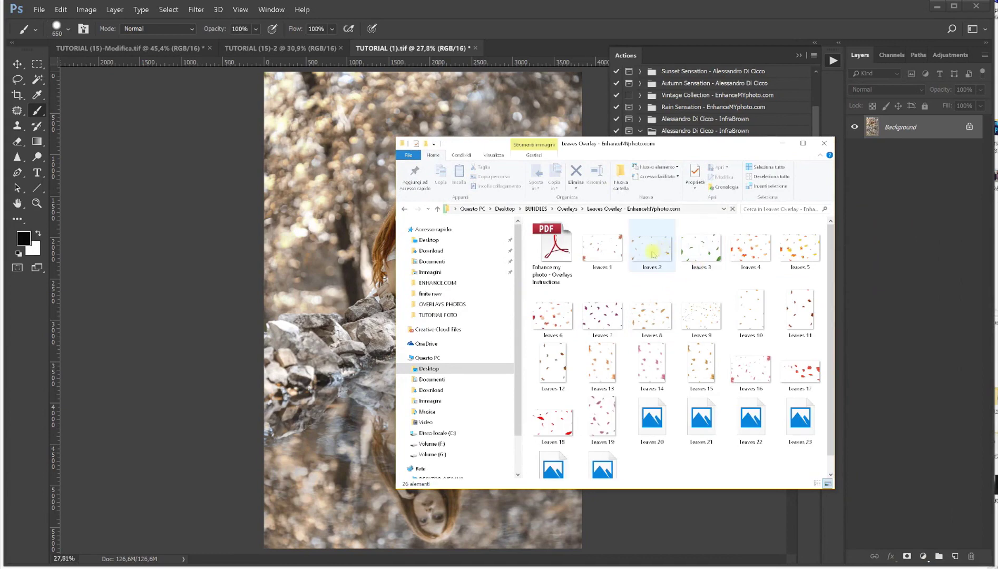
scroll(829, 287, "down", 1)
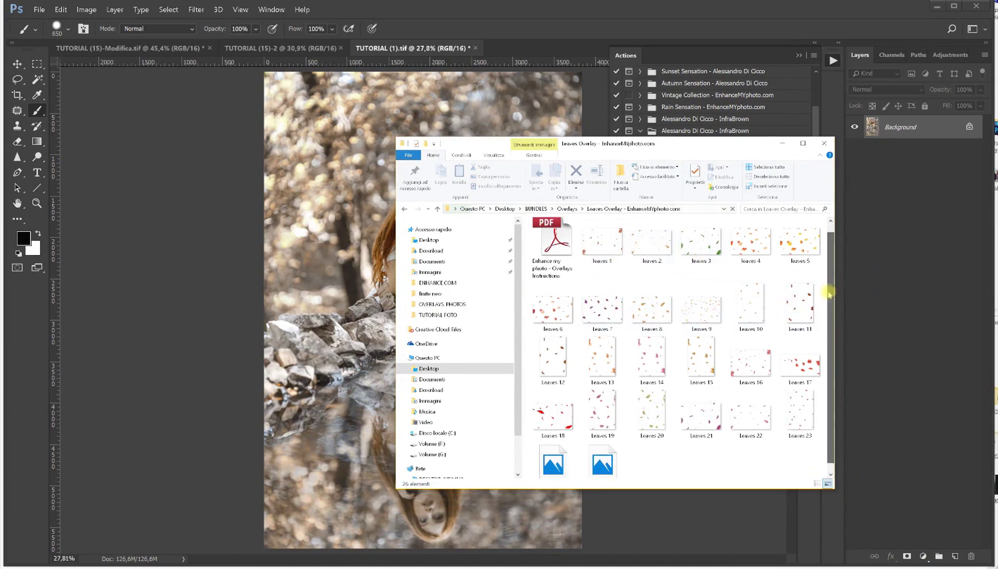
scroll(822, 309, "up", 1)
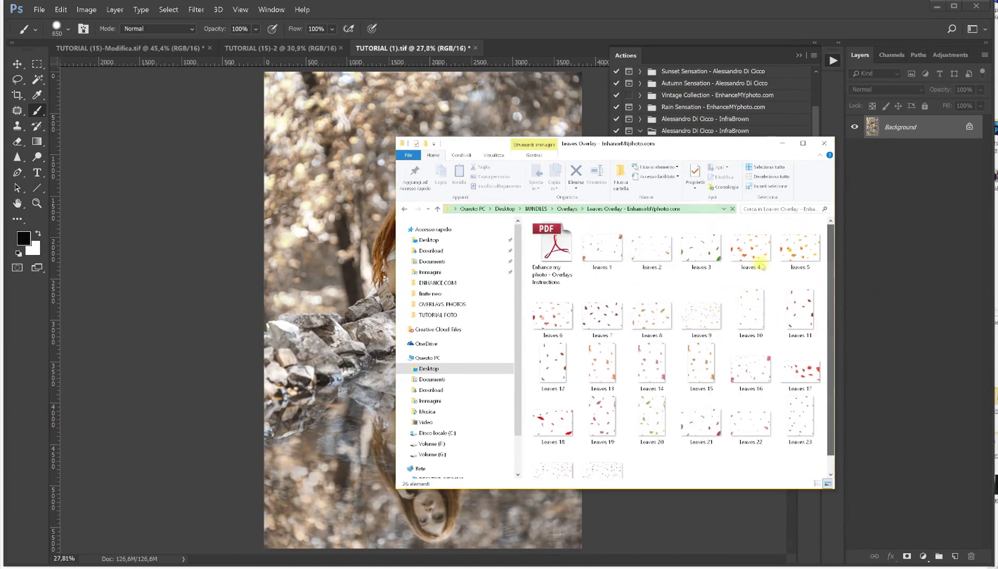
- Preview the leaves 1 and leaves 2 overlays, close the viewer and place leaves 2 over the portrait in Photoshop
double_click(614, 256)
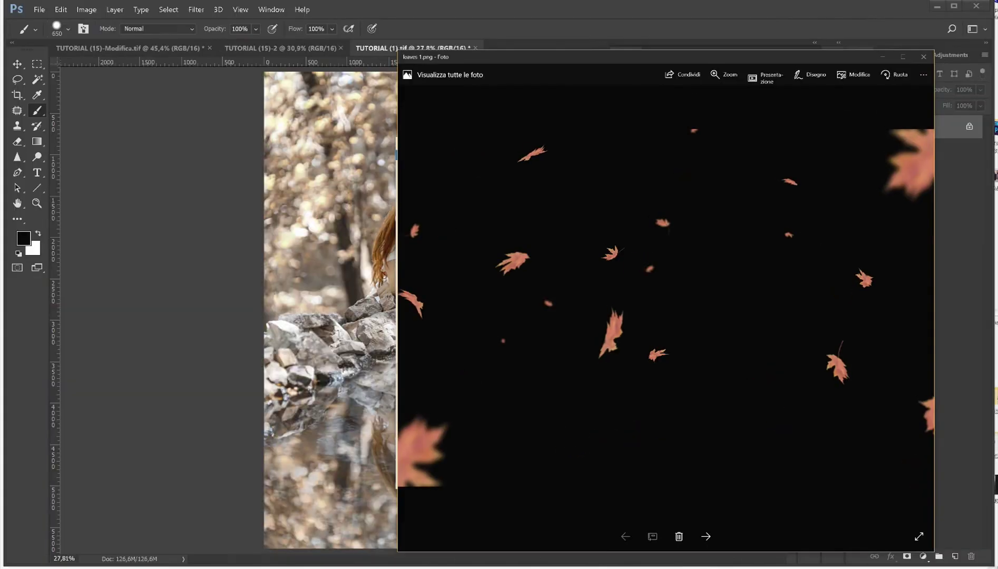
left_click_drag(843, 55, 691, 52)
left_click(553, 534)
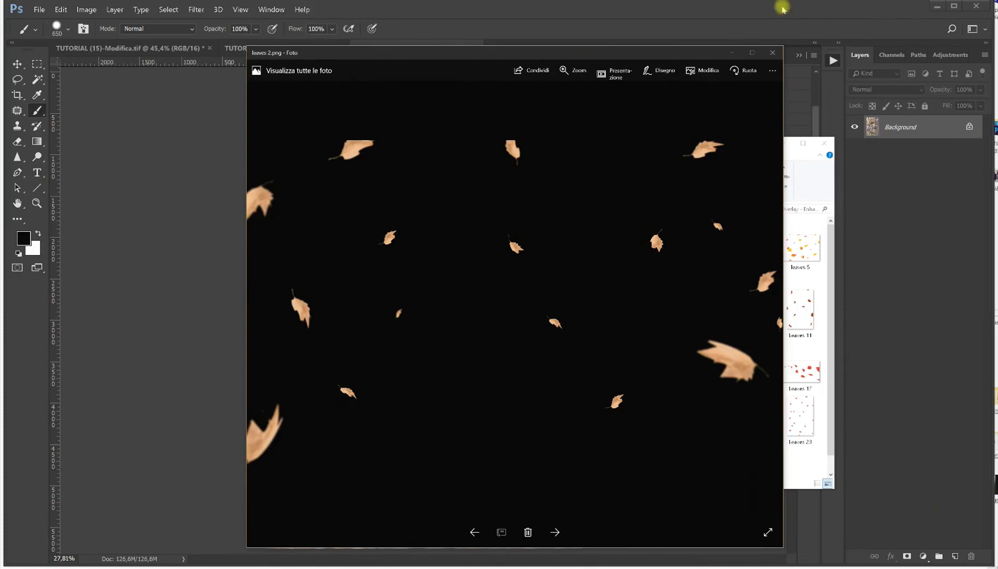
left_click(772, 53)
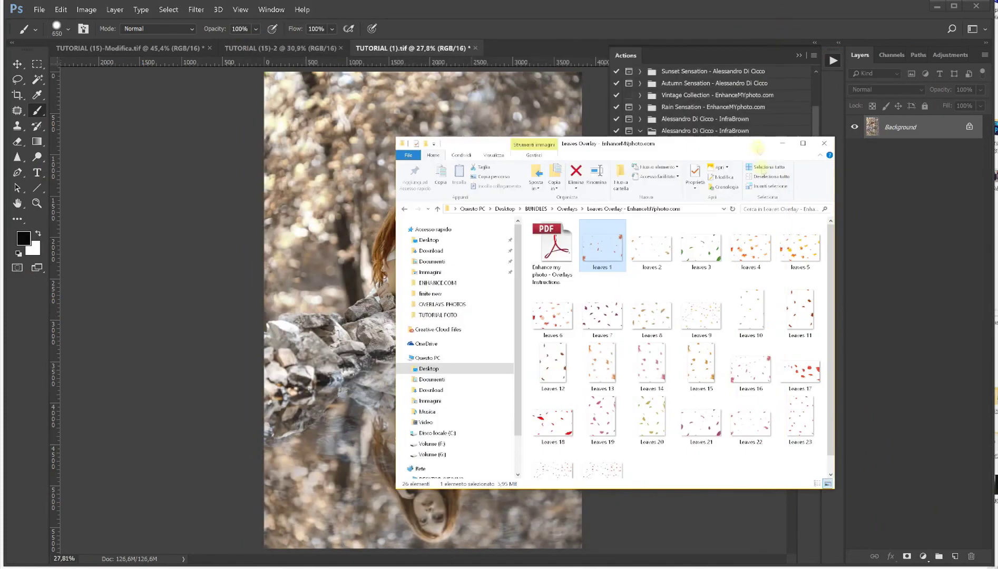
left_click(649, 257)
left_click(303, 226)
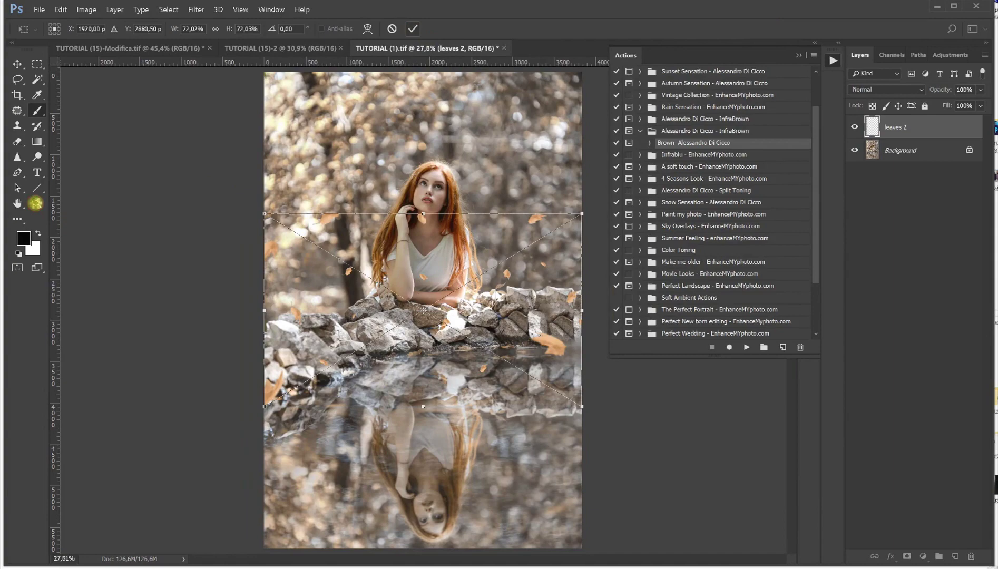
left_click(36, 203)
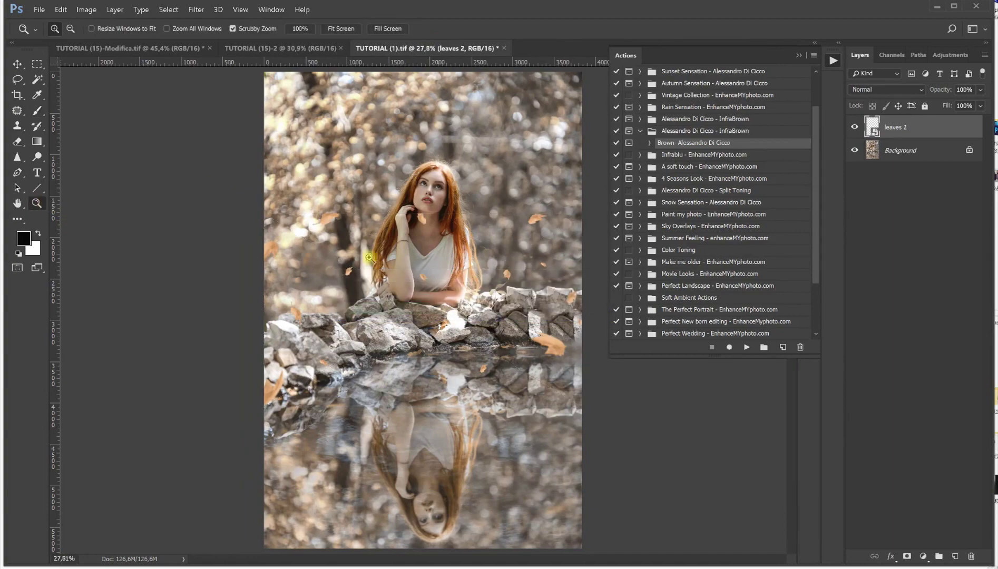
- Select the single leaf in front of the dark tree trunk with a rectangular marquee and copy it onto a new layer
left_click_drag(352, 273, 351, 278)
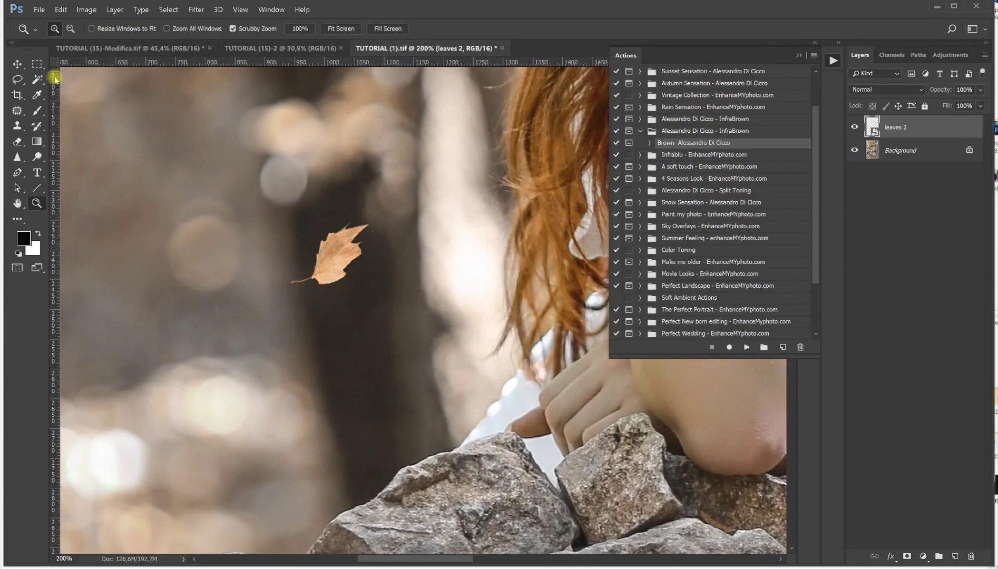
left_click(37, 64)
left_click_drag(252, 177, 397, 318)
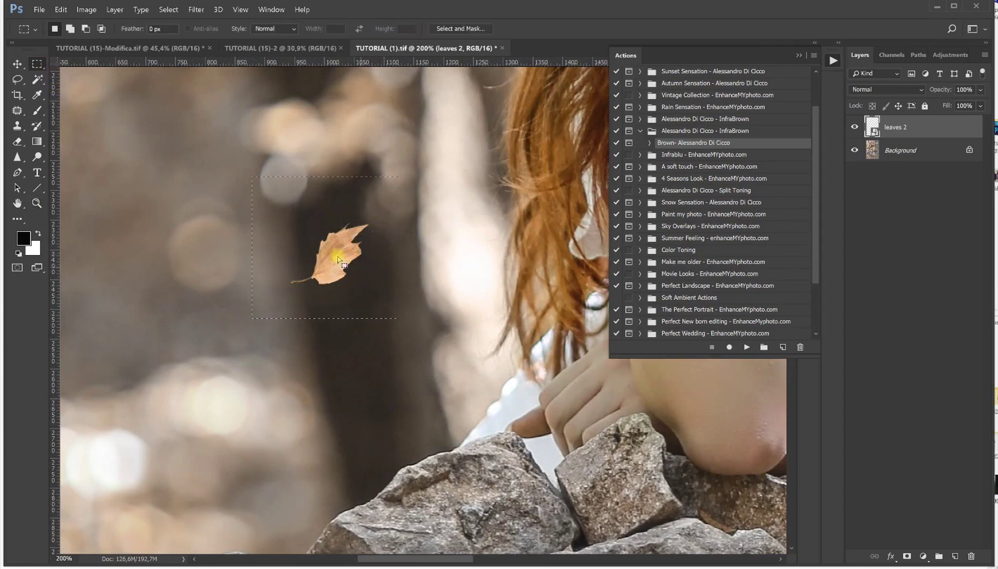
left_click(60, 9)
left_click(85, 70)
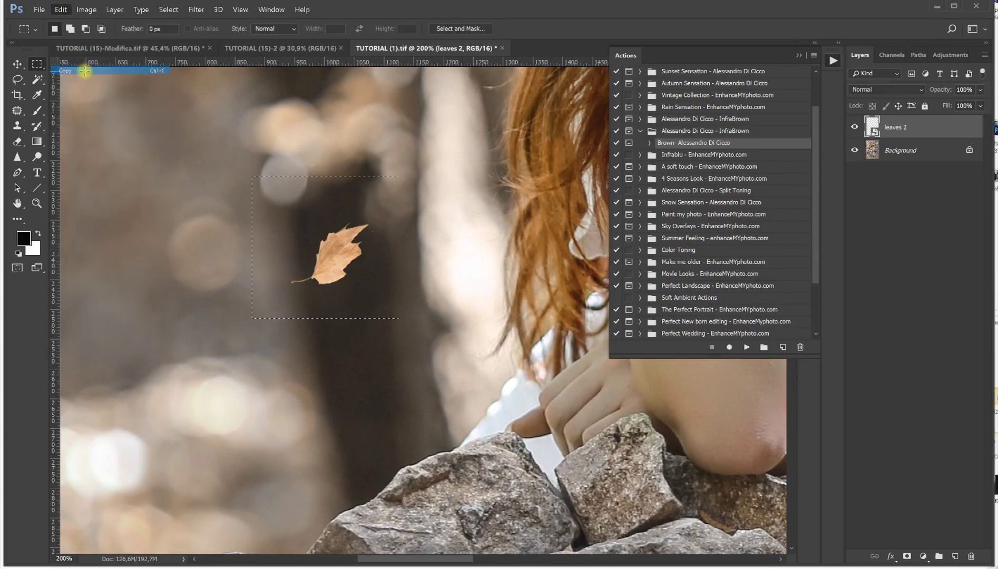
left_click(60, 9)
left_click(74, 95)
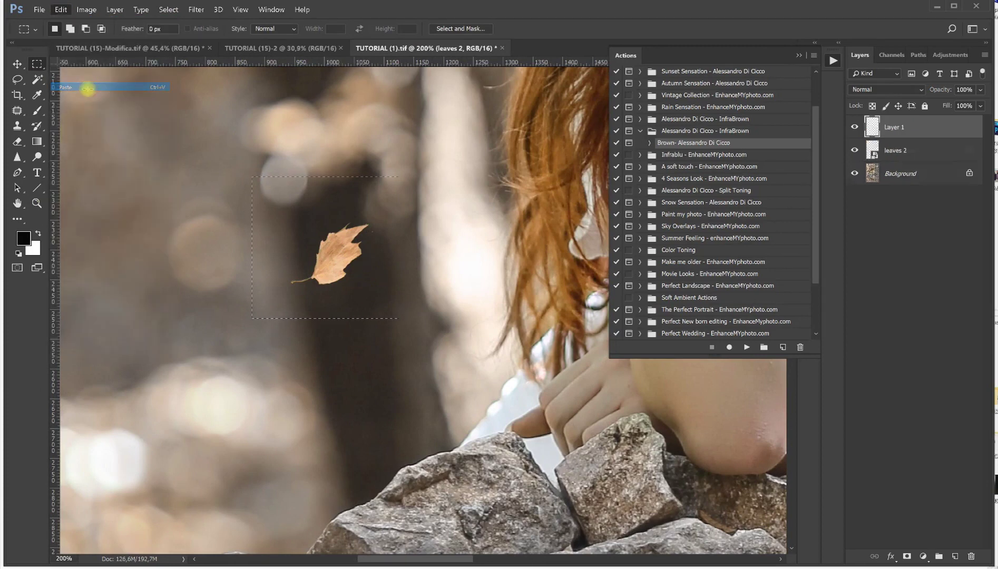
- Delete the leaves 2 layer, keeping only the copied leaf, and select Layer 1
left_click(18, 63)
left_click(37, 202)
right_click(147, 182)
left_click(191, 185)
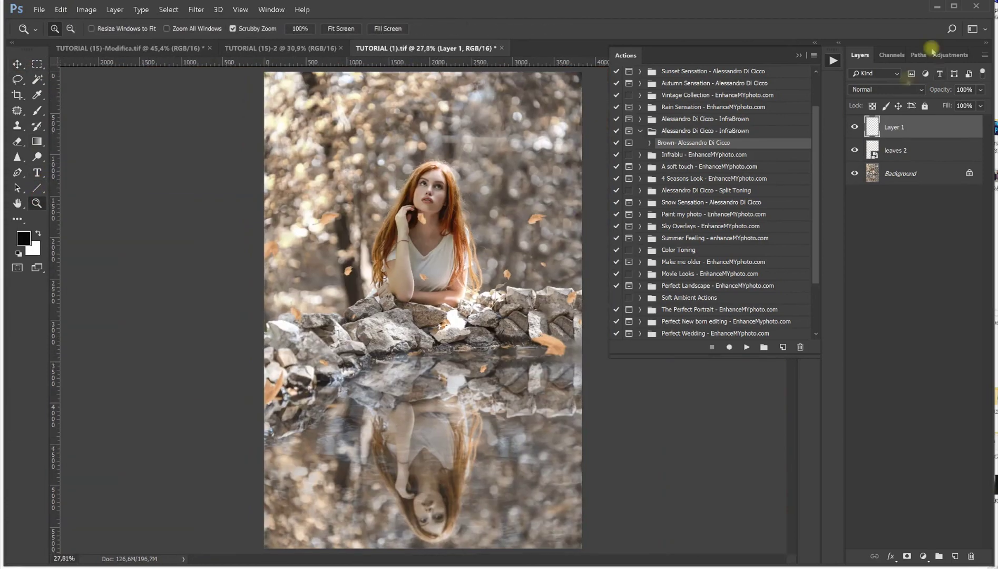
left_click(897, 149)
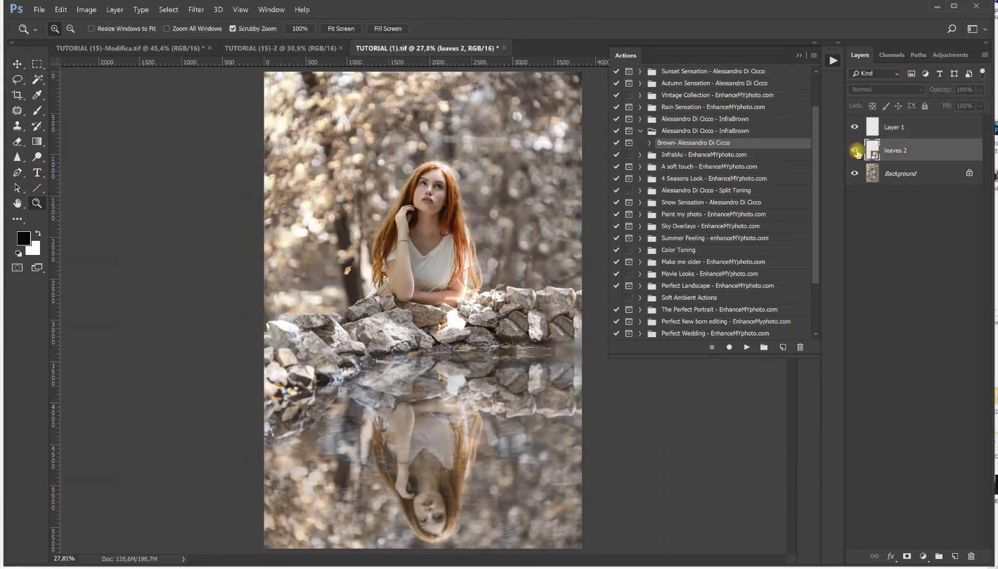
left_click_drag(898, 153, 969, 552)
left_click(890, 126)
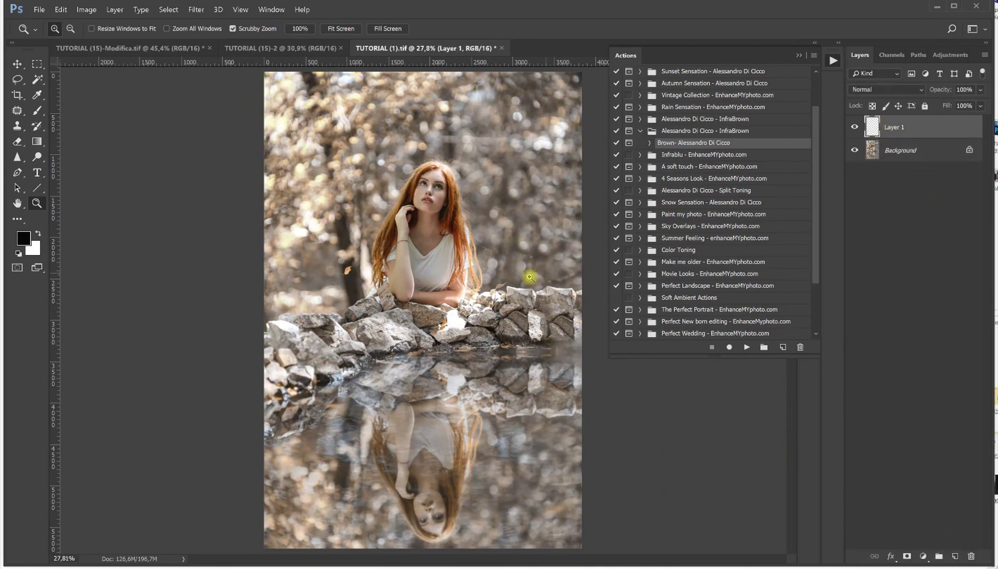
- Free Transform the copied leaf to about 246% of its size, rotate it and place it above the woman's head
left_click(17, 64)
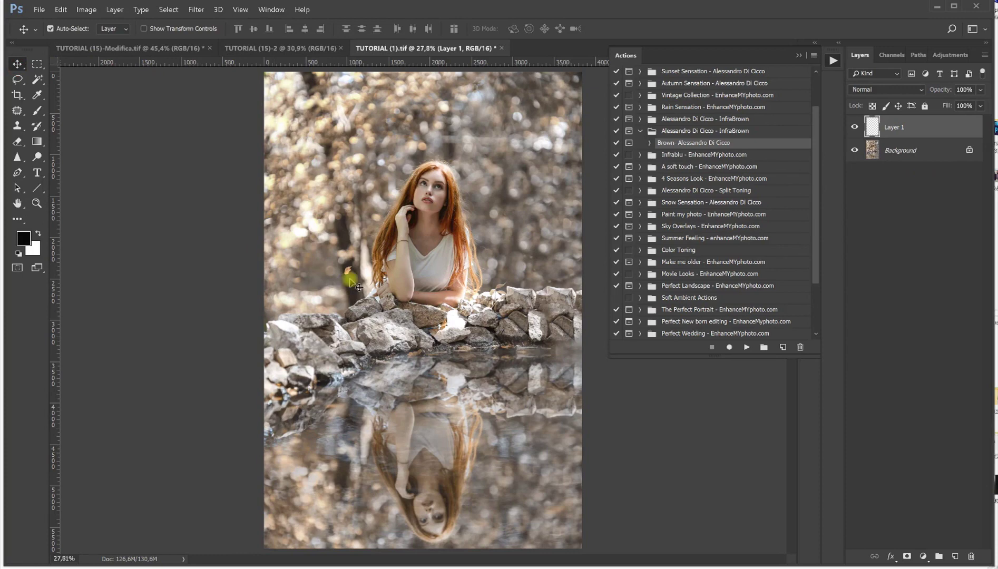
left_click_drag(347, 273, 350, 266)
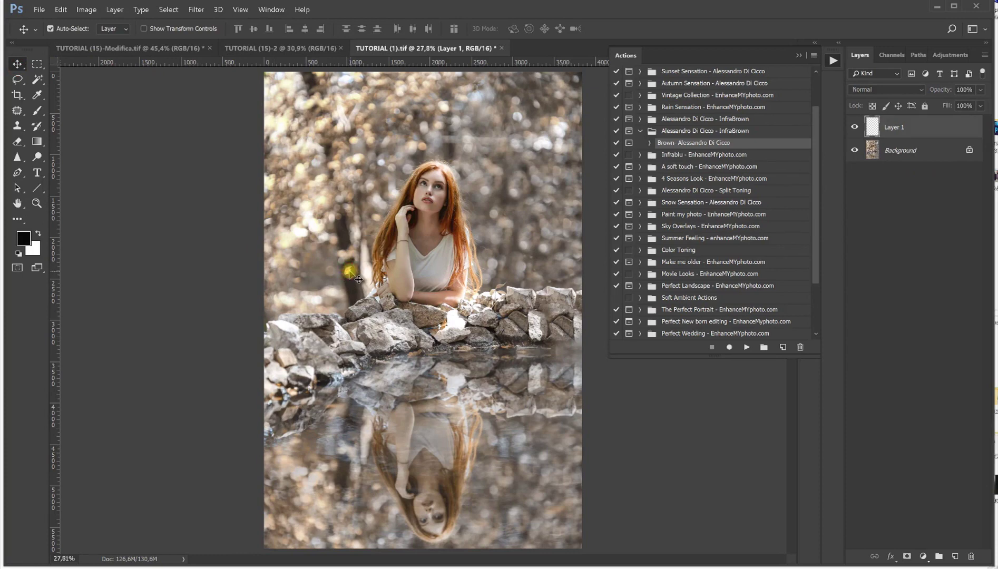
left_click(905, 126)
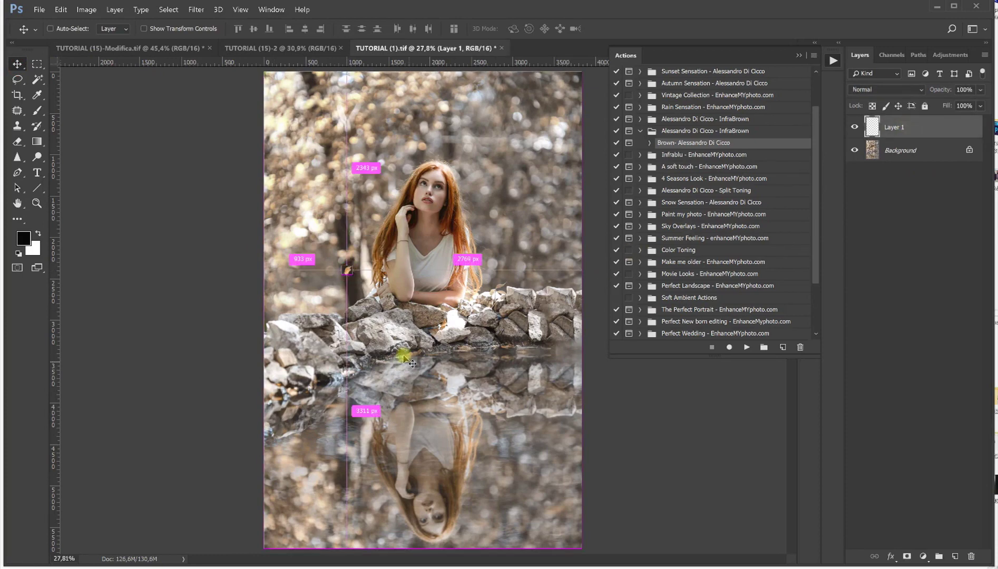
key("ctrl+t")
left_click_drag(348, 272, 429, 145)
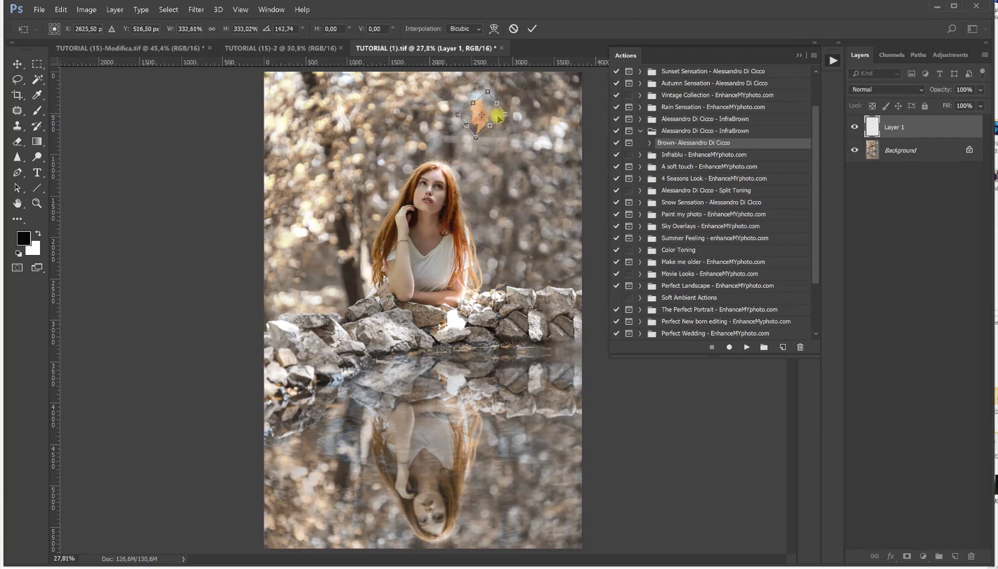
left_click_drag(504, 114, 478, 112)
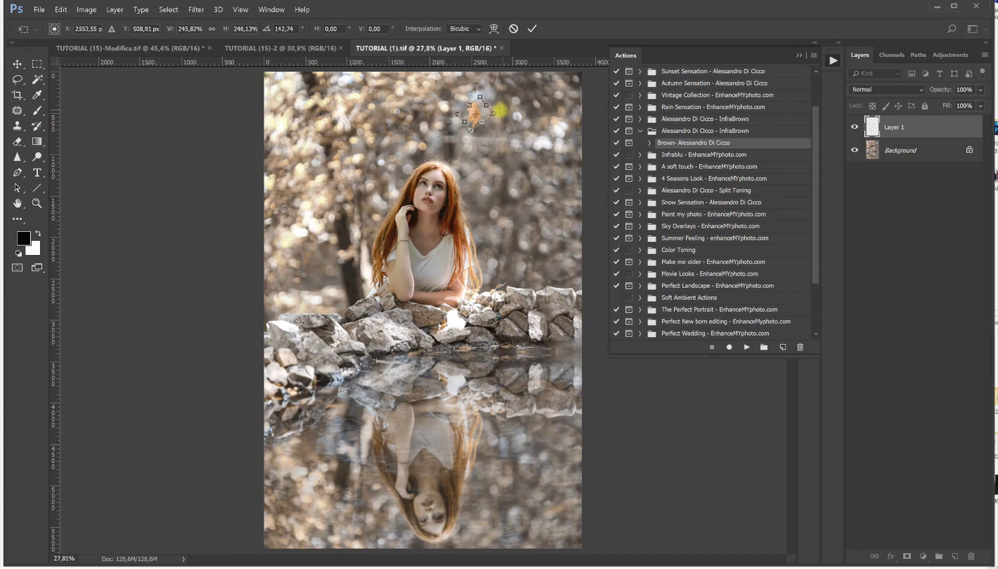
mouse_move(495, 111)
left_mouse_down()
mouse_move(500, 101)
mouse_move(476, 142)
mouse_move(499, 126)
left_mouse_up()
left_click(534, 29)
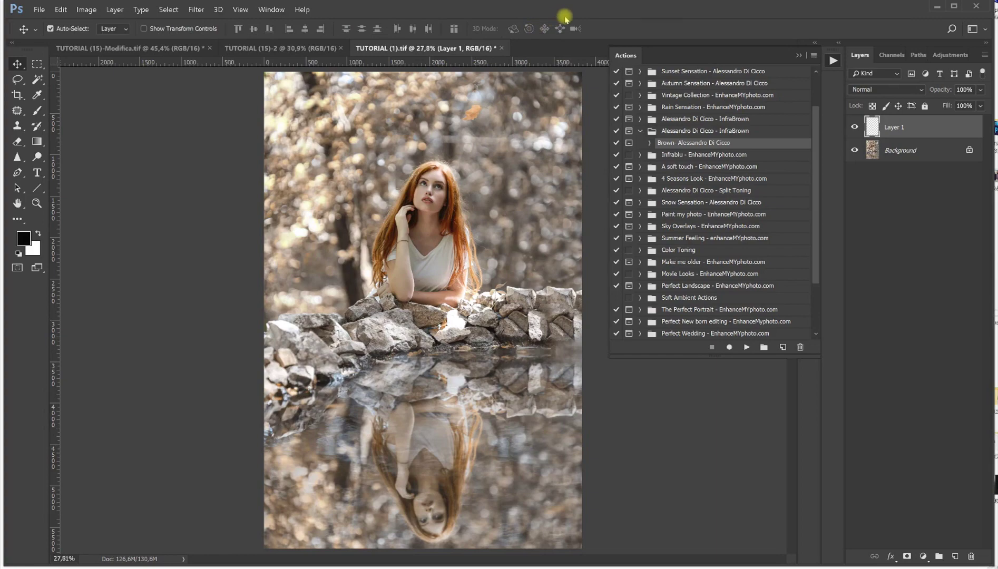
- Apply a Motion Blur with a 65° angle and a 17-pixel distance to the leaf on Layer 1
left_click(37, 203)
left_click_drag(469, 112, 510, 113)
scroll(510, 113, "up", 1)
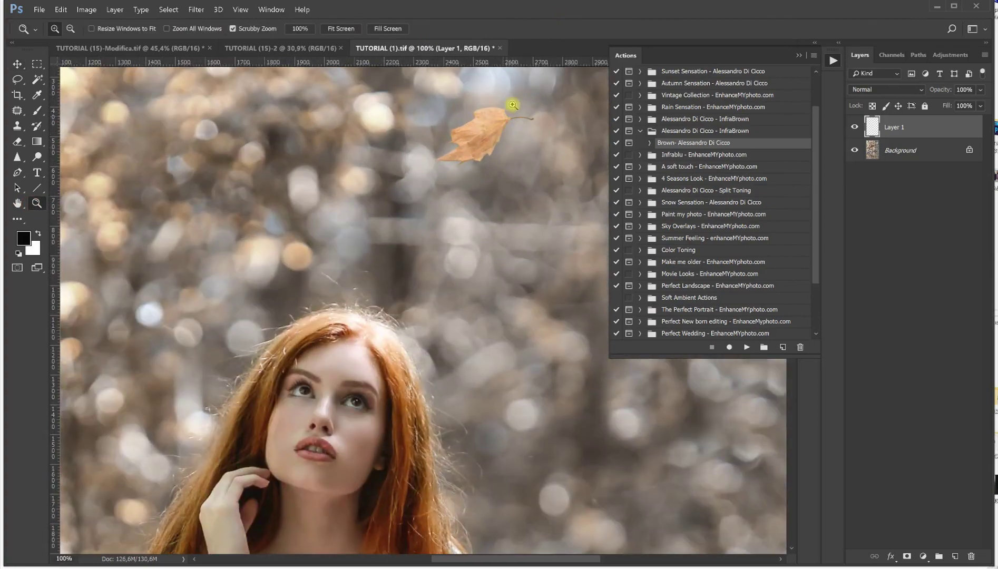
left_click(196, 10)
mouse_move(219, 109)
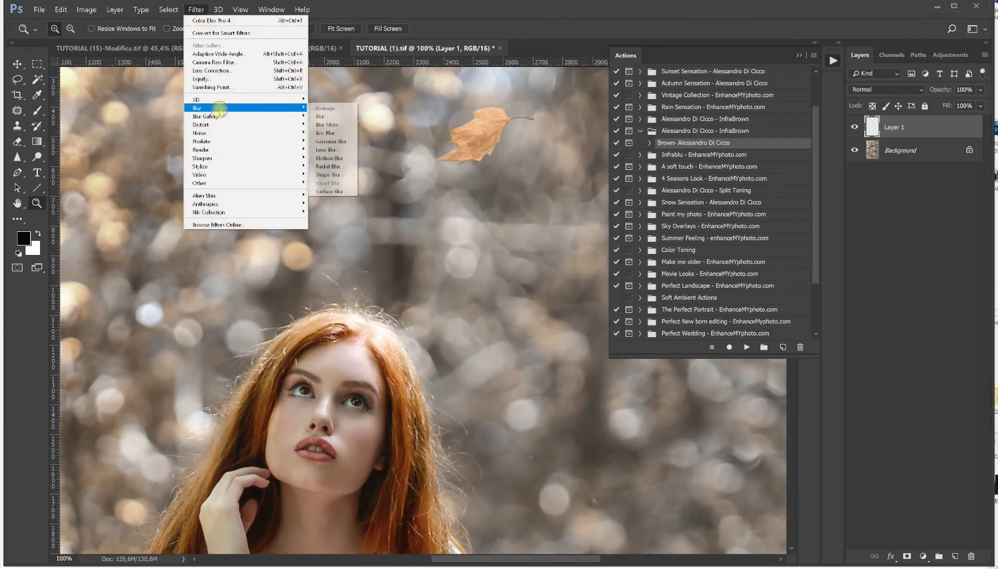
left_click(331, 158)
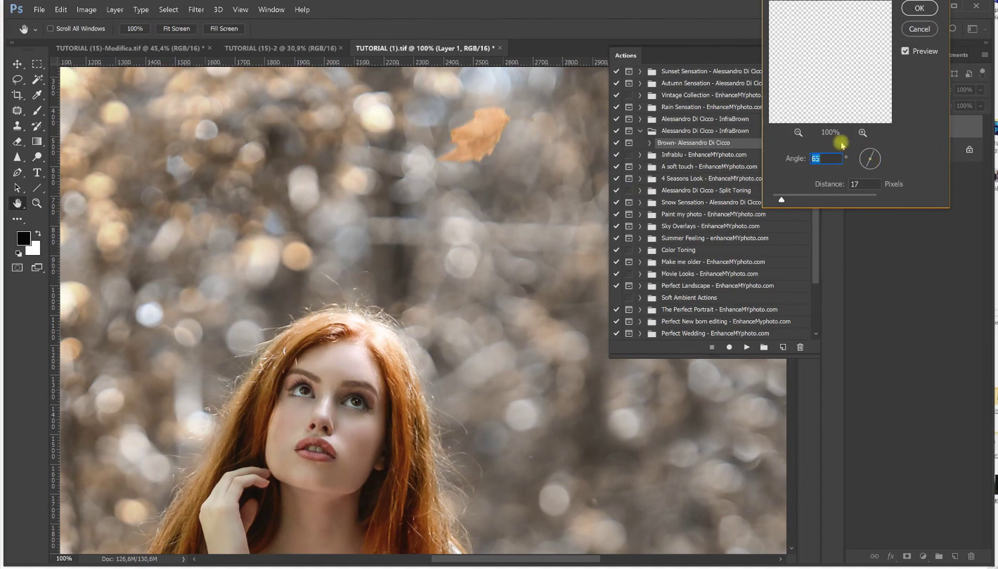
left_click(919, 8)
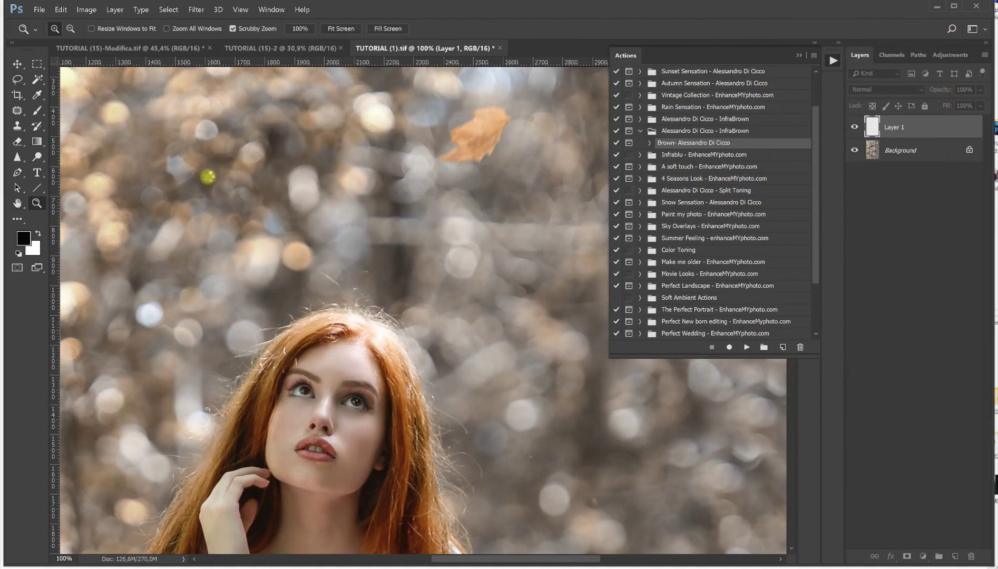
right_click(207, 177)
left_click(232, 187)
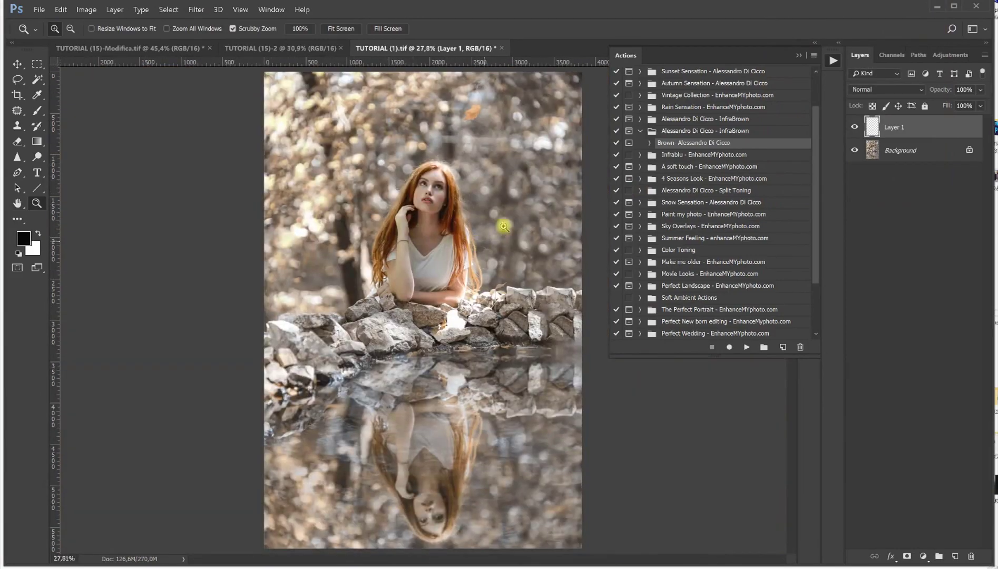
- Flatten the image so the blurred leaf merges into the background
left_click(801, 55)
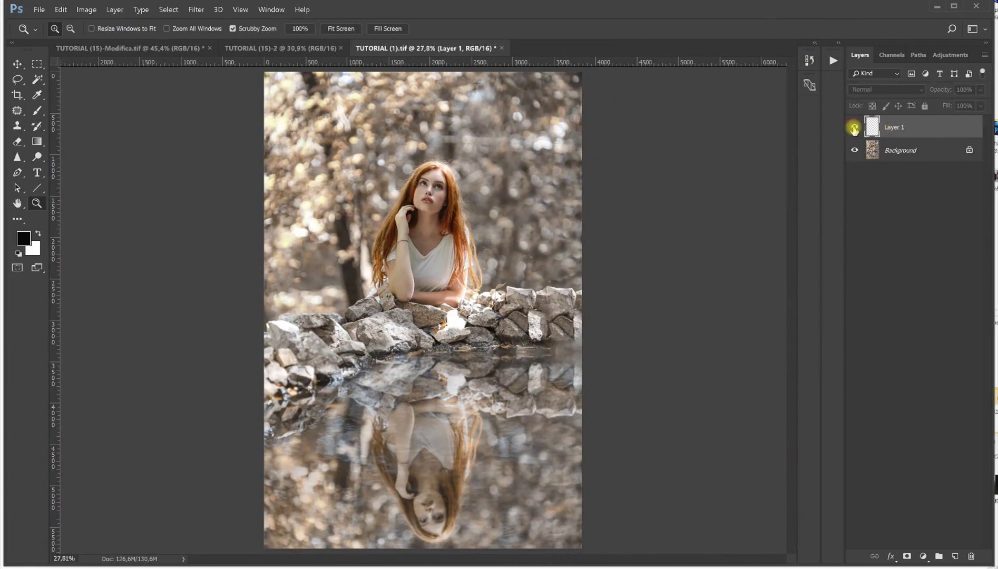
left_click(113, 10)
left_click(150, 337)
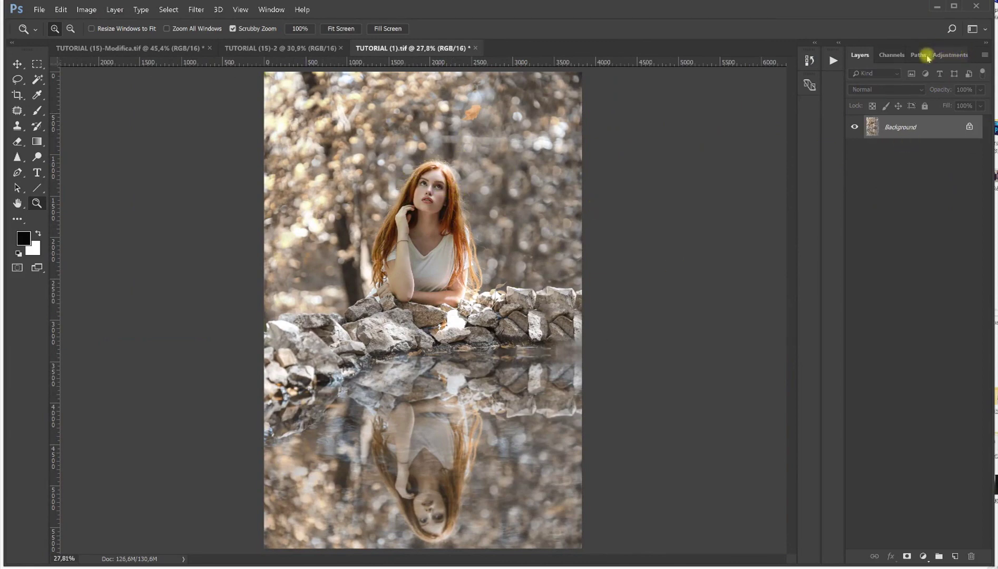
- Add a Photo Filter adjustment with Warming Filter (85), enable Preserve Luminosity and increase the filter's density
left_click(947, 56)
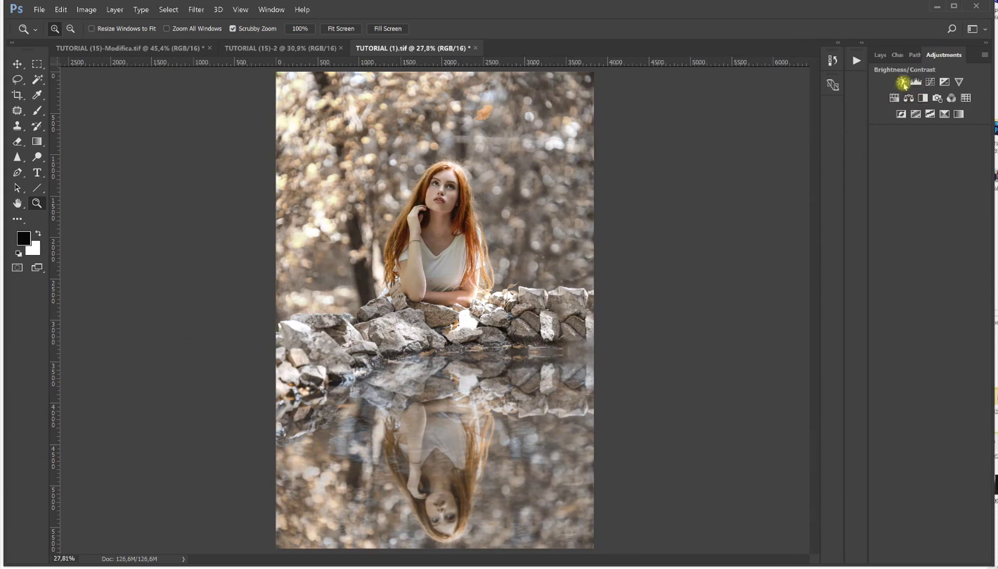
left_click(938, 98)
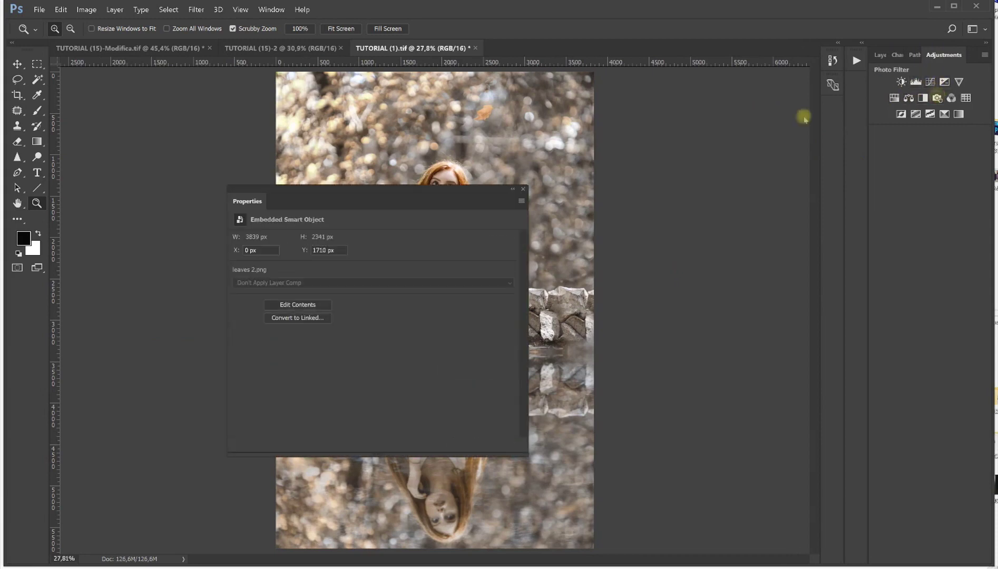
left_click_drag(435, 198, 816, 63)
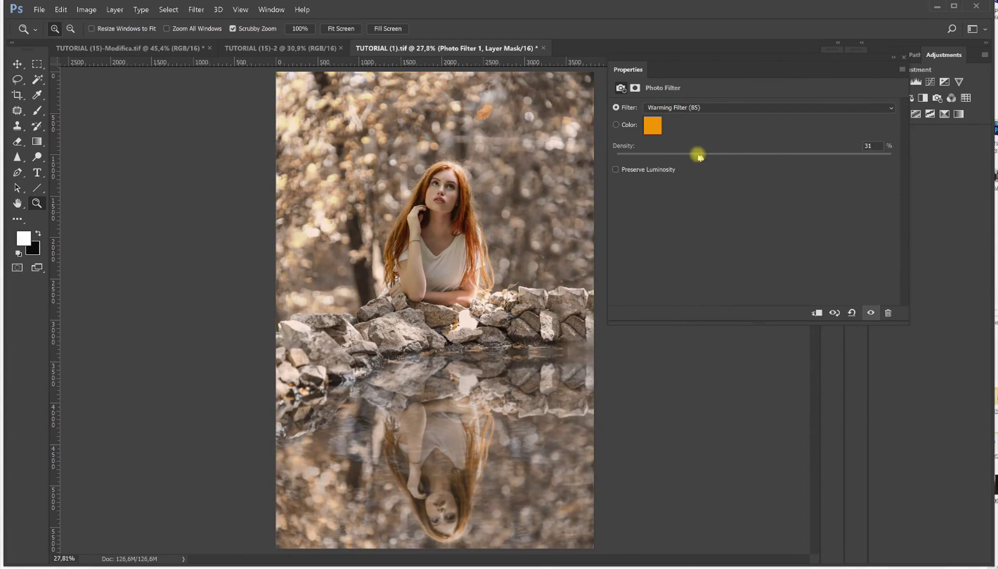
left_click_drag(689, 156, 673, 157)
left_click(616, 169)
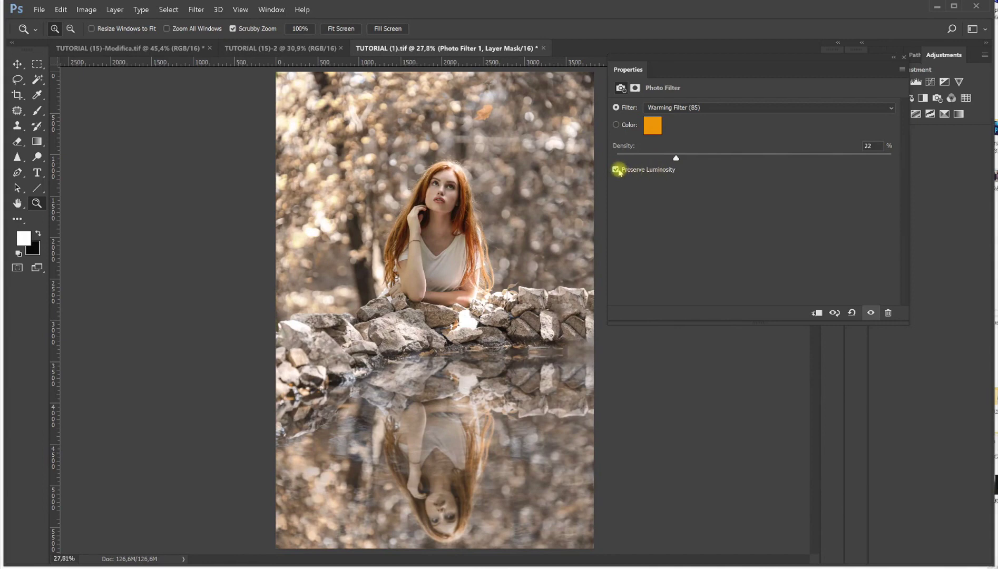
left_click_drag(676, 158, 691, 160)
mouse_move(705, 160)
left_mouse_down()
mouse_move(737, 155)
mouse_move(724, 156)
left_mouse_up()
left_click(892, 59)
left_click(878, 57)
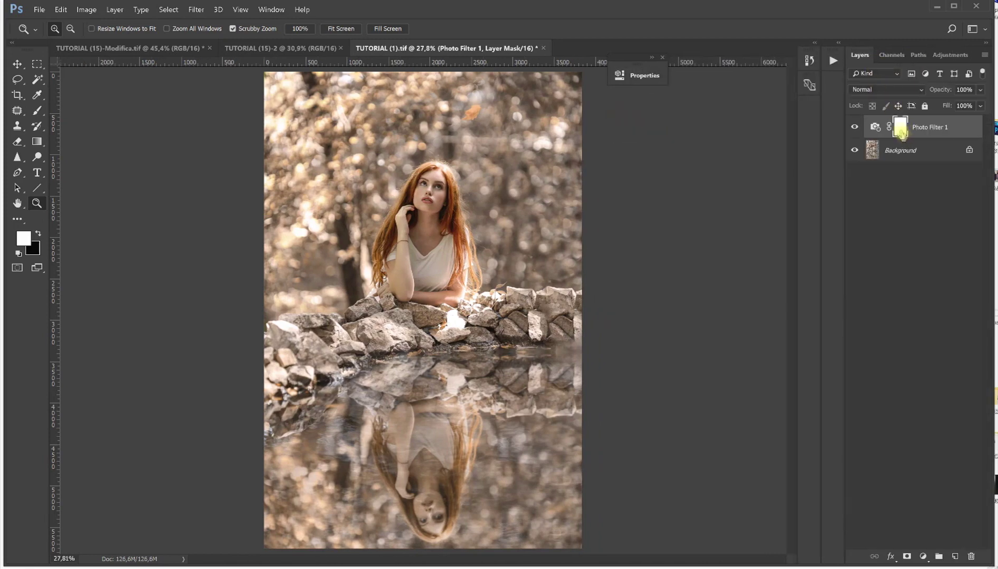
- Paint black at 29% brush opacity on the Photo Filter mask over the woman and her reflection to soften the warming
left_click(37, 110)
left_click(39, 232)
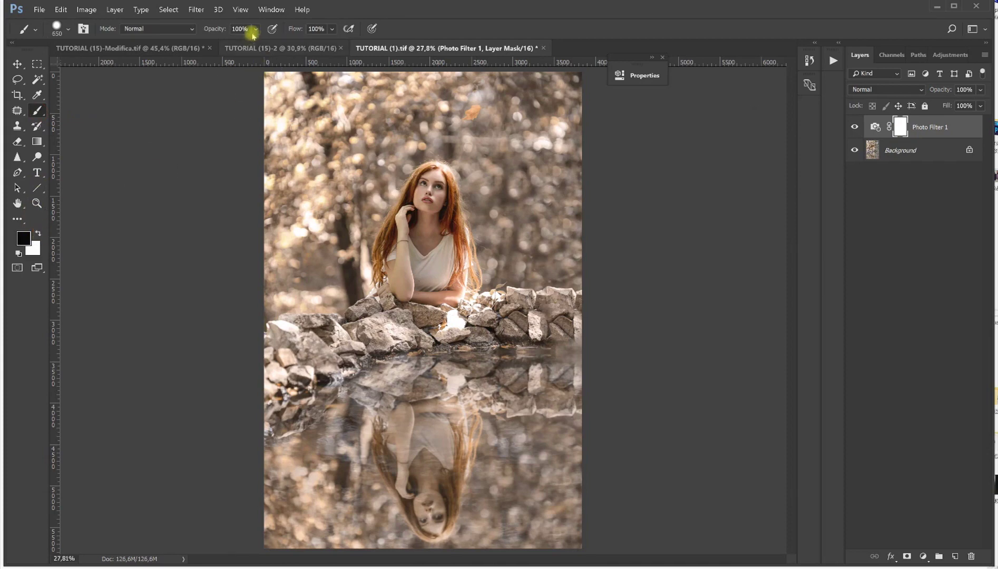
left_click(256, 29)
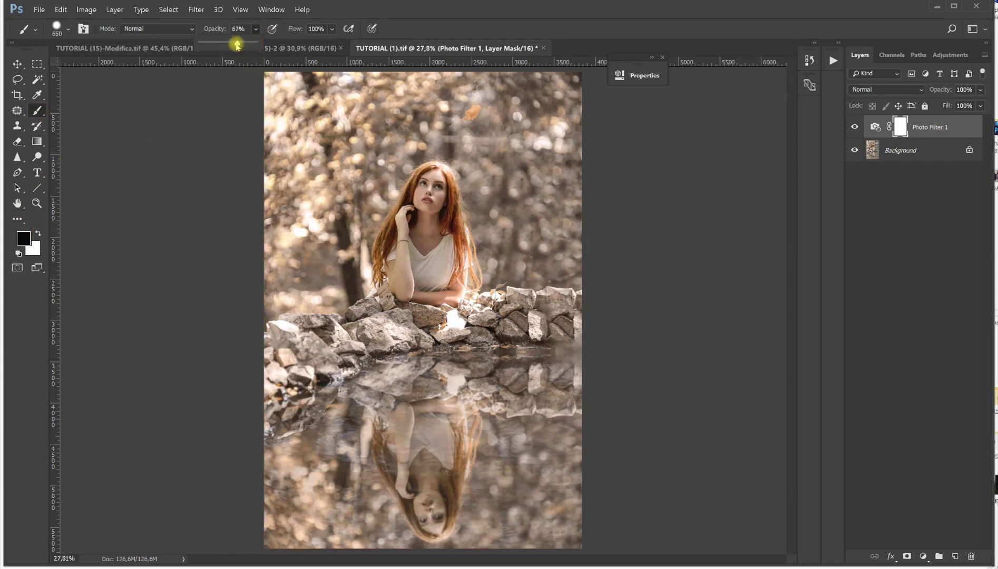
left_click_drag(225, 45, 218, 44)
left_click_drag(450, 226, 417, 225)
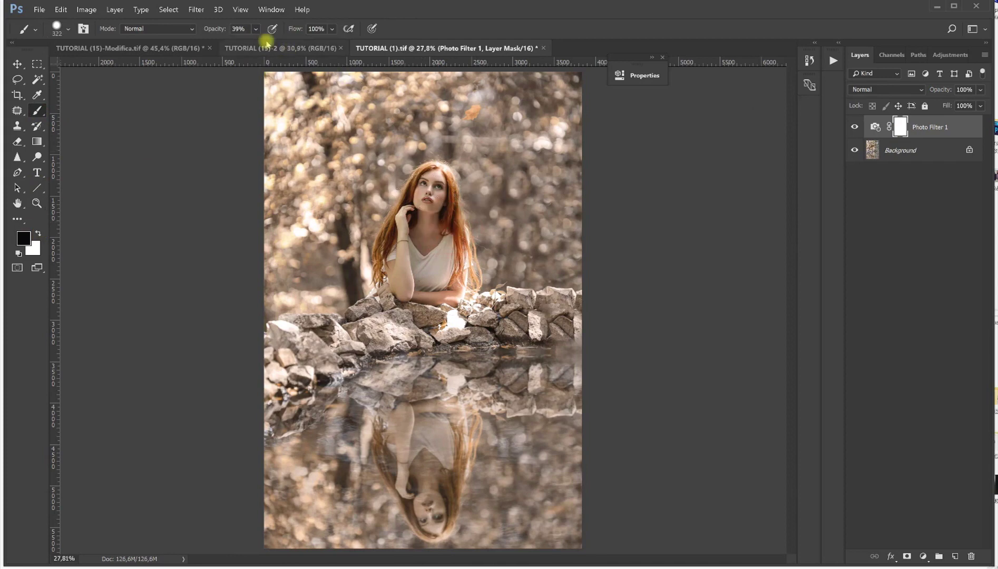
left_click(255, 28)
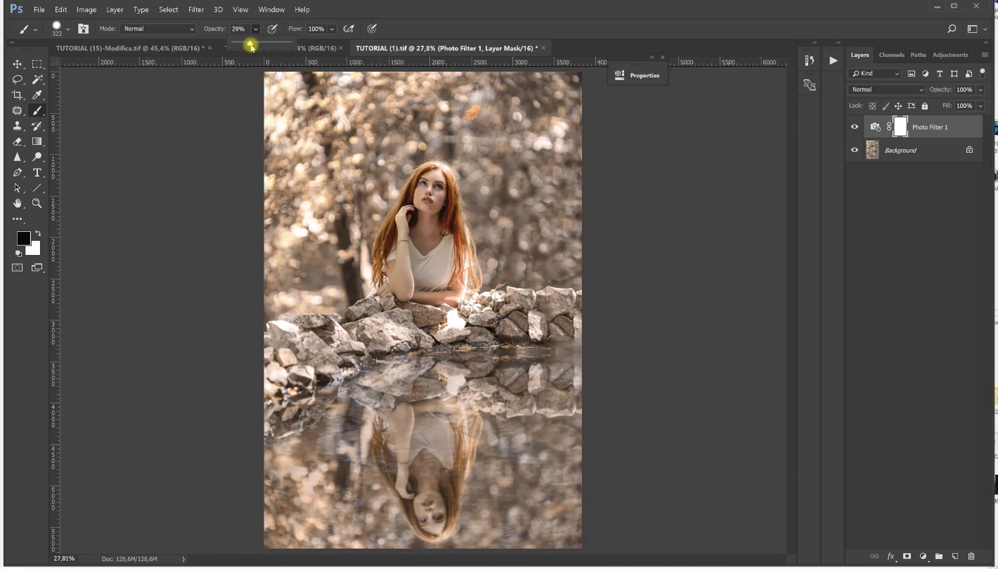
left_click(437, 205)
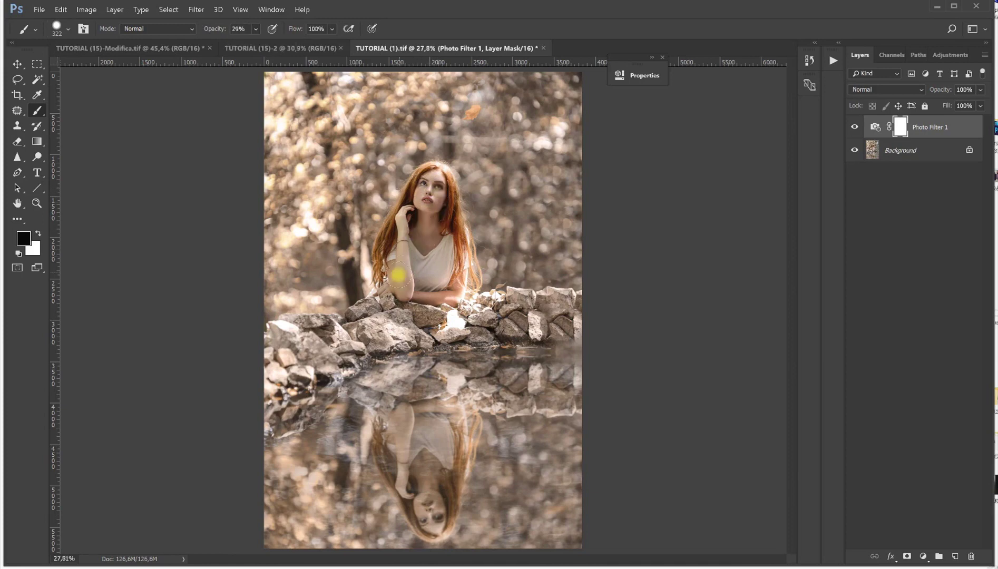
mouse_move(428, 215)
left_mouse_down()
mouse_move(428, 180)
mouse_move(434, 209)
mouse_move(415, 200)
mouse_move(431, 219)
mouse_move(437, 188)
mouse_move(427, 191)
mouse_move(437, 188)
mouse_move(418, 221)
mouse_move(430, 194)
mouse_move(426, 250)
mouse_move(401, 239)
mouse_move(409, 276)
mouse_move(388, 468)
mouse_move(408, 529)
mouse_move(434, 517)
mouse_move(416, 461)
mouse_move(424, 482)
mouse_move(423, 470)
mouse_move(411, 479)
mouse_move(404, 420)
left_mouse_up()
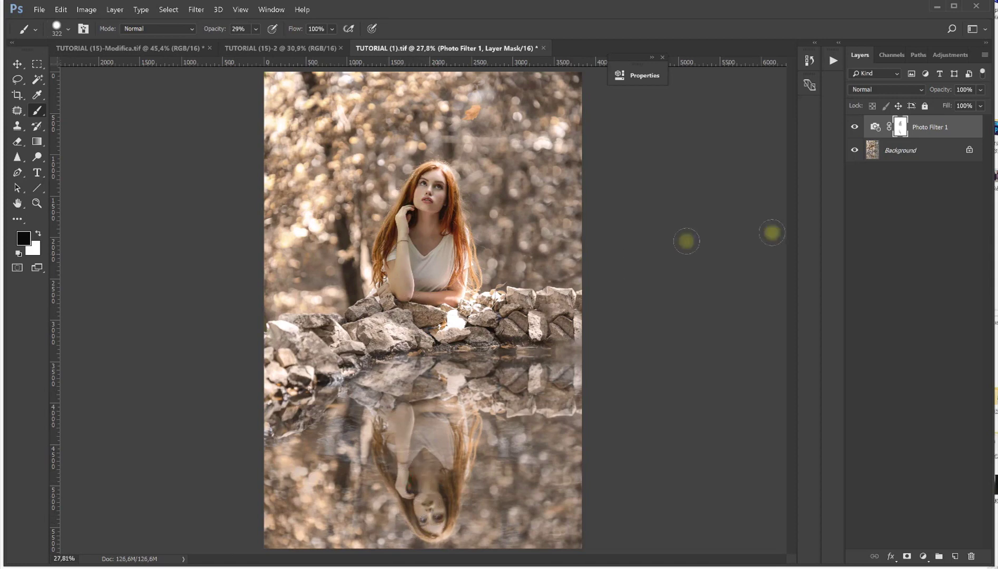
- Compare the photo with and without the Photo Filter layer and flatten the image
left_click(853, 128)
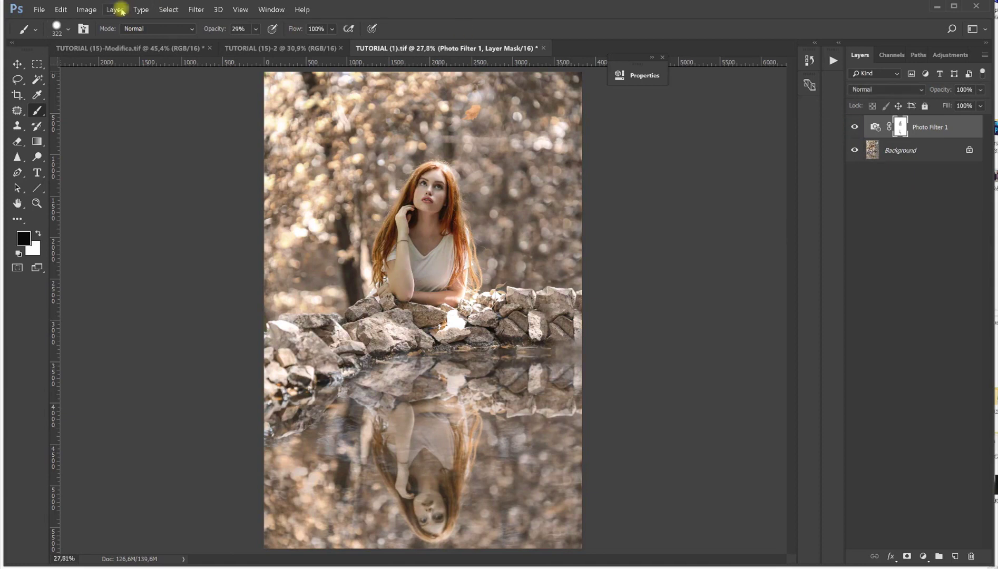
left_click(115, 9)
left_click(349, 316)
- Run the Perfect Detail action from the finishing process section of The Perfect Portrait action set
left_click(833, 61)
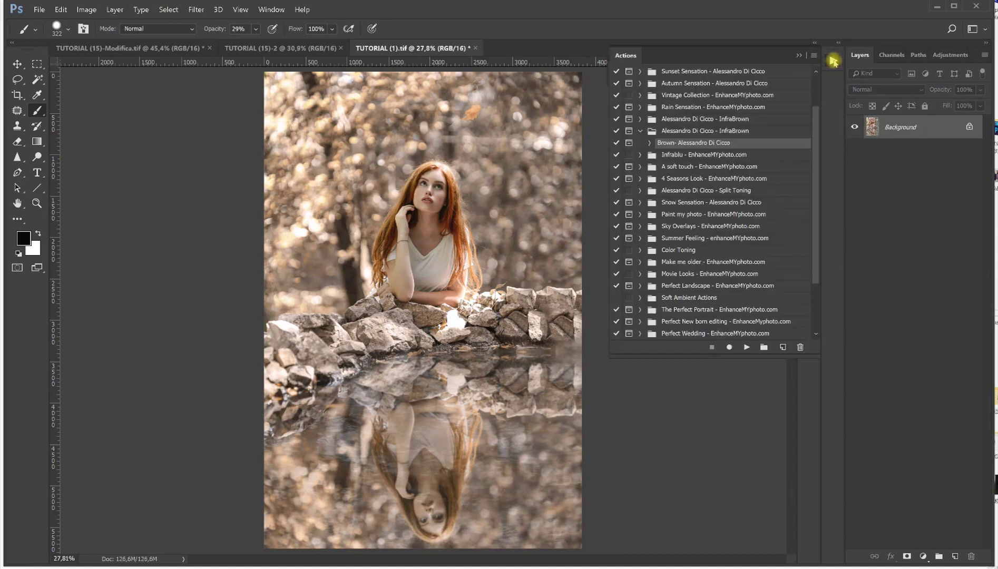
left_click(644, 134)
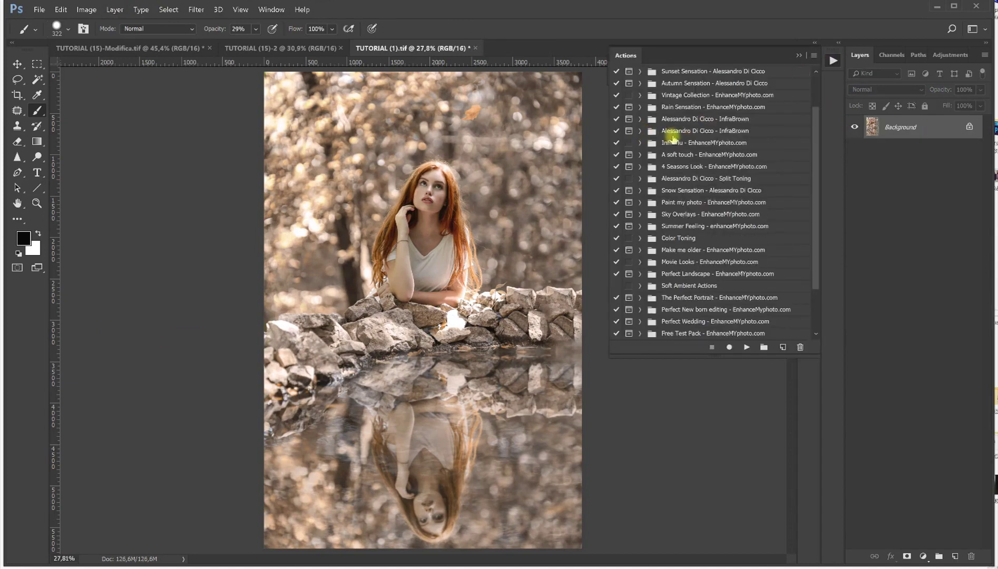
scroll(658, 131, "down", 3)
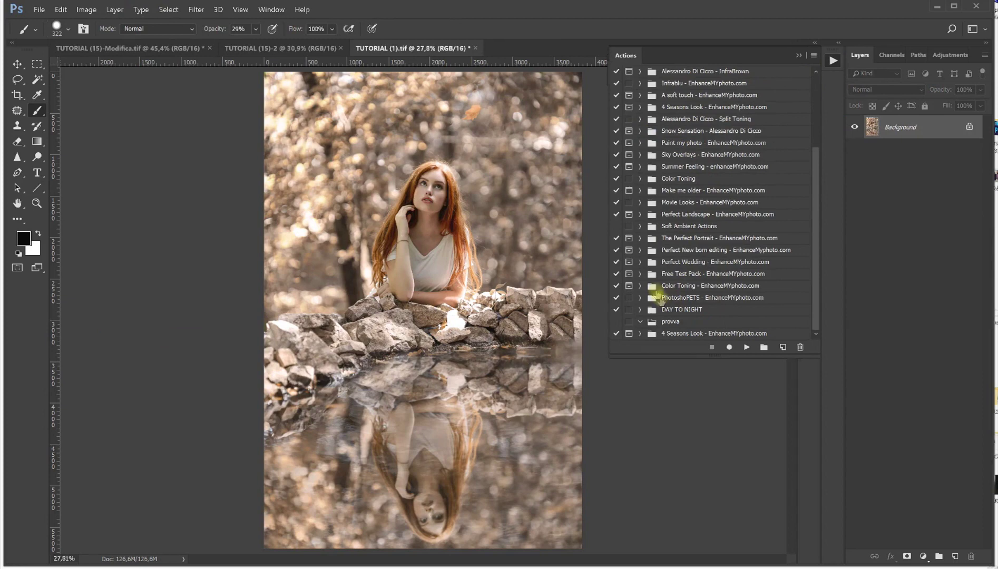
left_click(639, 241)
scroll(756, 184, "down", 6)
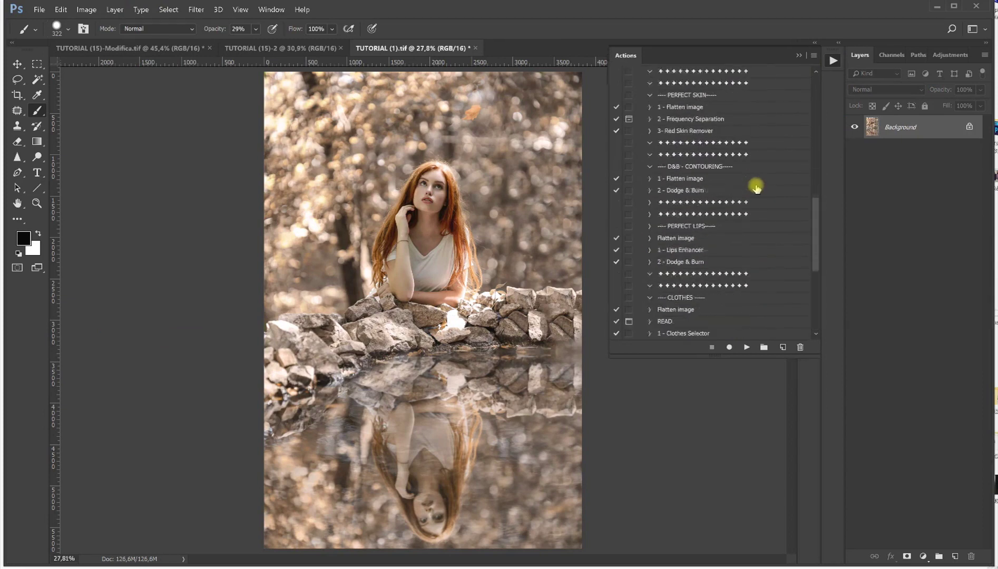
scroll(757, 185, "down", 5)
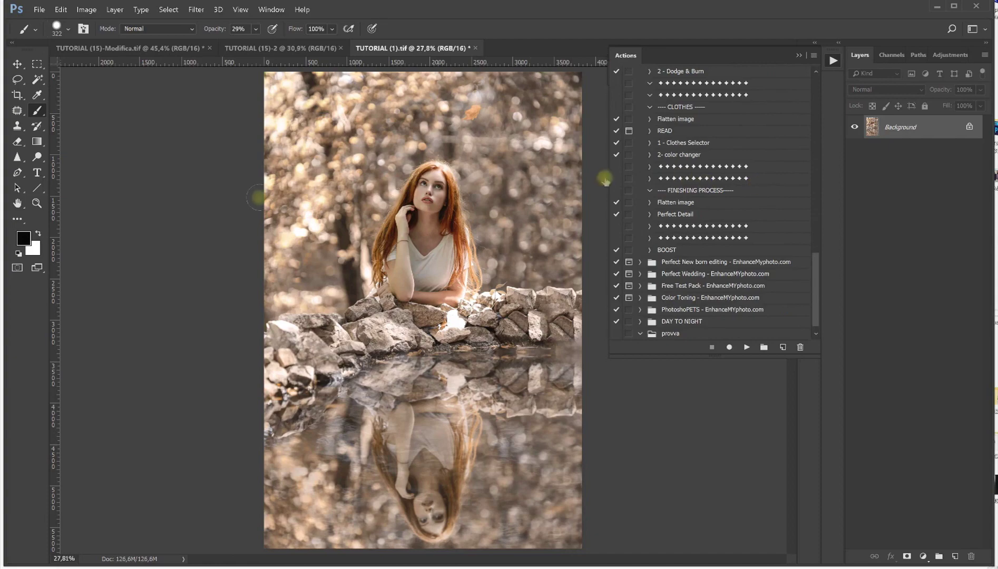
left_click(37, 203)
left_click(419, 191)
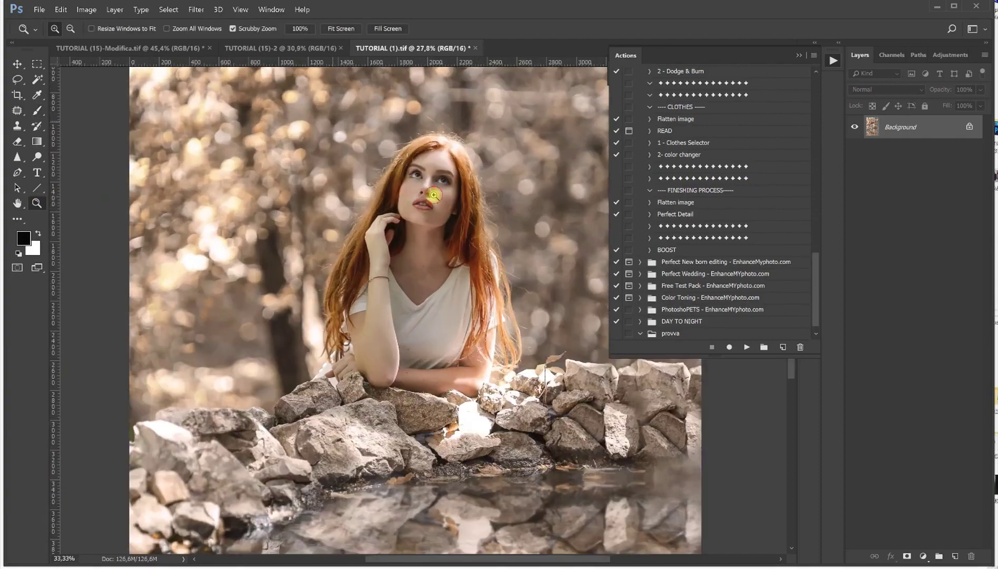
left_click(433, 195)
left_click(434, 194)
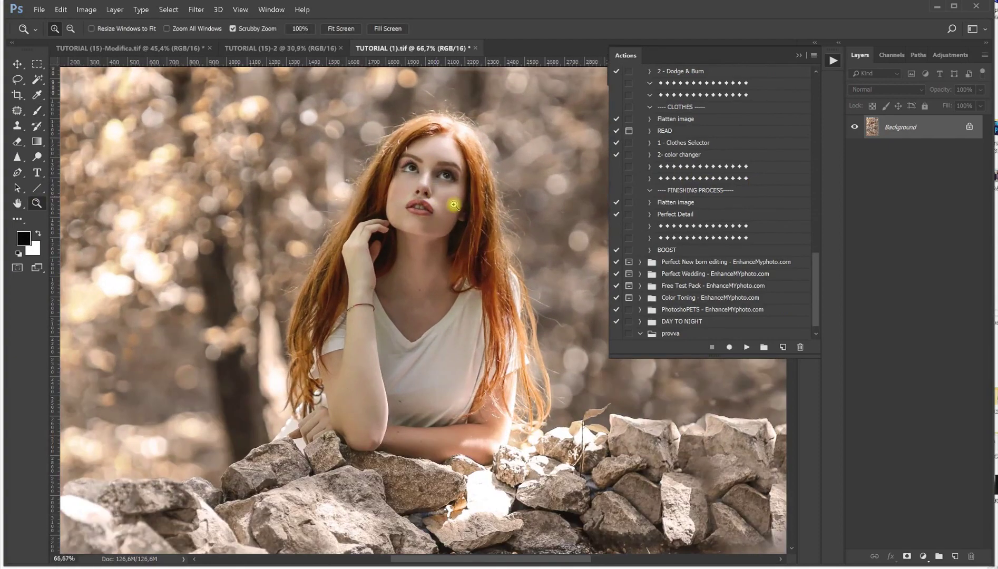
left_click(685, 213)
left_click(748, 348)
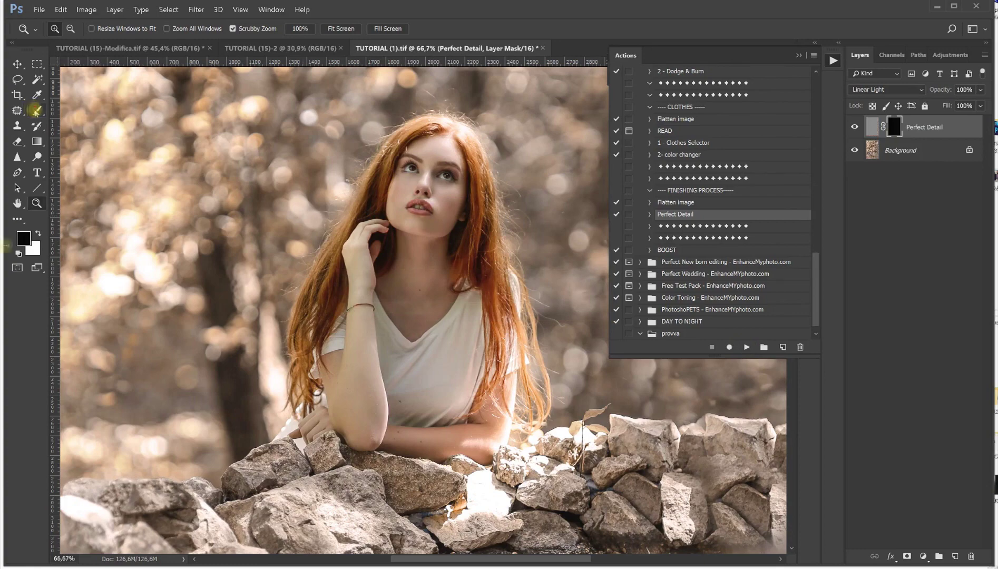
- Paint white at 100% brush opacity on the Perfect Detail mask over the woman and the stone wall to reveal the sharpening
left_click(36, 110)
left_click(38, 234)
left_click(37, 202)
right_click(211, 218)
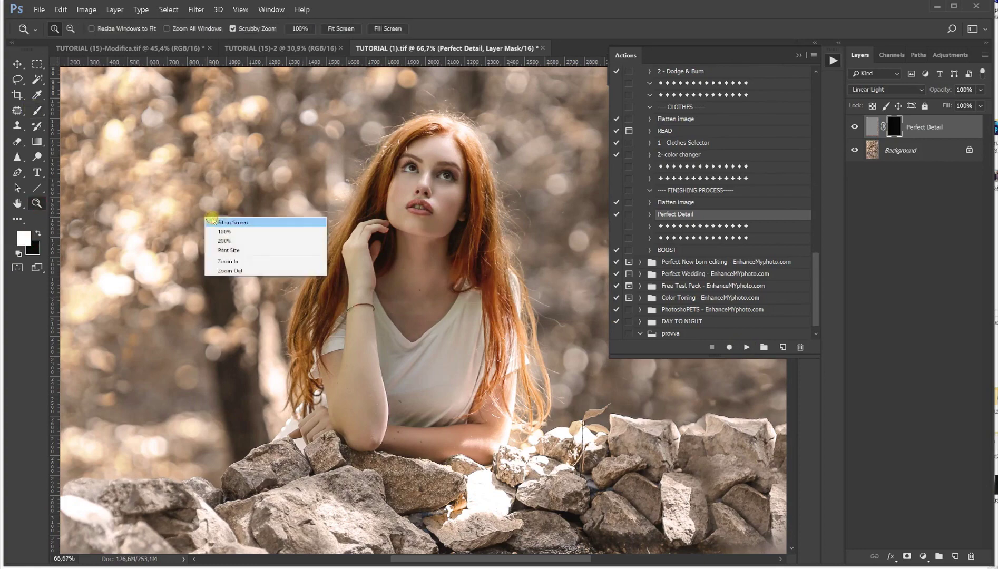
left_click(213, 222)
left_click(800, 54)
left_click(37, 110)
left_click(255, 29)
left_click_drag(256, 40, 354, 61)
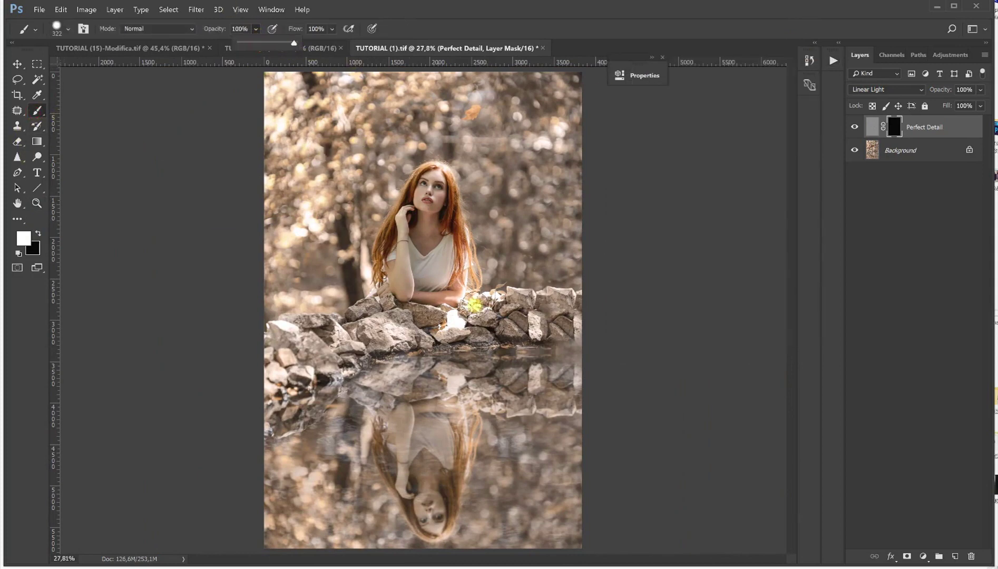
left_click_drag(439, 232, 448, 232)
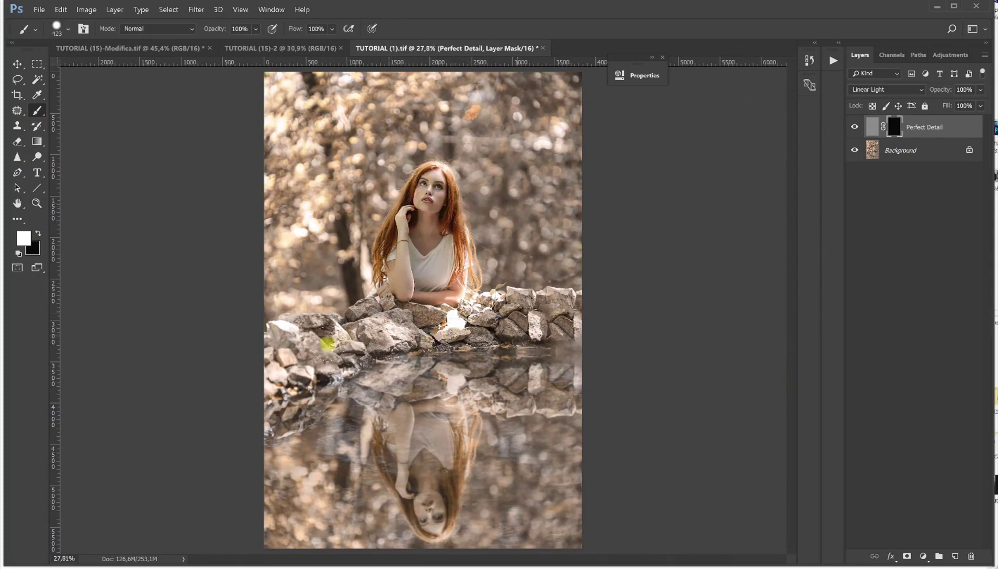
left_click_drag(475, 323, 588, 315)
- Compare the woman's face with and without the Perfect Detail layer and lower the layer's opacity to 37%
left_click(38, 202)
left_click_drag(411, 205, 439, 186)
left_click(440, 185)
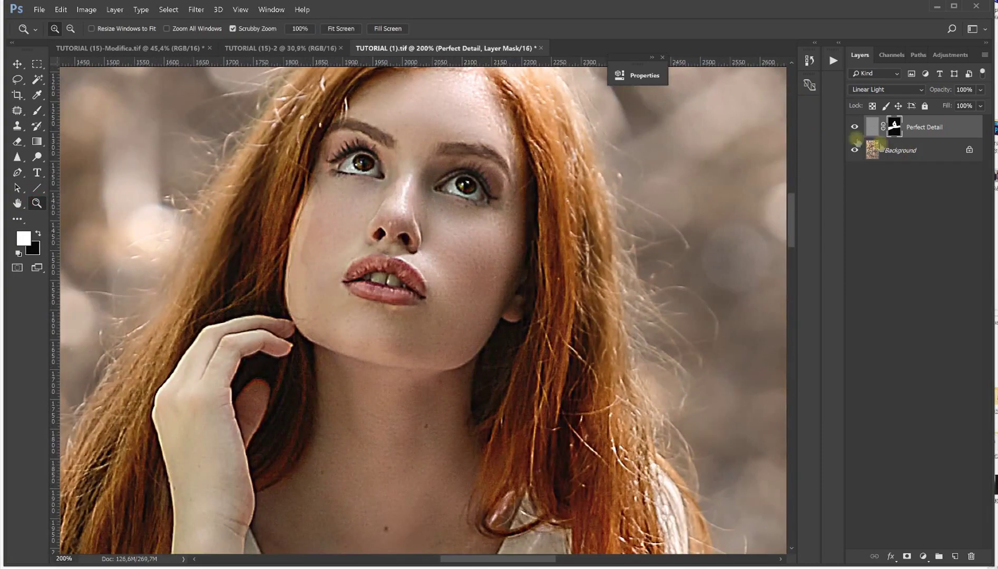
left_click(853, 128)
left_click(853, 128)
left_click(853, 128)
left_click(854, 128)
left_click(980, 89)
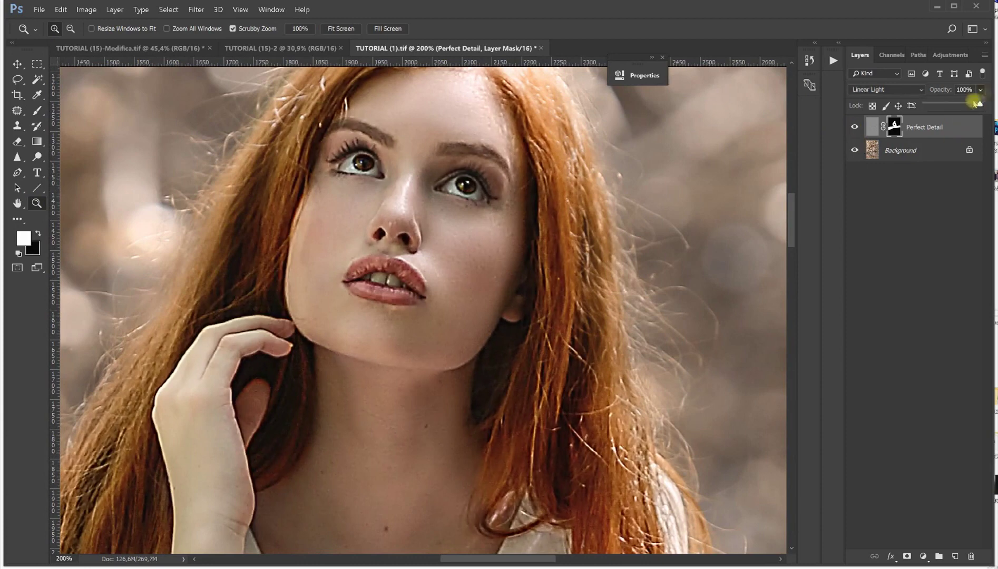
left_click(854, 127)
left_click(853, 127)
left_click(853, 128)
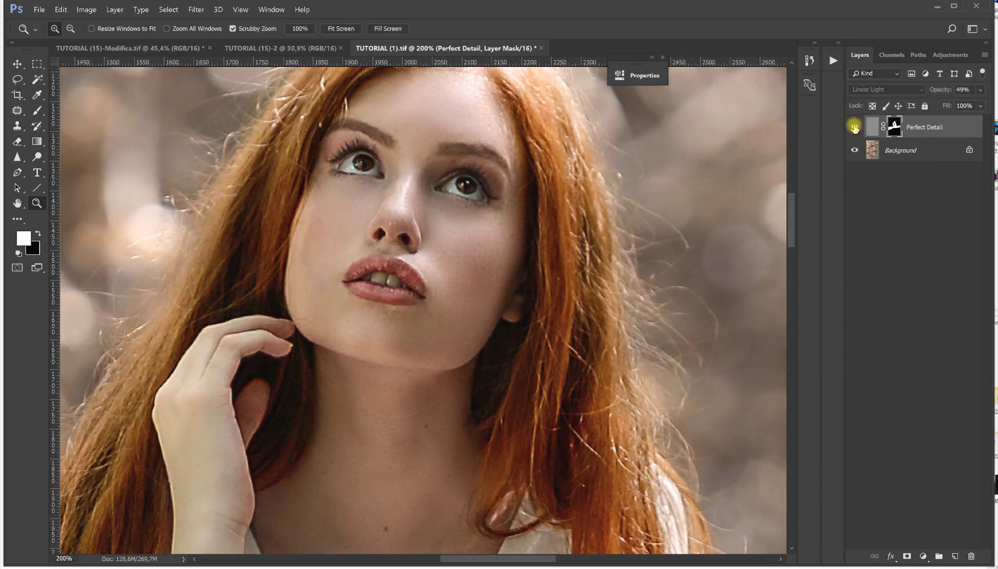
left_click_drag(954, 105, 954, 105)
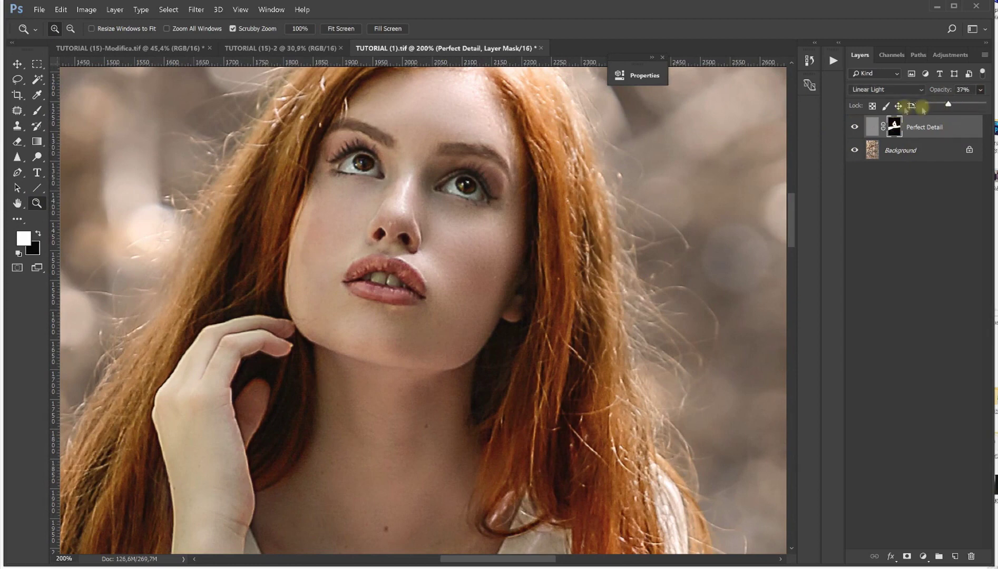
left_click(854, 127)
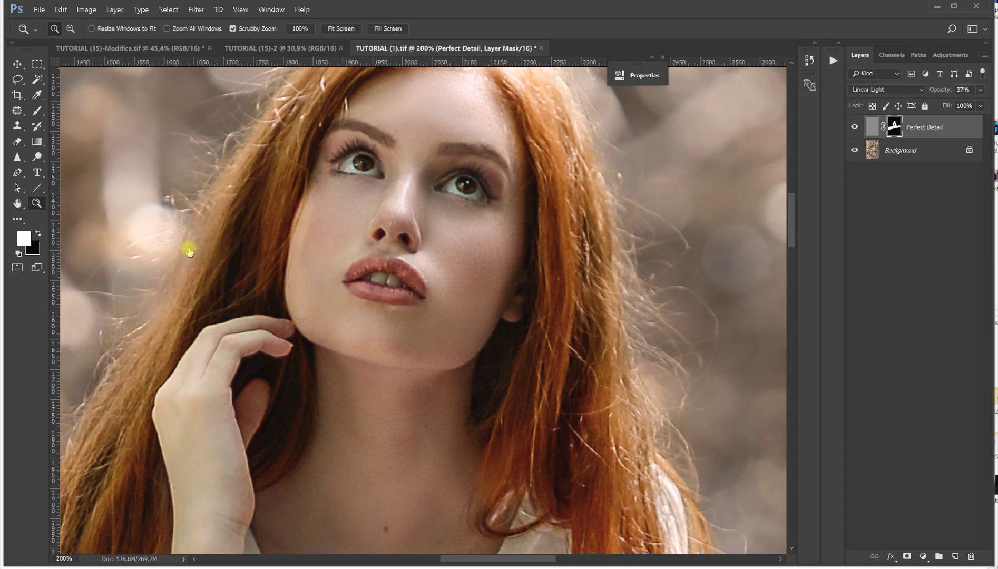
- Run the BOOST action from The Perfect Portrait action set on the sharpened photo
right_click(123, 216)
left_click(138, 223)
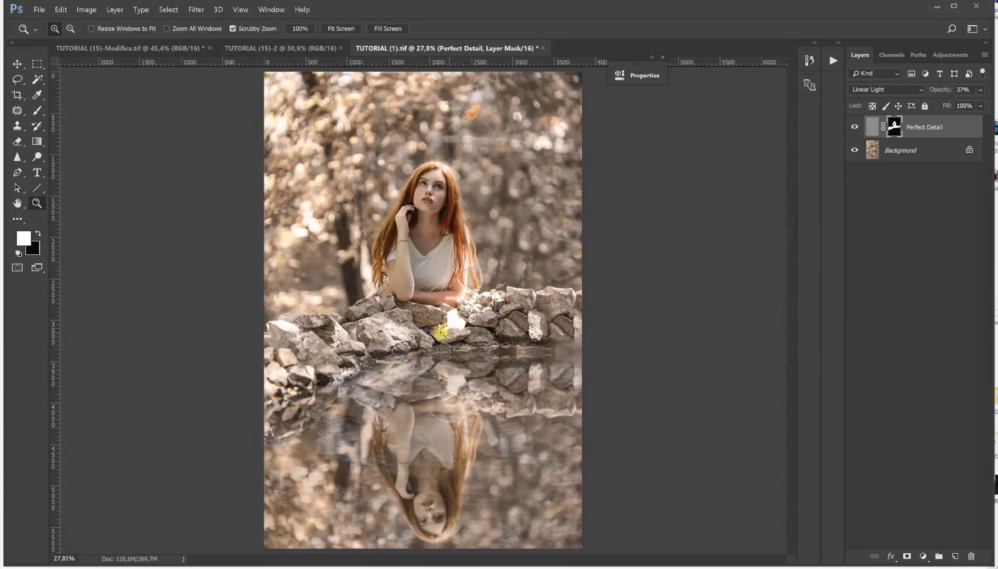
left_click(425, 208)
left_click(426, 209)
scroll(508, 212, "up", 3)
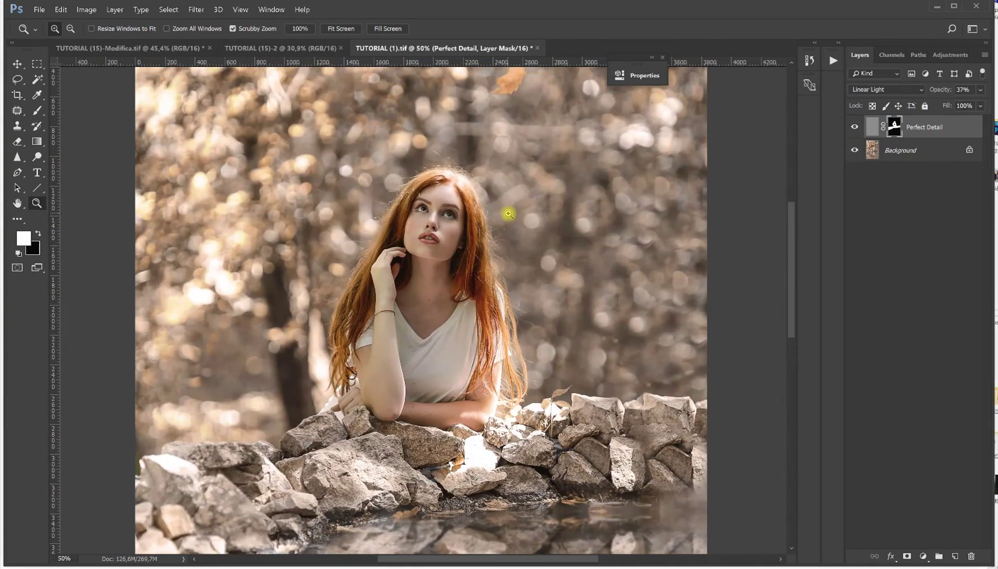
left_click(833, 60)
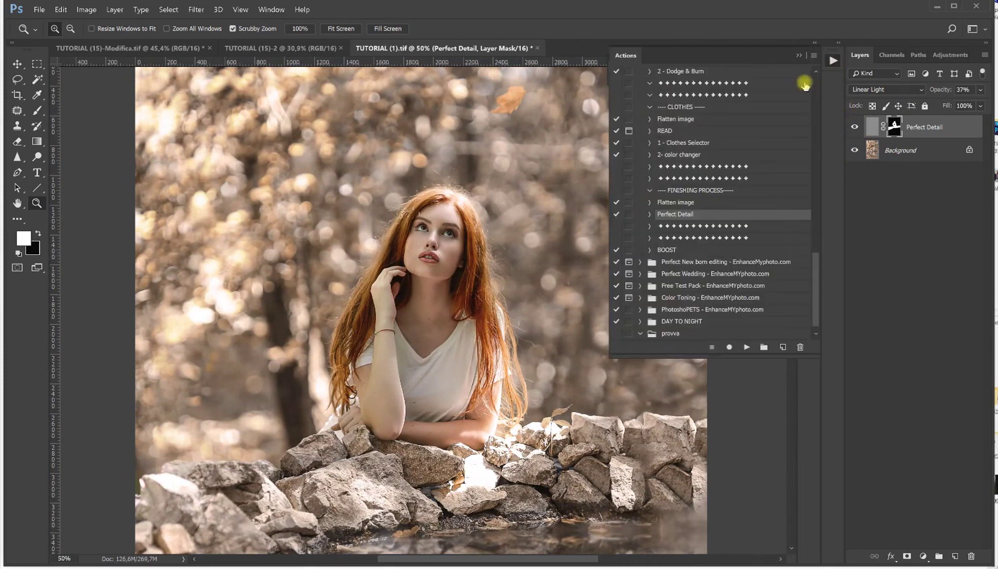
left_click(684, 248)
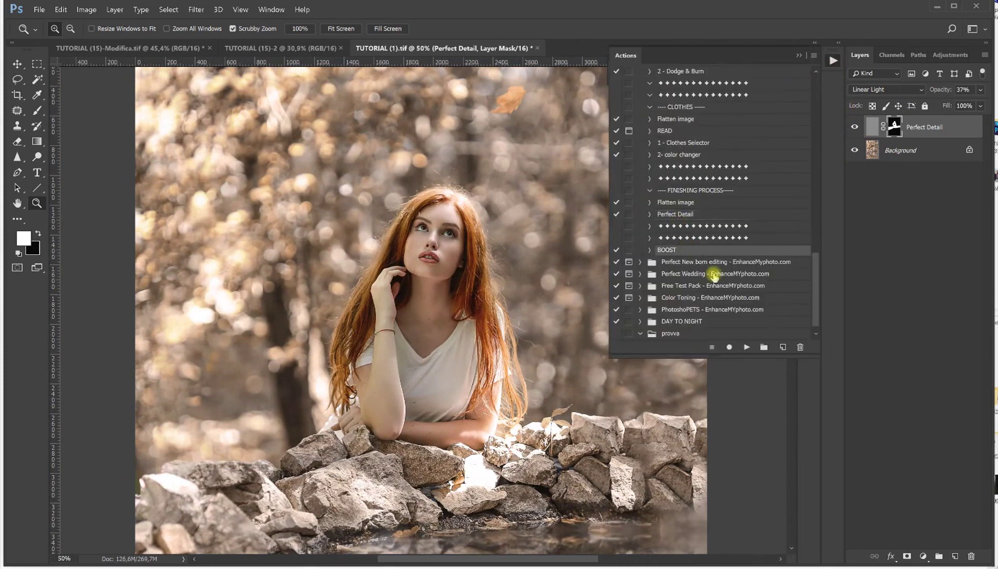
left_click(747, 346)
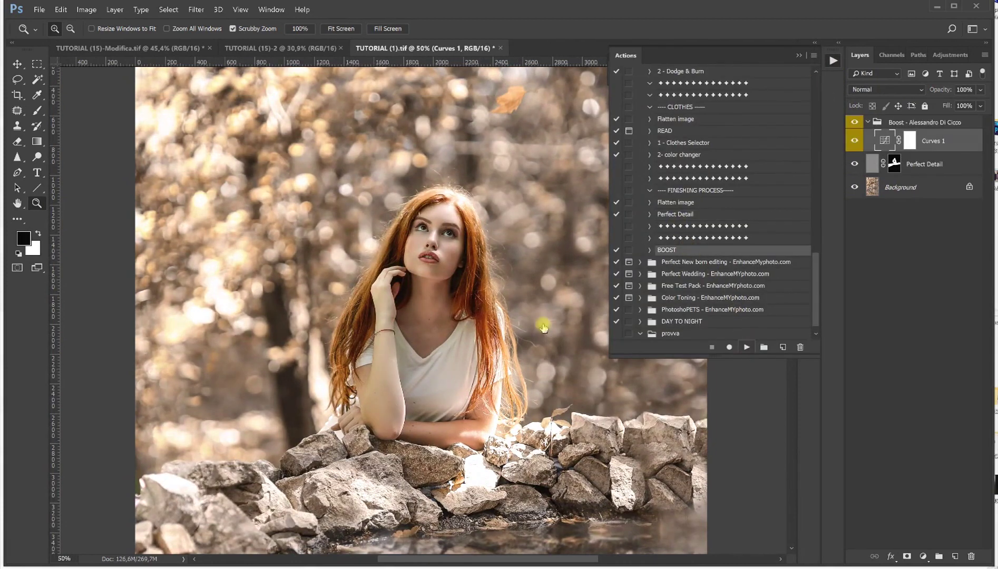
- Lower the opacity of the Curves 1 layer in the Boost group to 37% and check the group's effect on the whole photo
right_click(448, 257)
left_click(447, 254)
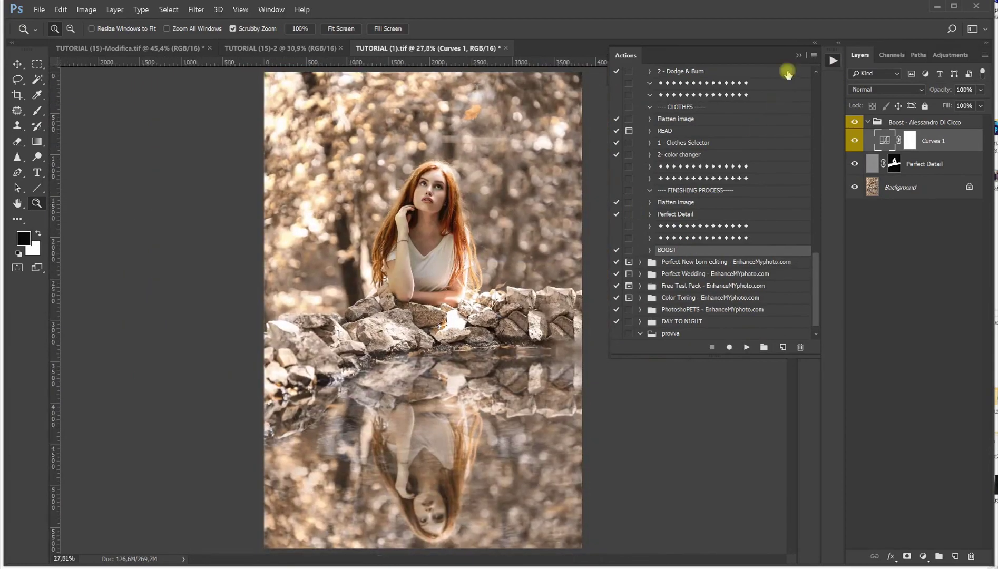
left_click(800, 56)
left_click(979, 89)
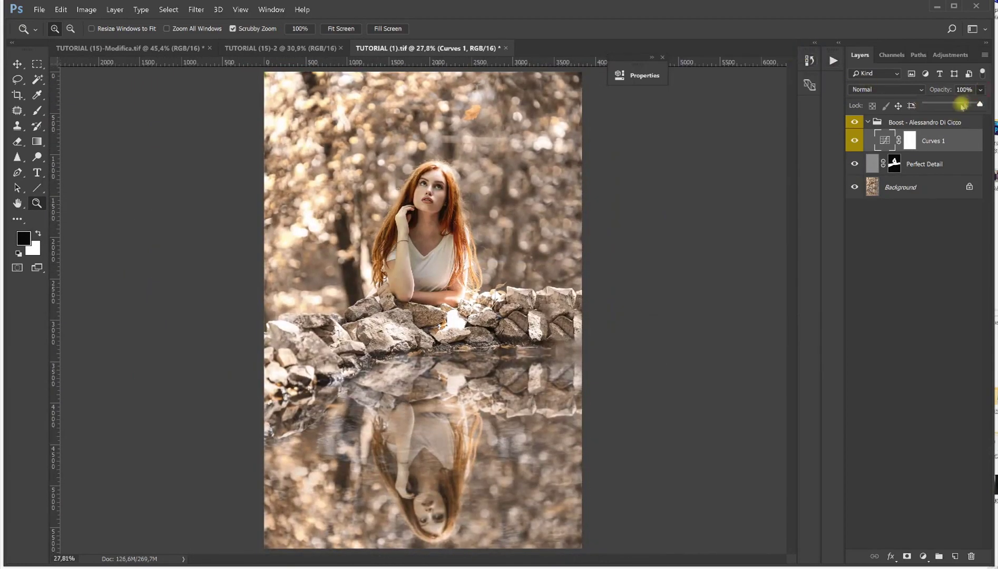
left_click_drag(945, 105, 944, 106)
left_click(855, 123)
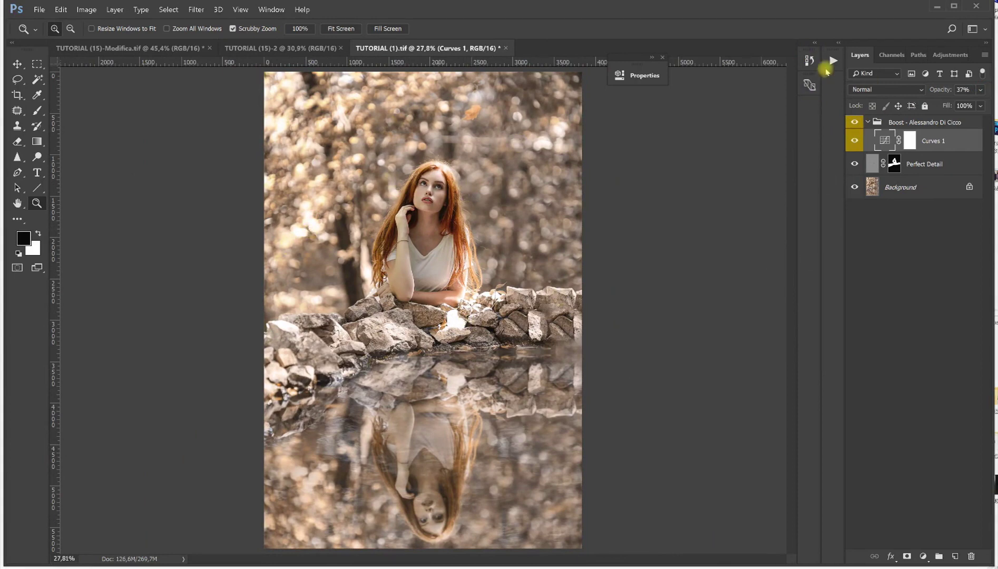
- Create a history snapshot of the finished edit and compare it repeatedly with the original TUTORIAL (1).tif state, finishing on the snapshot
left_click(810, 60)
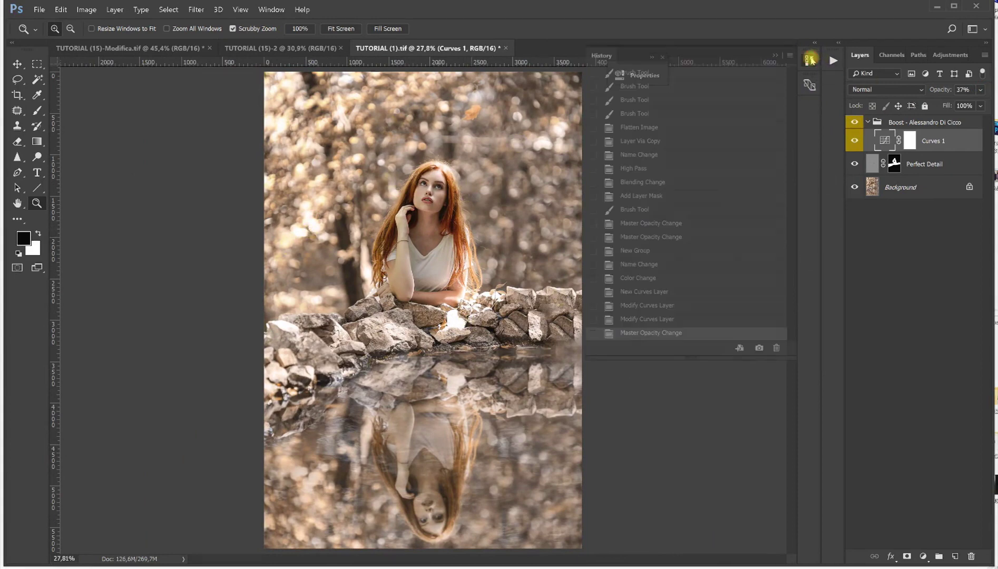
left_click(758, 348)
scroll(788, 302, "up", 10)
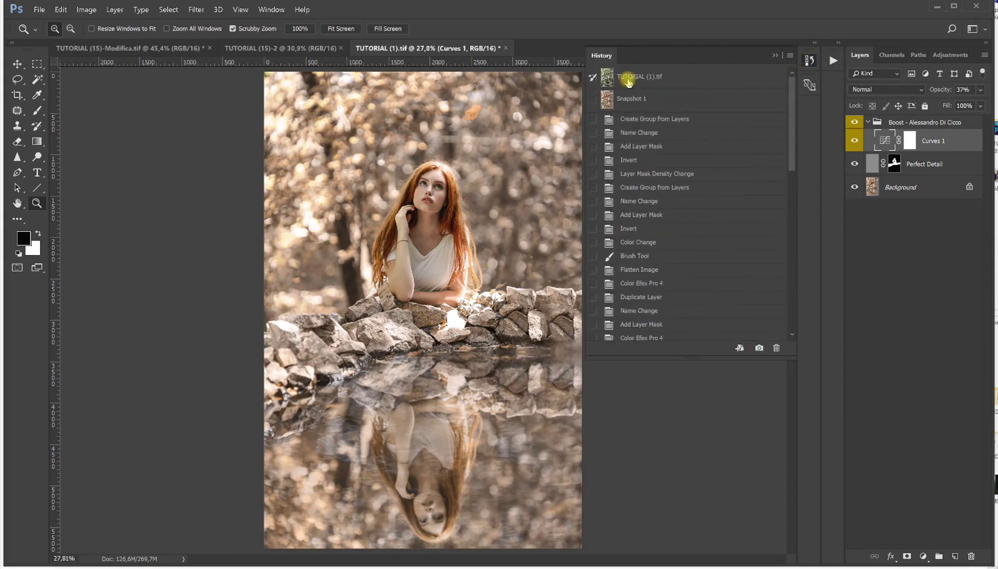
left_click(628, 80)
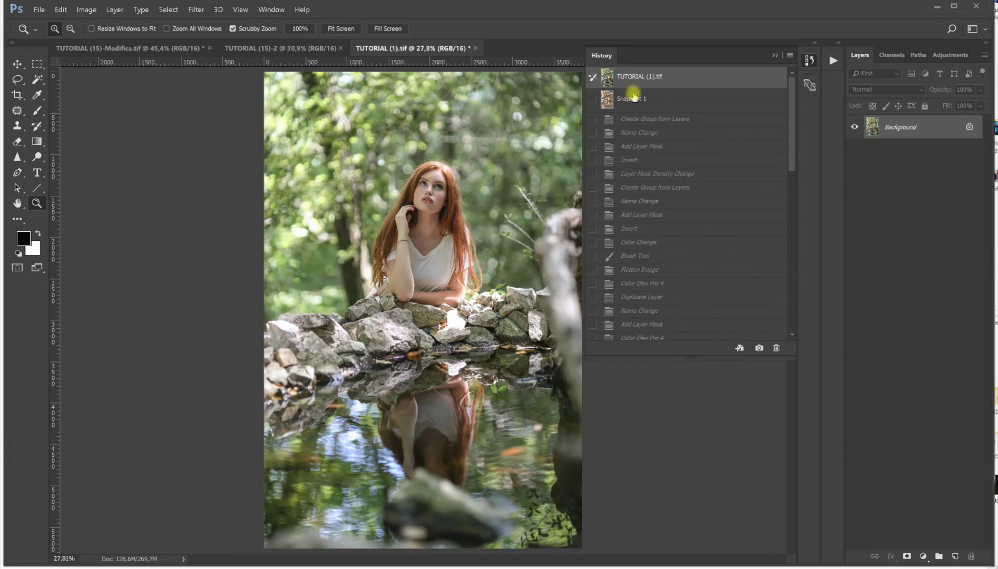
left_click(633, 97)
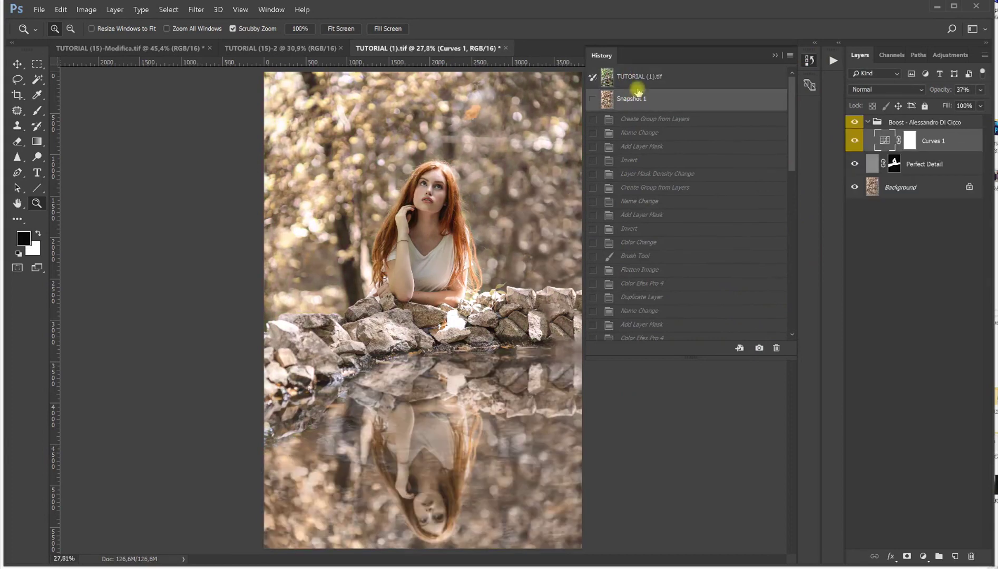
left_click(639, 78)
left_click(630, 100)
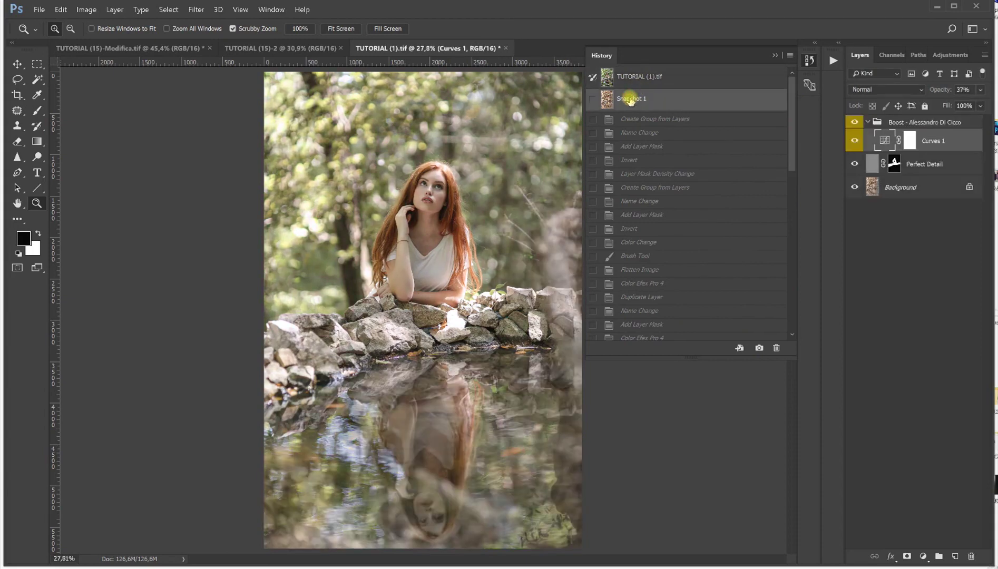
left_click(638, 79)
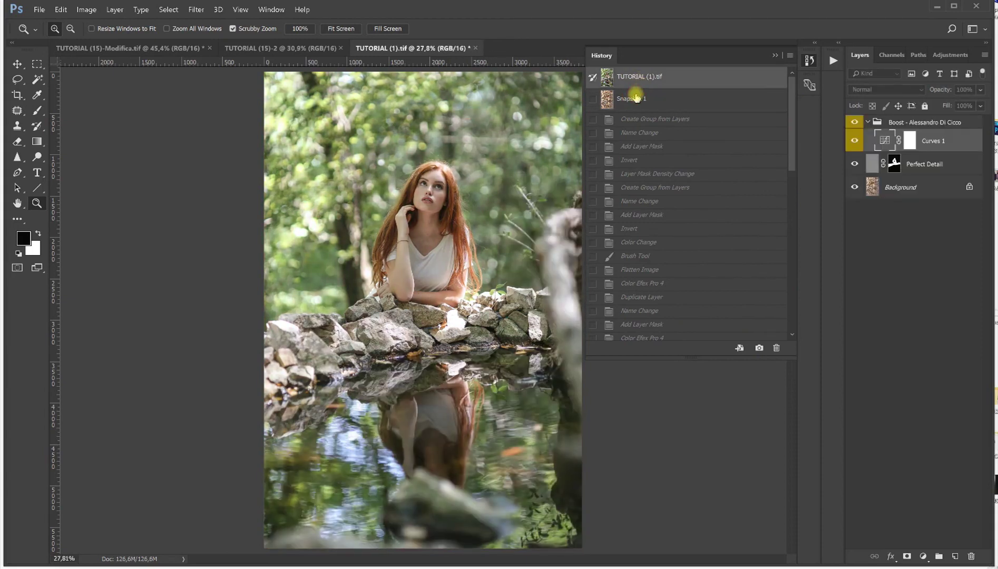
left_click(636, 98)
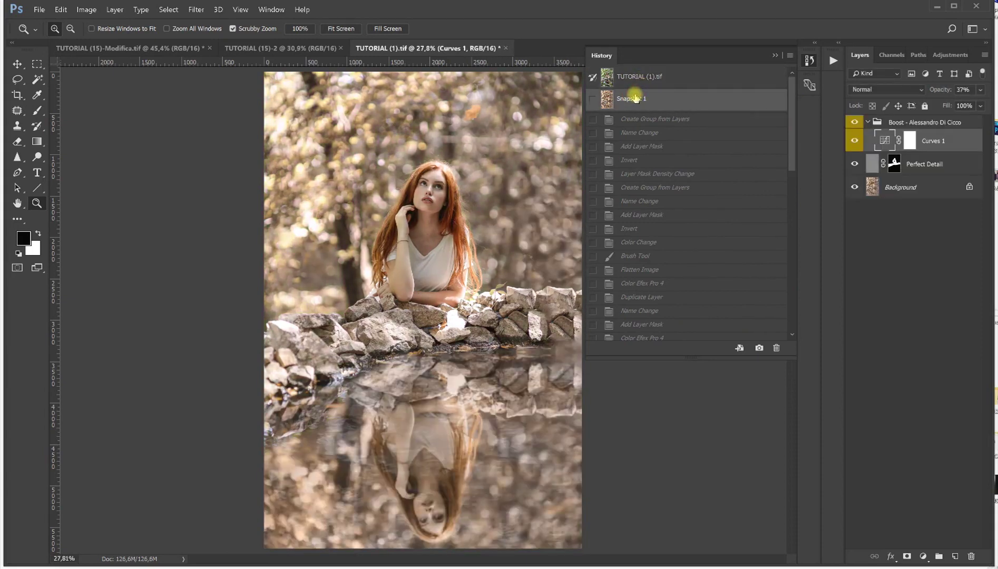